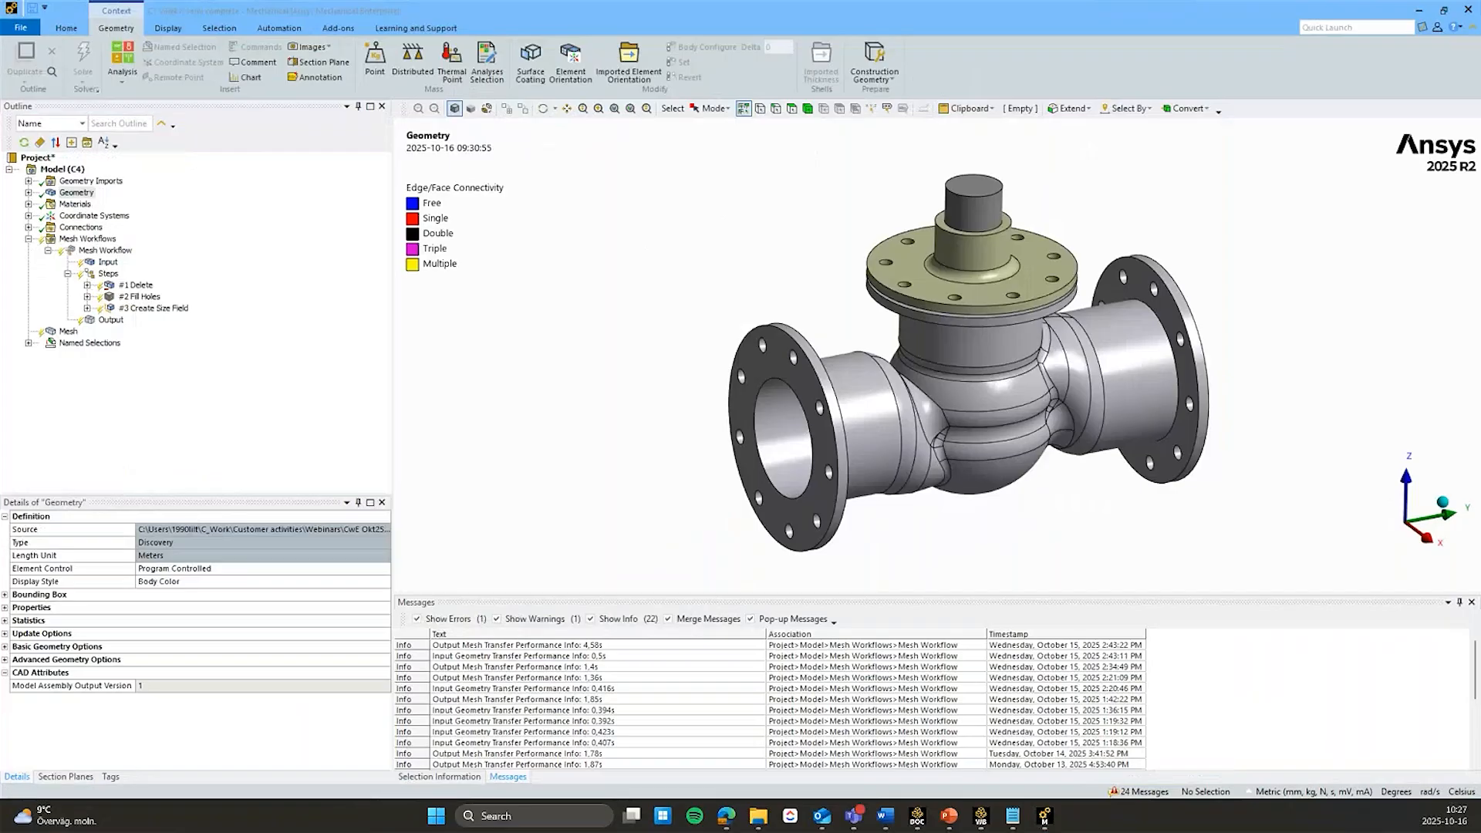
# Step: Enlarge the graphics area, expand the Geometry and Named Selections branches, and highlight the body and seal components in the model
pyautogui.moveTo(393, 346); pyautogui.dragTo(313, 346)
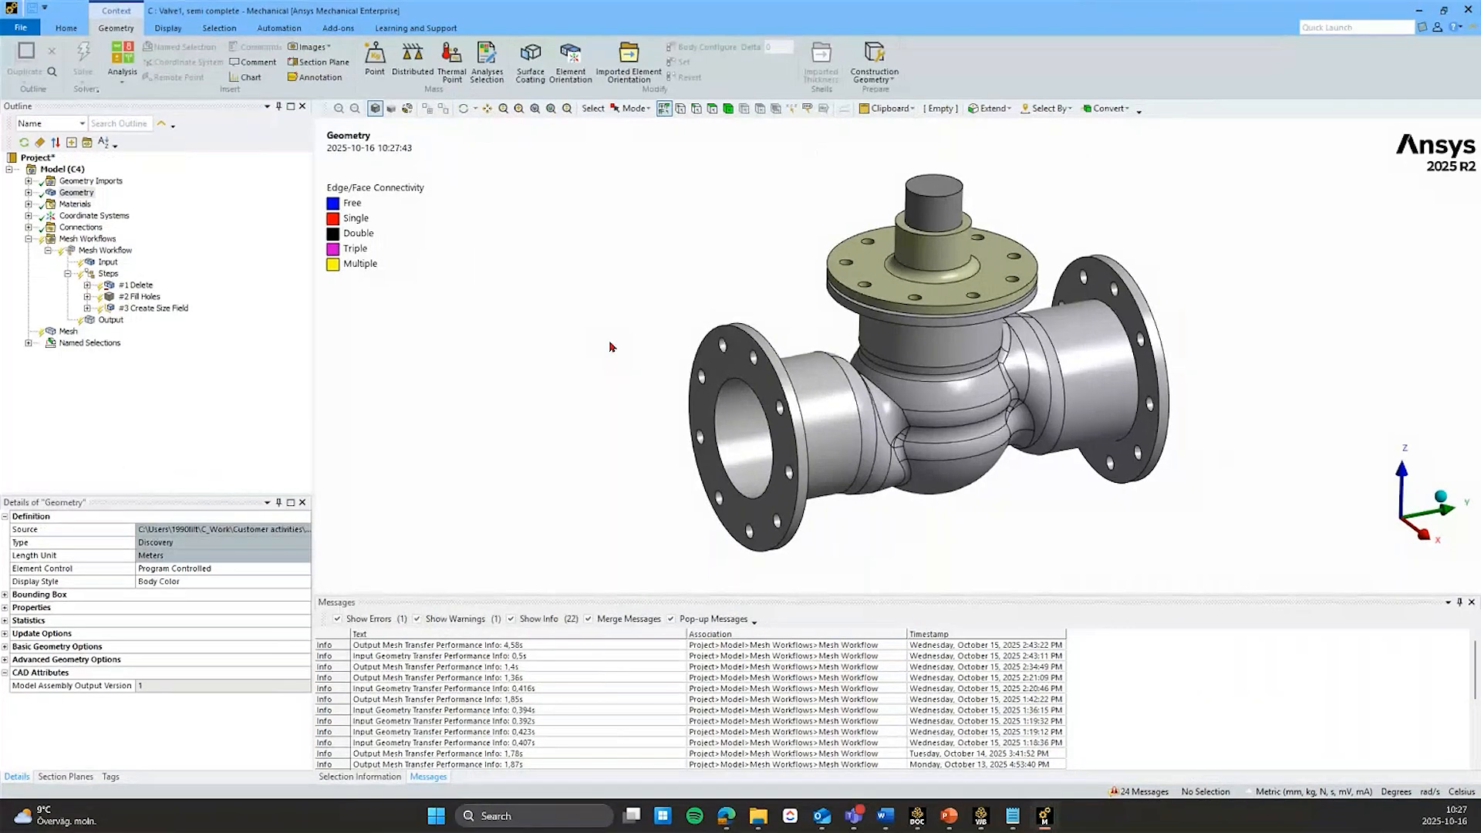
pyautogui.keyDown('ctrl'); pyautogui.moveTo(641, 321); pyautogui.dragTo(575, 305, button='middle'); pyautogui.keyUp('ctrl')
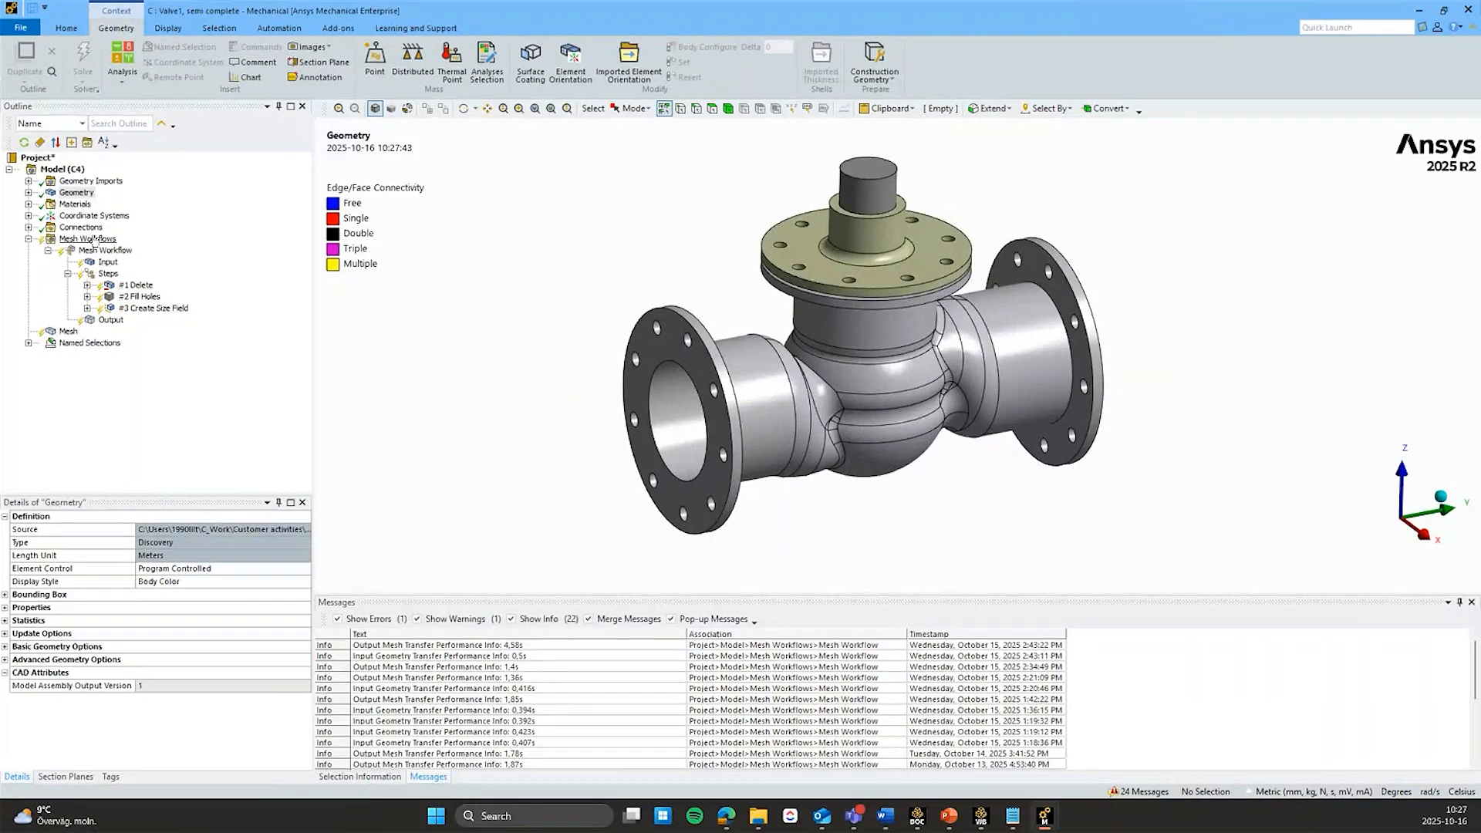
pyautogui.click(29, 193)
pyautogui.click(28, 390)
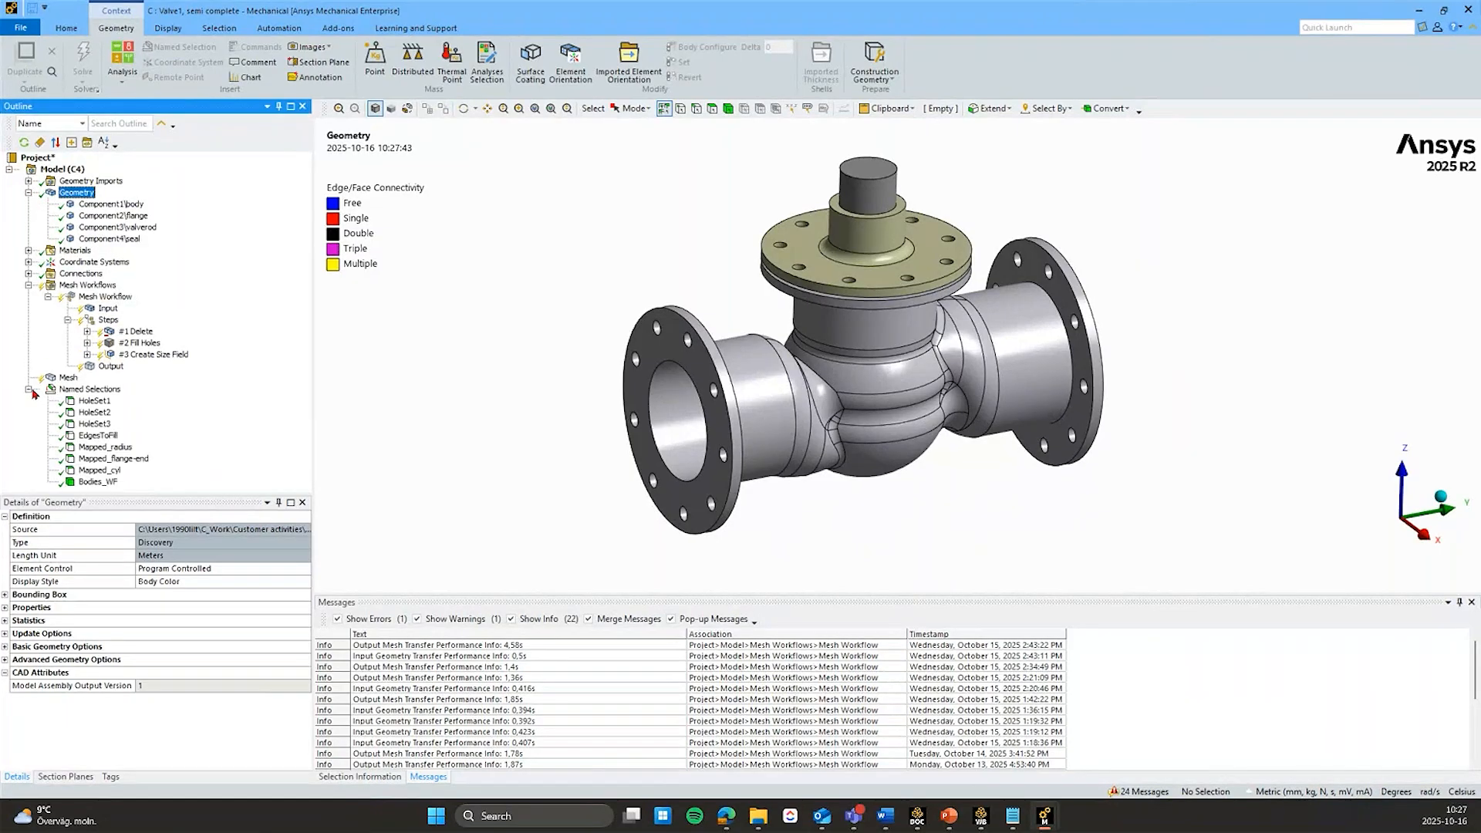
pyautogui.click(135, 207)
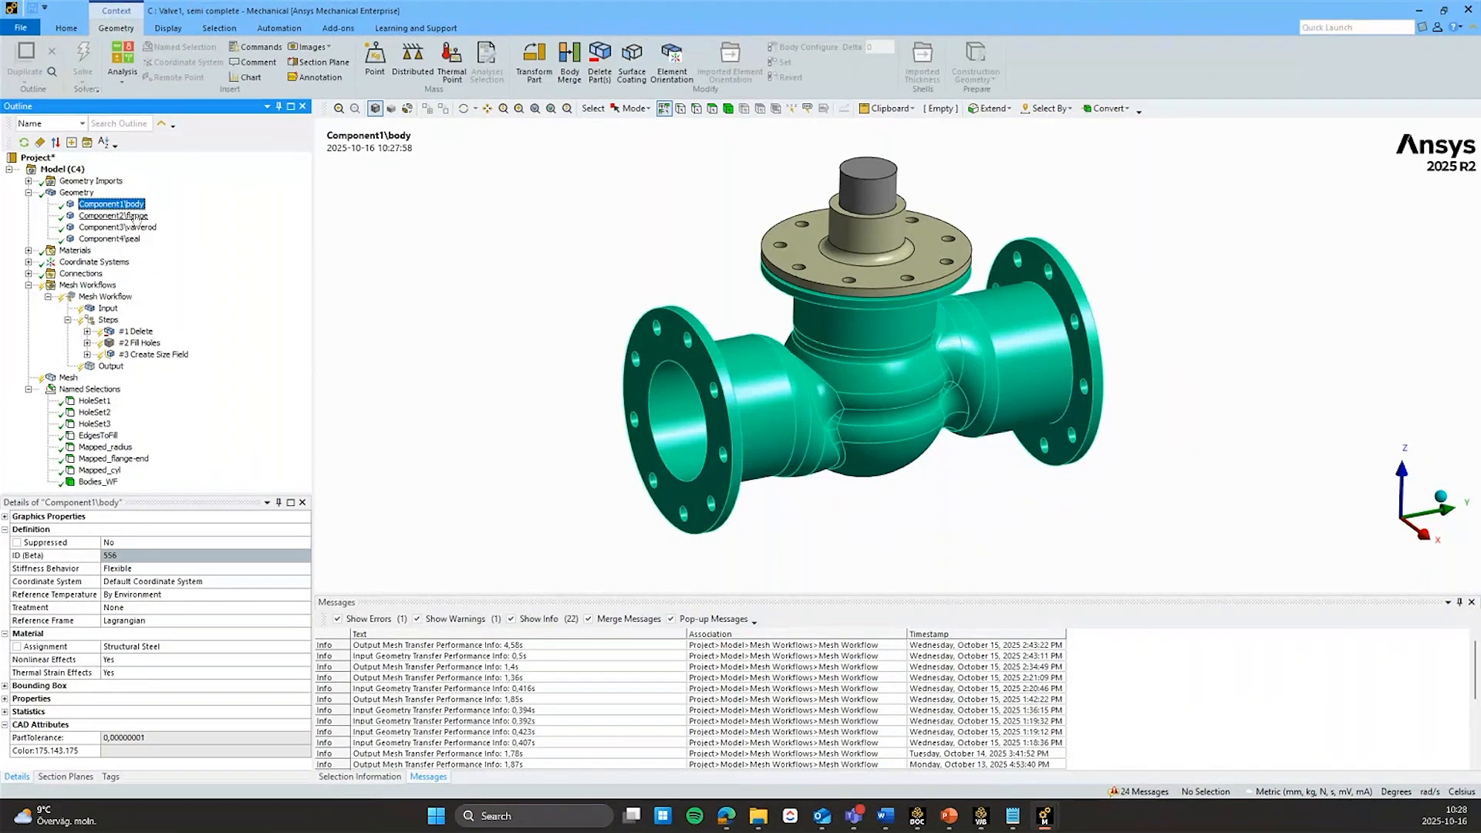
pyautogui.click(137, 238)
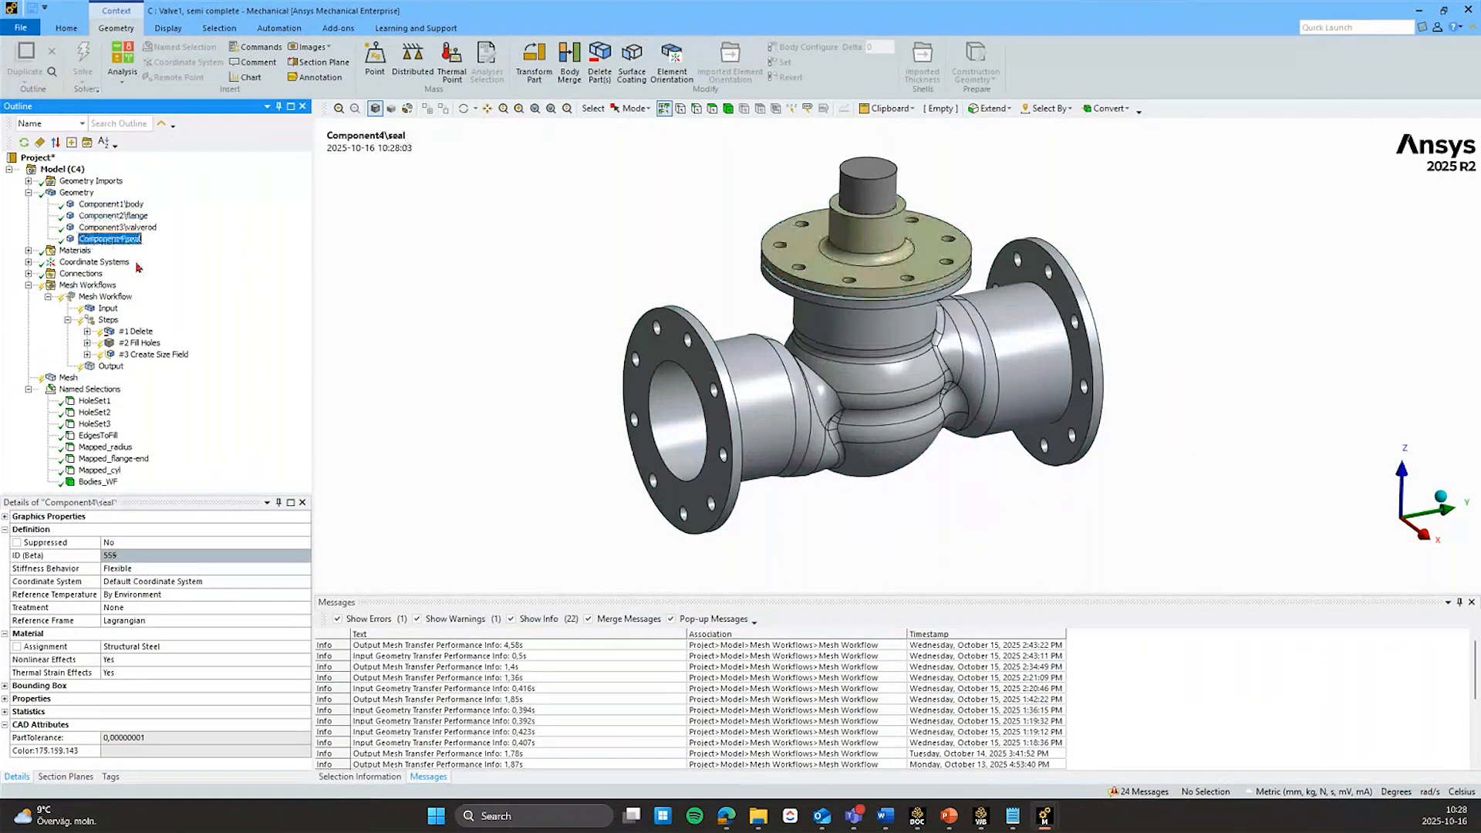
# Step: Enable Section Plane 1 to cut the valve open around the seal, and return to the component's details
pyautogui.click(65, 776)
pyautogui.click(8, 537)
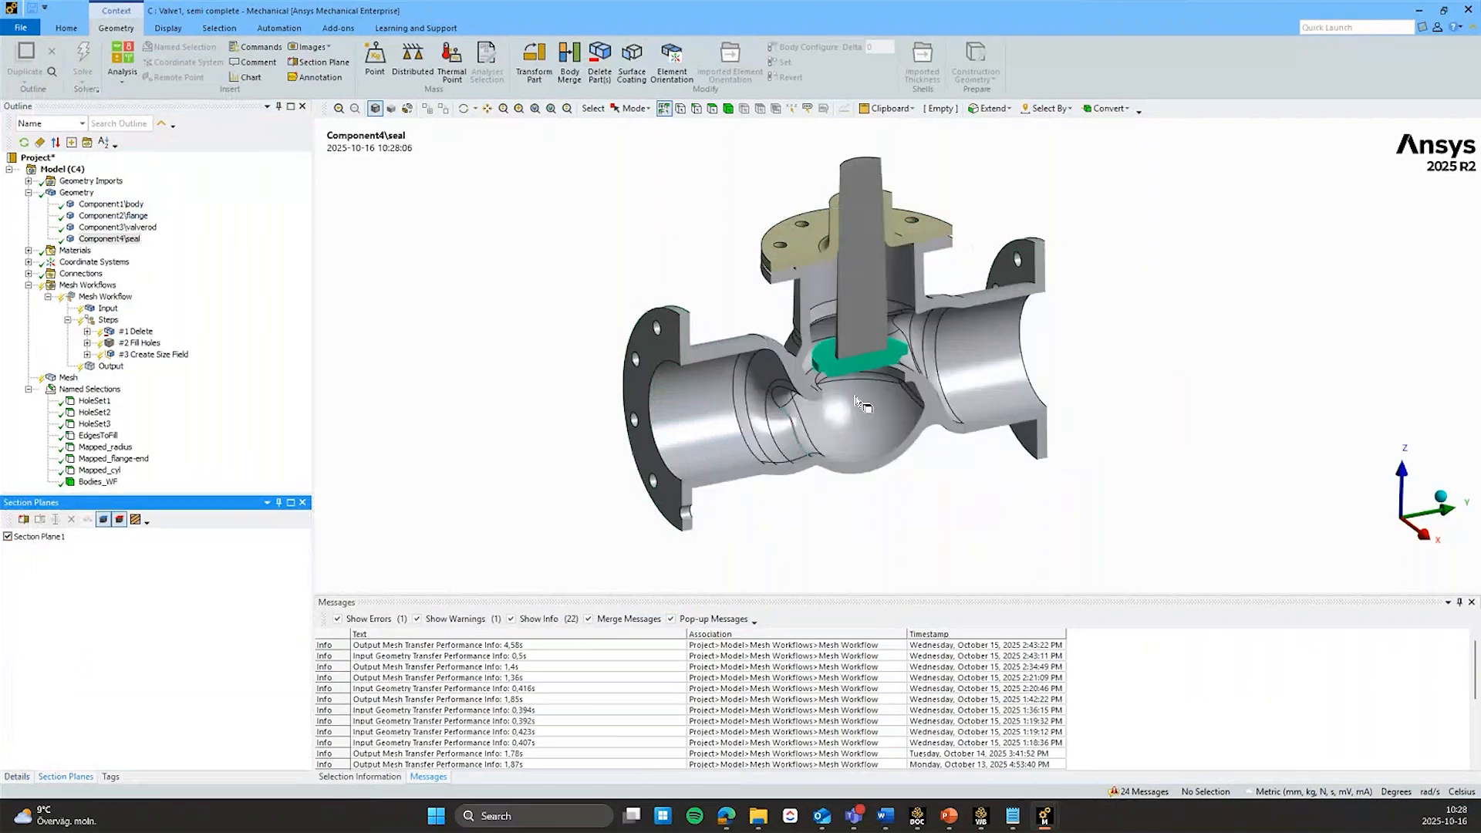
pyautogui.scroll(2, 856, 401)
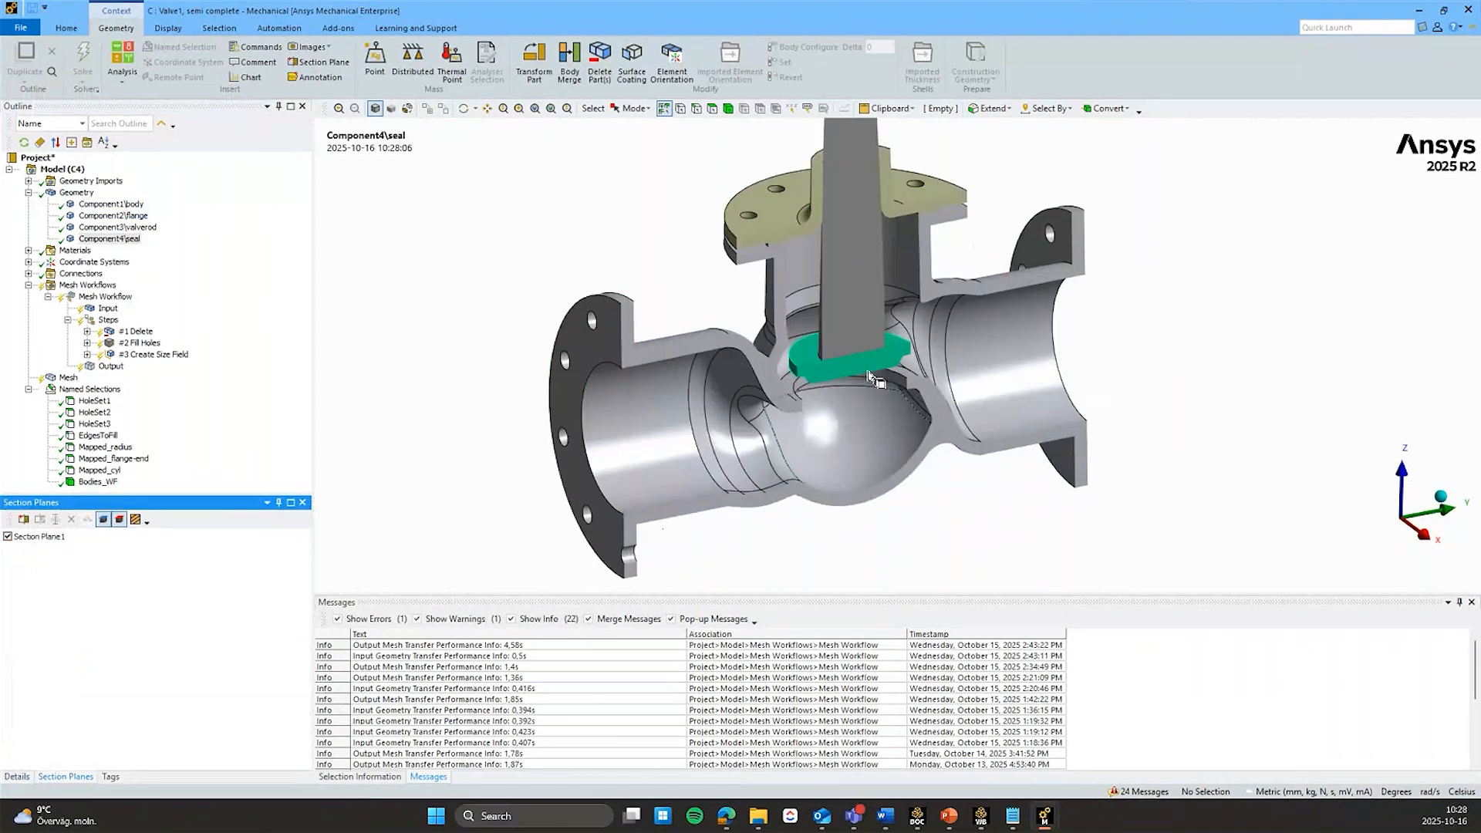
pyautogui.click(18, 776)
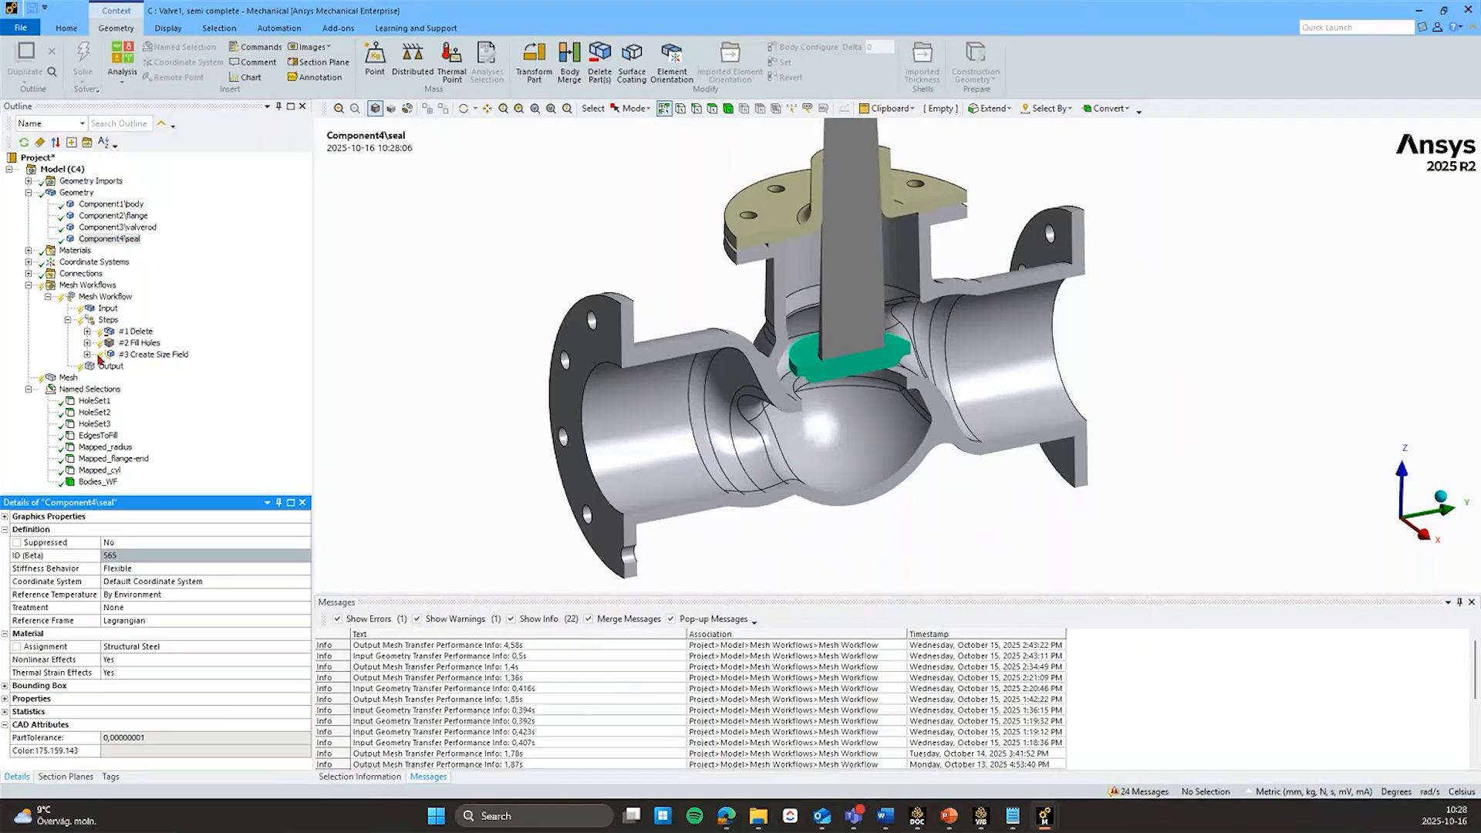
# Step: Examine the named selections HoleSet1, HoleSet2, HoleSet3 and EdgesToFill on the valve's flanges
pyautogui.click(91, 401)
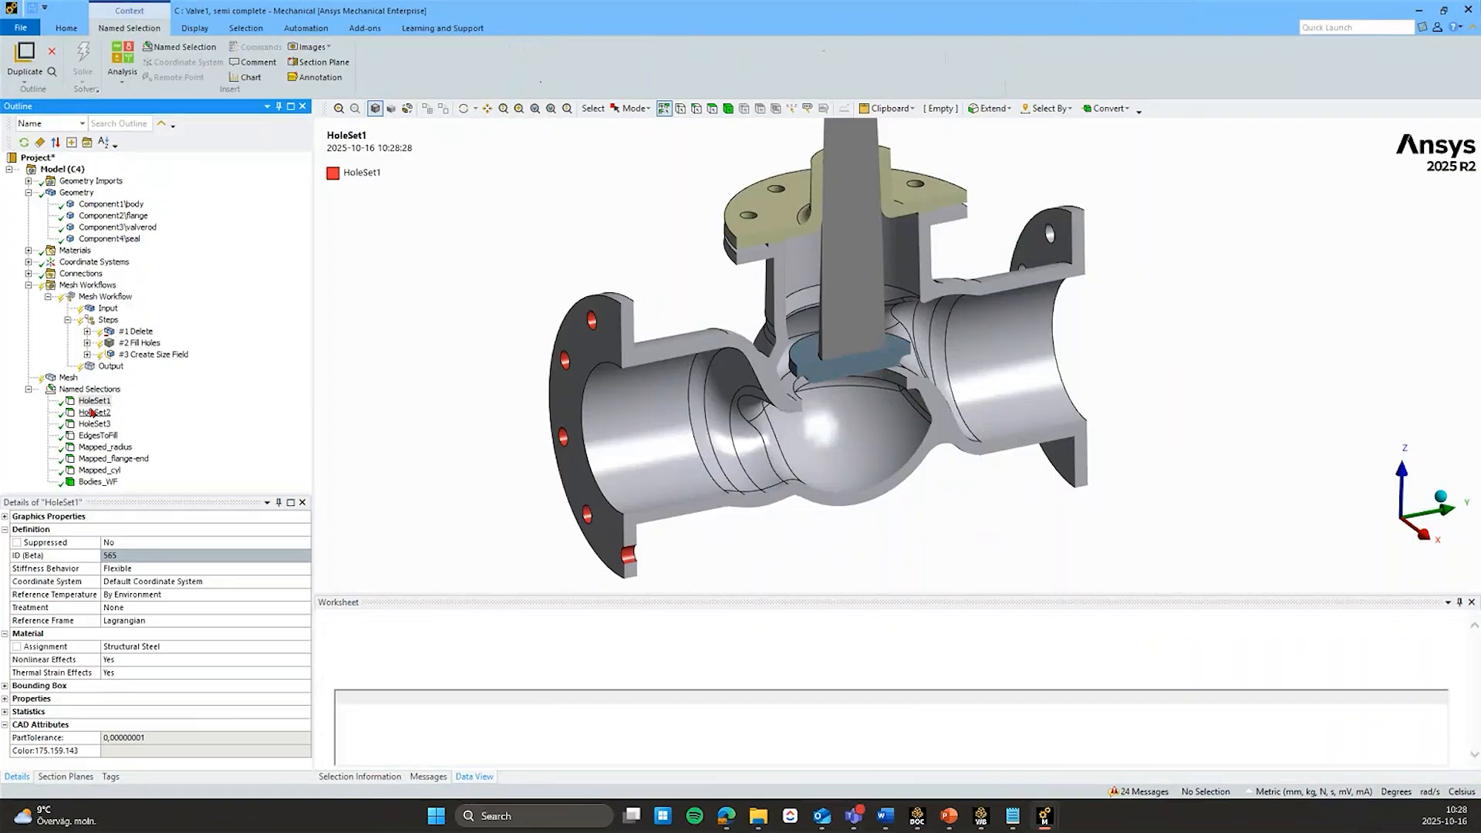
pyautogui.click(94, 413)
pyautogui.click(95, 424)
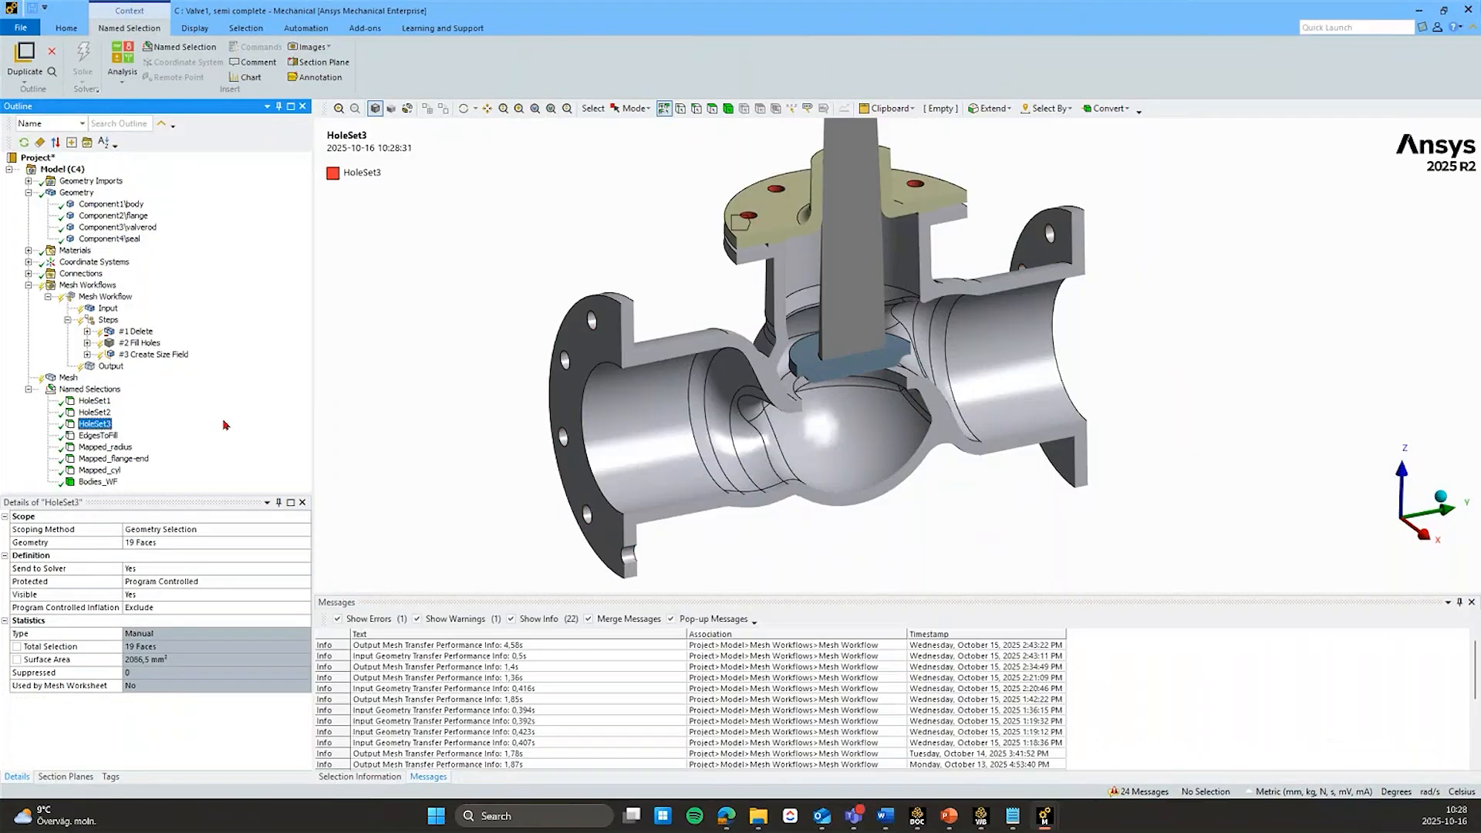
pyautogui.click(100, 437)
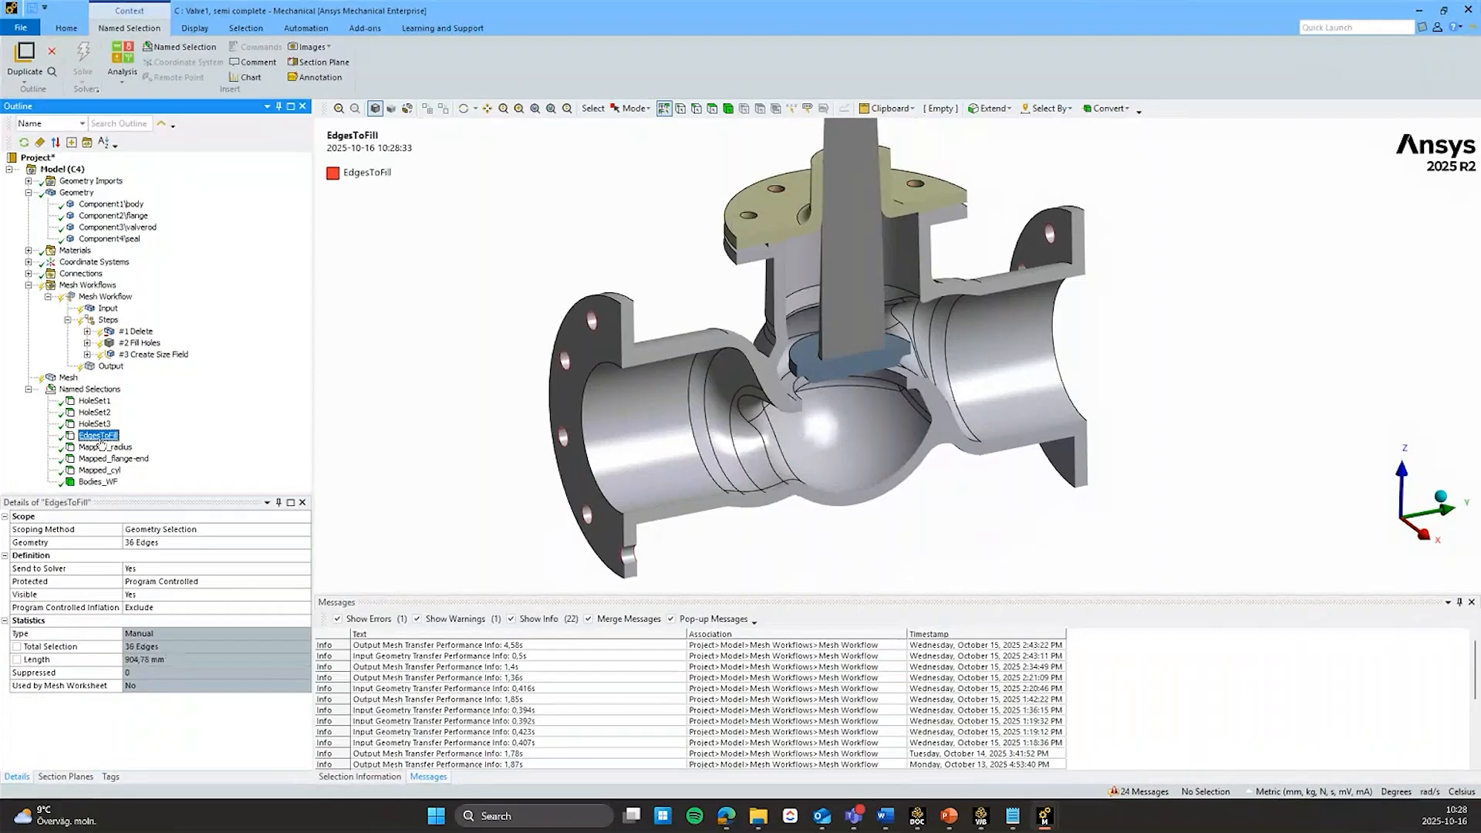
pyautogui.moveTo(580, 315); pyautogui.dragTo(631, 333, button='middle')
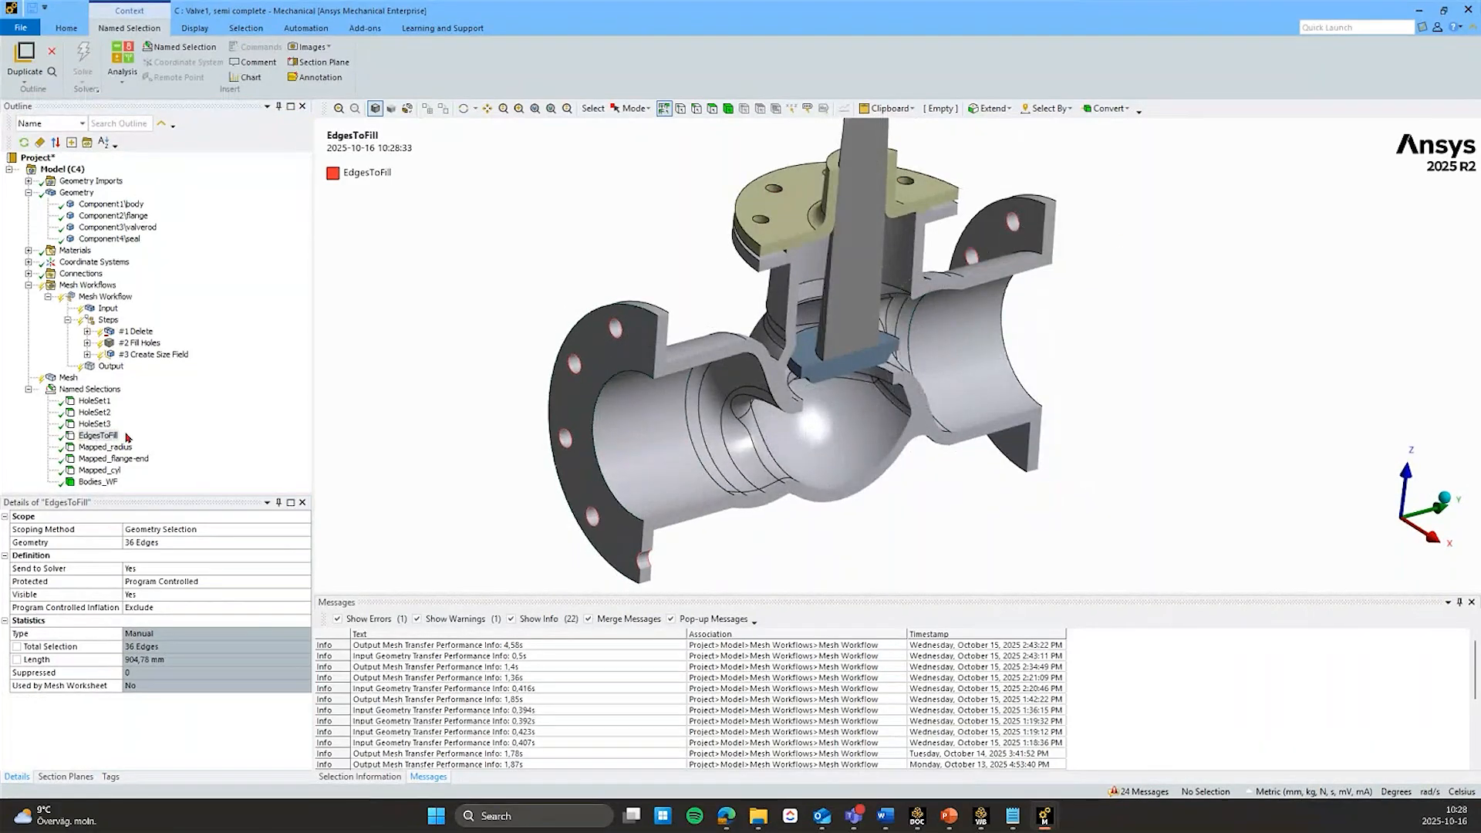
# Step: Examine the faces in the named selections Mapped_radius and Mapped_flange-end on the top flange
pyautogui.click(103, 448)
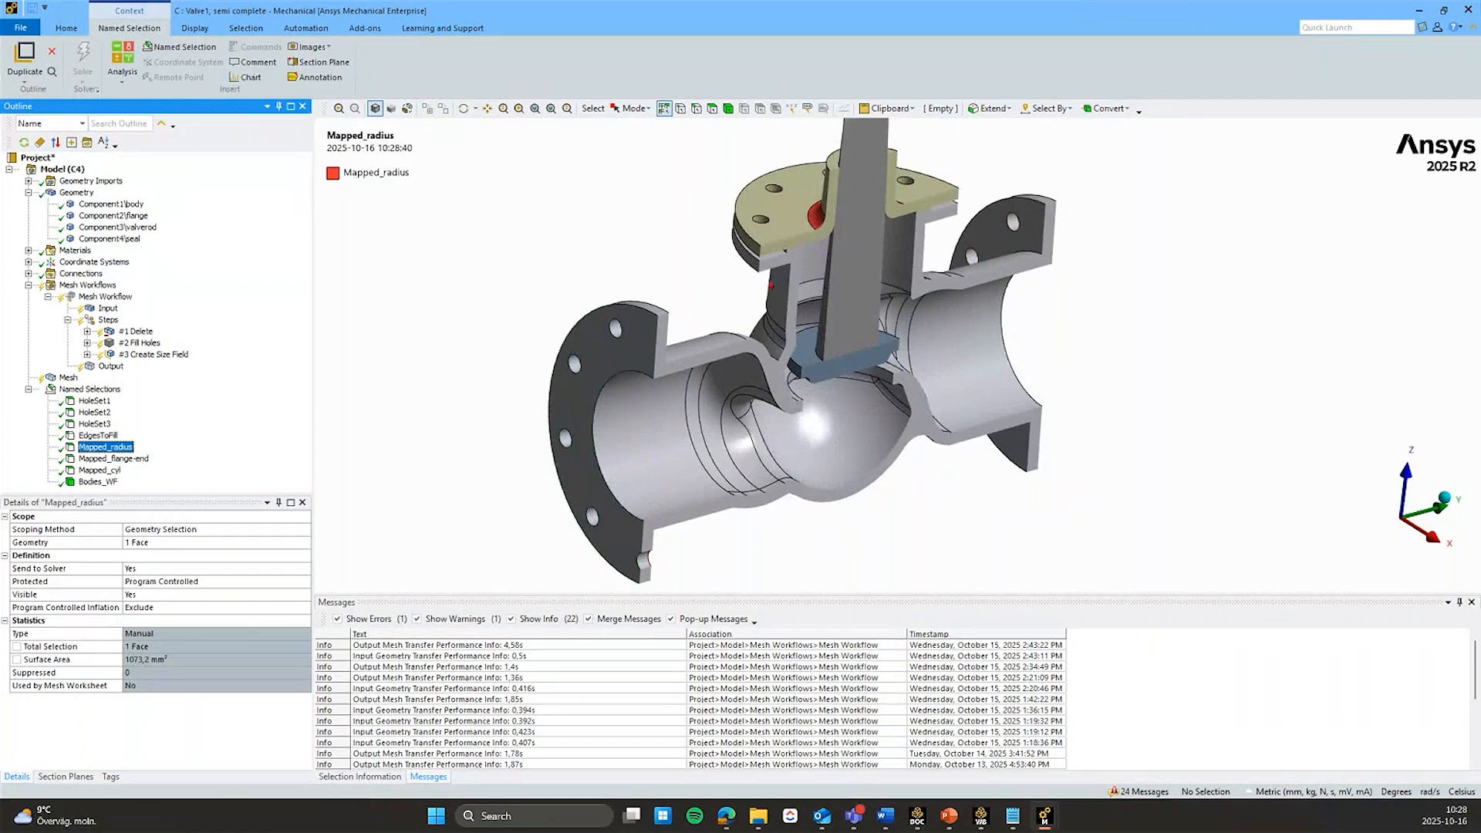
pyautogui.moveTo(802, 263); pyautogui.dragTo(851, 246, button='middle')
pyautogui.scroll(5, 851, 246)
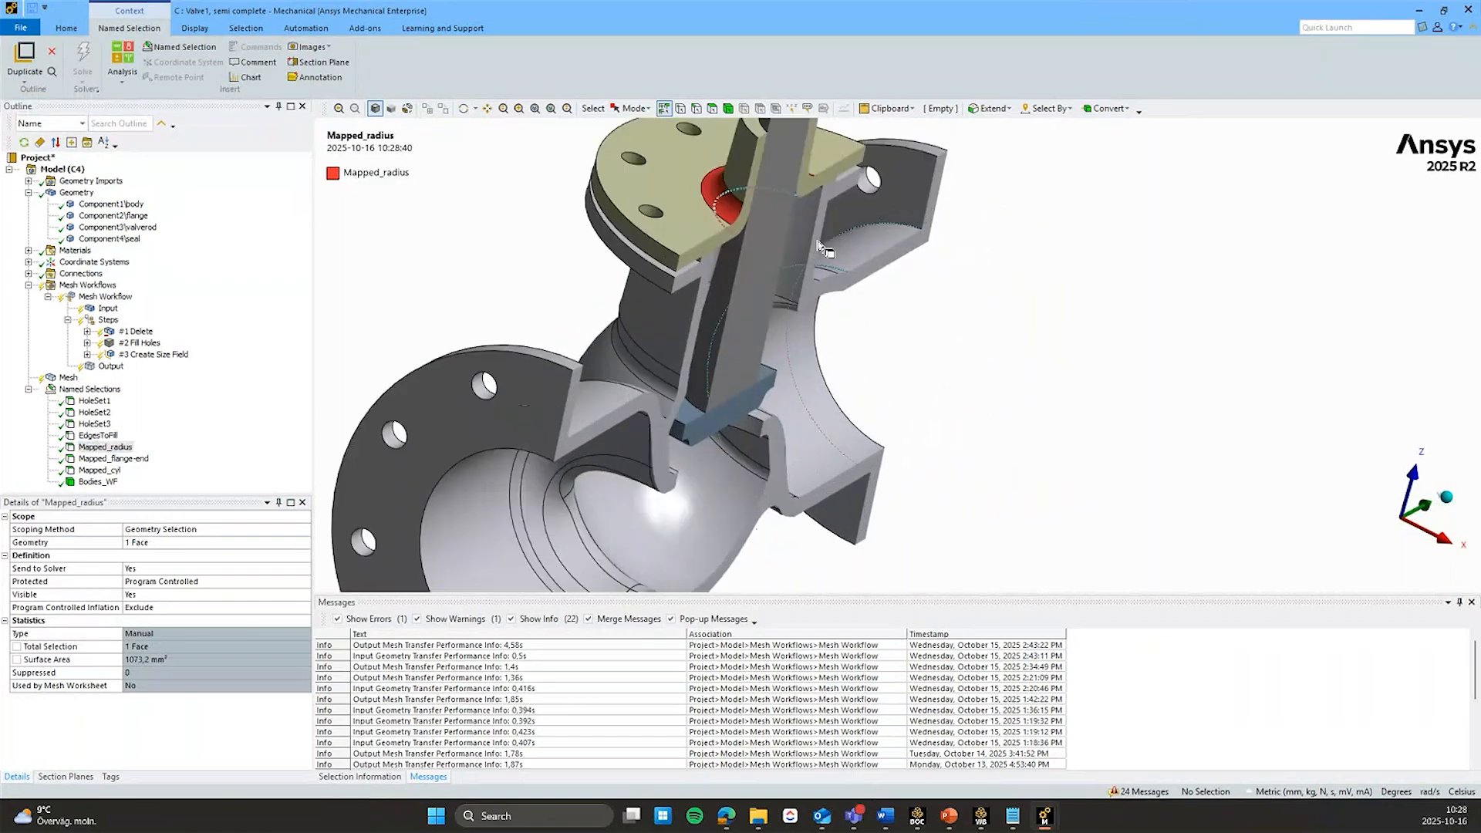
pyautogui.click(116, 460)
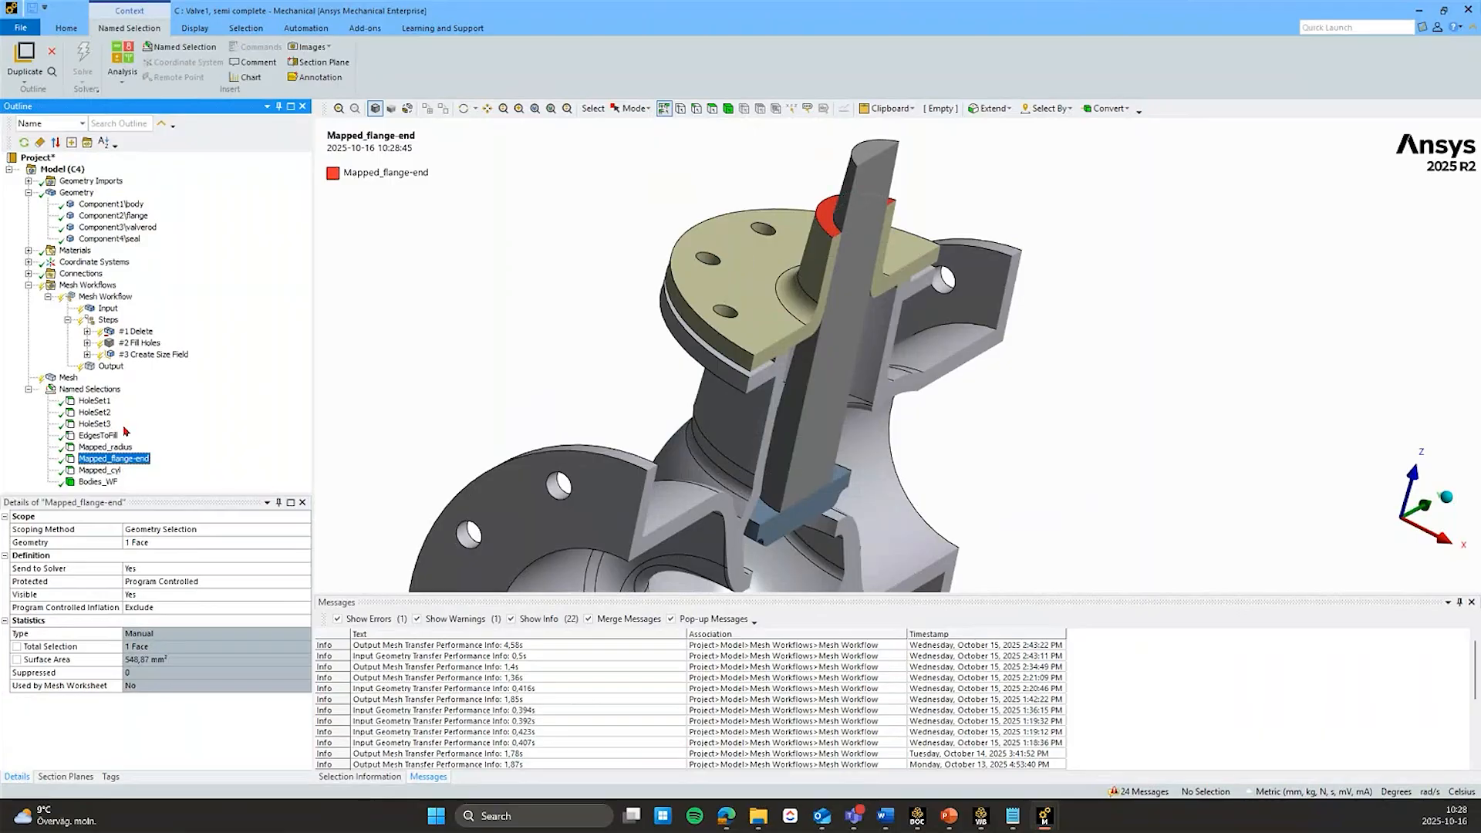
# Step: Temporarily hide the valve rod to examine the Mapped_cyl face inside the top flange, and show all bodies again
pyautogui.press('Down')
pyautogui.moveTo(783, 301); pyautogui.dragTo(755, 280, button='middle')
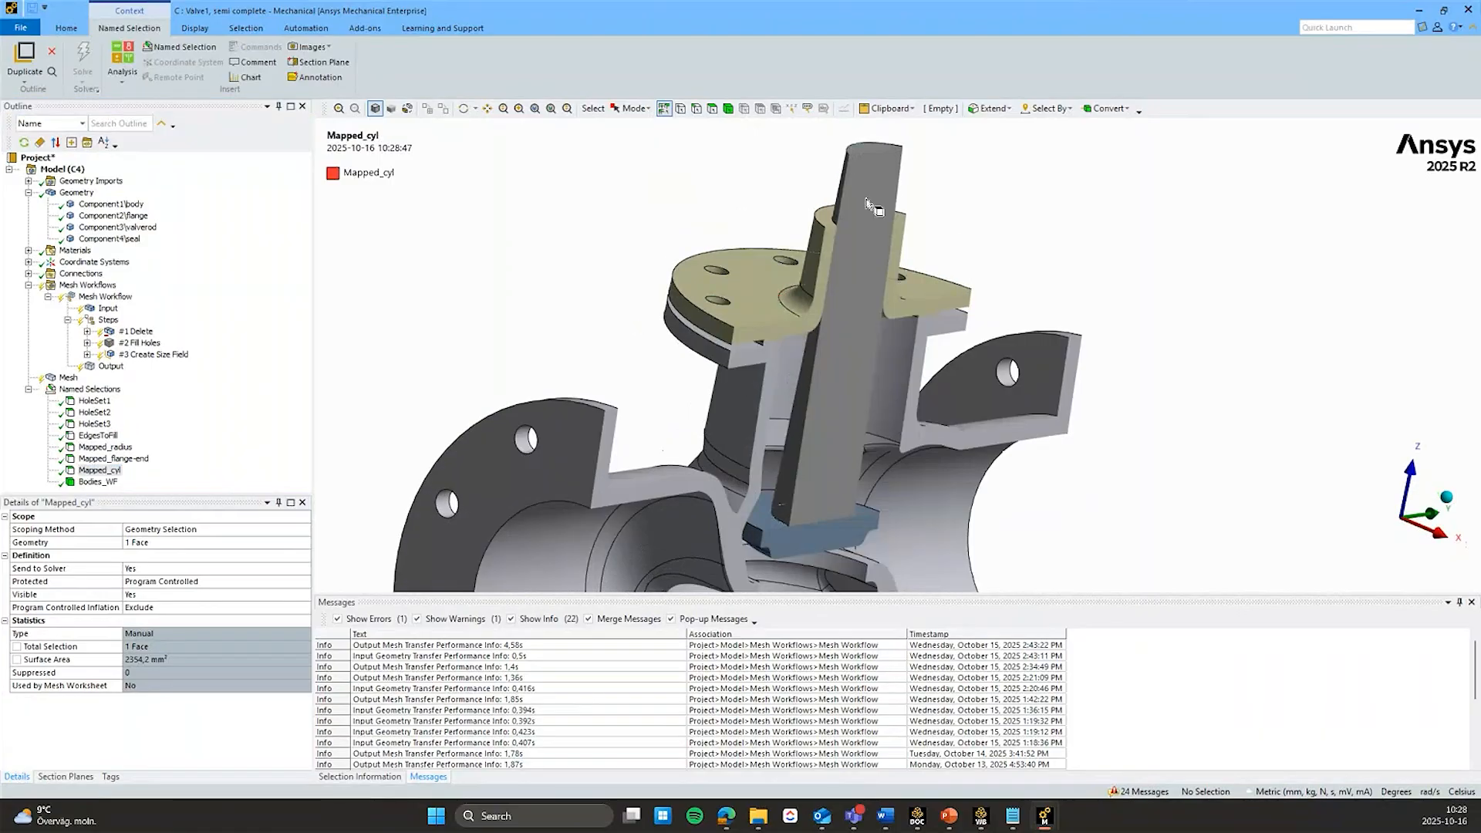
pyautogui.click(865, 193)
pyautogui.press('F9')
pyautogui.moveTo(857, 298); pyautogui.dragTo(816, 290, button='middle')
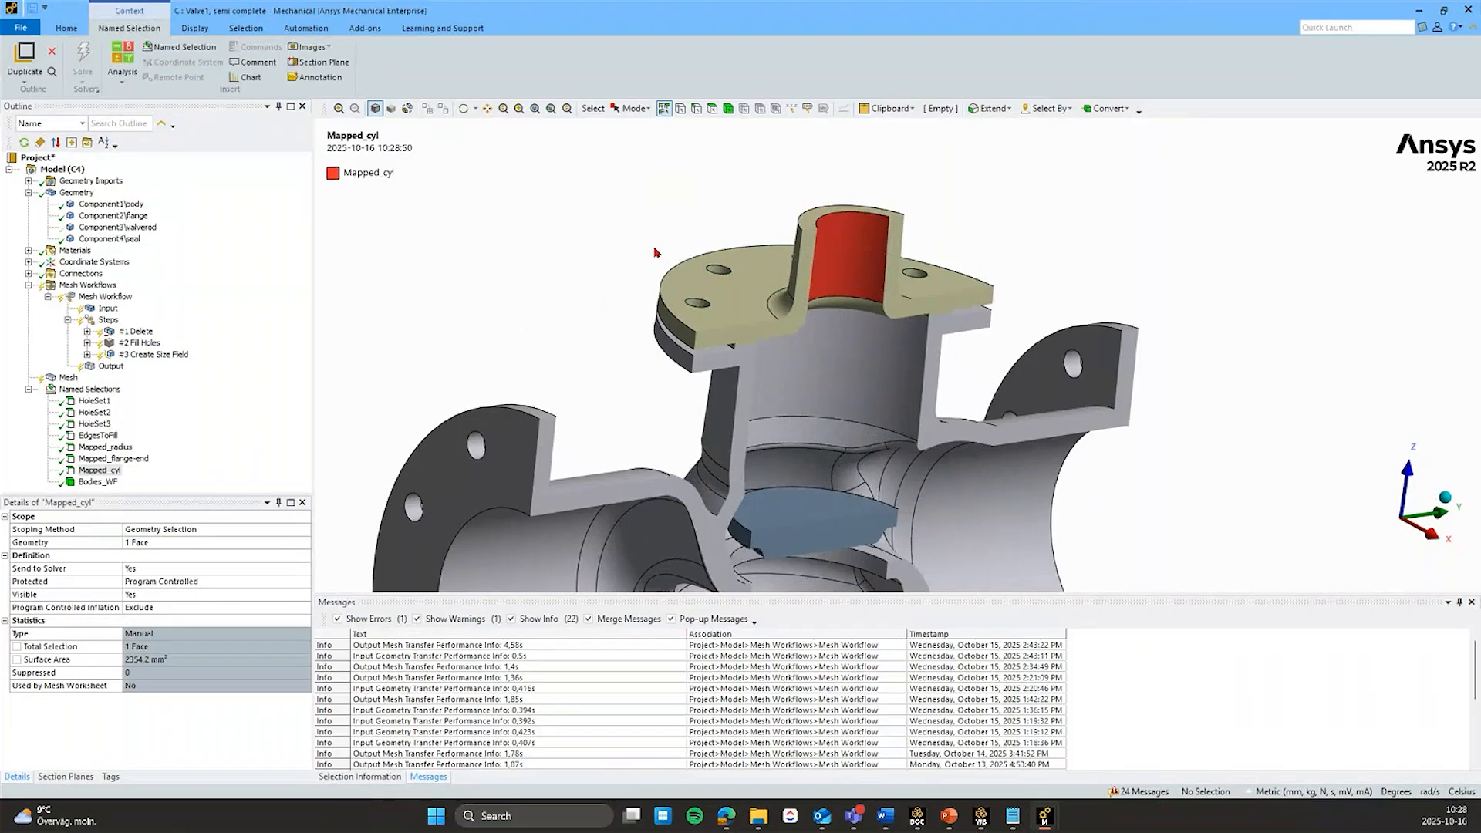
pyautogui.hotkey('ctrl', 'shift', 'F9')
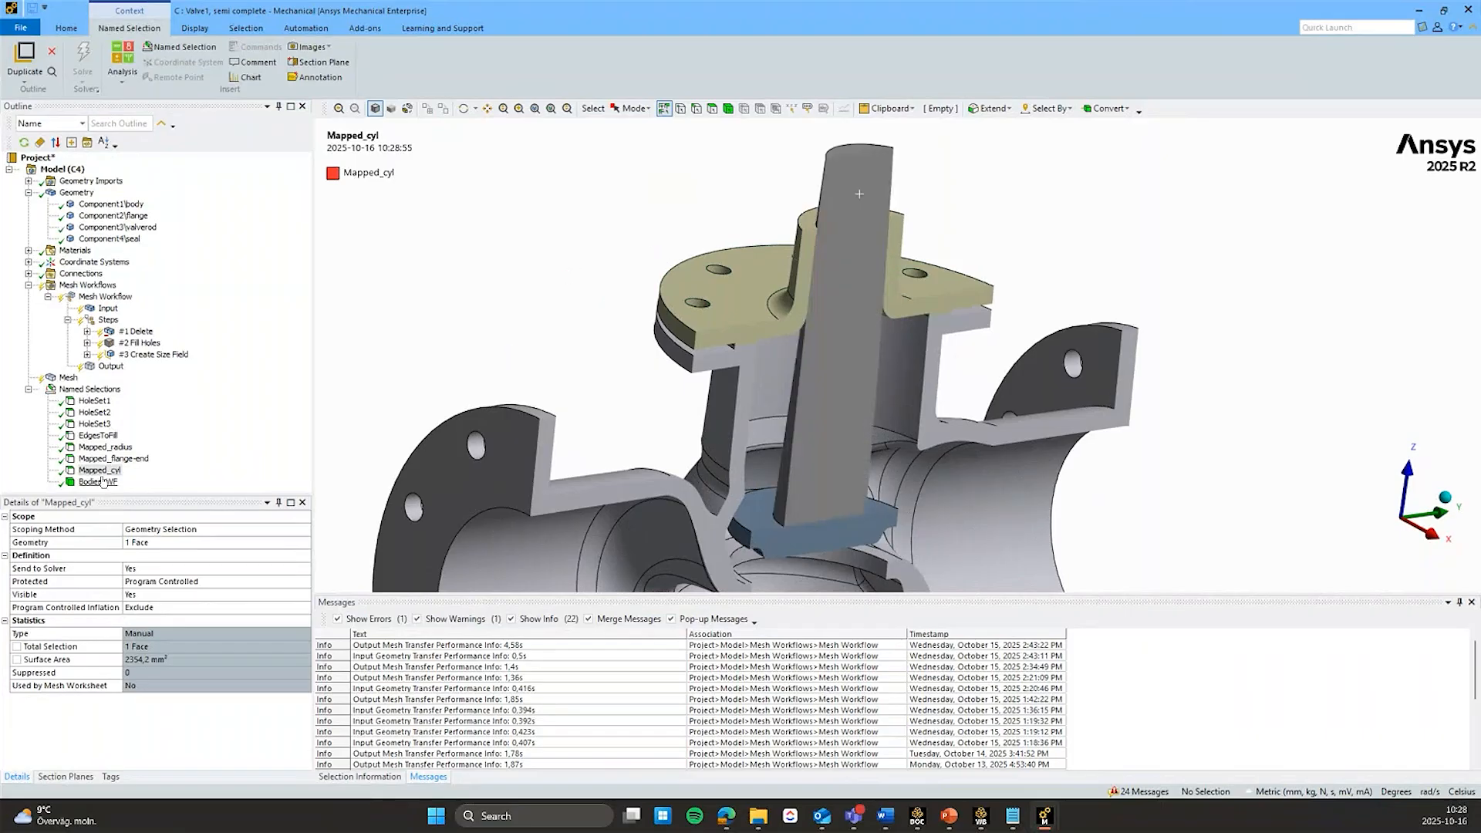
# Step: Review the Mapped_radius and Mapped_cyl named selections again, and examine the bodies included in Bodies_WF
pyautogui.click(101, 447)
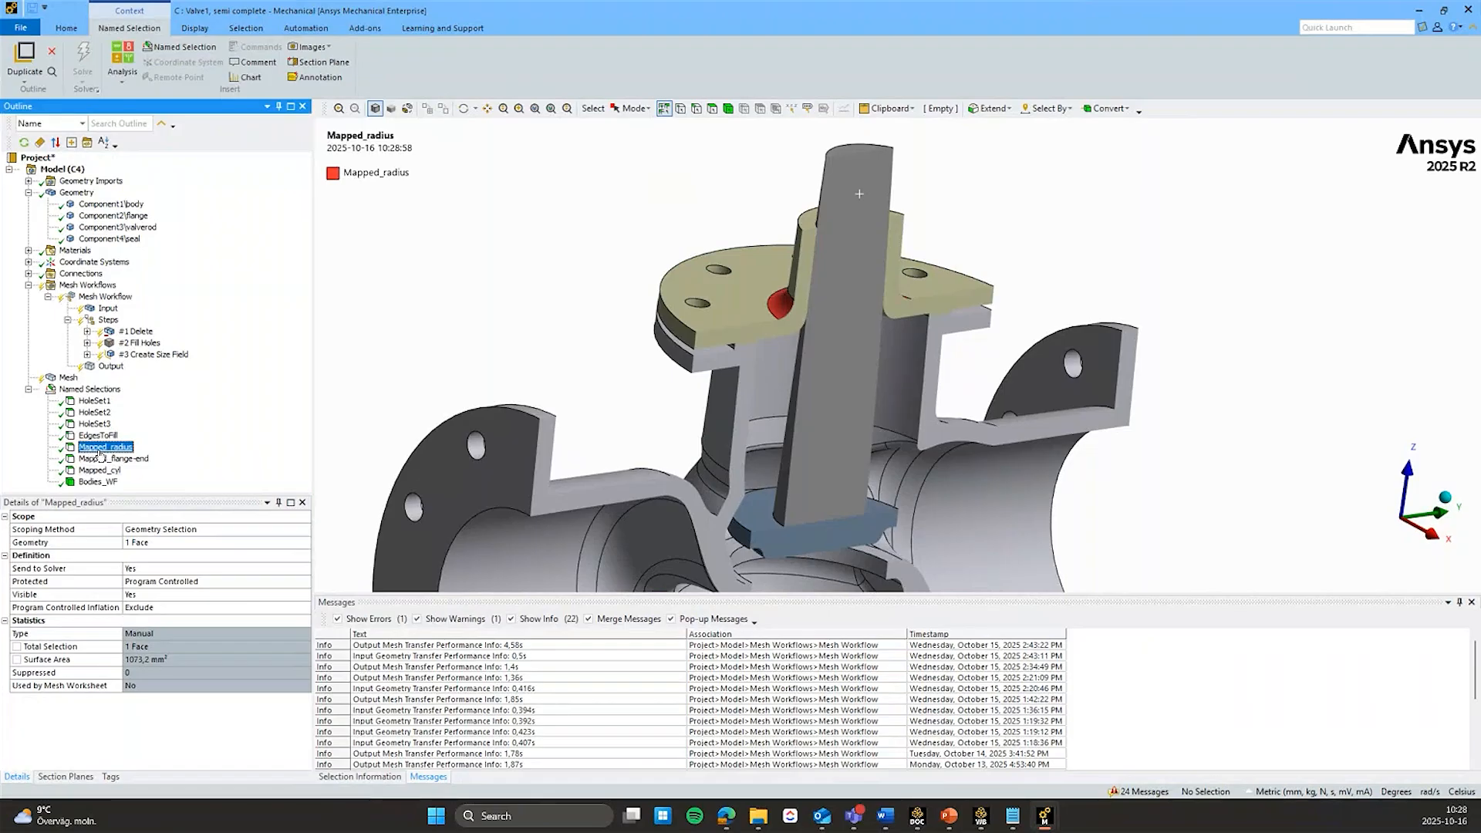
pyautogui.click(99, 469)
pyautogui.click(100, 482)
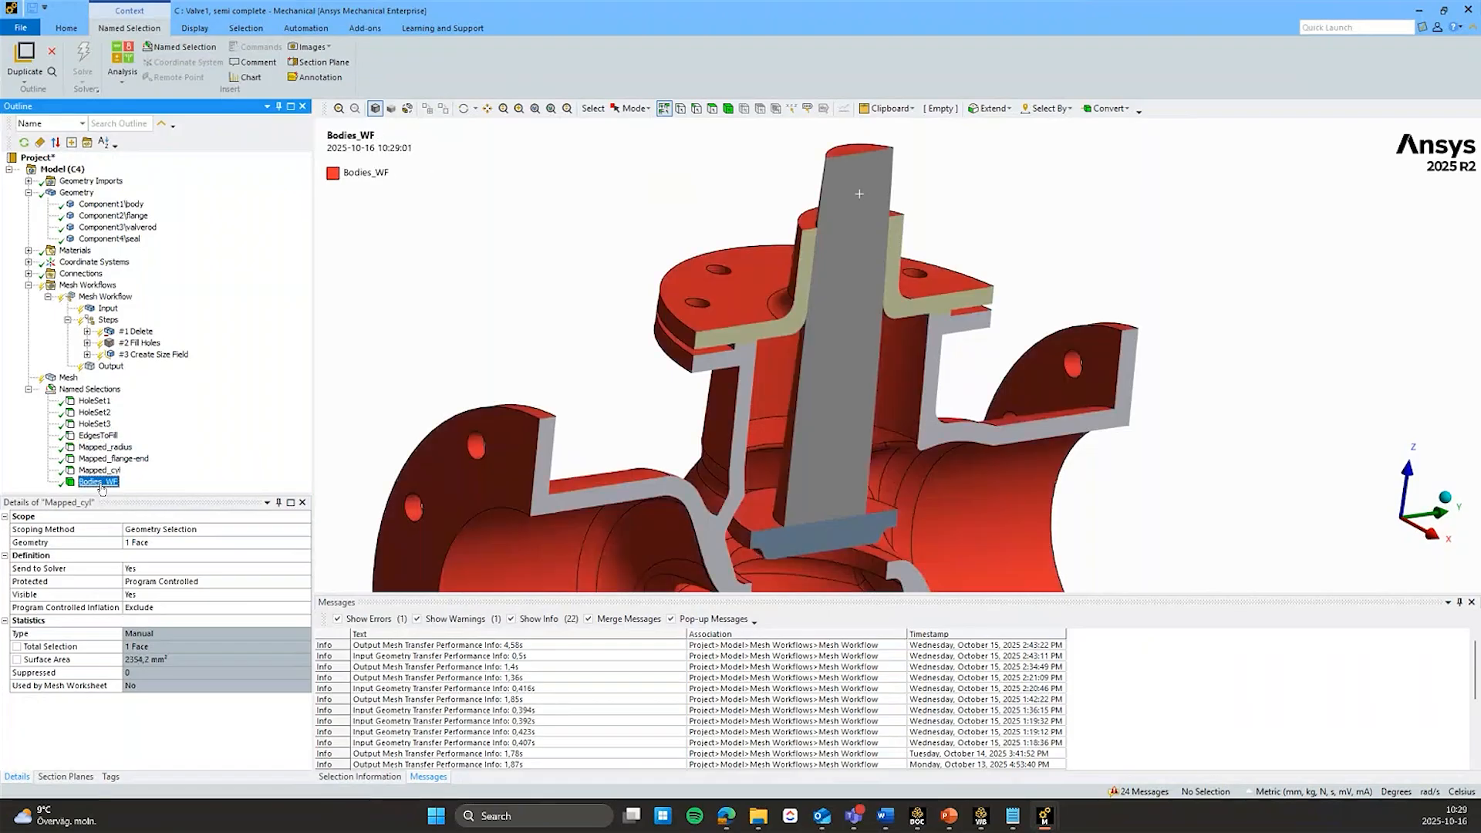
pyautogui.scroll(-2, 650, 351)
pyautogui.keyDown('ctrl'); pyautogui.moveTo(650, 351); pyautogui.dragTo(615, 308, button='middle'); pyautogui.keyUp('ctrl')
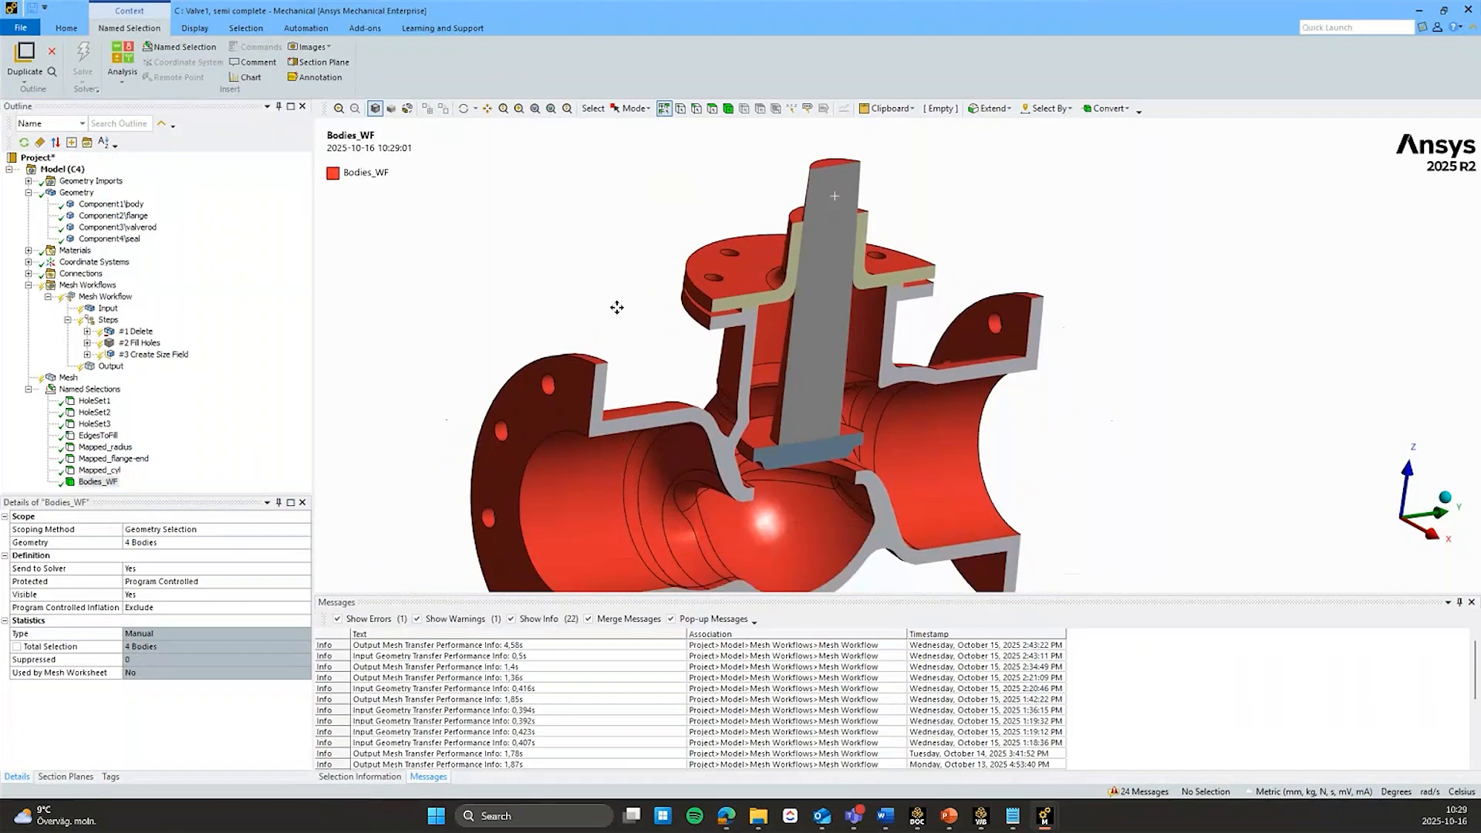
# Step: Initialize the mesh workflow from its Input object, using the Bodies_WF geometry
pyautogui.click(107, 309)
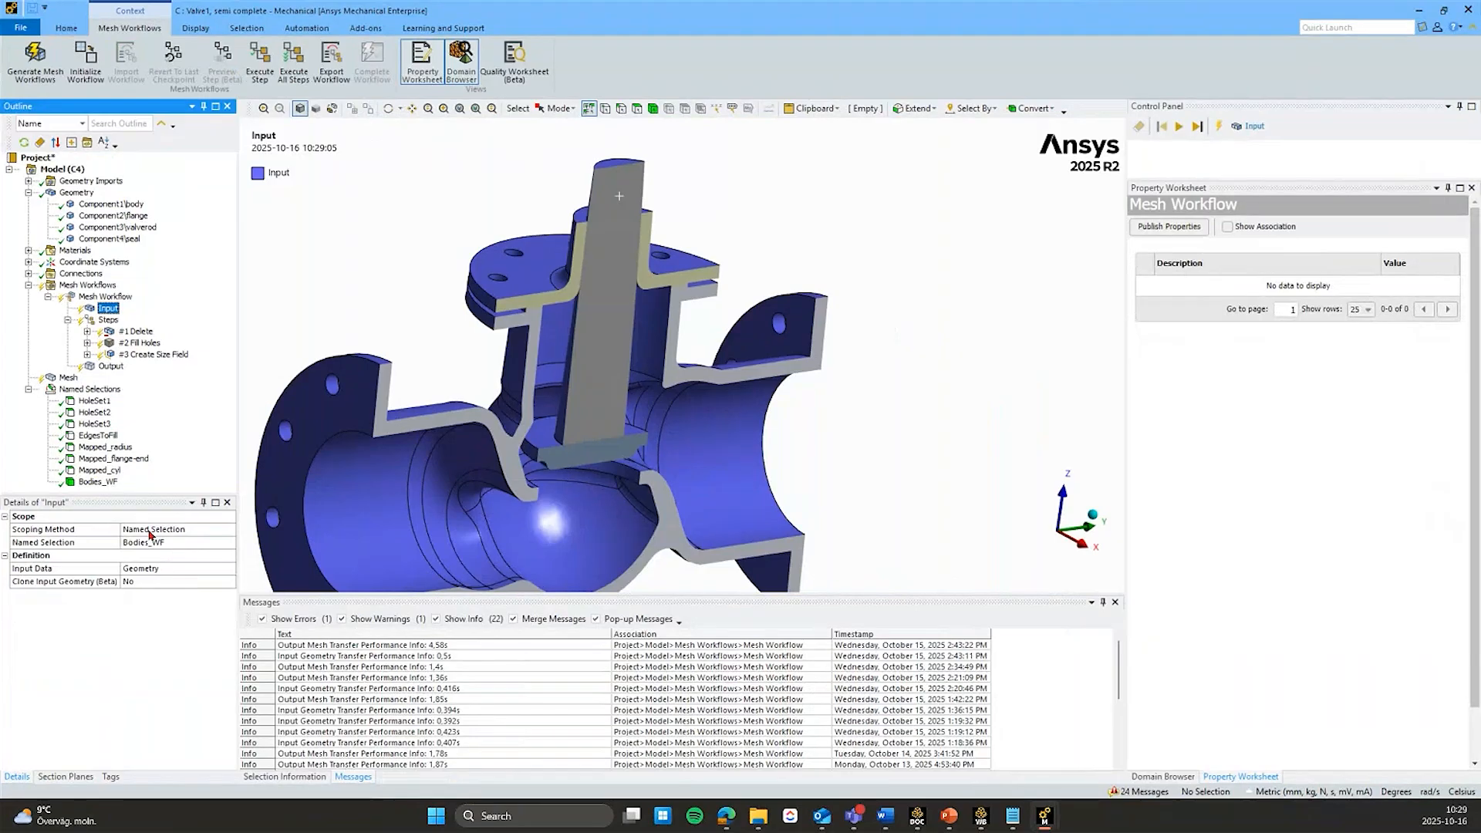
pyautogui.rightClick(112, 311)
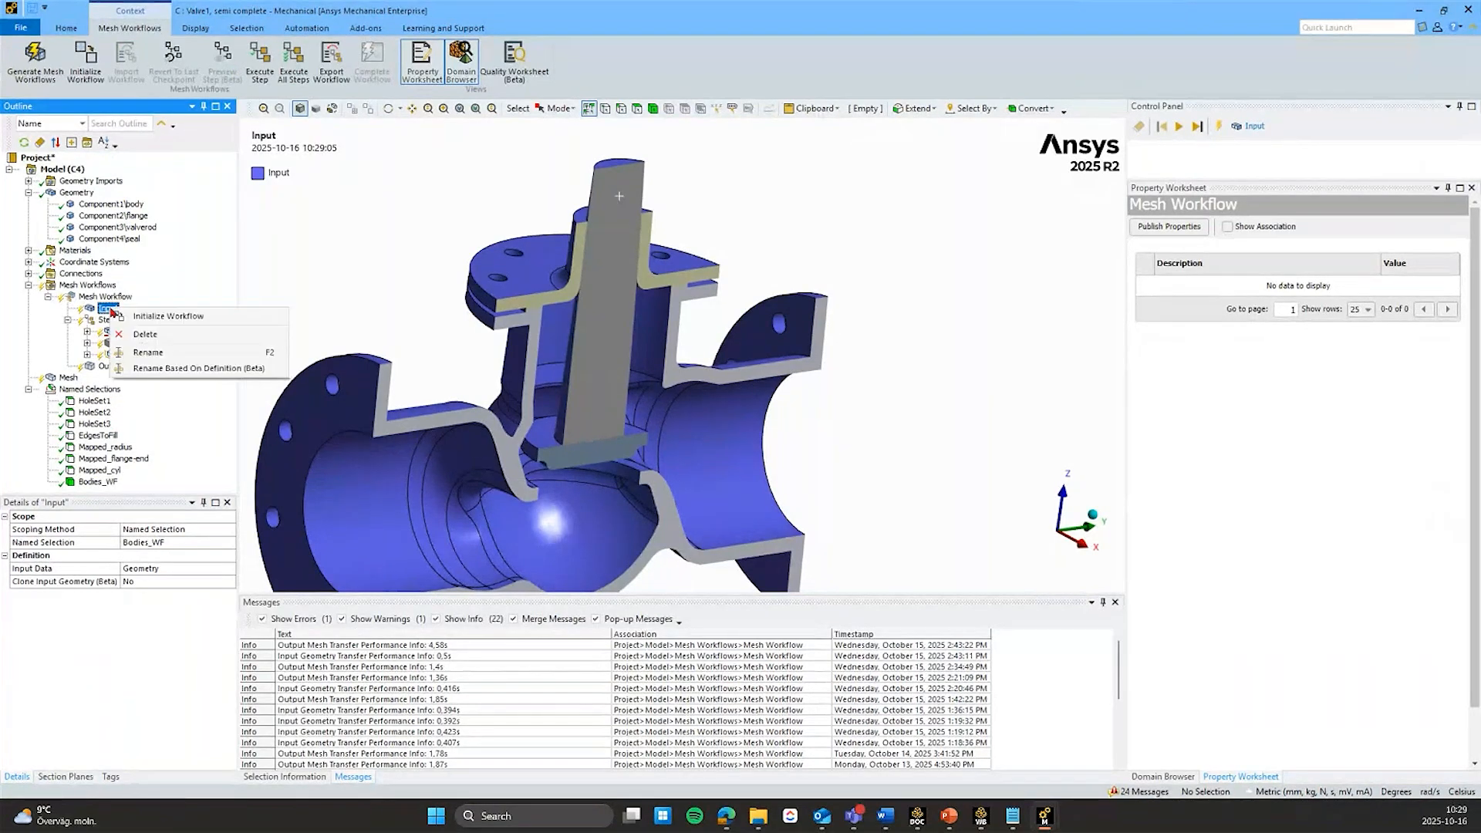
pyautogui.click(162, 315)
pyautogui.keyDown('ctrl'); pyautogui.moveTo(594, 318); pyautogui.dragTo(711, 265, button='middle'); pyautogui.keyUp('ctrl')
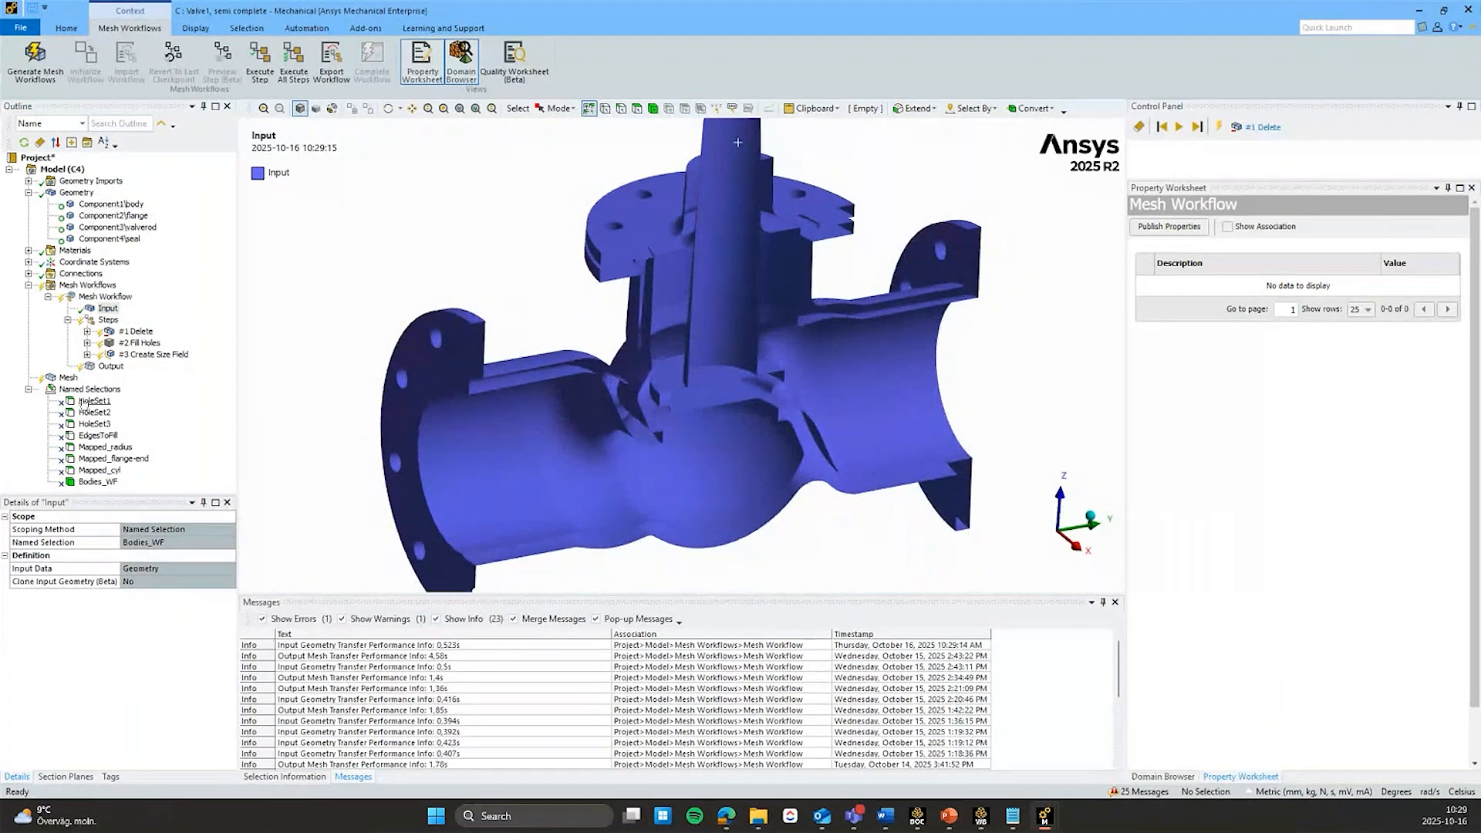
# Step: Show the Domain Browser, expand the Delete and Fill Holes steps, and examine the Deletion control's scope on the flange bolt holes
pyautogui.click(1165, 777)
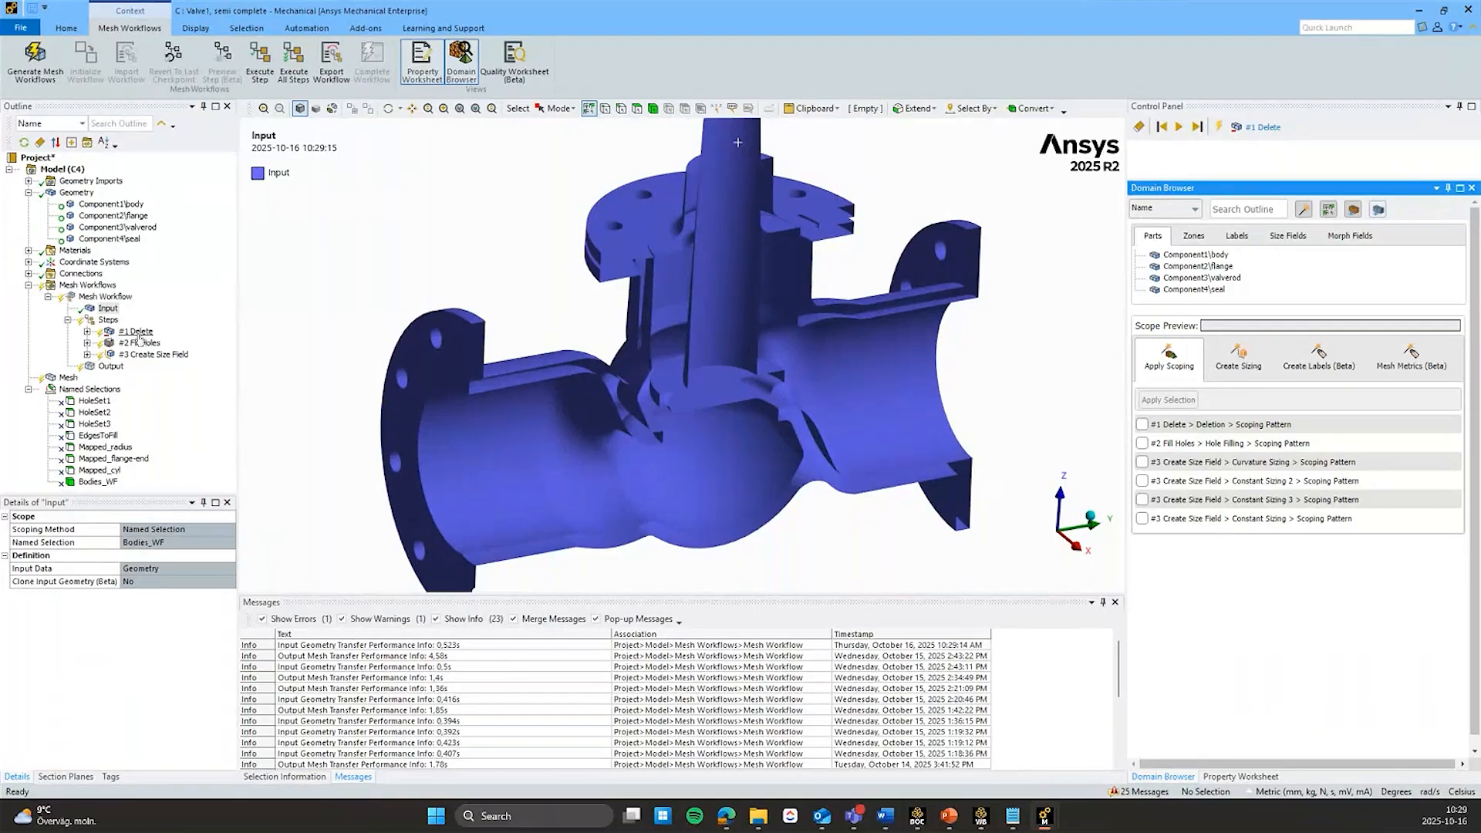
pyautogui.click(87, 331)
pyautogui.click(87, 354)
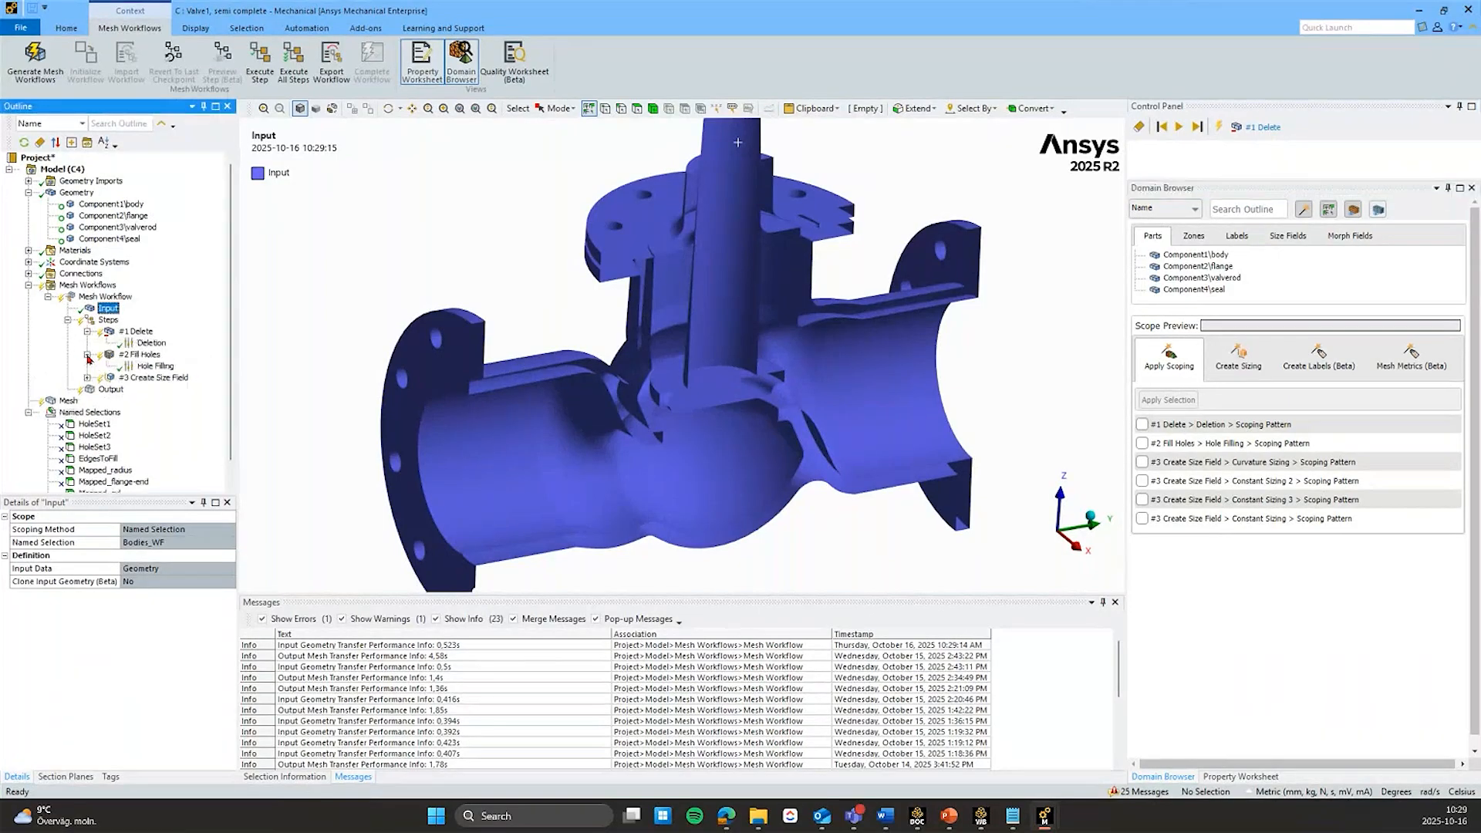
pyautogui.click(152, 344)
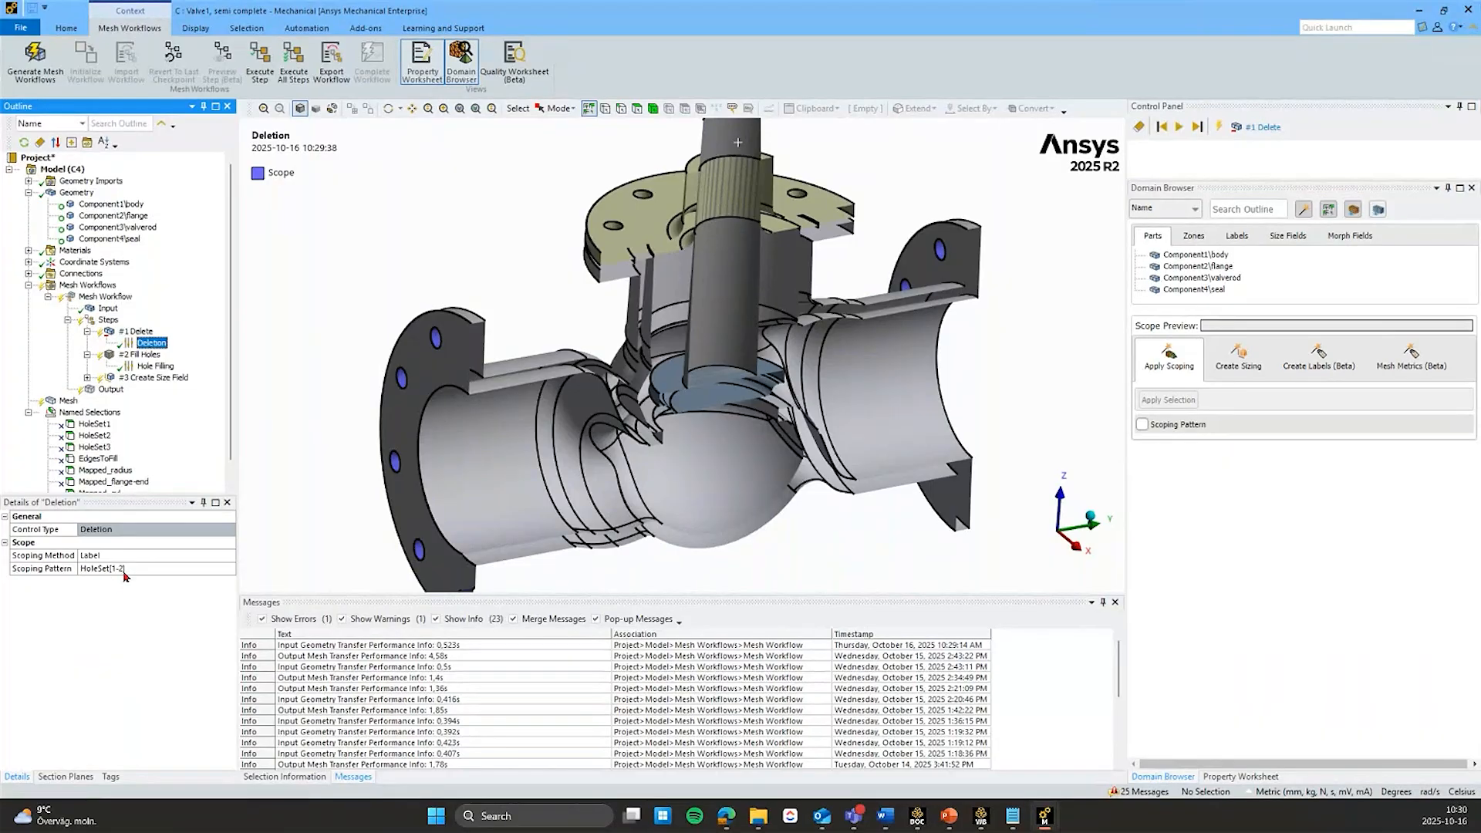
pyautogui.scroll(10, 529, 374)
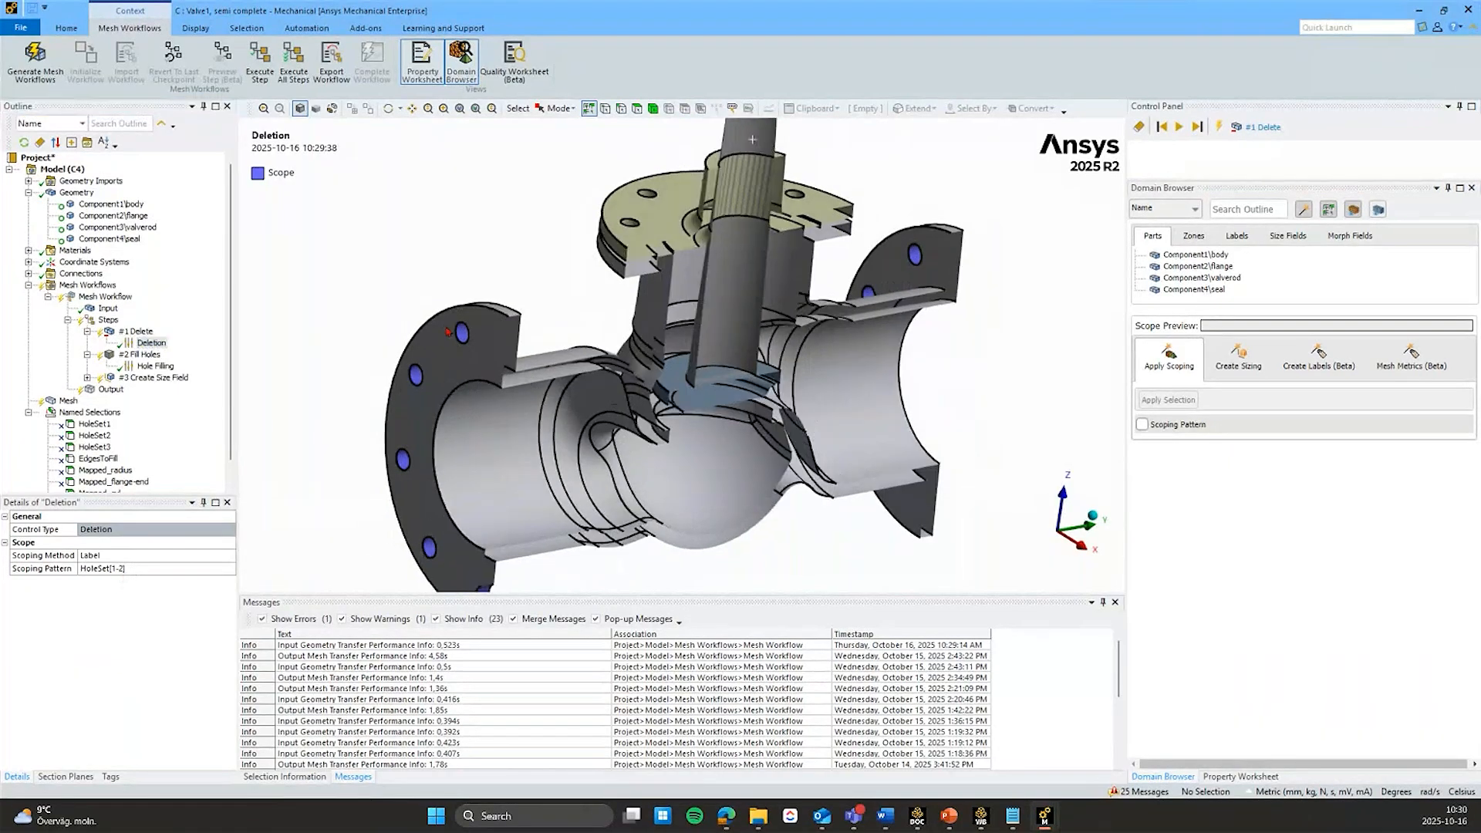
pyautogui.scroll(-5, 580, 319)
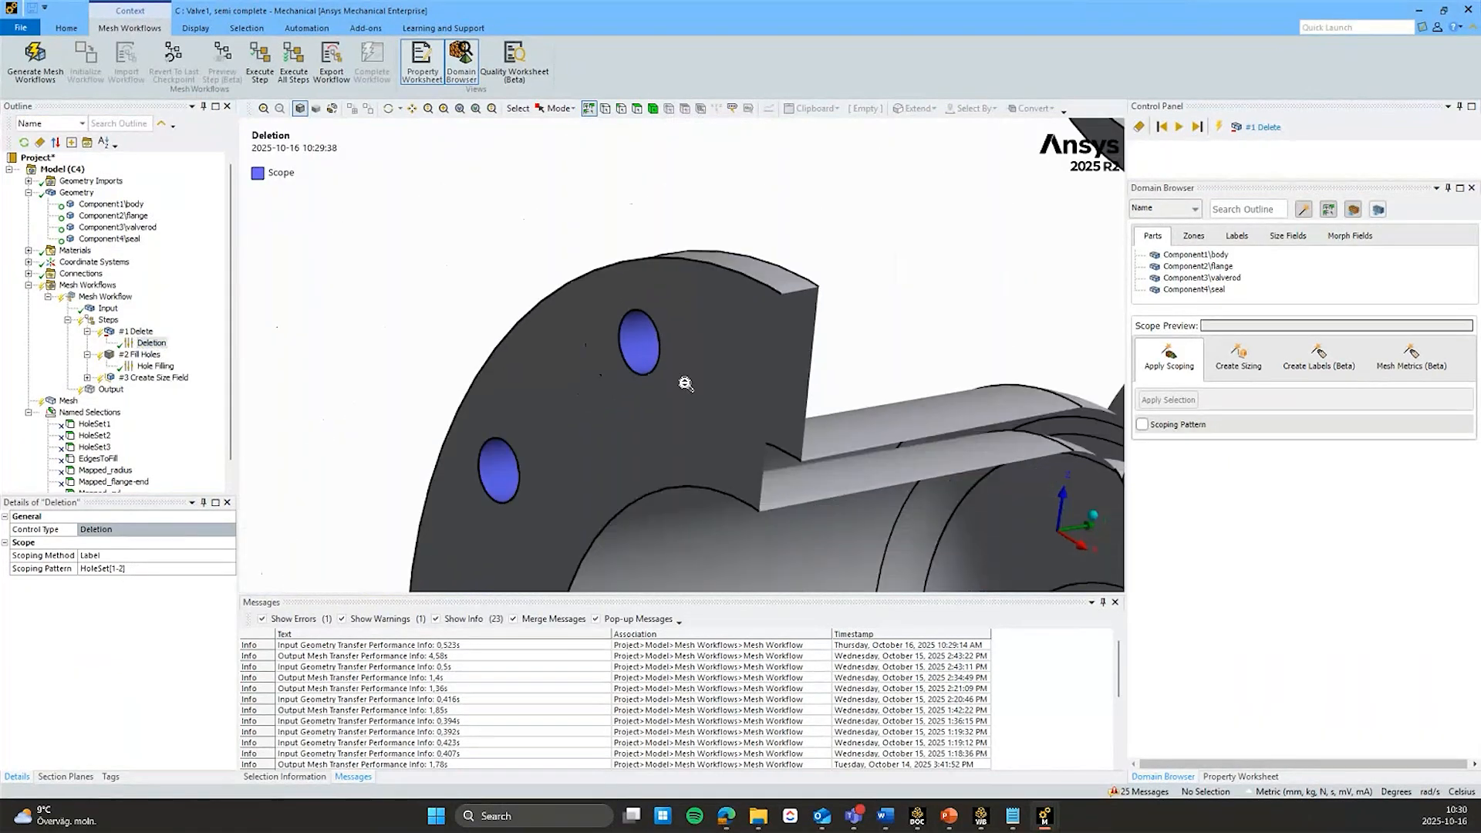
# Step: Execute the #1 Delete workflow step and inspect the bolt hole edges on the end flange
pyautogui.rightClick(139, 332)
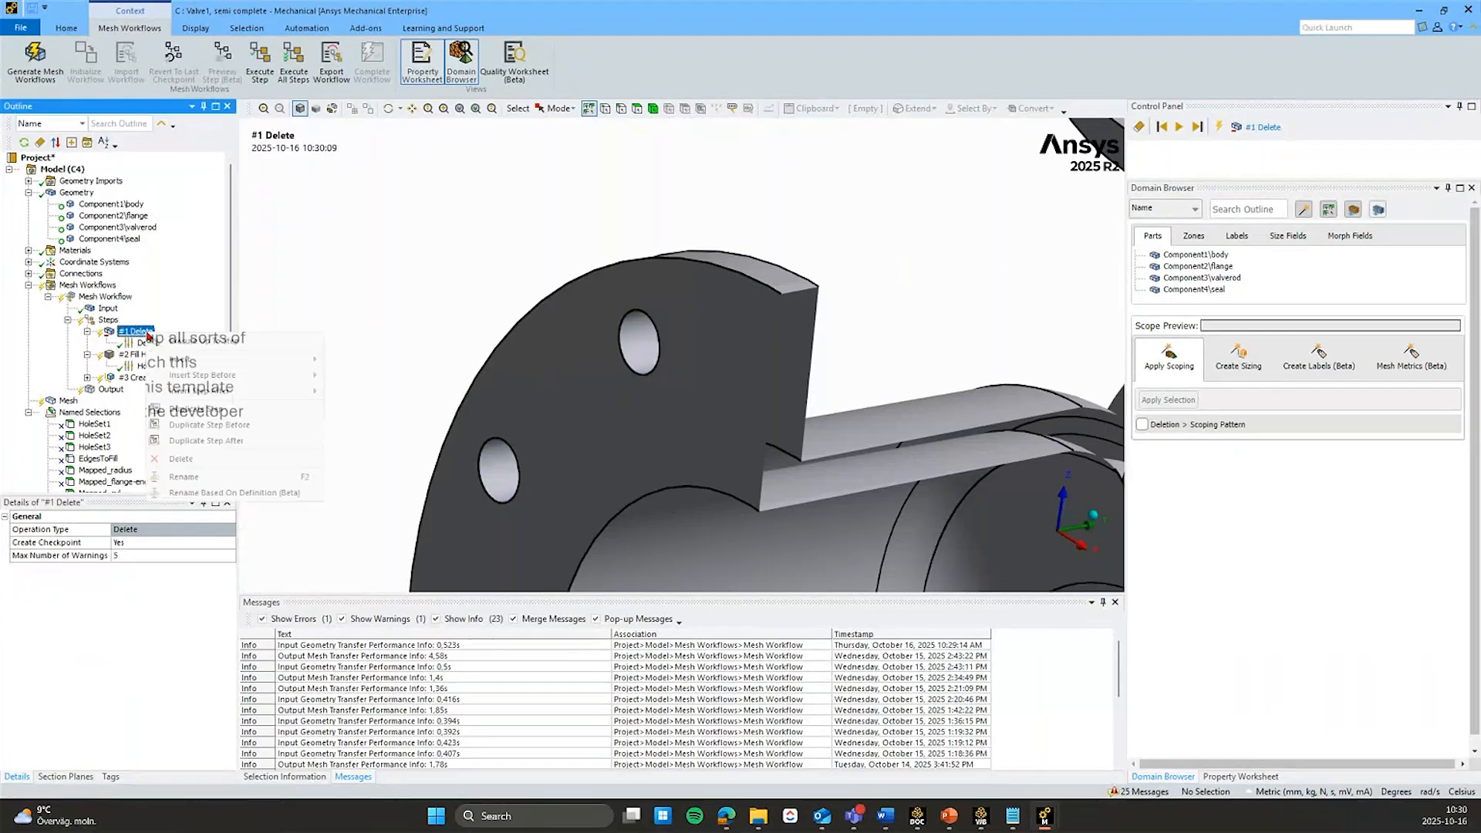
pyautogui.click(185, 342)
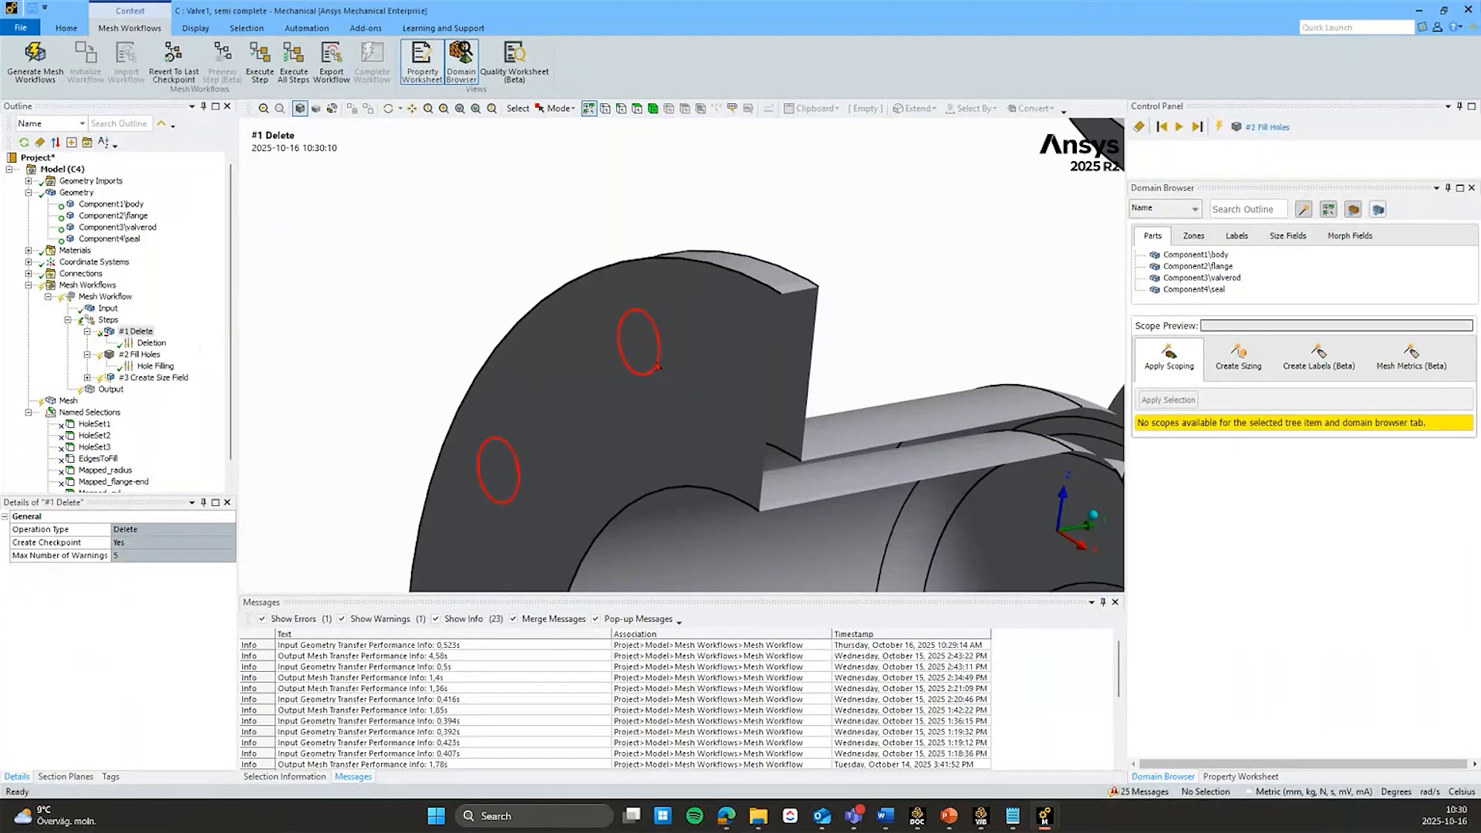
pyautogui.moveTo(679, 350); pyautogui.dragTo(733, 356, button='middle')
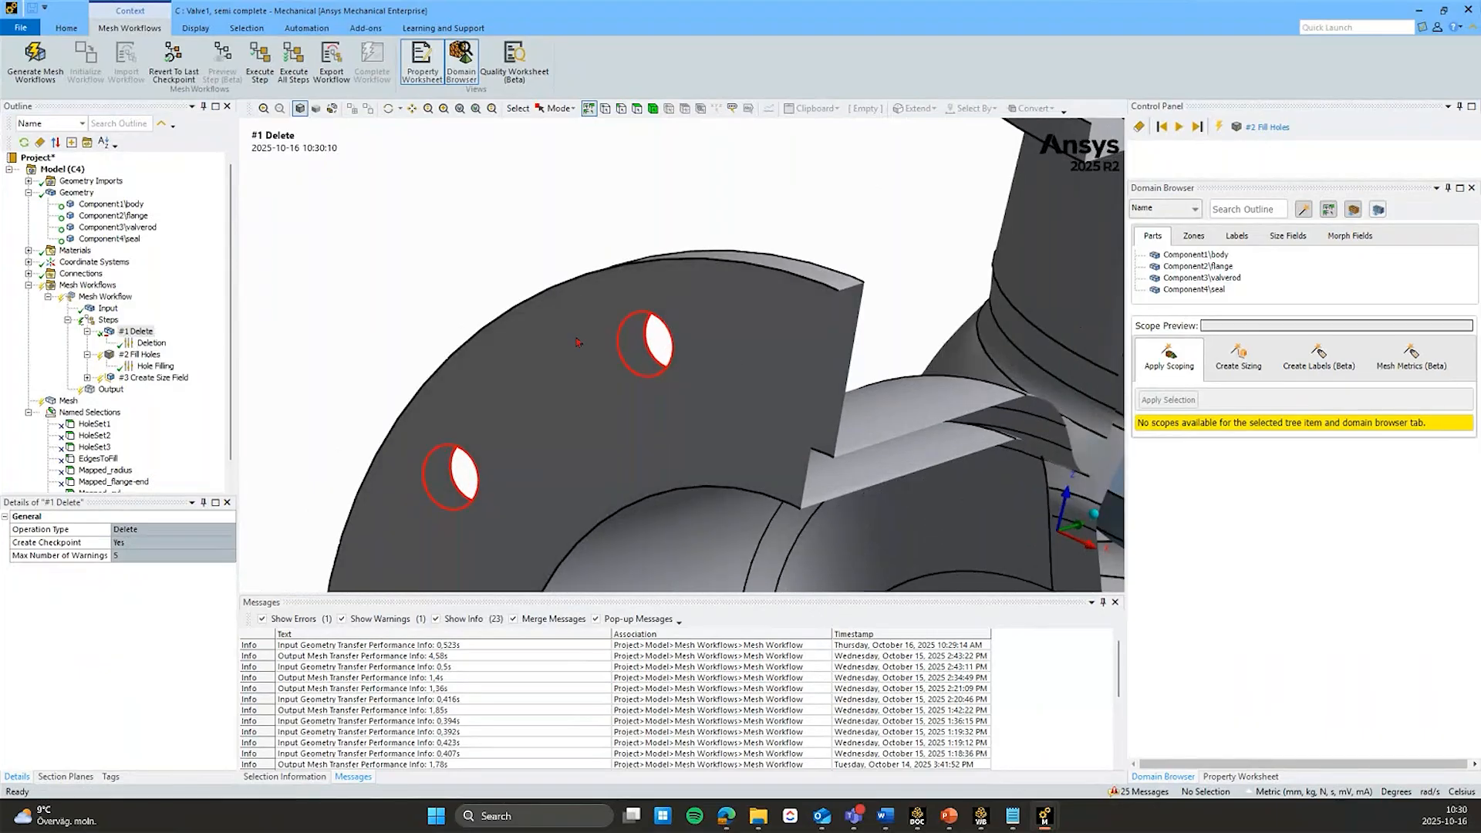
# Step: Check the Hole Filling control's scoping pattern and execute the #2 Fill Holes workflow step
pyautogui.click(140, 355)
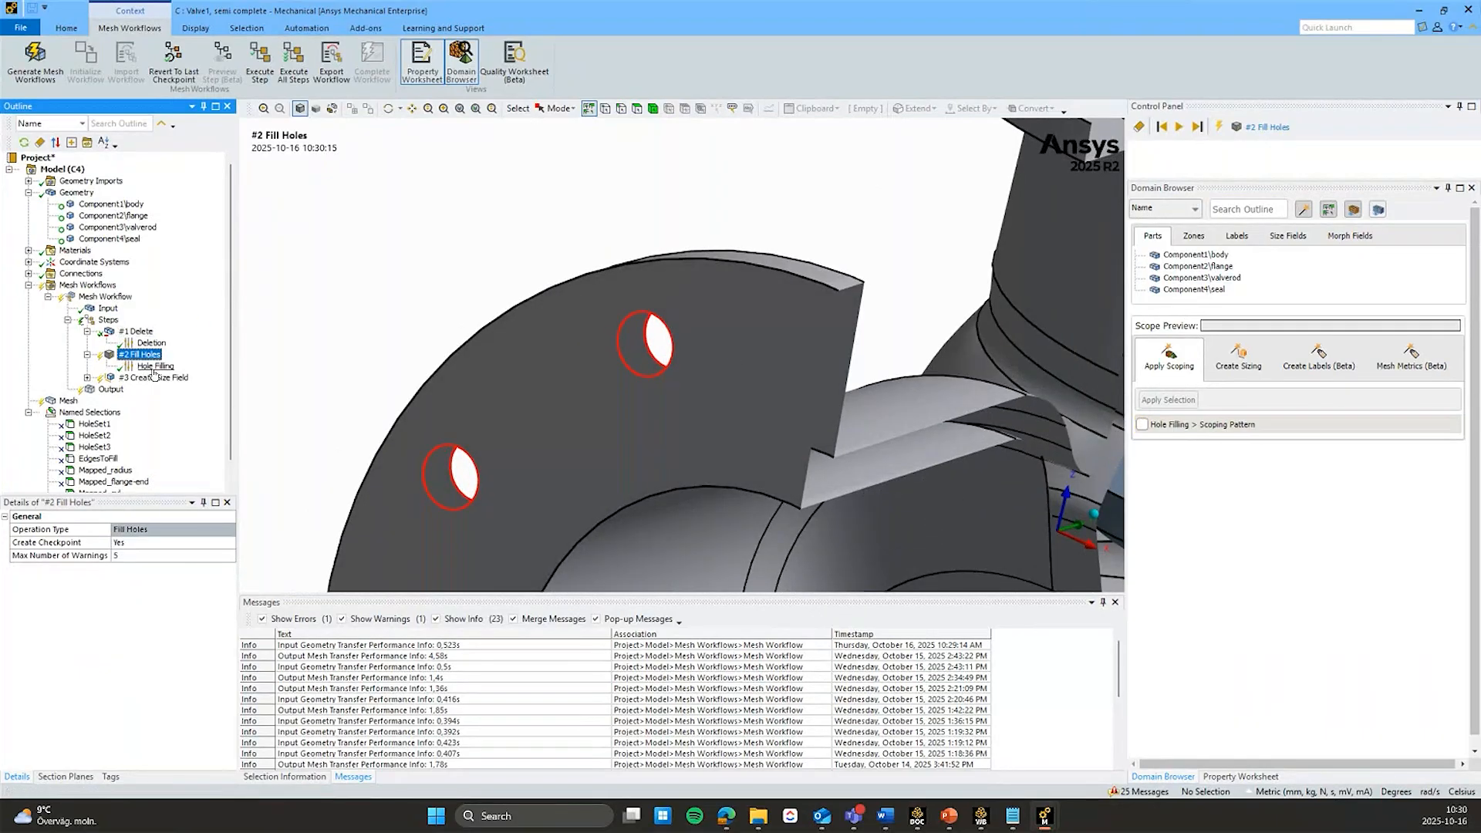
pyautogui.click(151, 365)
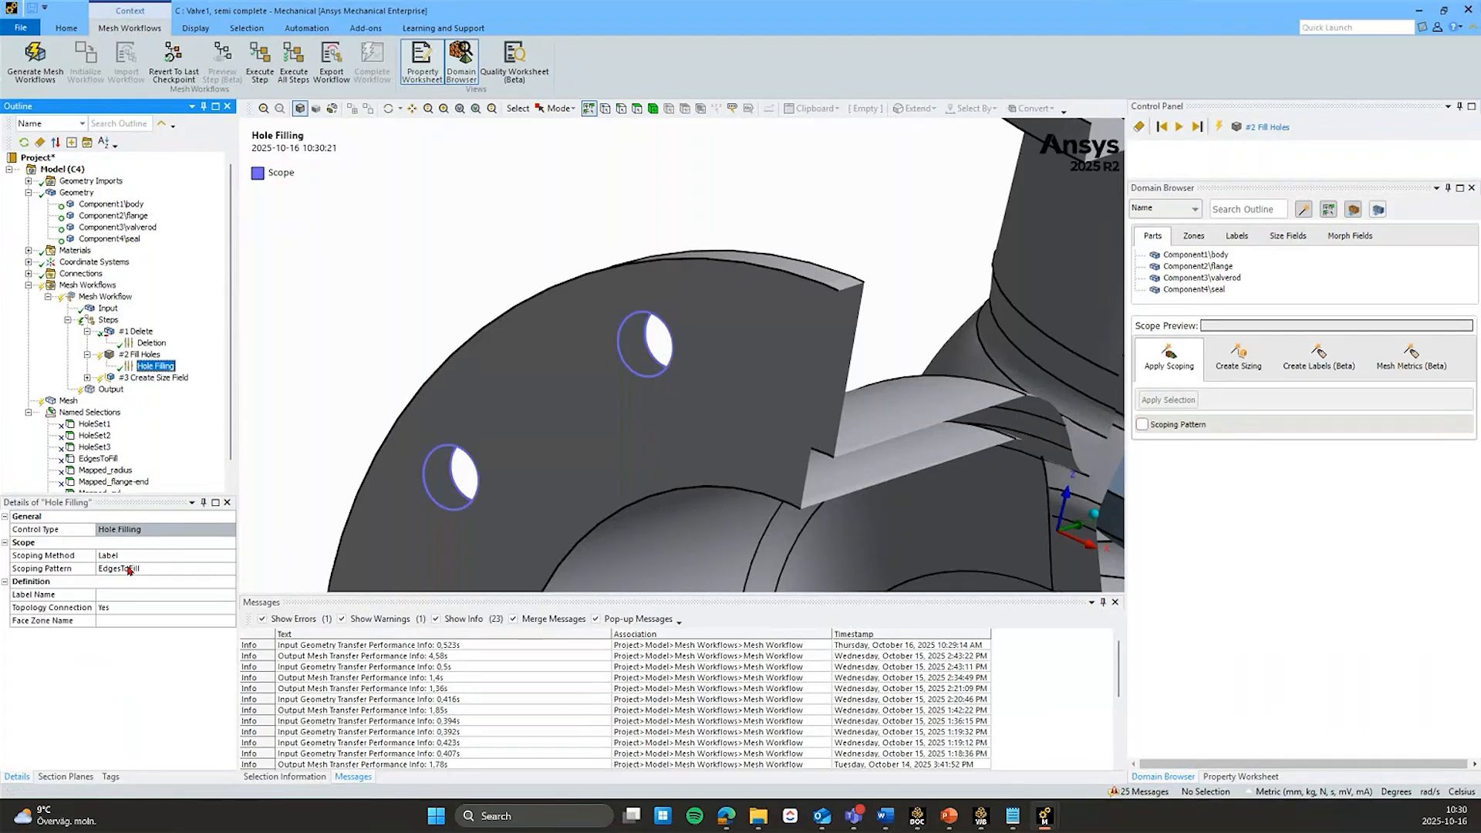
pyautogui.rightClick(134, 355)
pyautogui.click(158, 366)
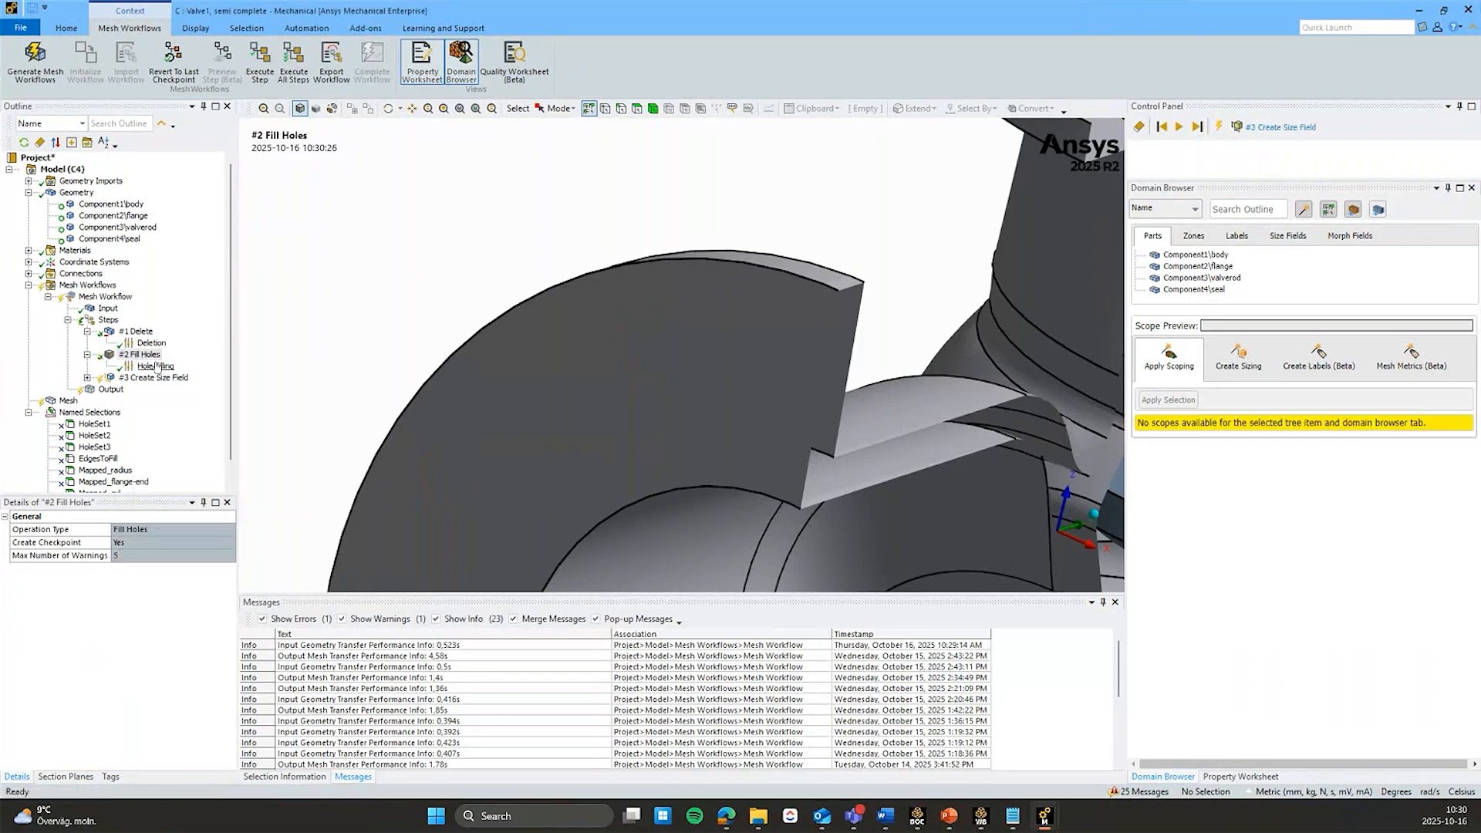
# Step: Inspect the end flange and the sectioned valve body after the hole filling
pyautogui.scroll(-3, 654, 376)
pyautogui.scroll(-1, 655, 375)
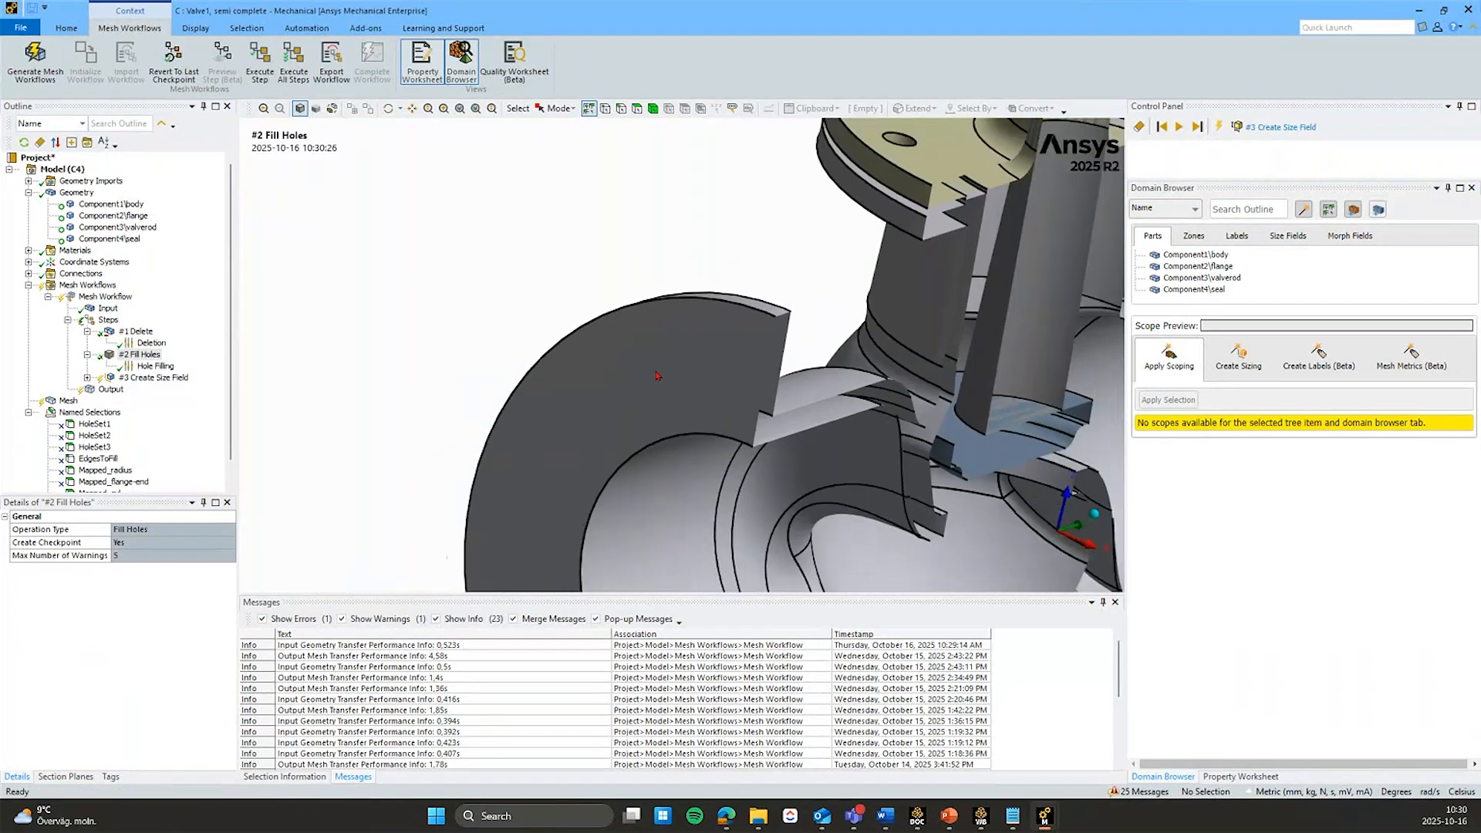
pyautogui.moveTo(657, 375); pyautogui.dragTo(357, 309, button='middle')
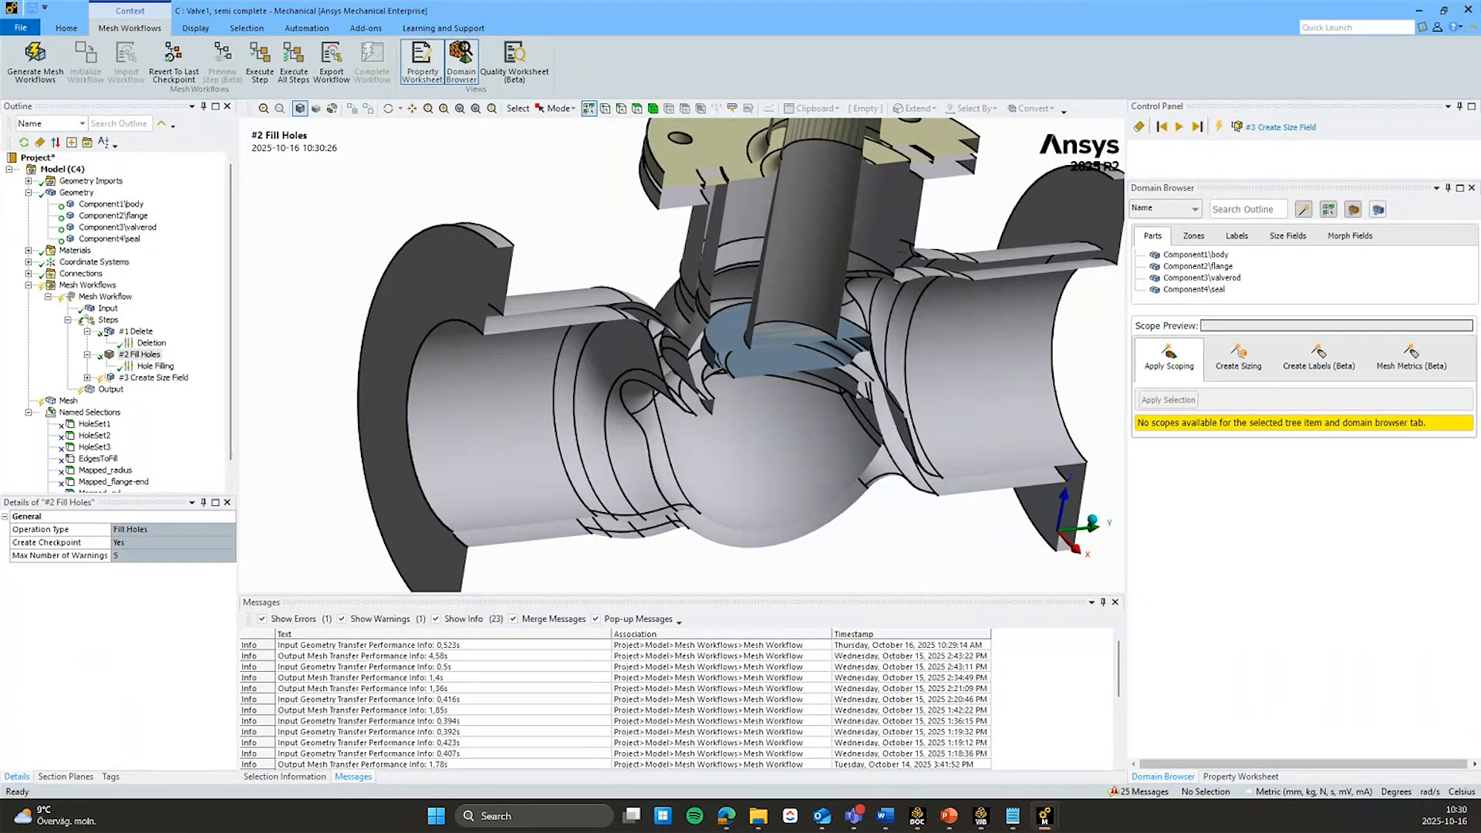
# Step: Expand the #3 Create Size Field step and examine the scopes of Curvature Sizing and Constant Sizing 2, including the flange scoping pattern
pyautogui.click(87, 378)
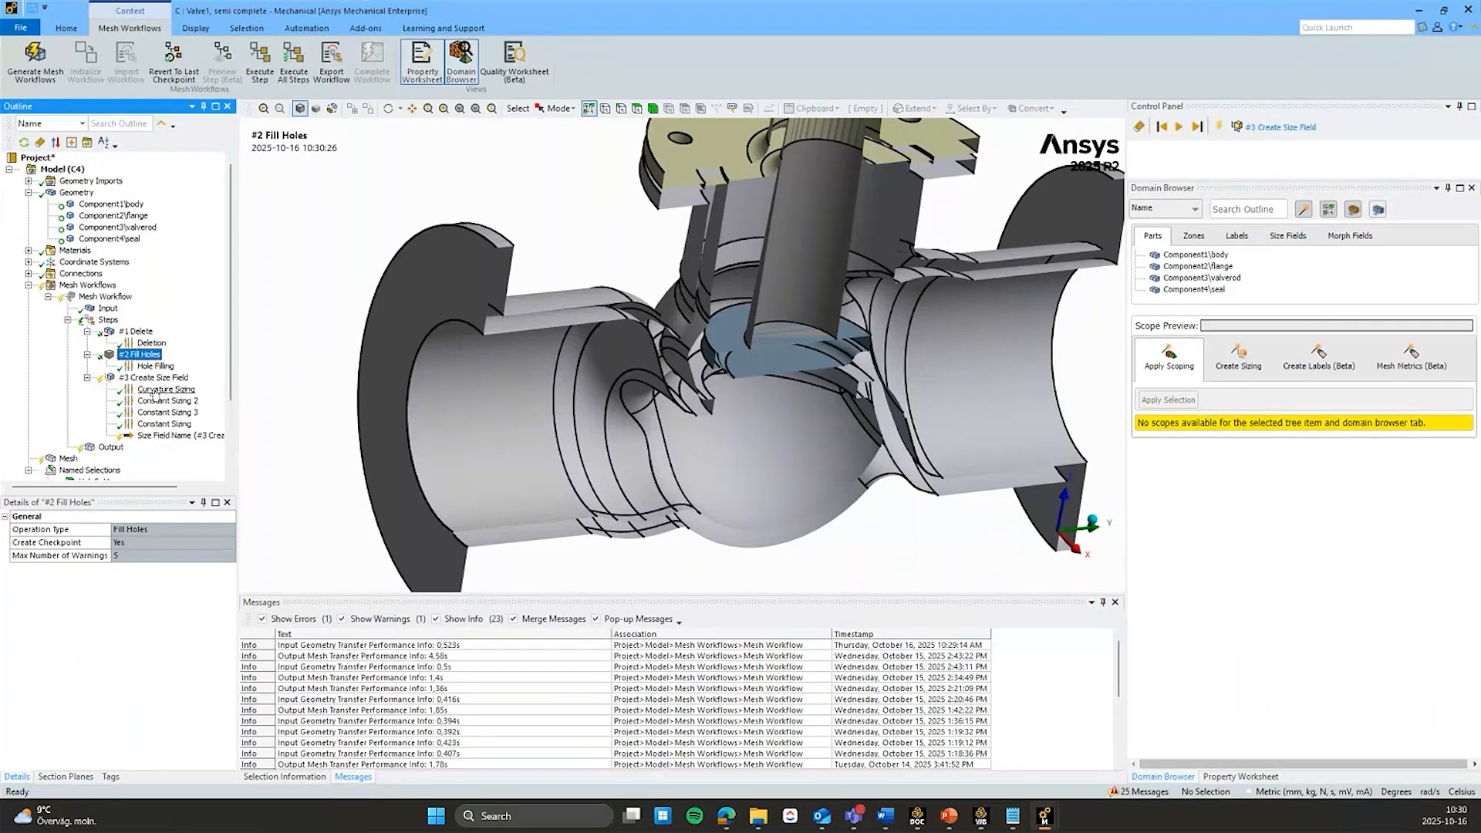
pyautogui.click(155, 391)
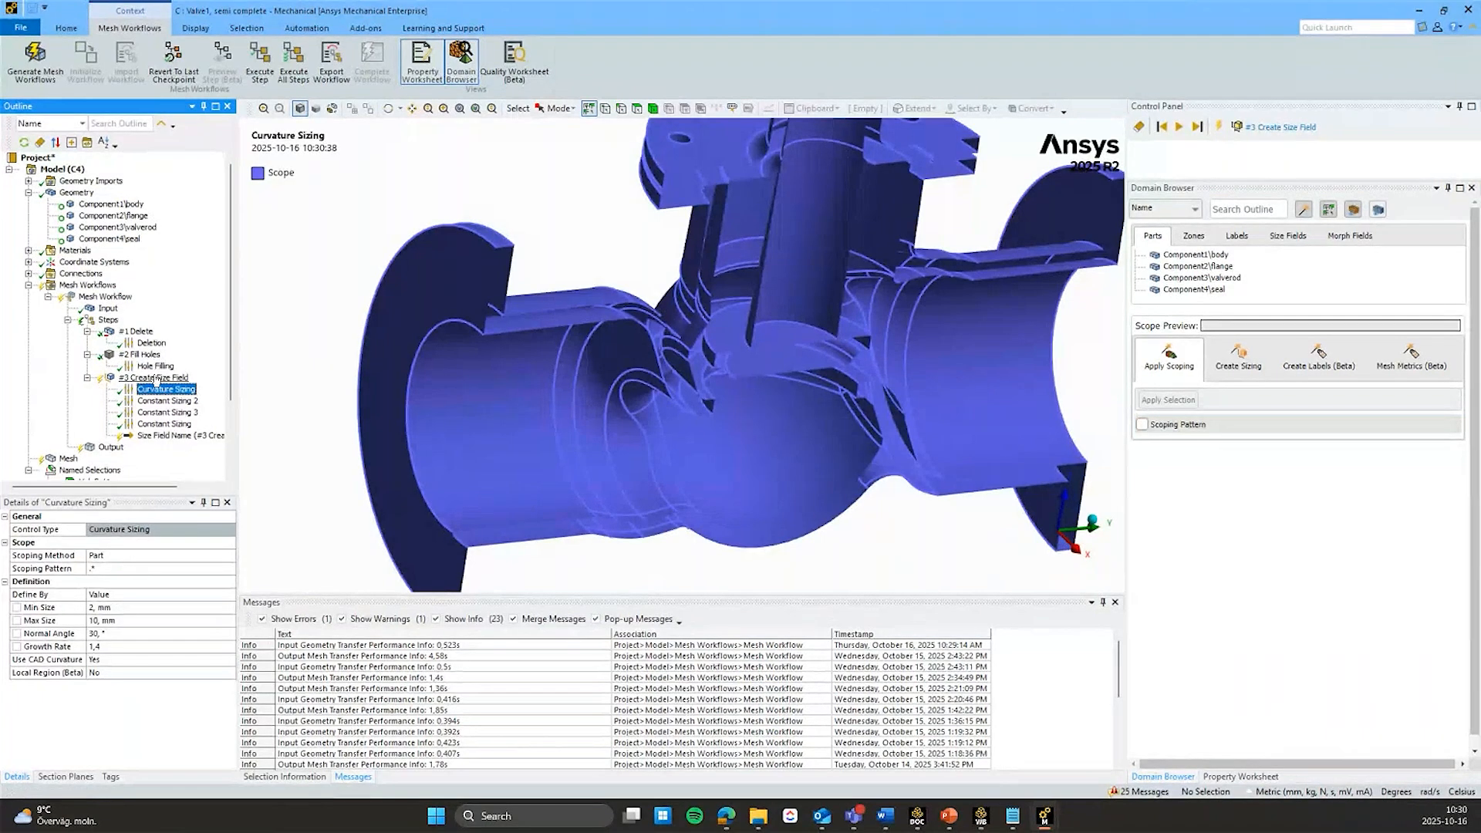
pyautogui.click(166, 401)
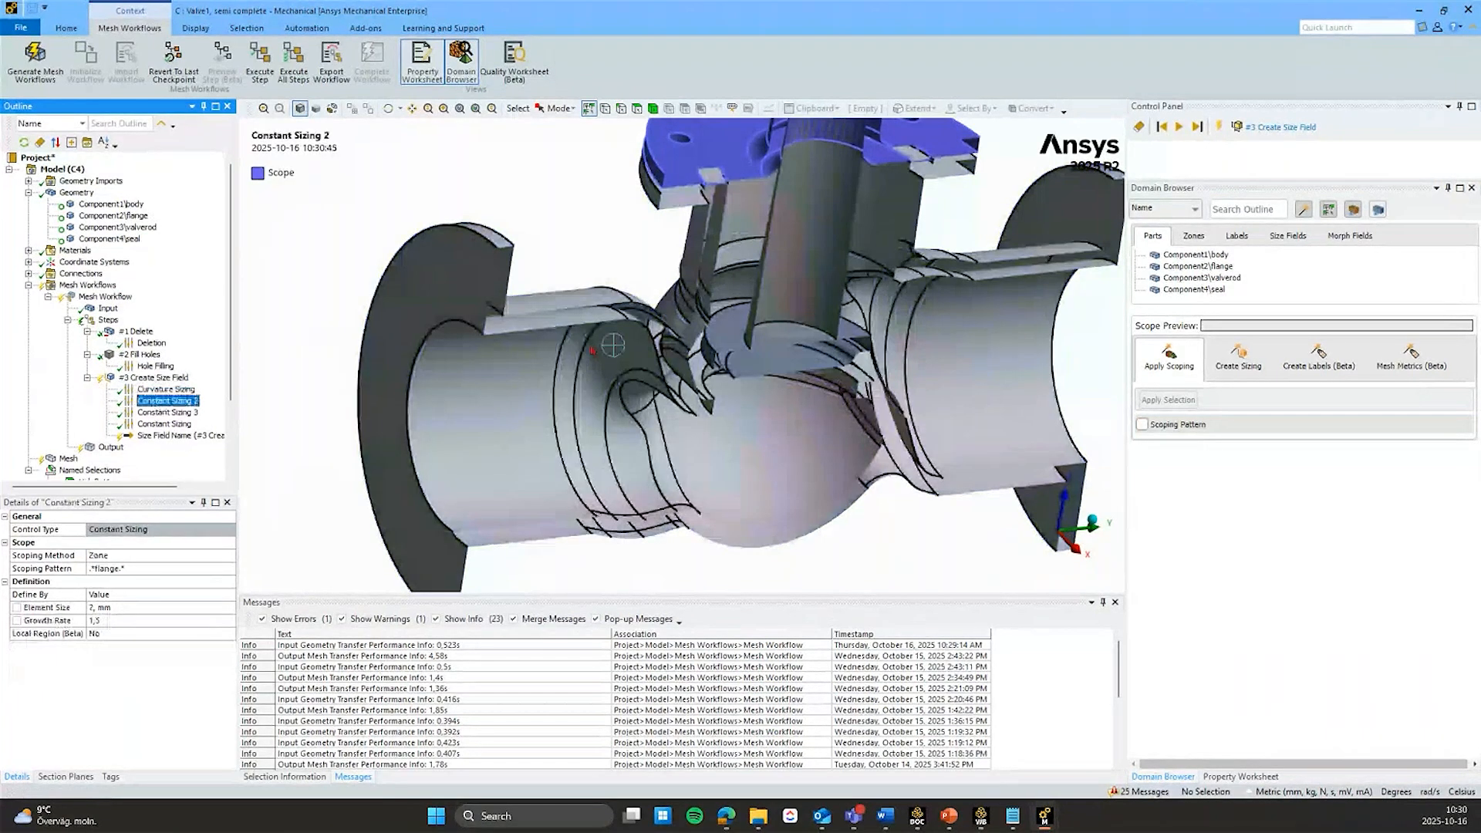
pyautogui.keyDown('ctrl'); pyautogui.moveTo(613, 344); pyautogui.dragTo(526, 469, button='middle'); pyautogui.keyUp('ctrl')
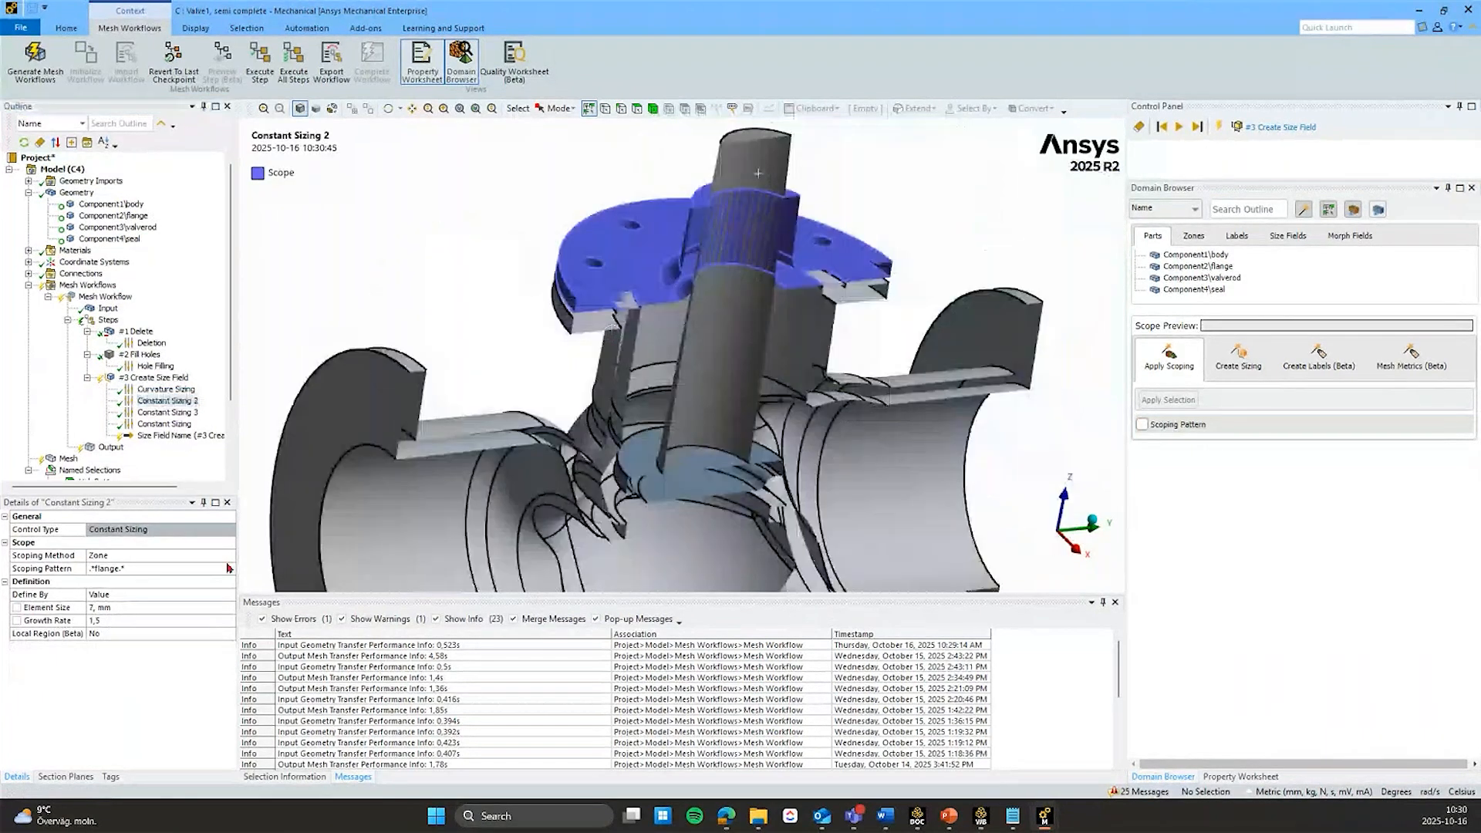
pyautogui.click(124, 569)
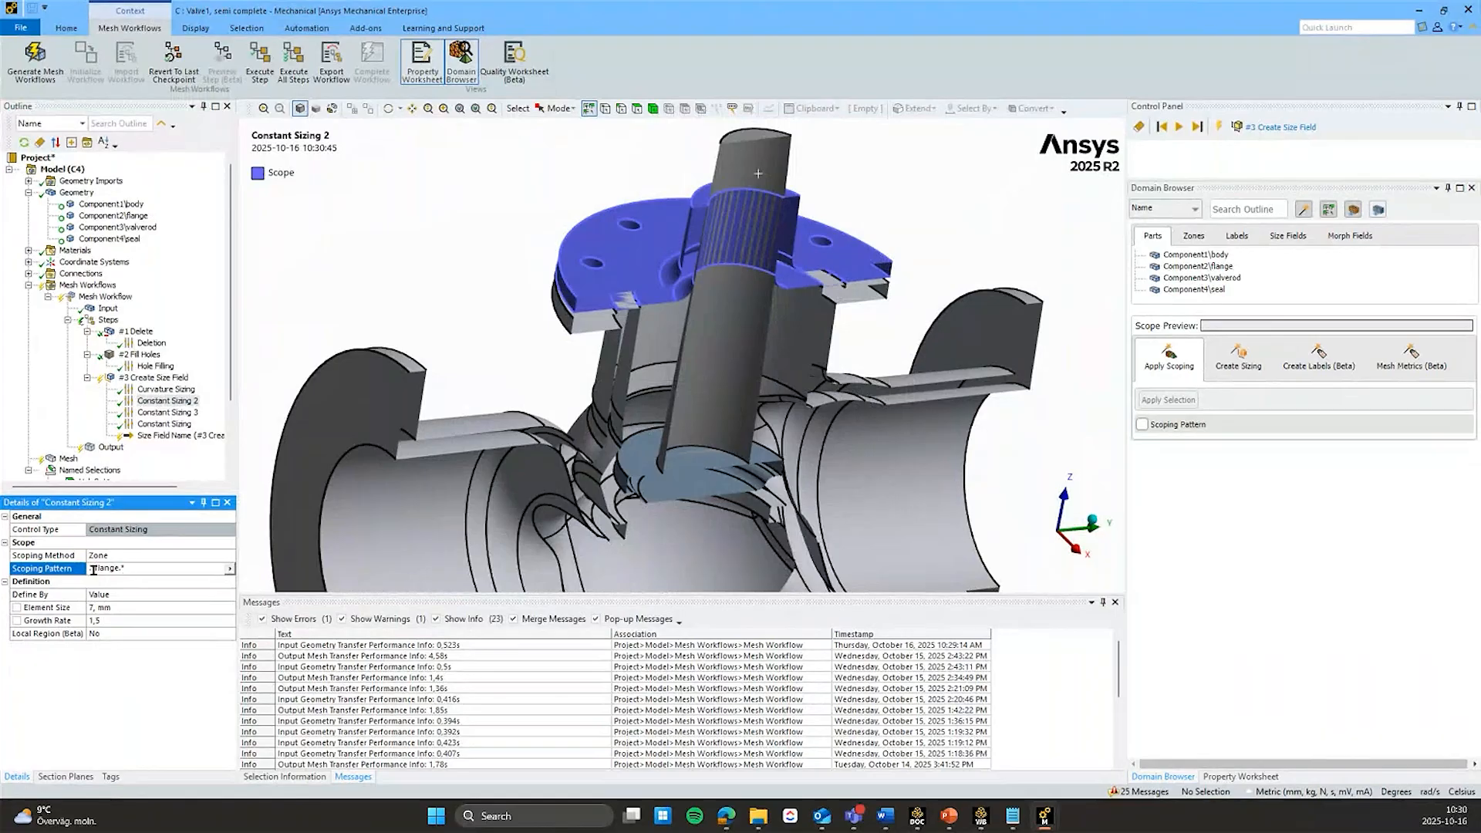
pyautogui.moveTo(93, 570); pyautogui.dragTo(85, 572)
pyautogui.click(114, 570)
pyautogui.moveTo(131, 570); pyautogui.dragTo(120, 569)
pyautogui.click(134, 569)
# Step: Examine the scoping patterns of the Constant Sizing 3 and Constant Sizing controls
pyautogui.click(165, 412)
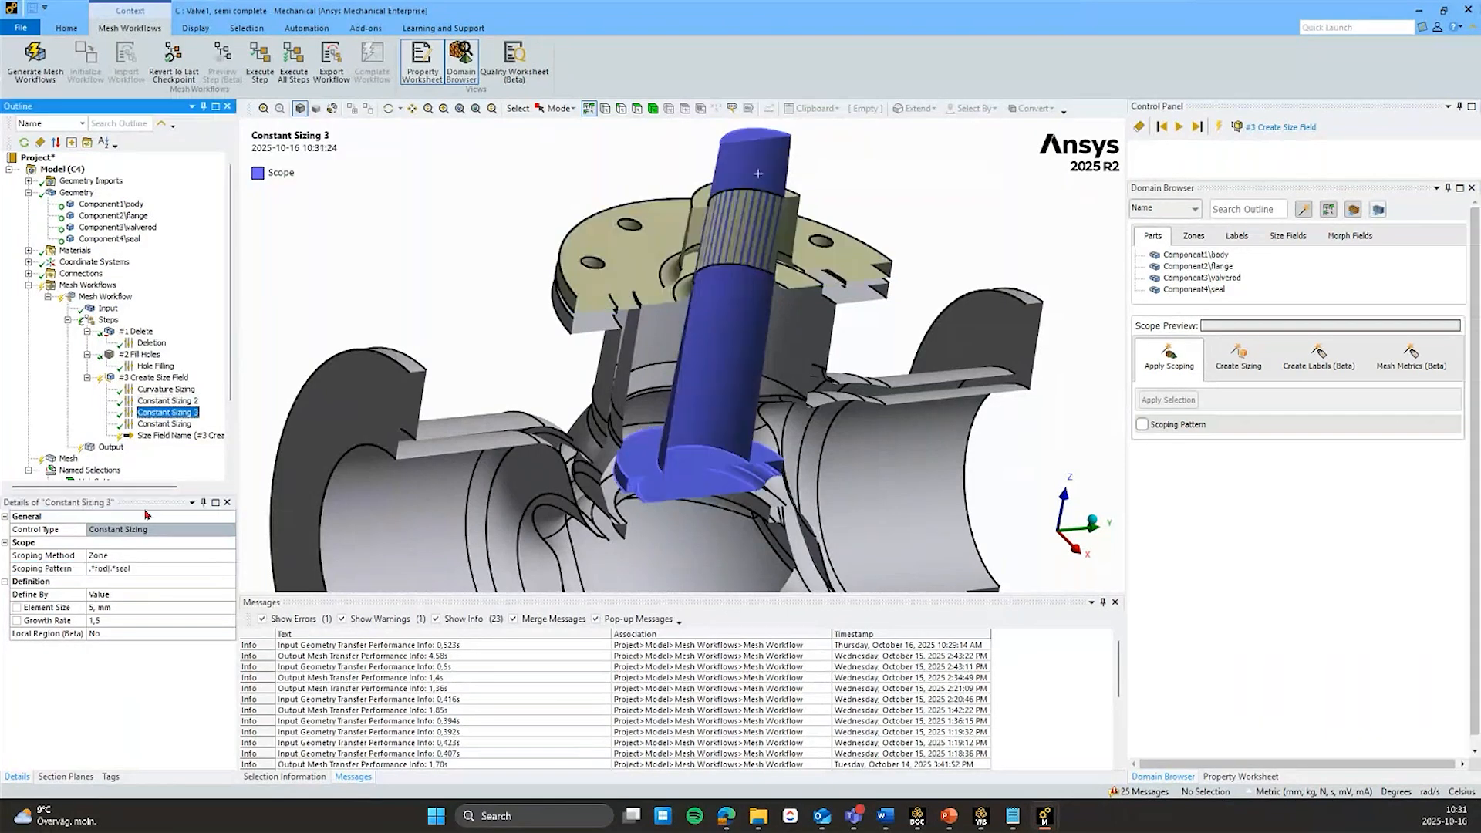
pyautogui.click(106, 569)
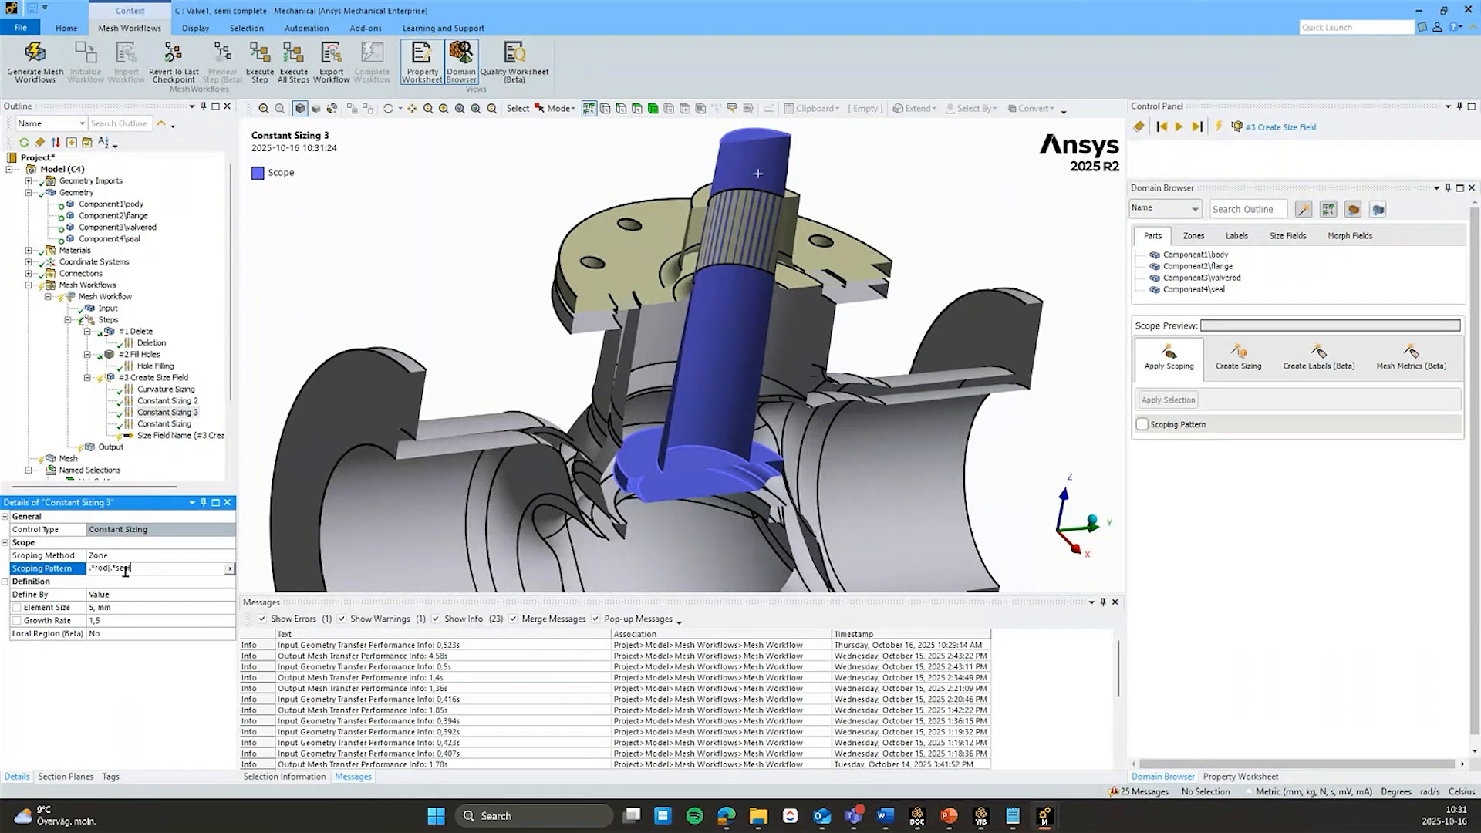
pyautogui.click(156, 673)
pyautogui.click(169, 424)
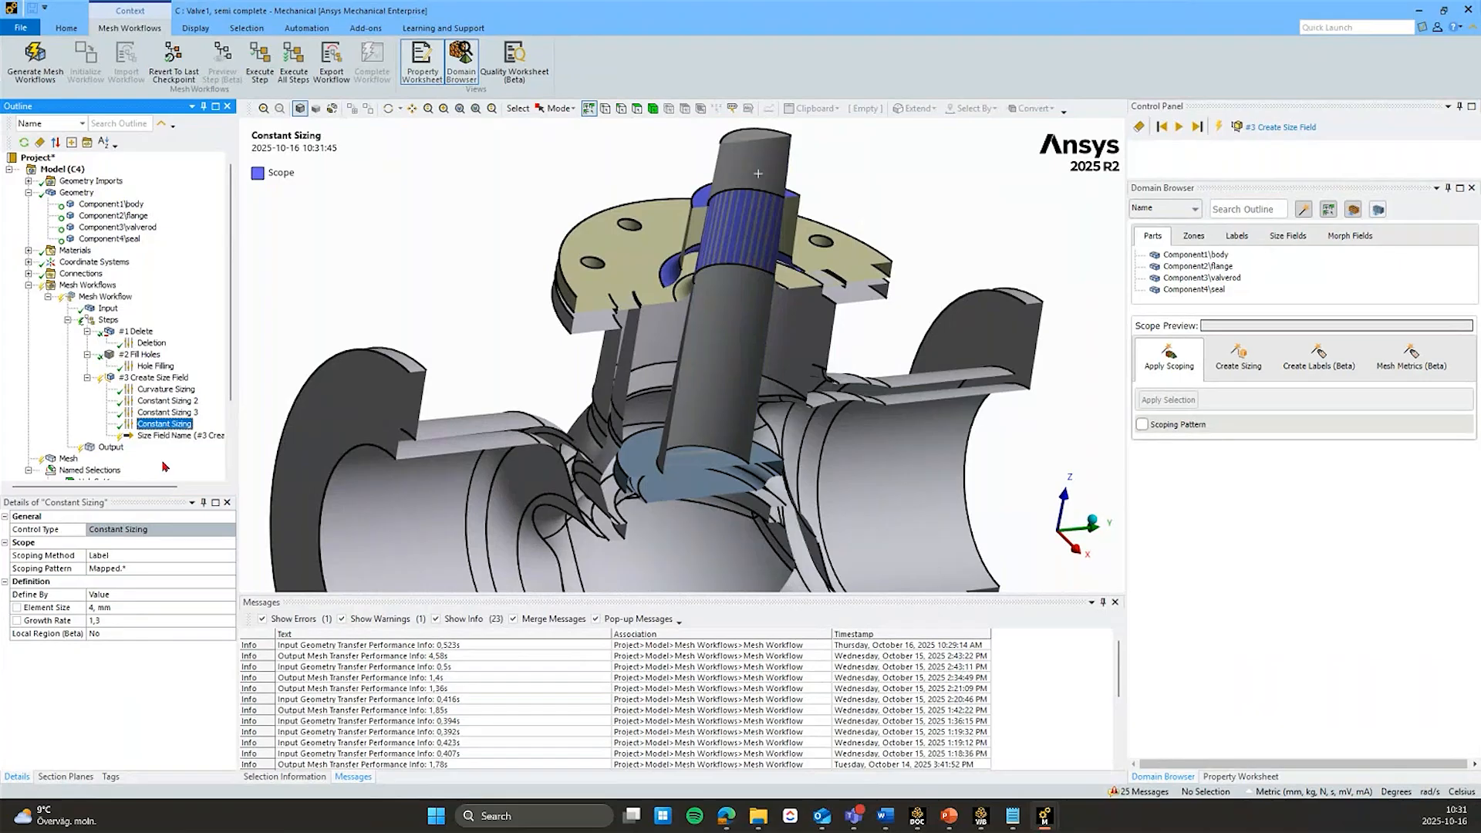
pyautogui.moveTo(139, 574)
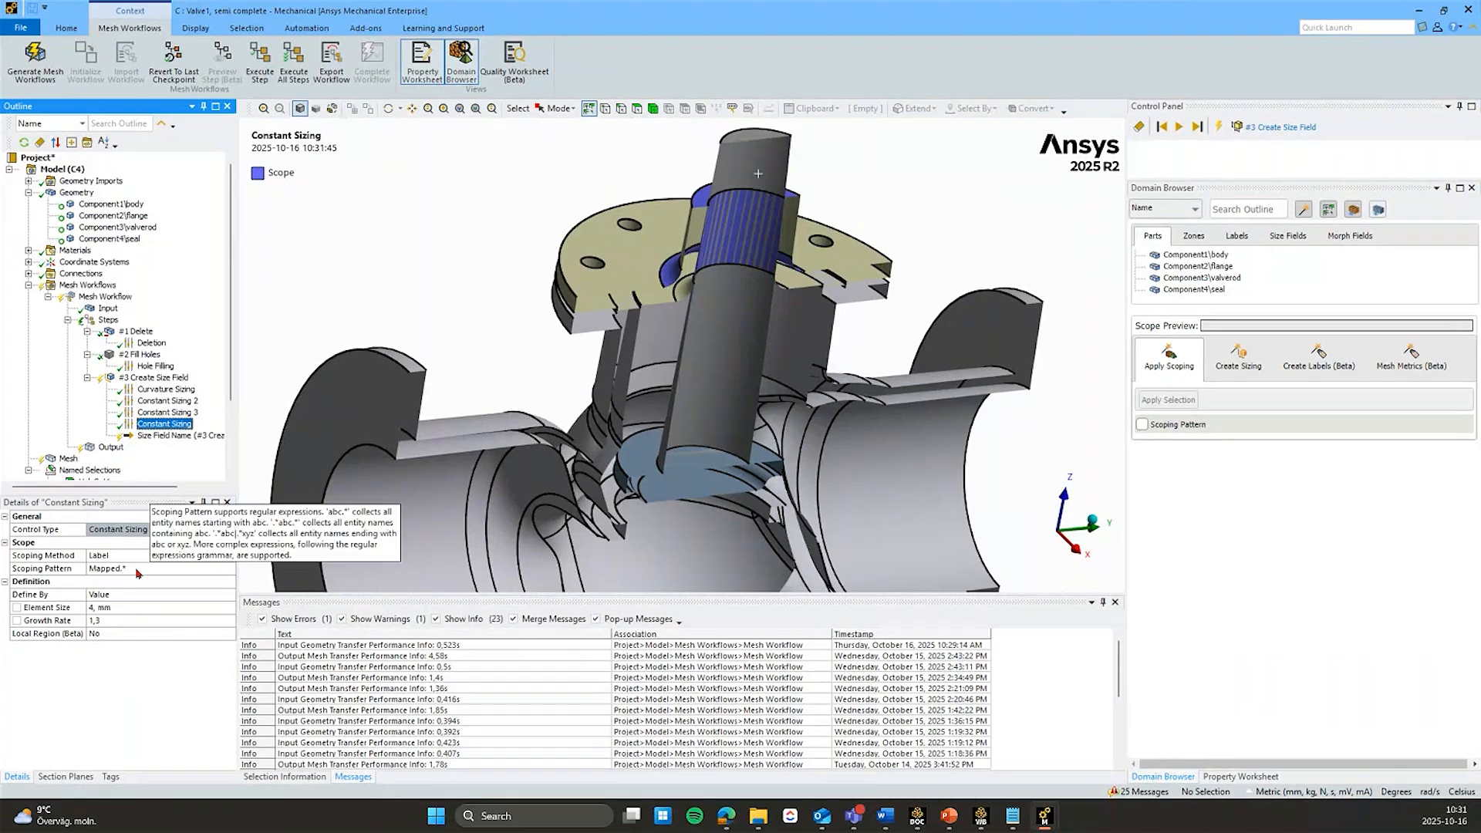
pyautogui.click(115, 572)
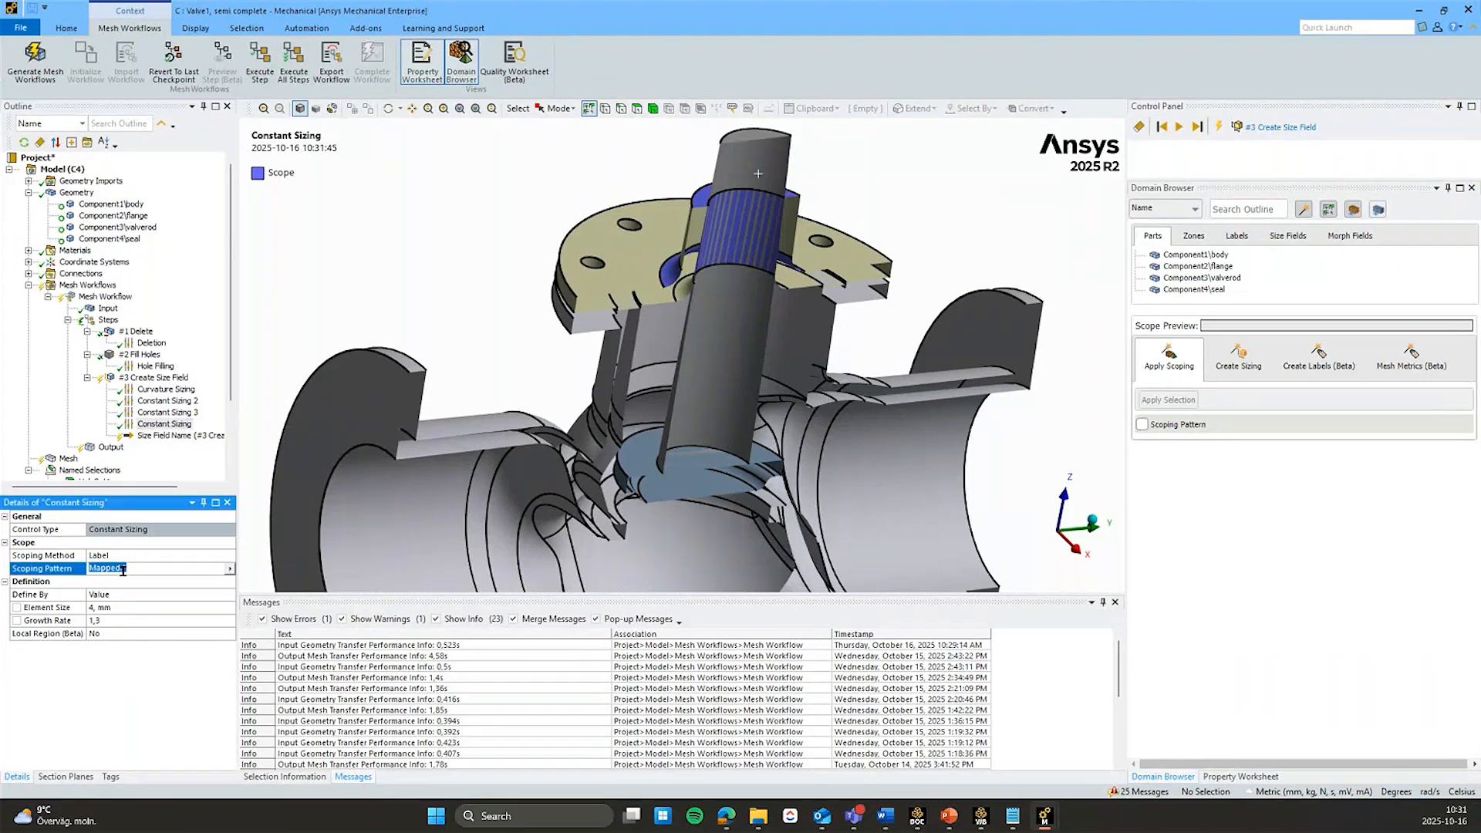
pyautogui.click(124, 569)
# Step: Execute the #3 Create Size Field workflow step
pyautogui.scroll(-2, 171, 367)
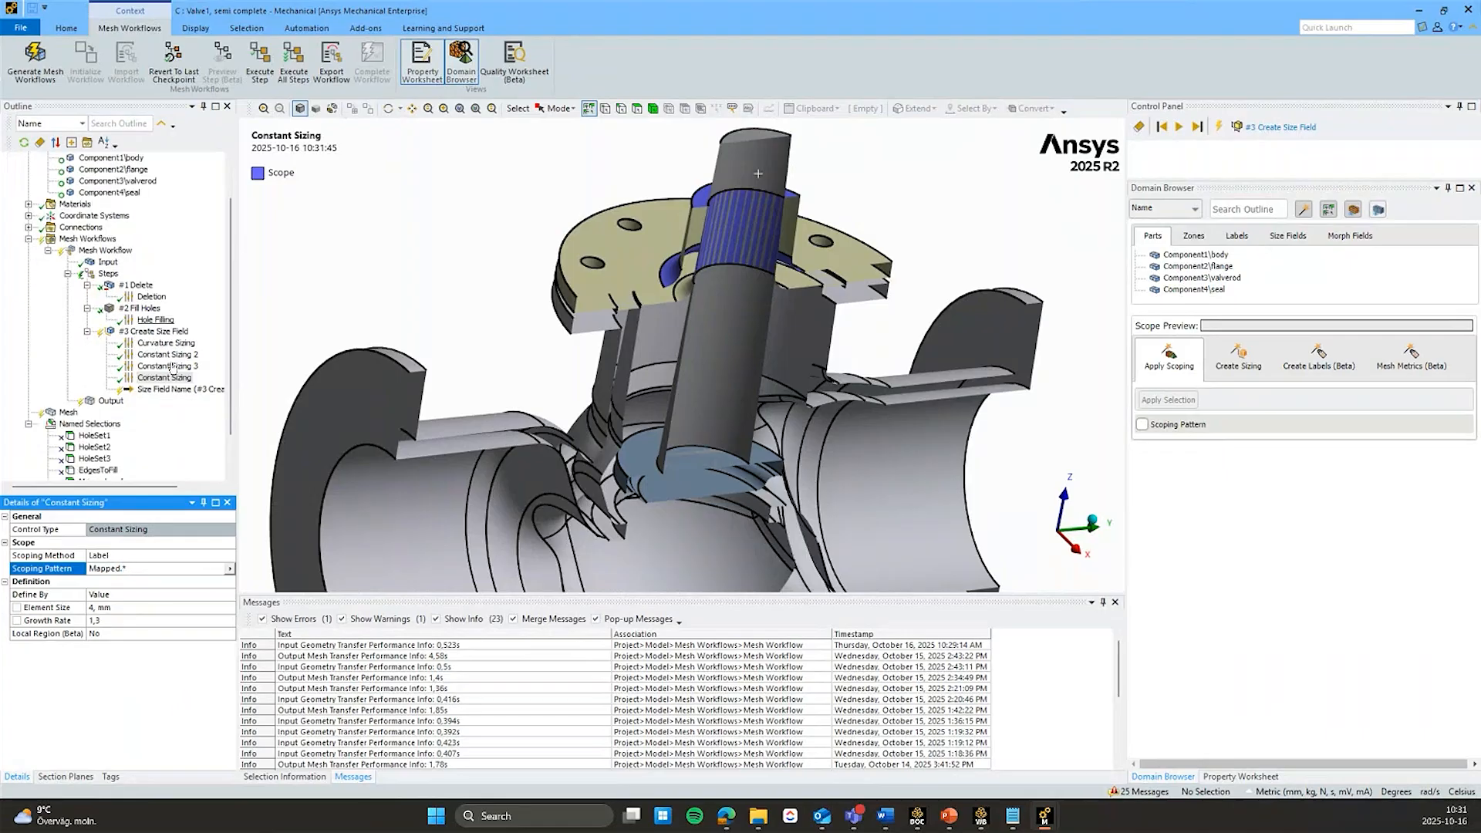
pyautogui.rightClick(160, 334)
pyautogui.click(221, 346)
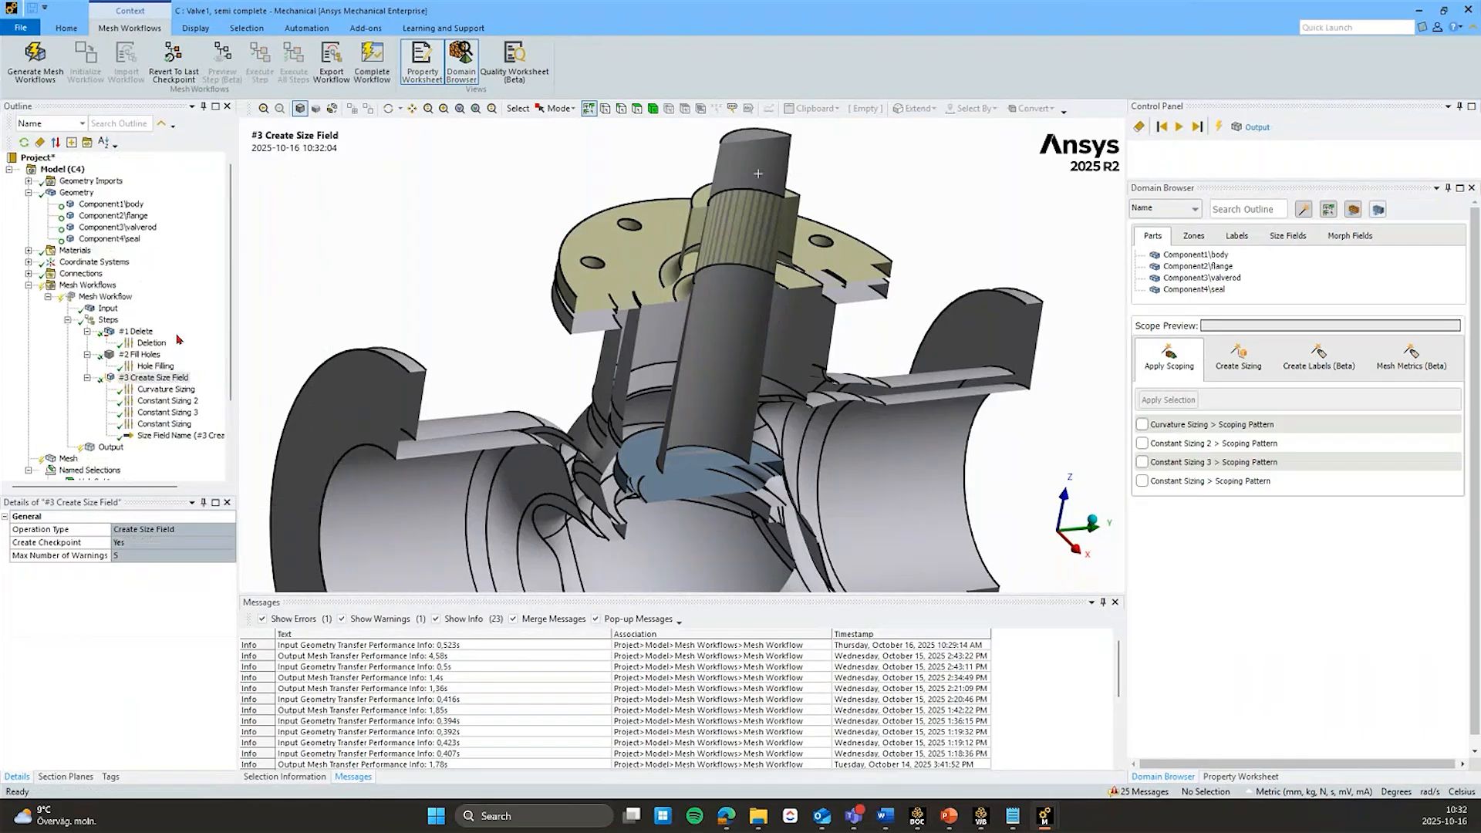
# Step: Insert a MultiZone: Mesh Surface (Beta) step after the #3 Create Size Field step
pyautogui.scroll(-1, 171, 376)
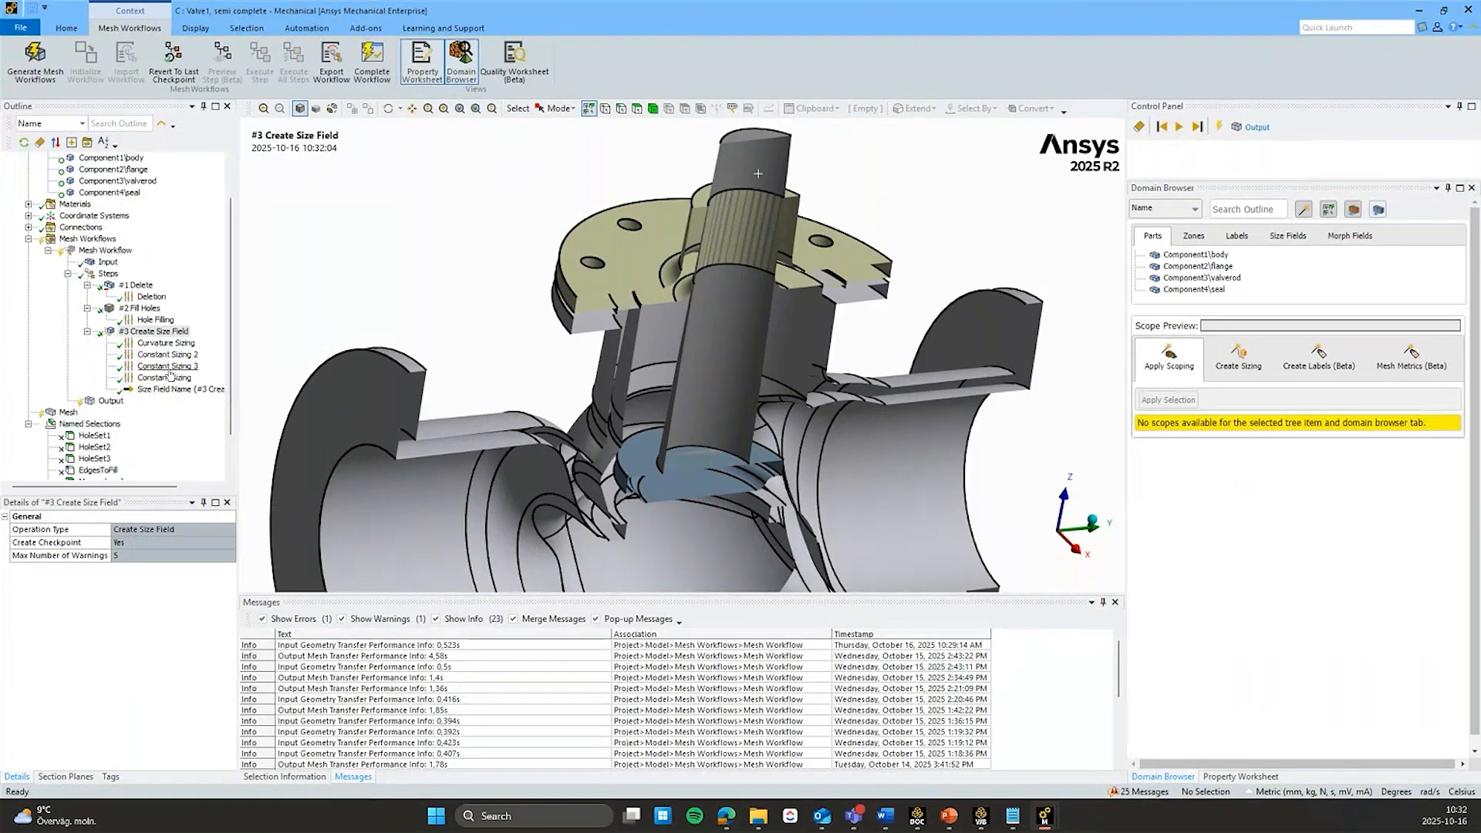
pyautogui.rightClick(154, 354)
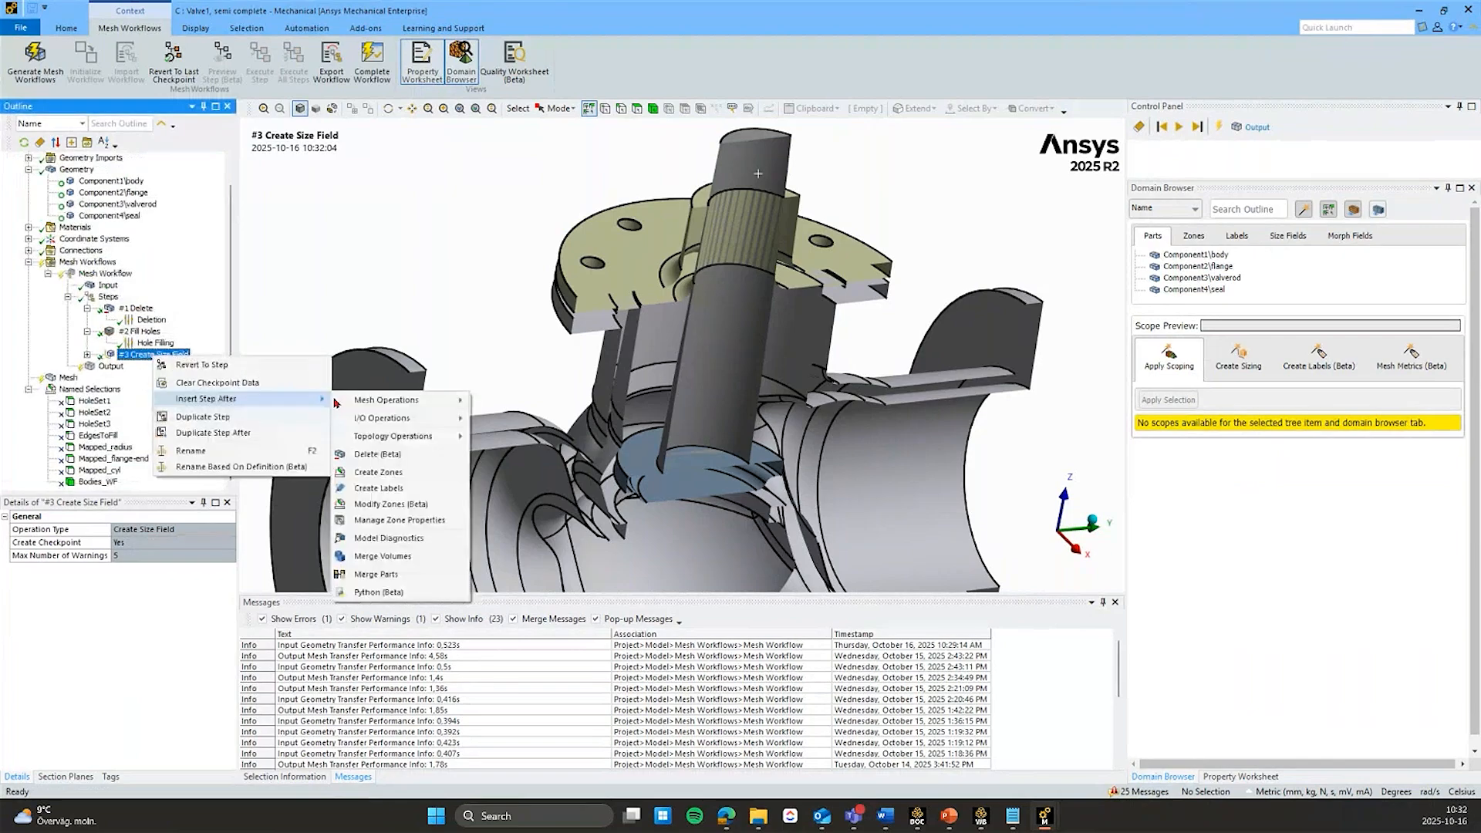
pyautogui.moveTo(518, 405)
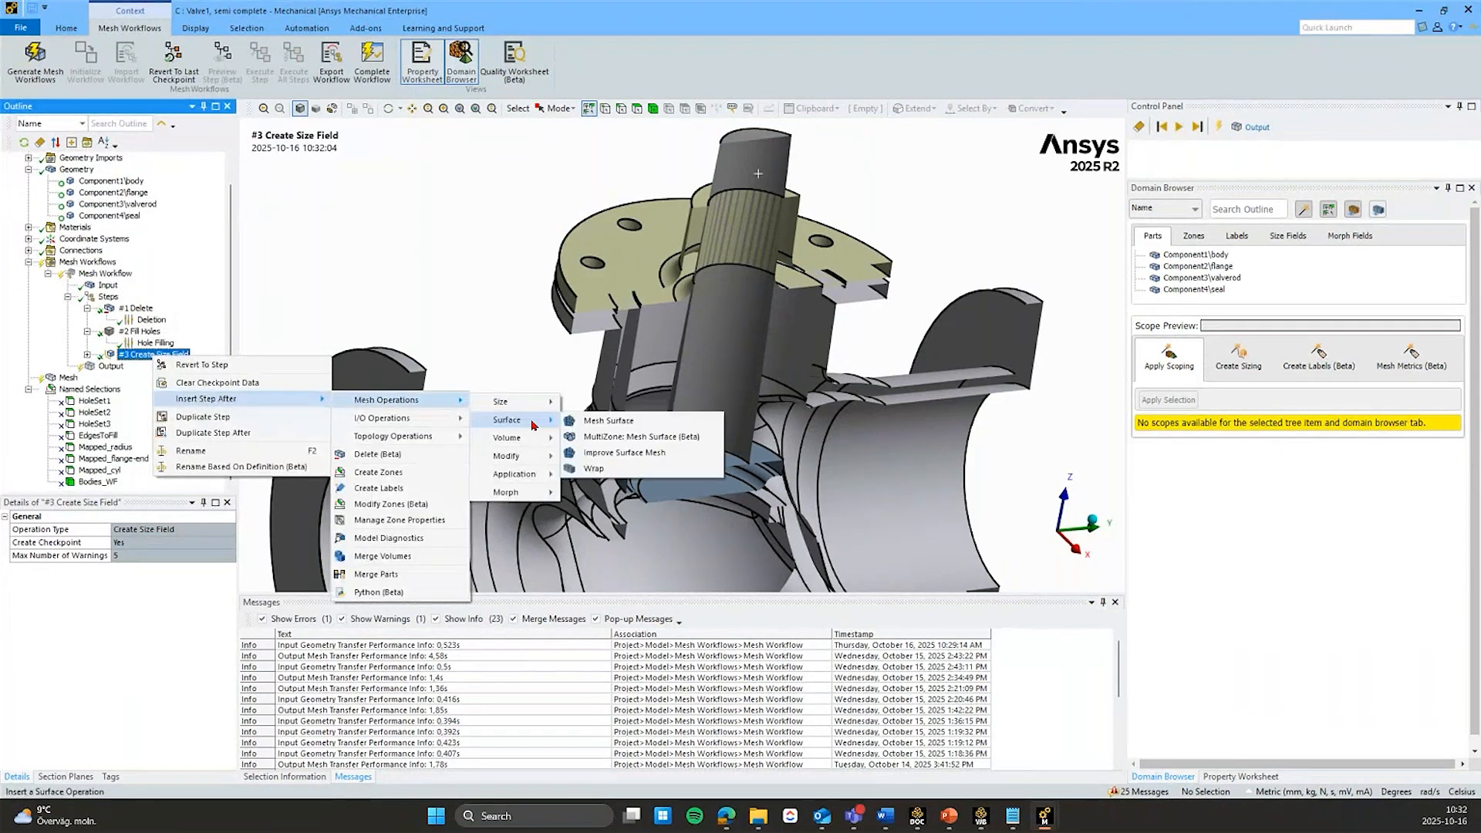
pyautogui.click(643, 439)
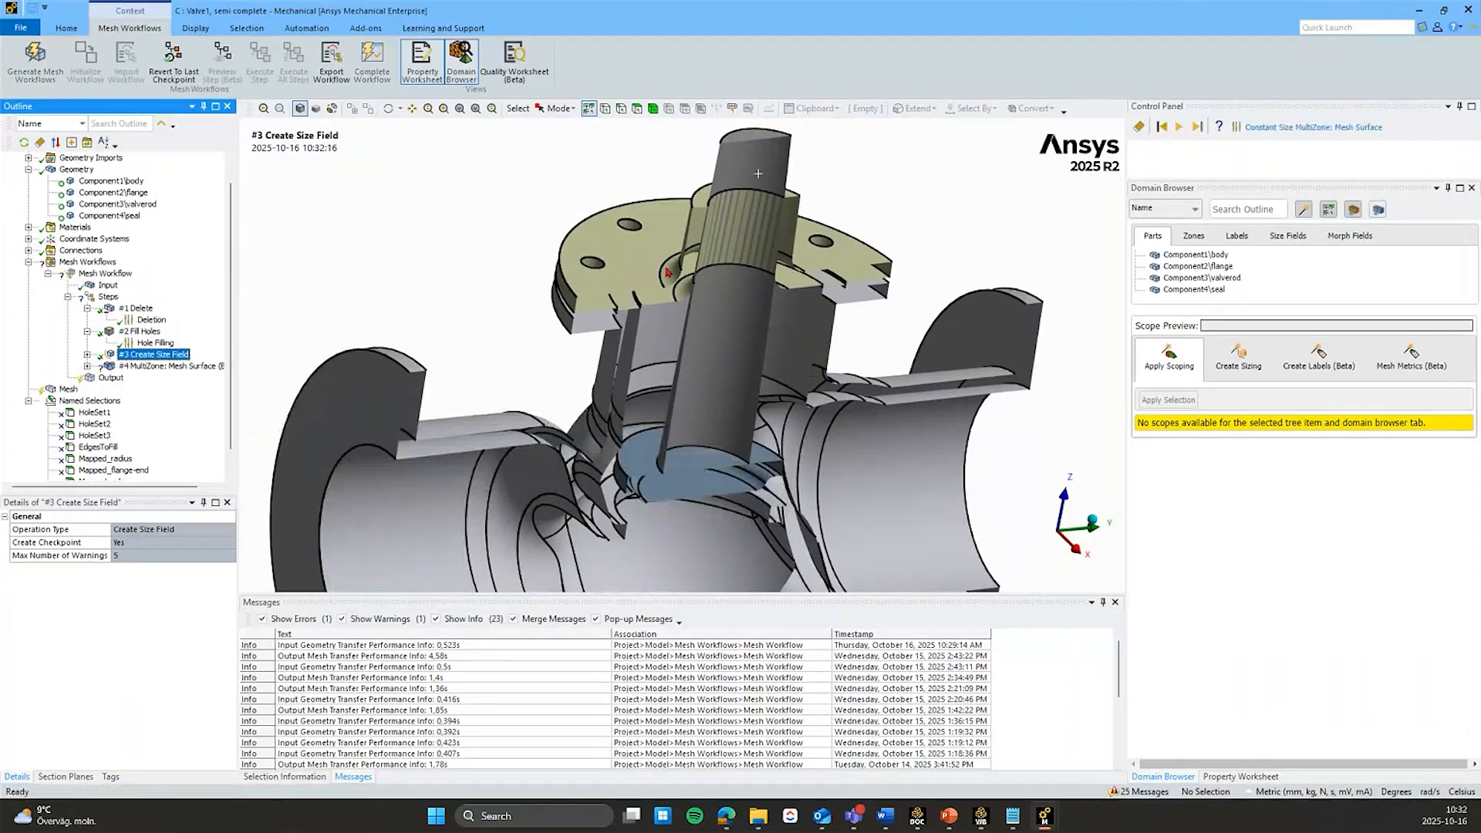
# Step: Scope the Constant Size MultiZone: Mesh Surface control by Label with the pattern Mapped.*
pyautogui.click(87, 366)
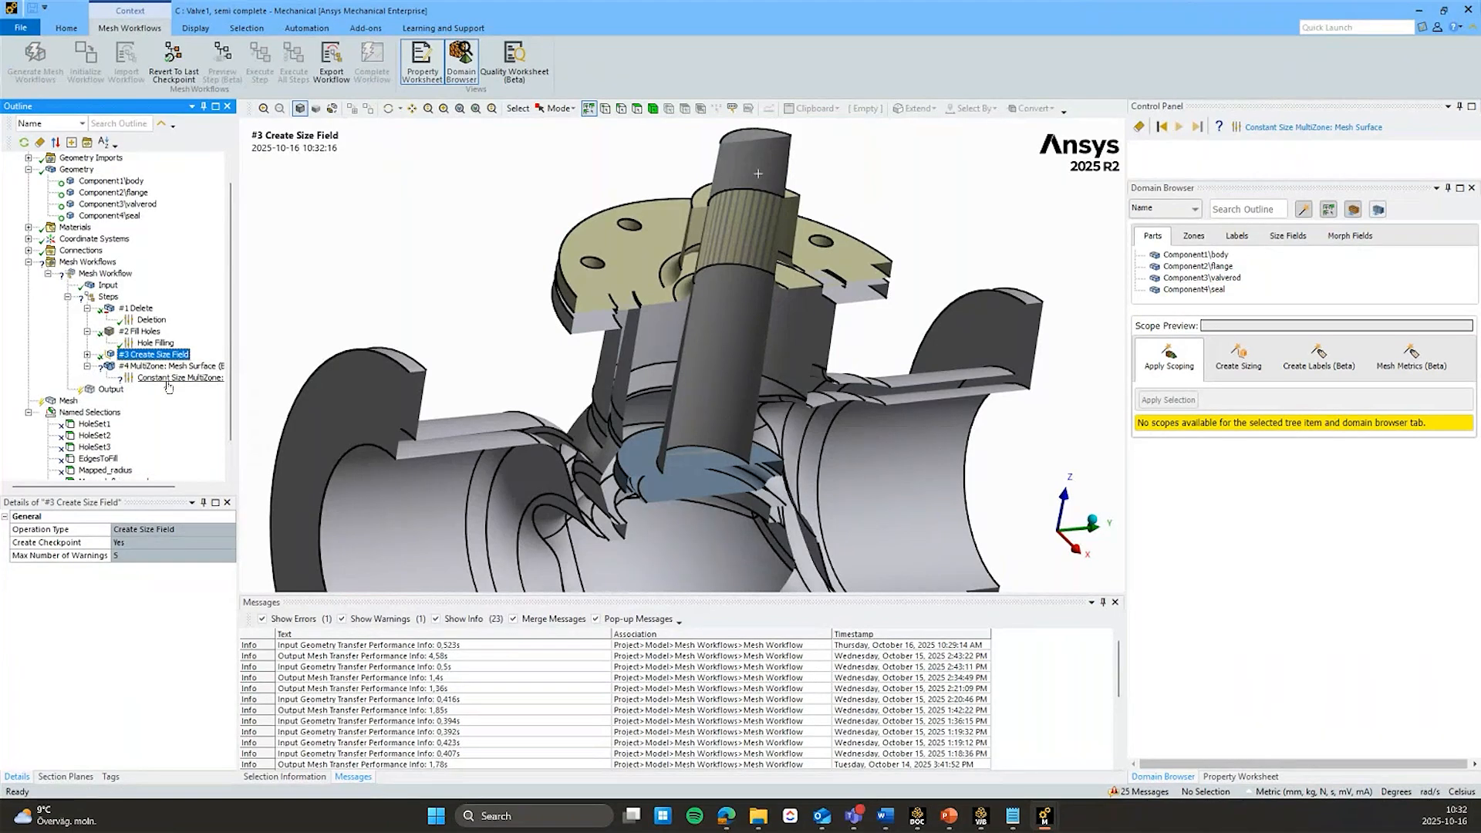
pyautogui.click(168, 380)
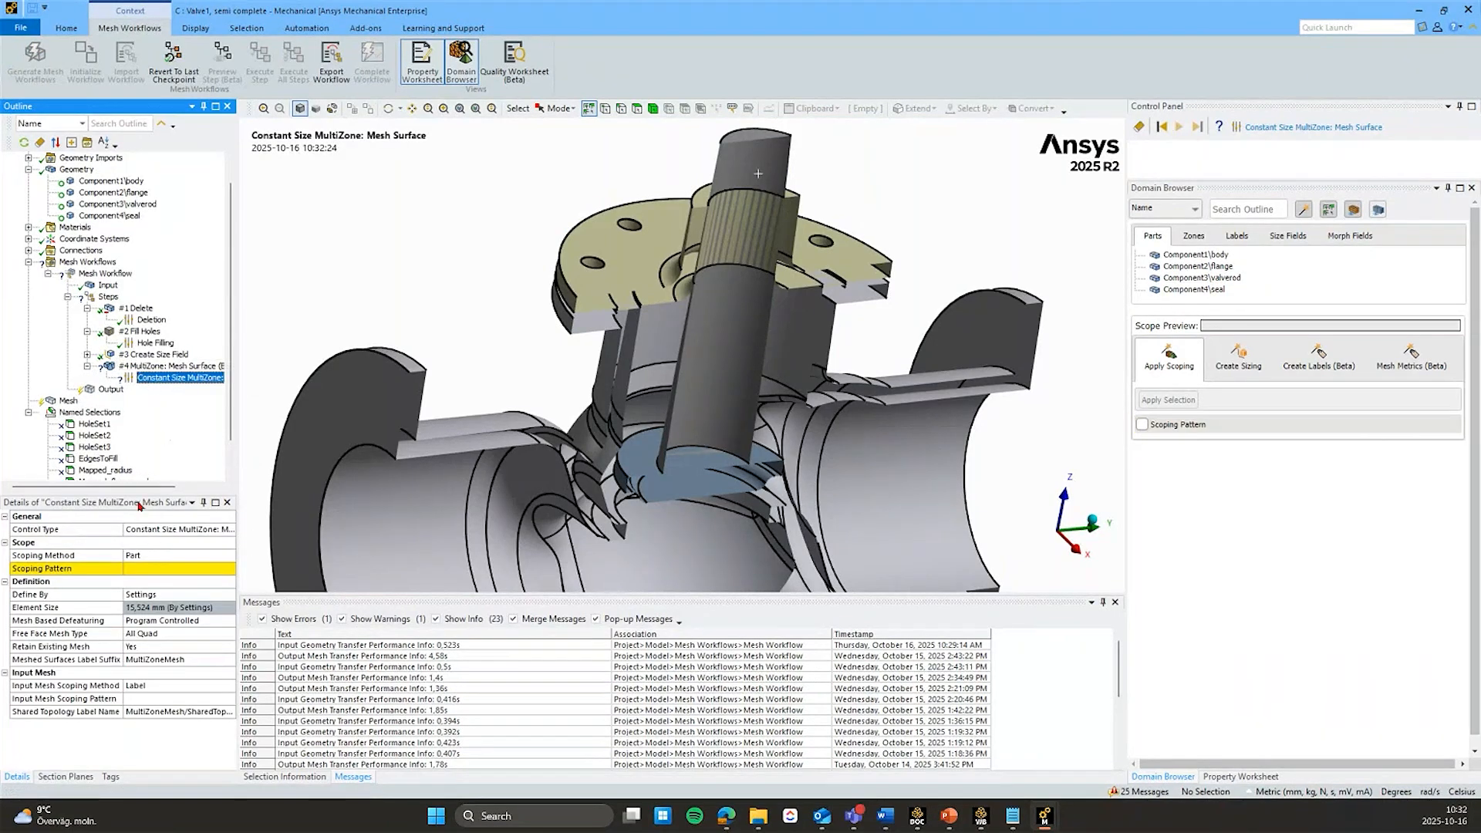
pyautogui.click(152, 555)
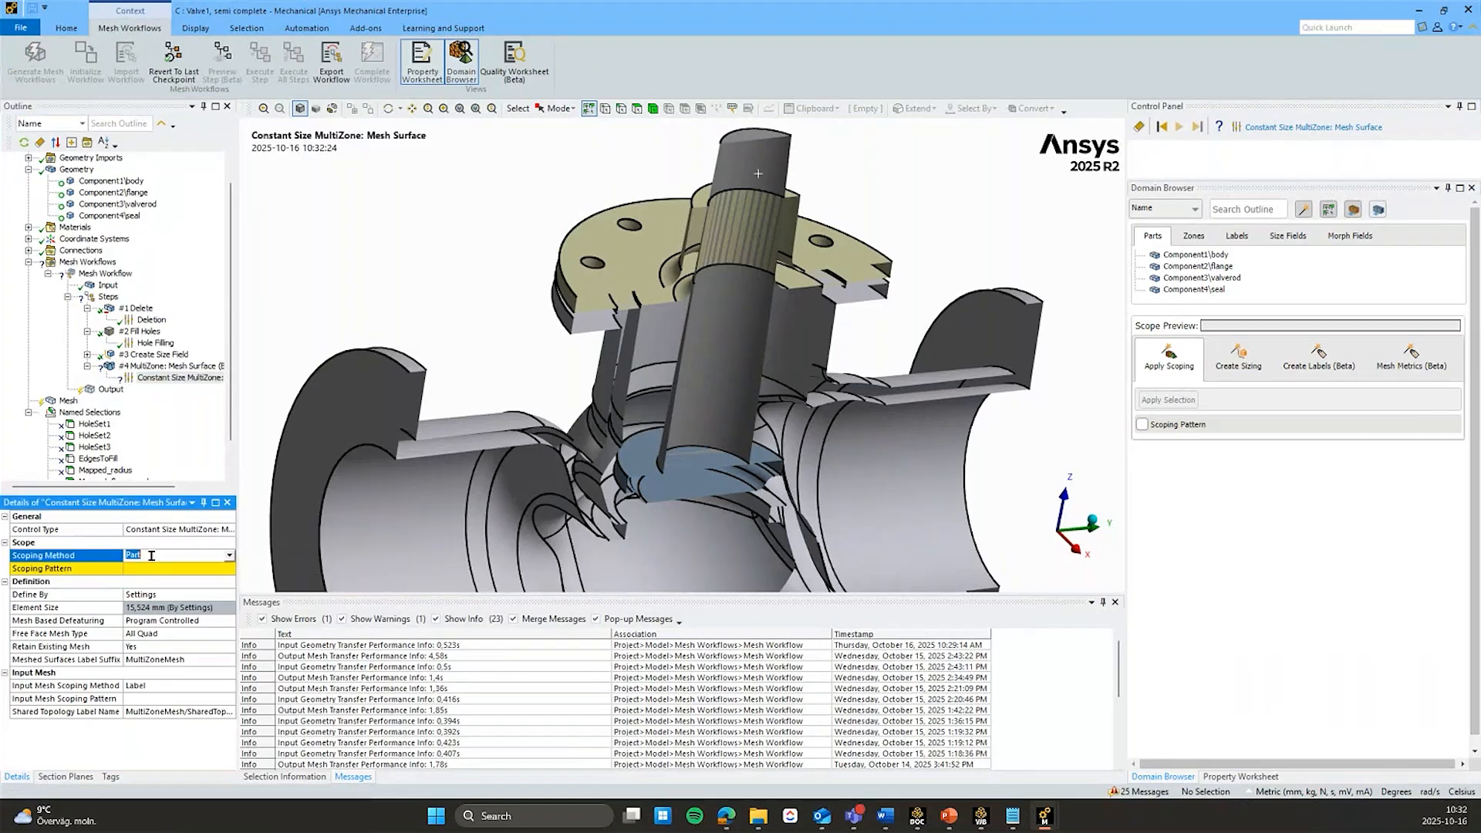
pyautogui.click(229, 556)
pyautogui.click(176, 577)
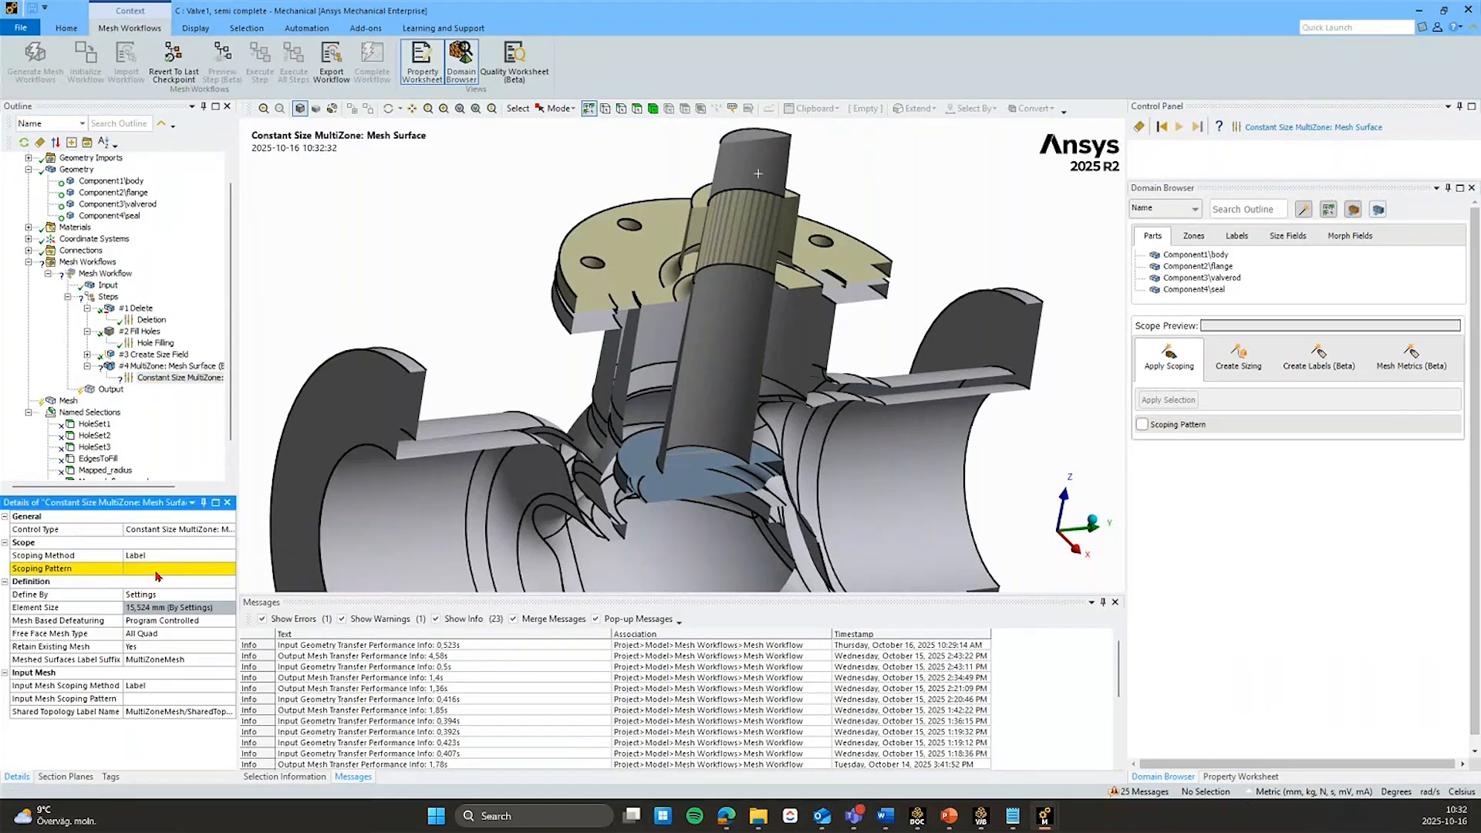
pyautogui.click(156, 567)
pyautogui.write('Mapped')
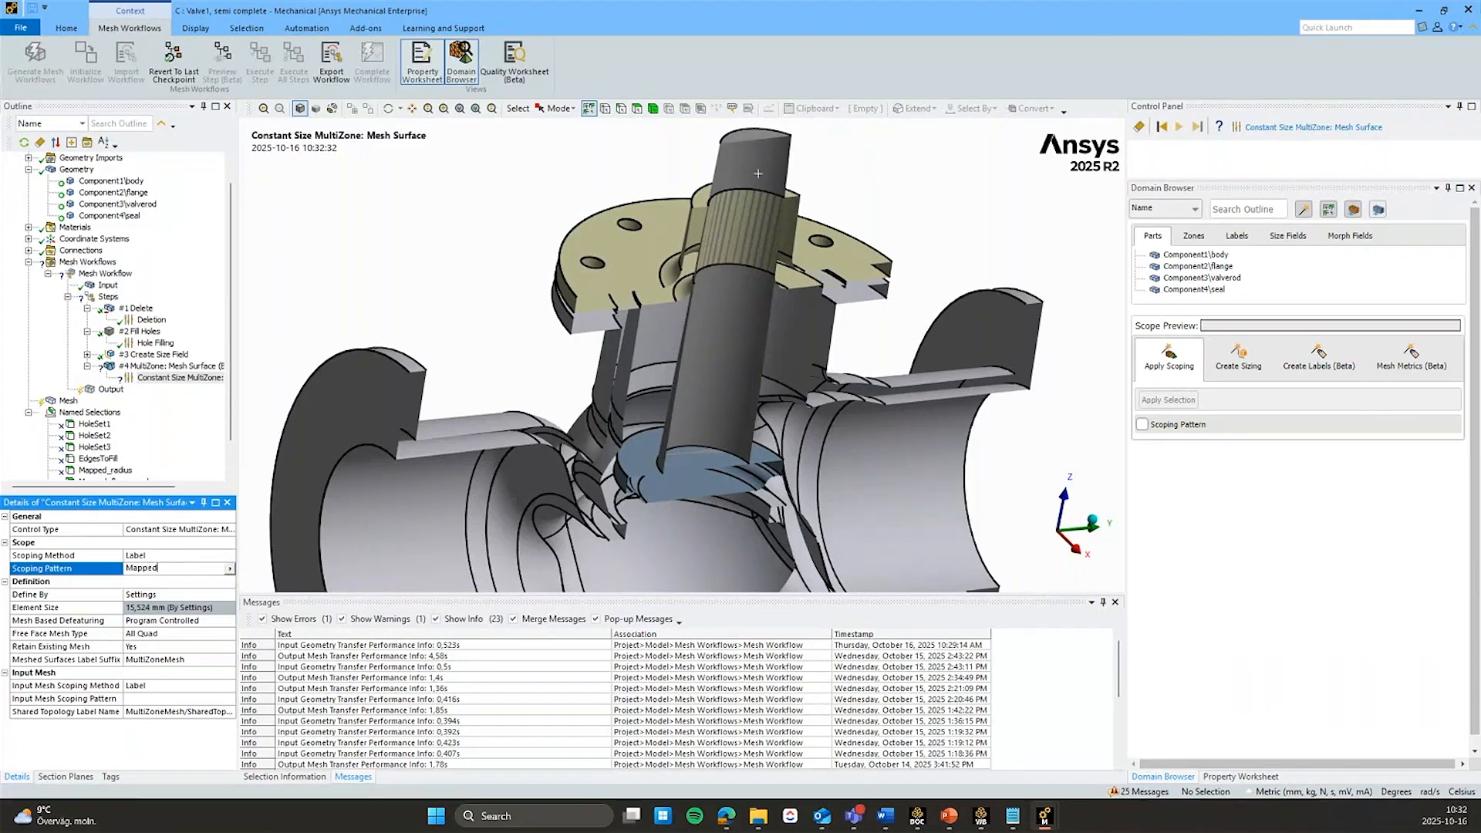
pyautogui.write('.*')
pyautogui.press('Return')
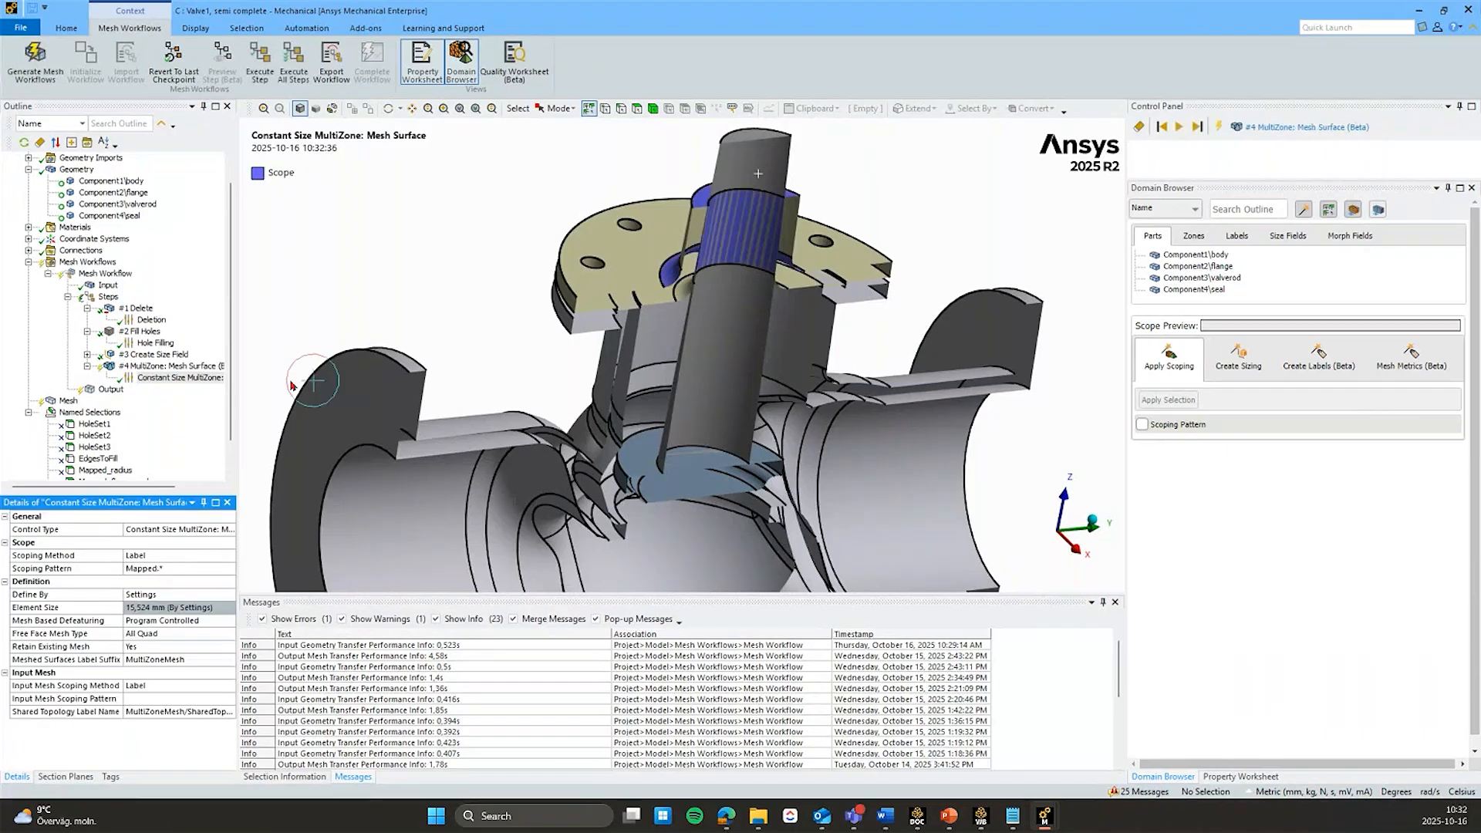
# Step: Inspect the scoped faces around the valve rod and the top flange up close
pyautogui.moveTo(604, 291); pyautogui.dragTo(680, 261, button='middle')
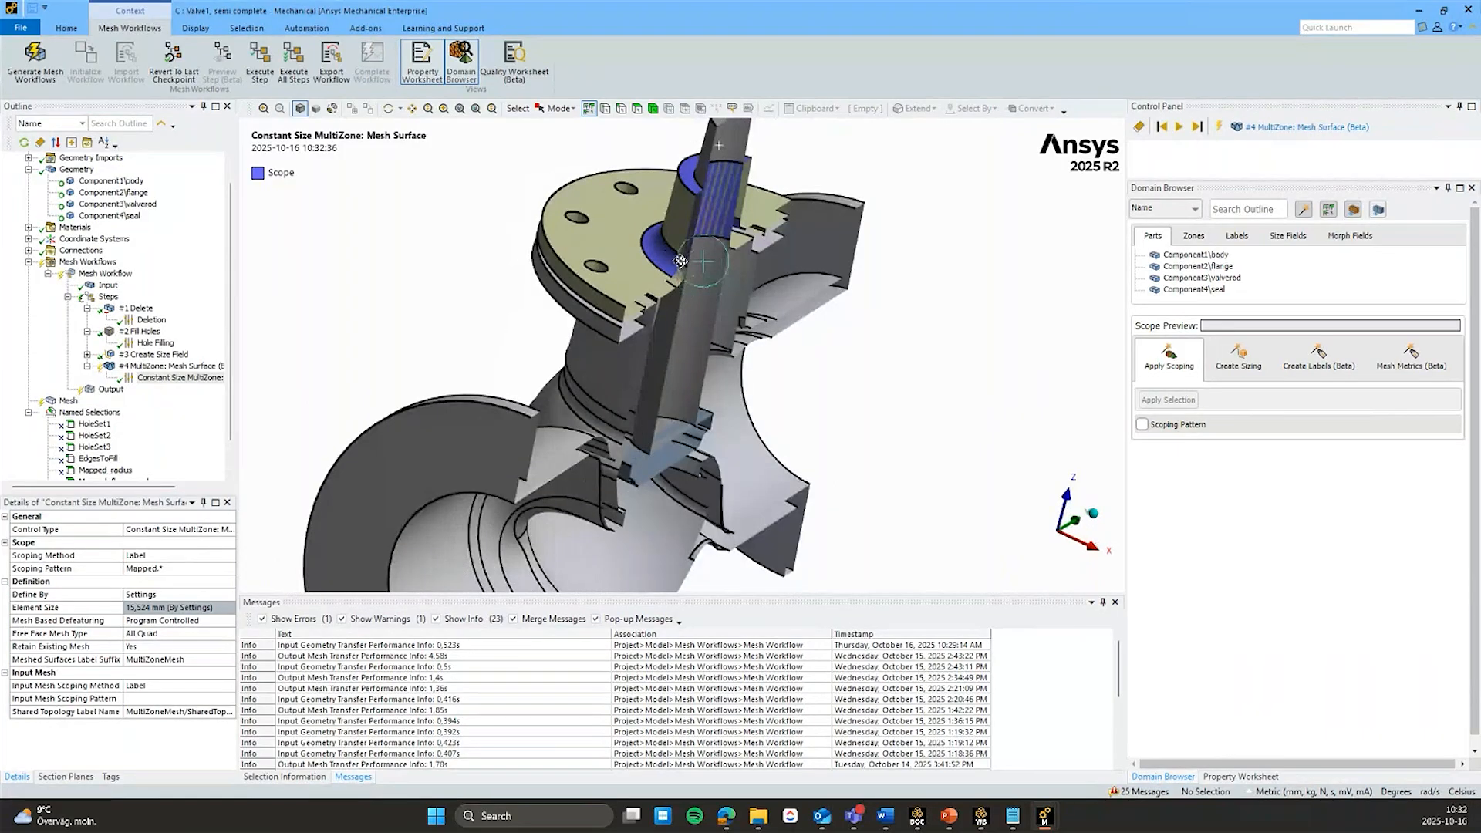
pyautogui.keyDown('ctrl'); pyautogui.moveTo(680, 261); pyautogui.dragTo(606, 394, button='middle'); pyautogui.keyUp('ctrl')
pyautogui.scroll(3, 606, 393)
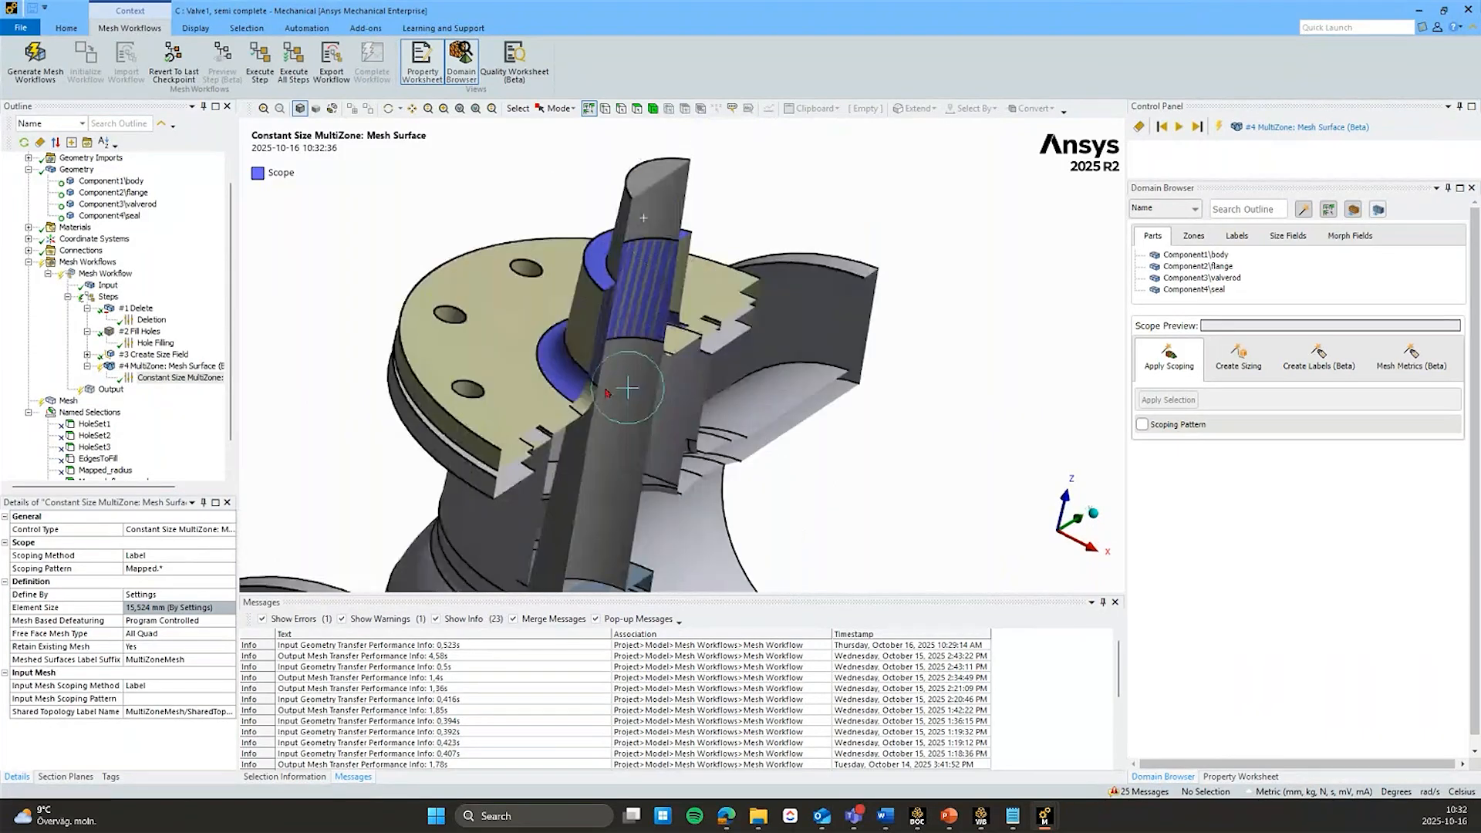
# Step: Insert a Mapped Meshing (Beta) control in the #4 MultiZone: Mesh Surface step
pyautogui.click(161, 367)
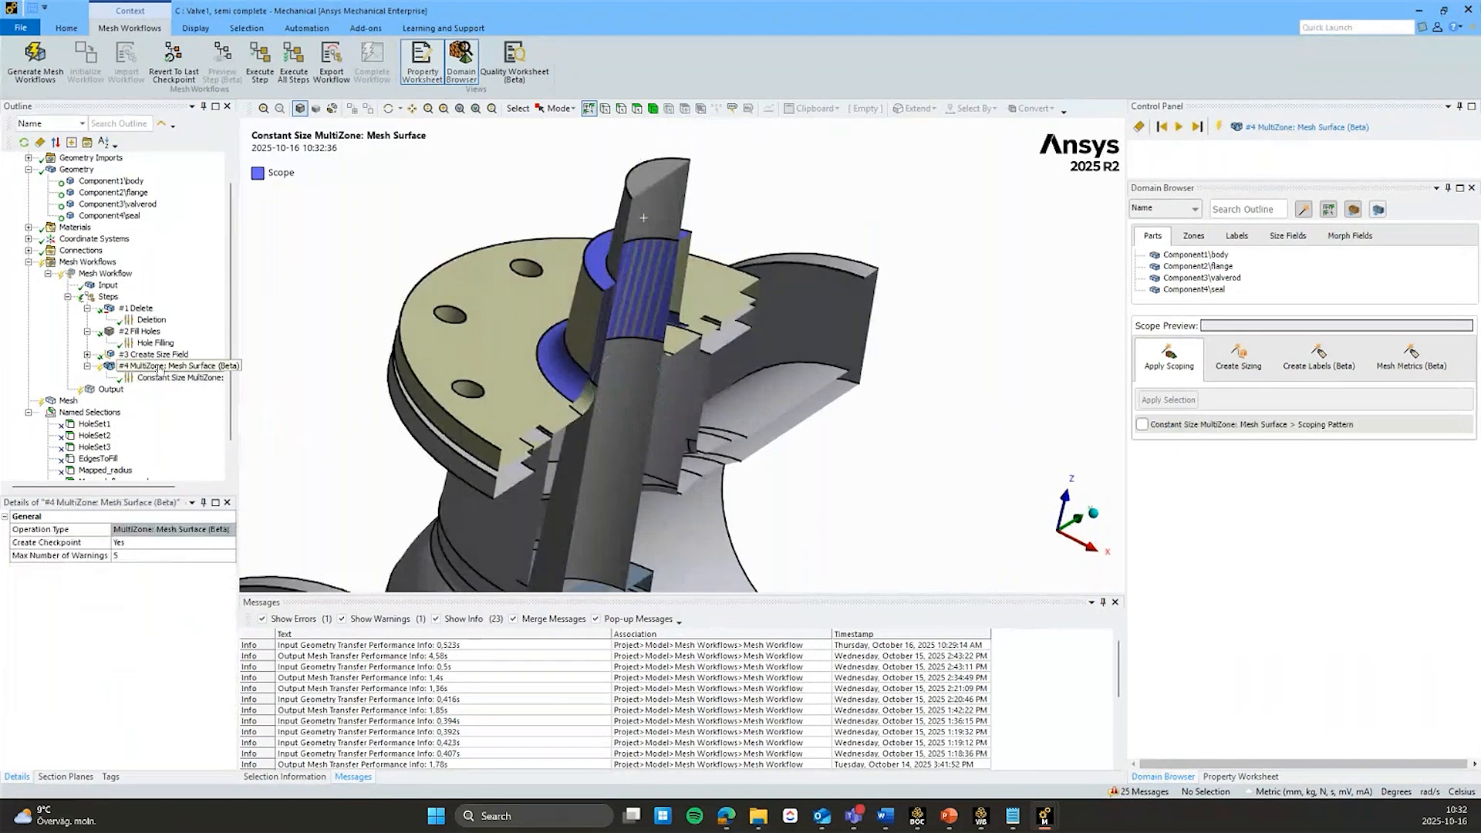
pyautogui.rightClick(160, 367)
pyautogui.moveTo(232, 392)
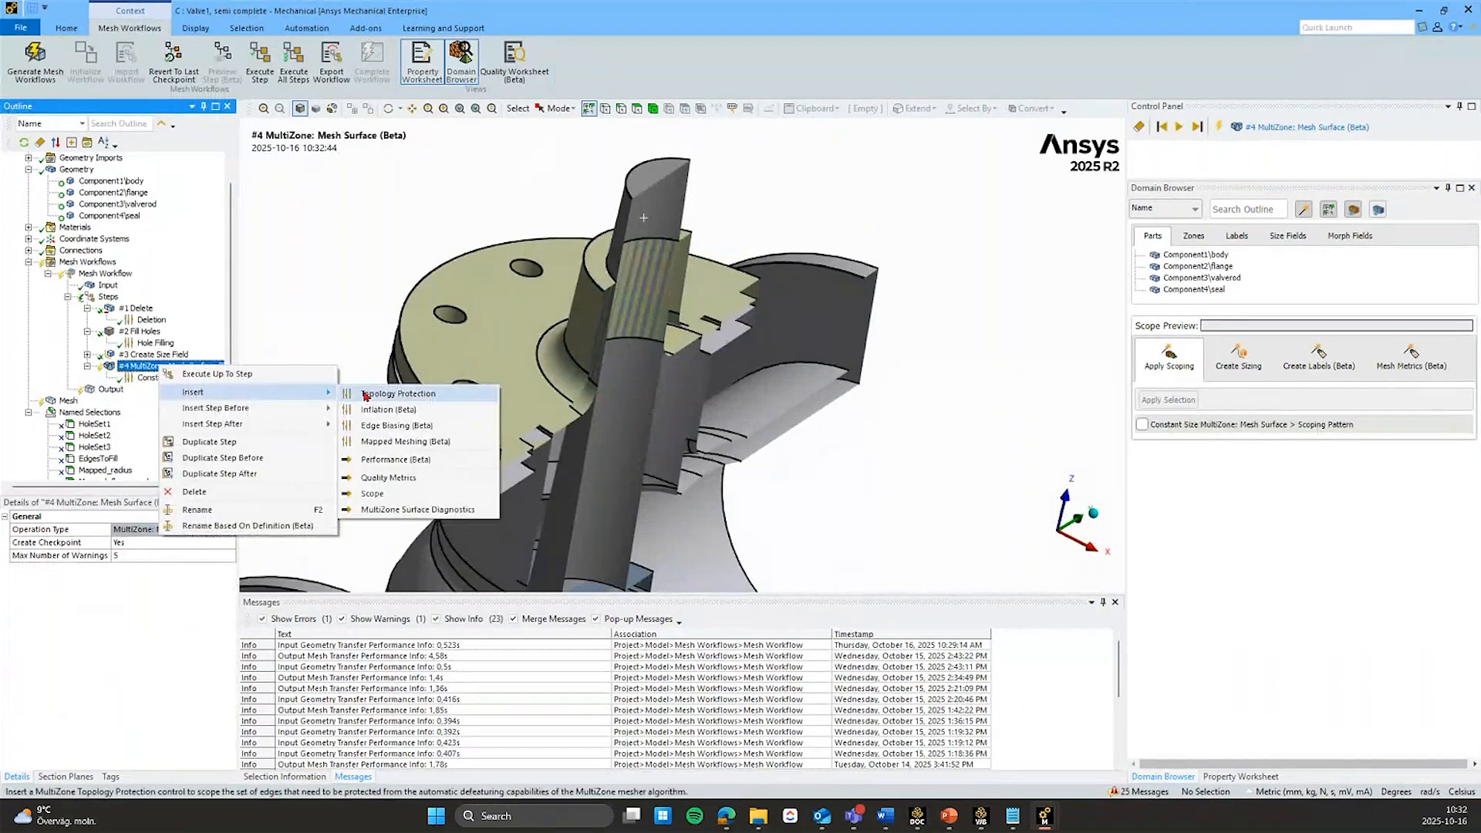
pyautogui.click(393, 441)
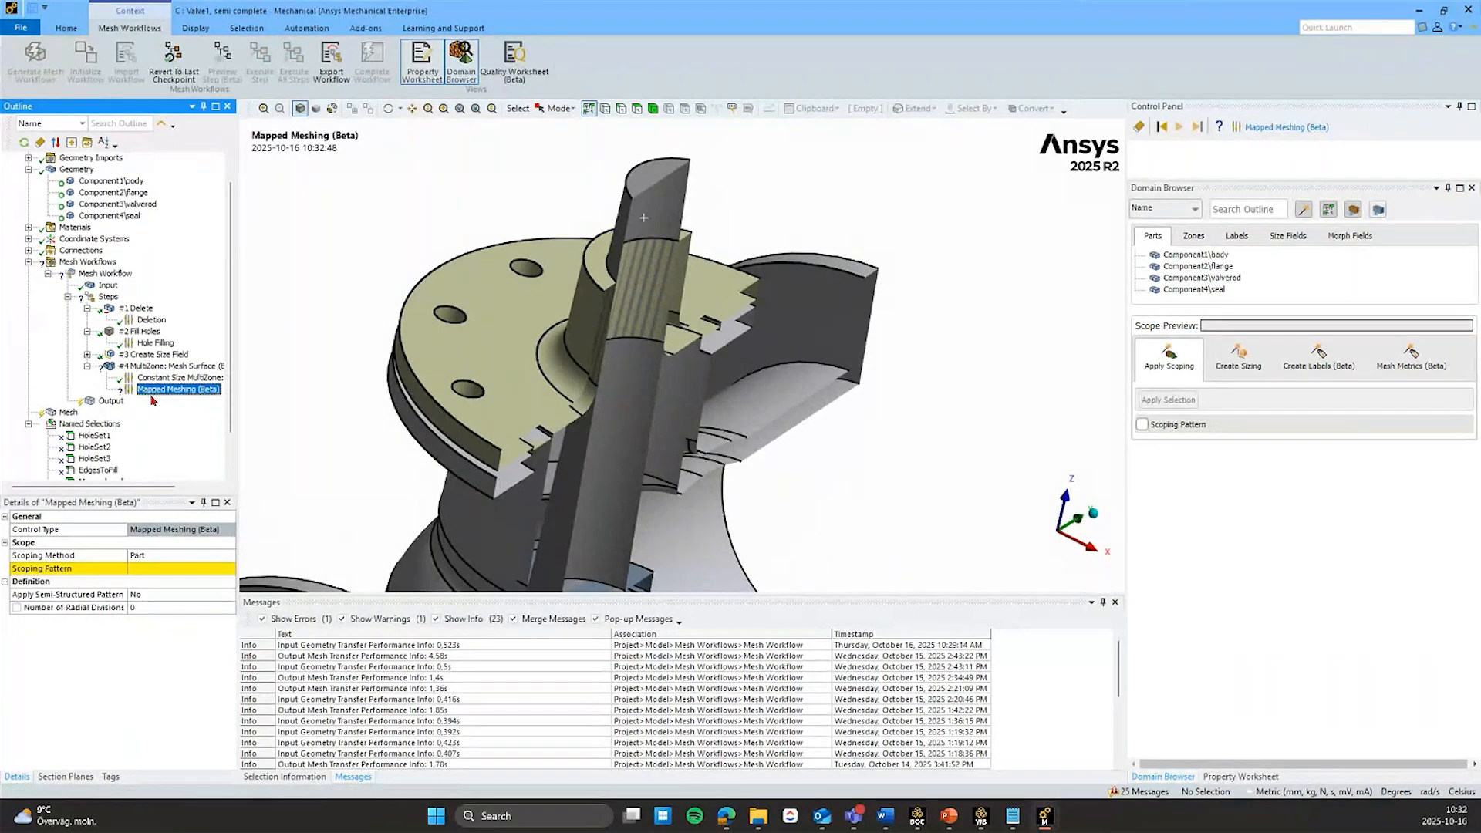
# Step: Scope the Mapped Meshing control by Label with the pattern Mapped.*
pyautogui.doubleClick(171, 557)
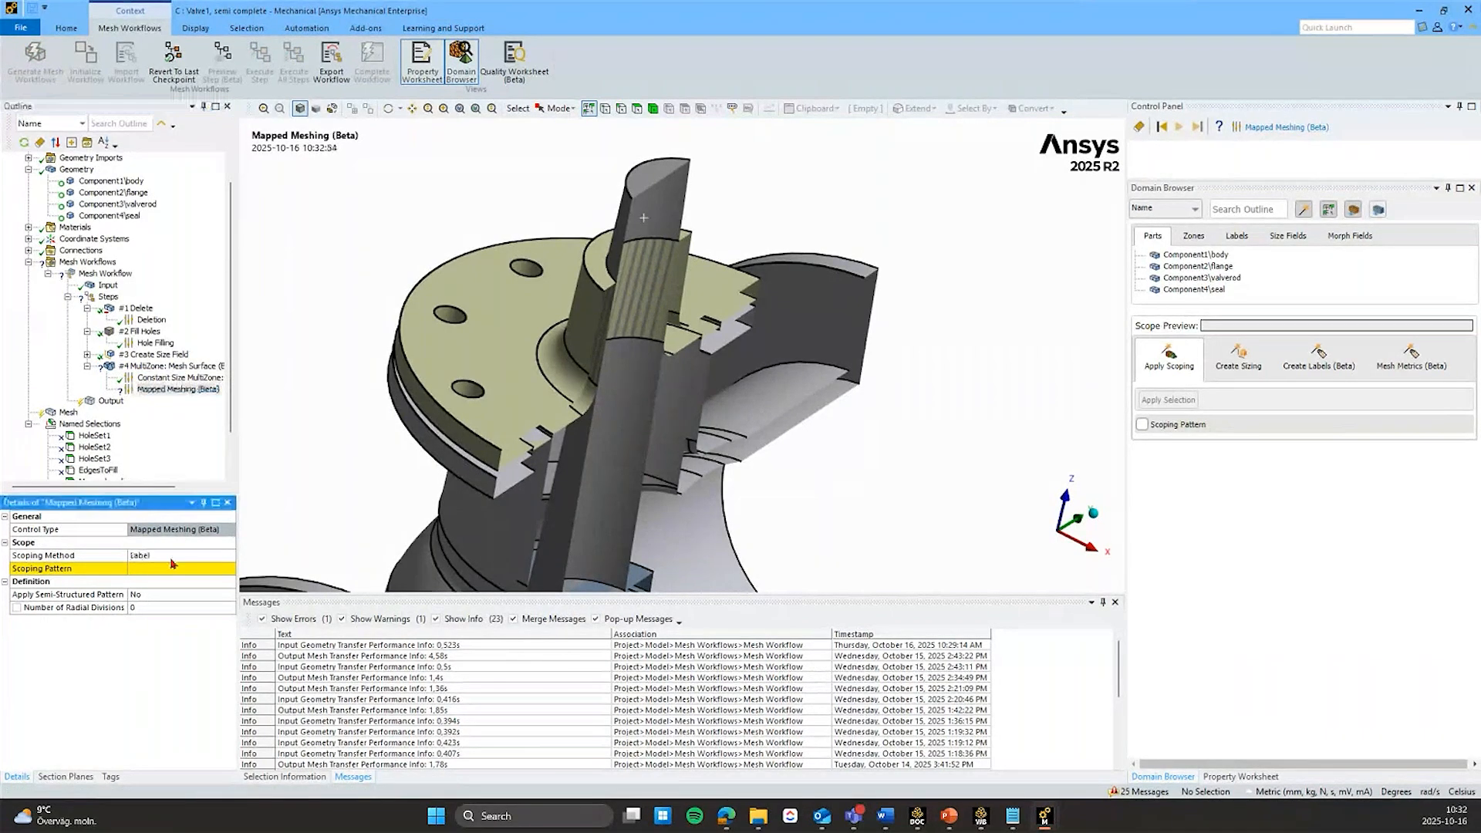
pyautogui.click(172, 563)
pyautogui.write('Mappe')
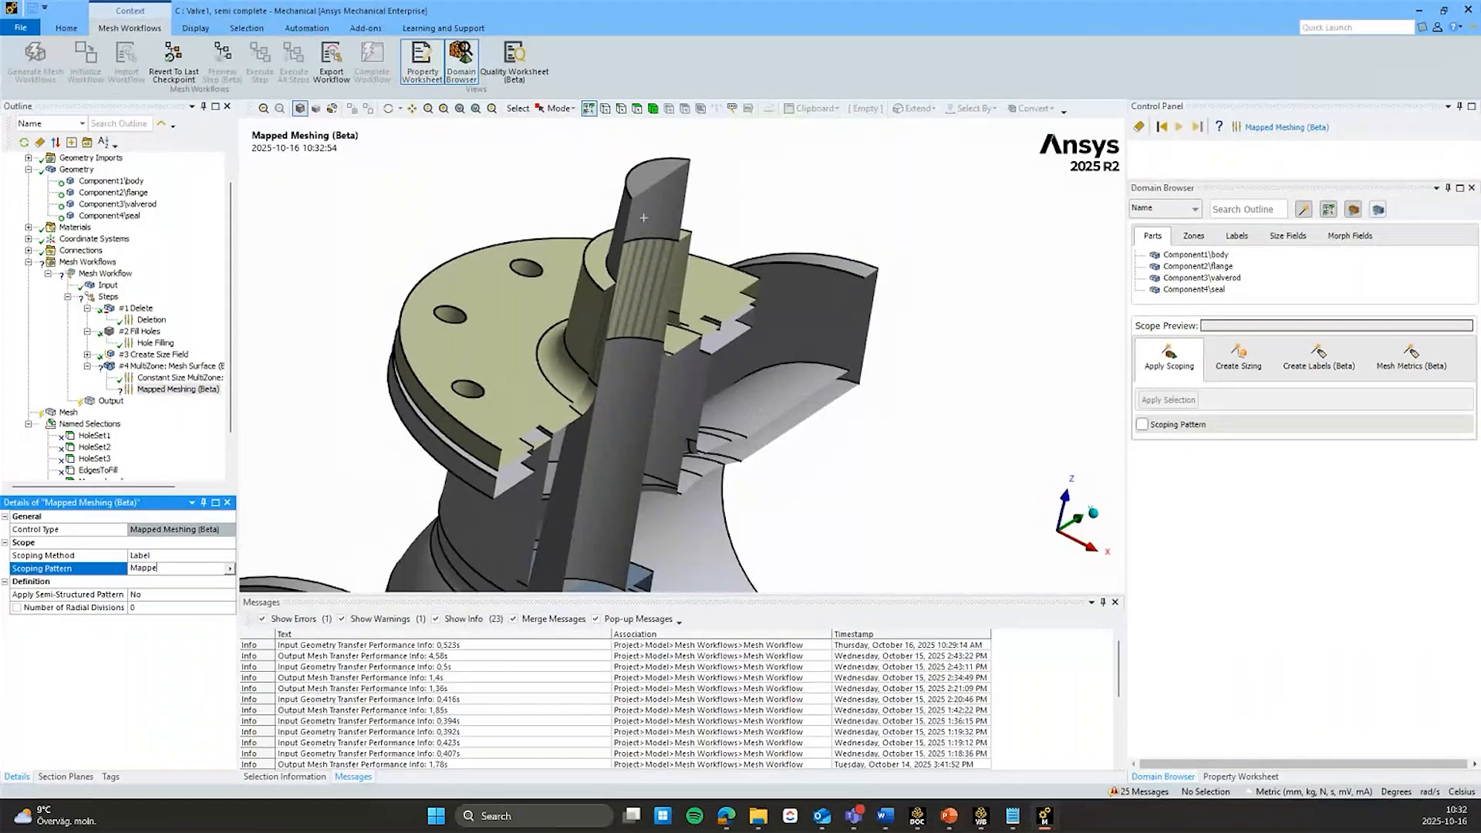
pyautogui.write('d.*')
pyautogui.press('Return')
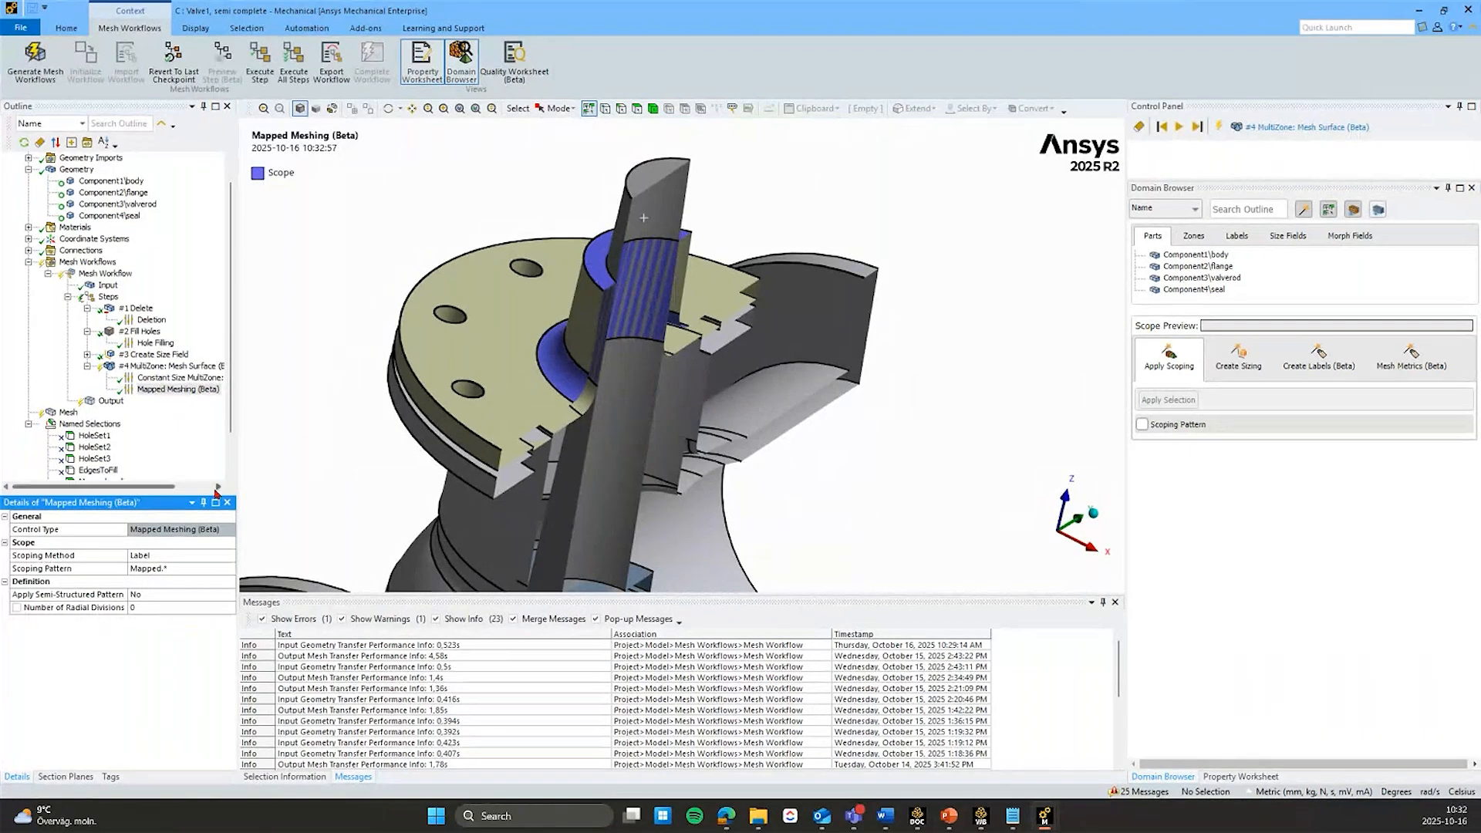
# Step: Change the Constant Size MultiZone control in step #4 to Size Field MultiZone: Mesh Surface and define its size field by Outcome
pyautogui.click(158, 378)
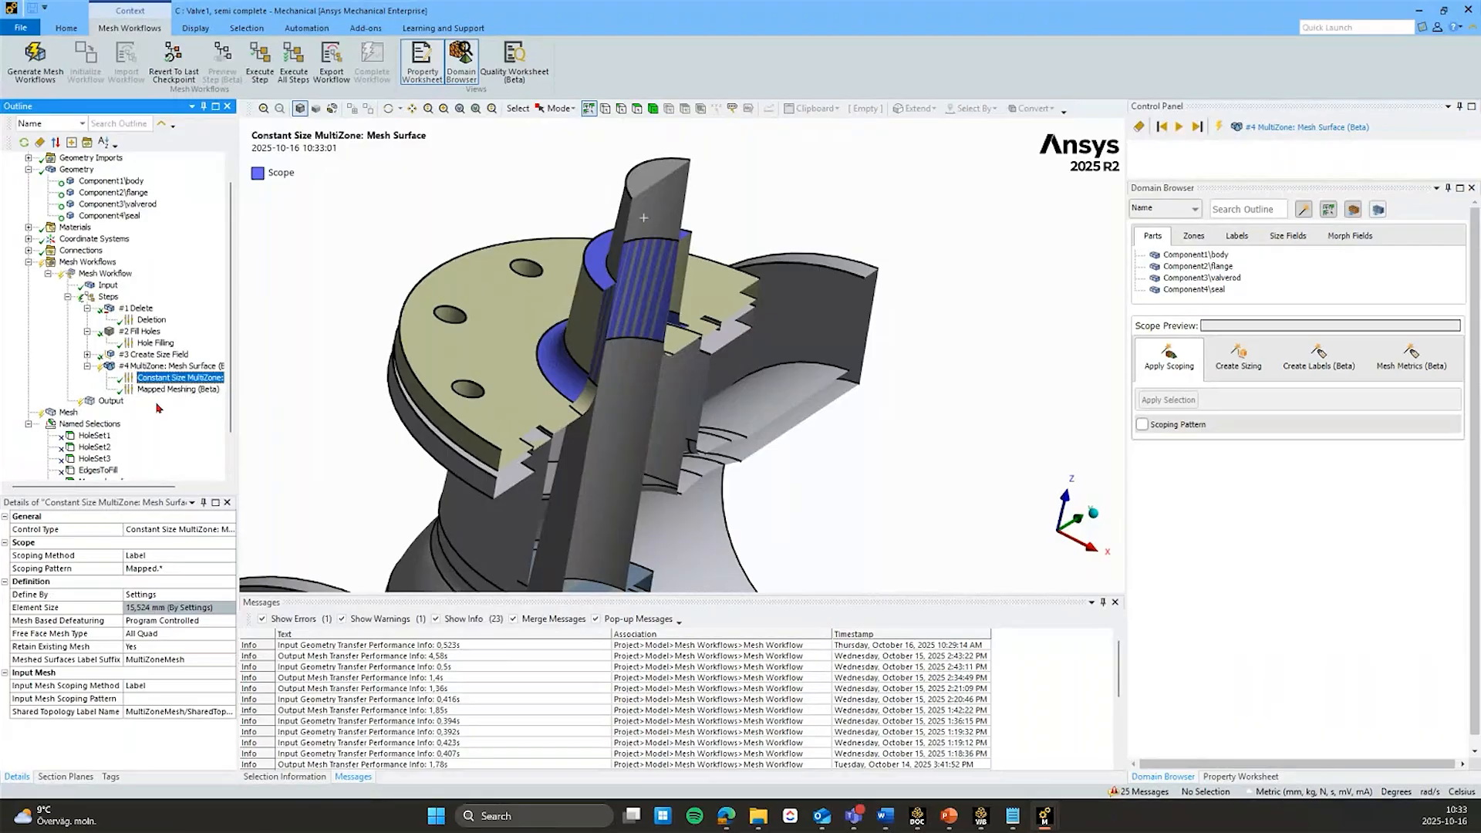
pyautogui.click(169, 532)
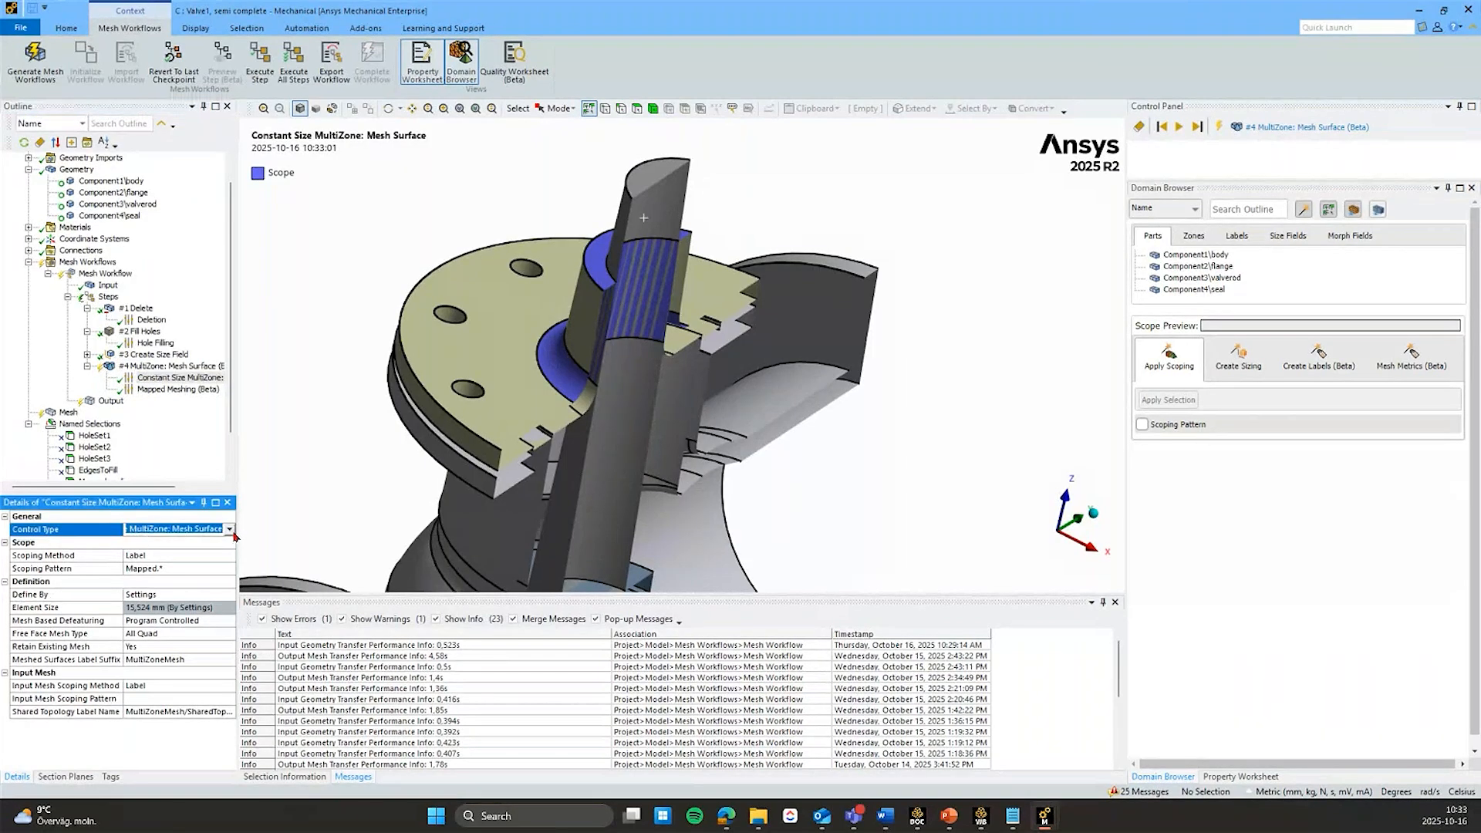
pyautogui.click(230, 529)
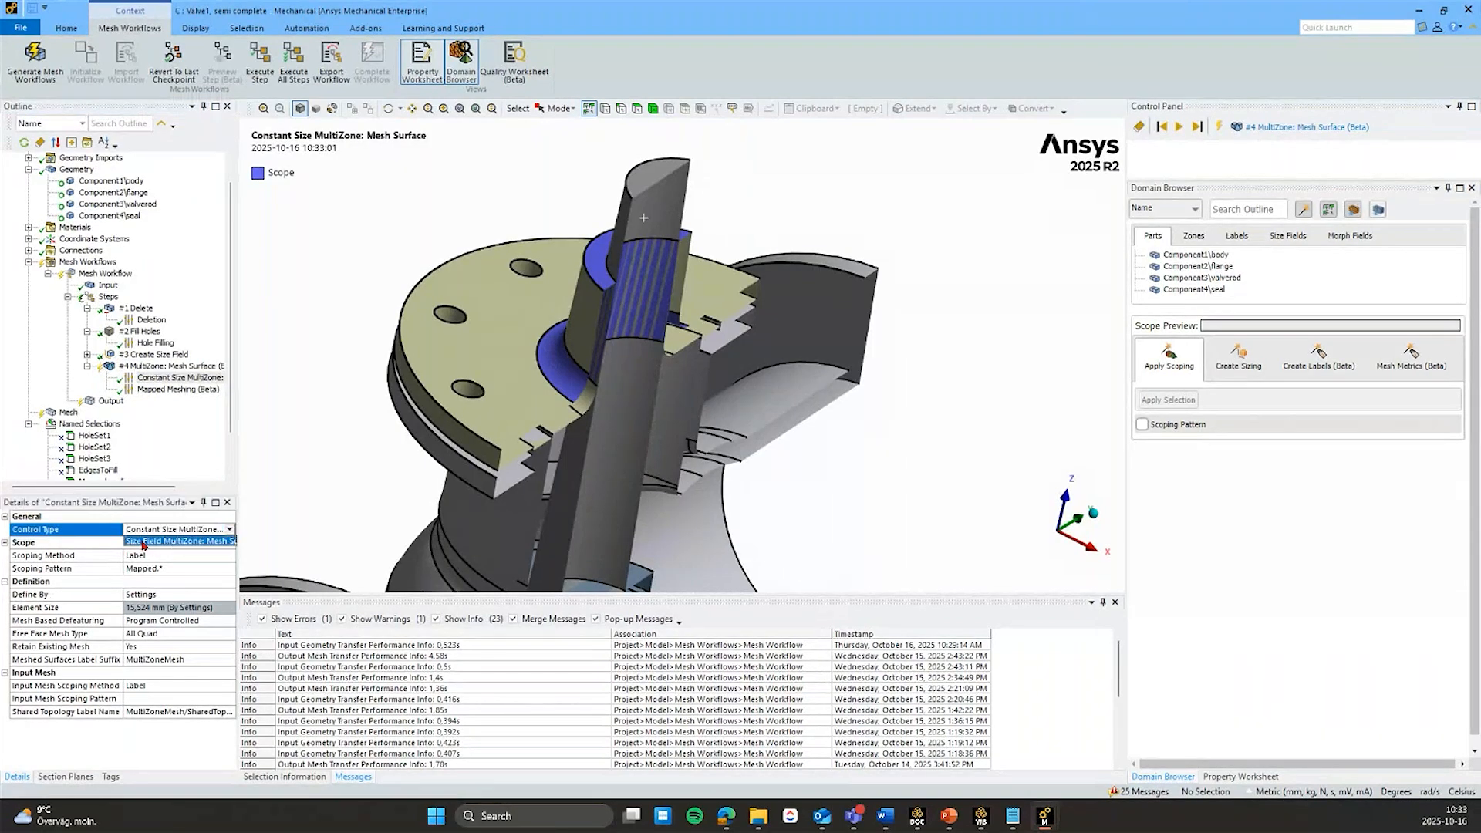
pyautogui.click(144, 542)
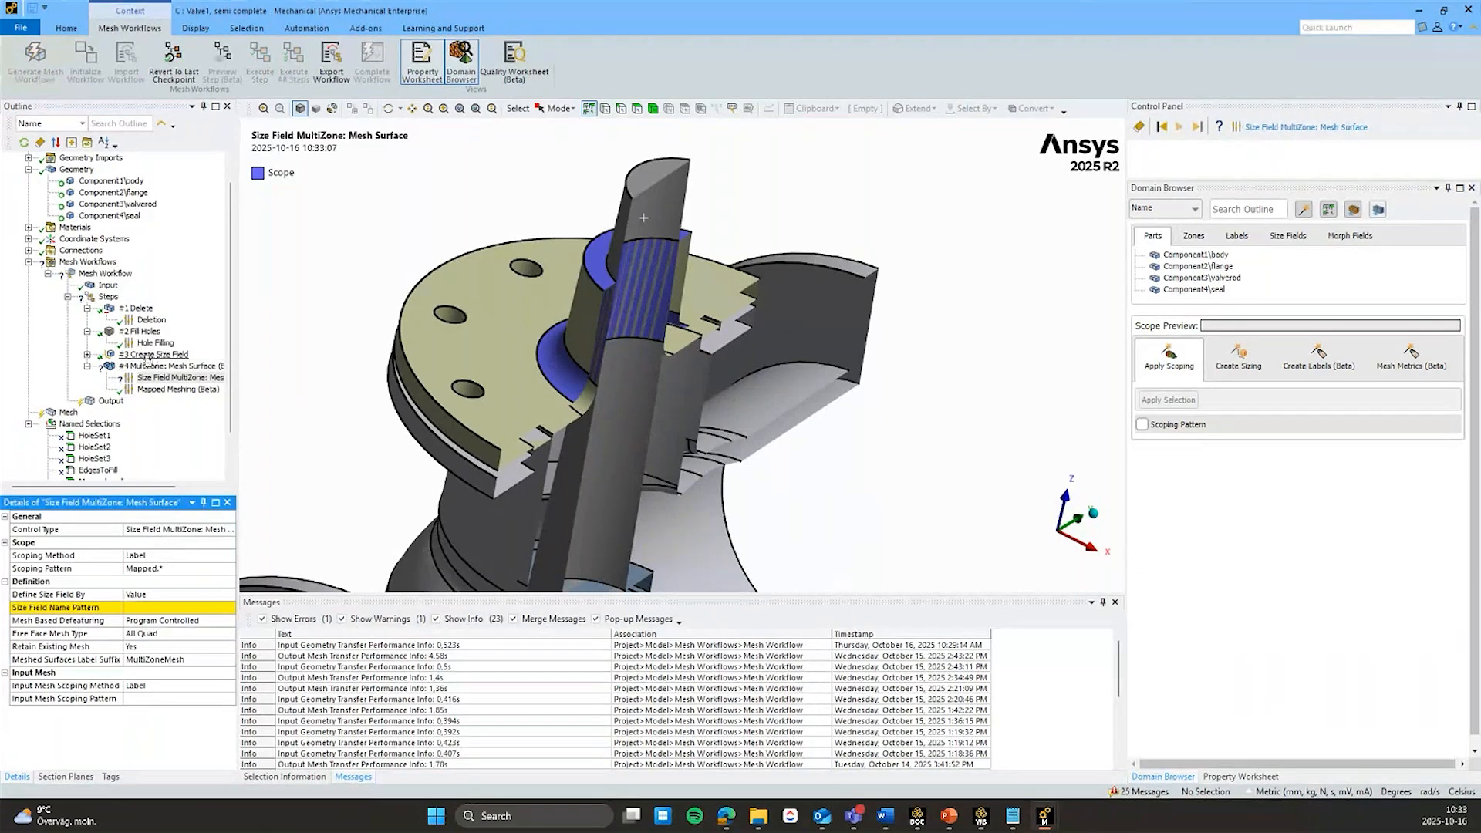
pyautogui.click(158, 595)
pyautogui.doubleClick(158, 594)
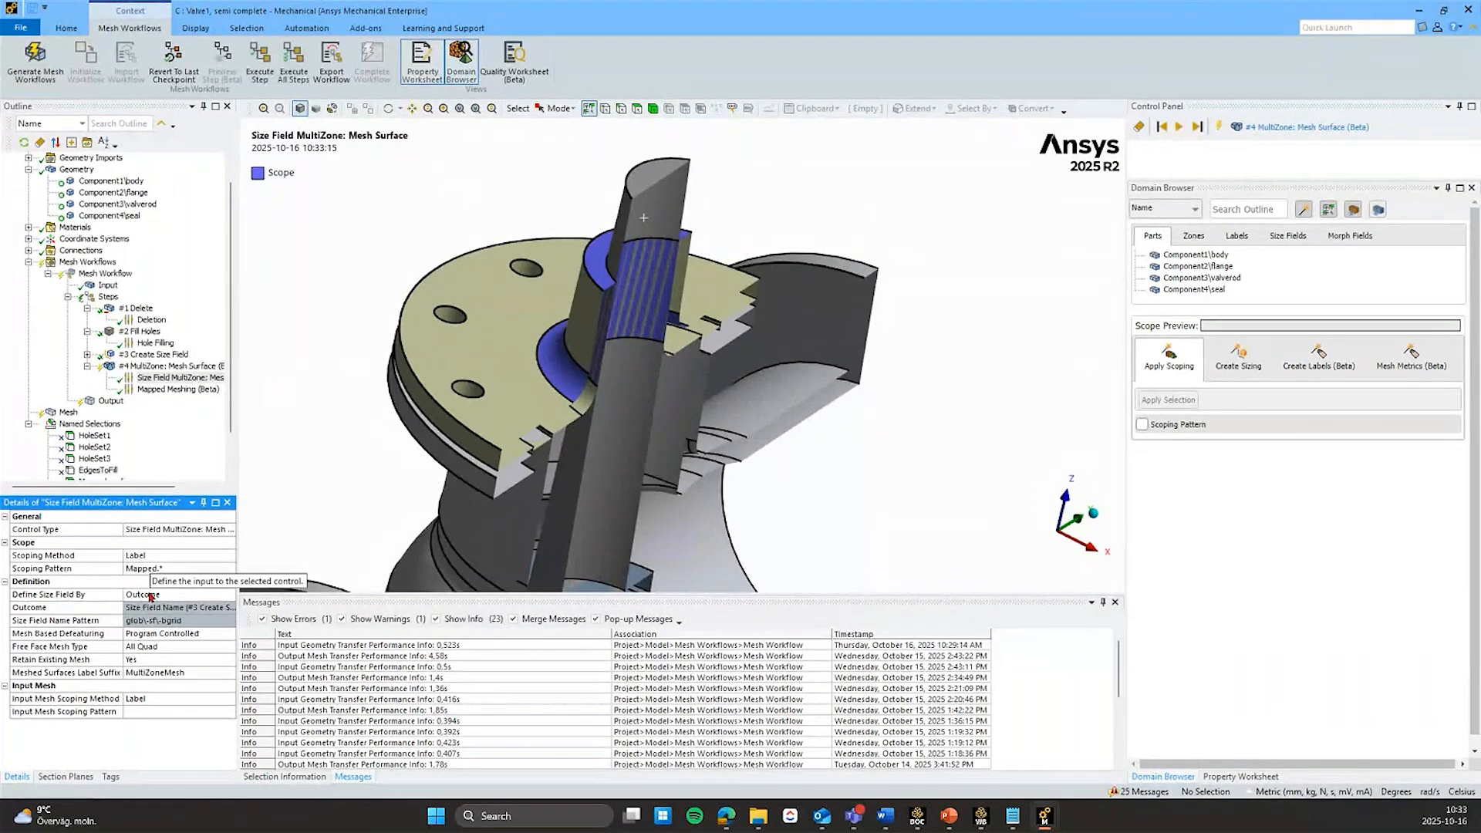
# Step: Execute the #4 MultiZone: Mesh Surface step and look closely at the mapped mesh around the valve rod
pyautogui.rightClick(159, 367)
pyautogui.click(182, 376)
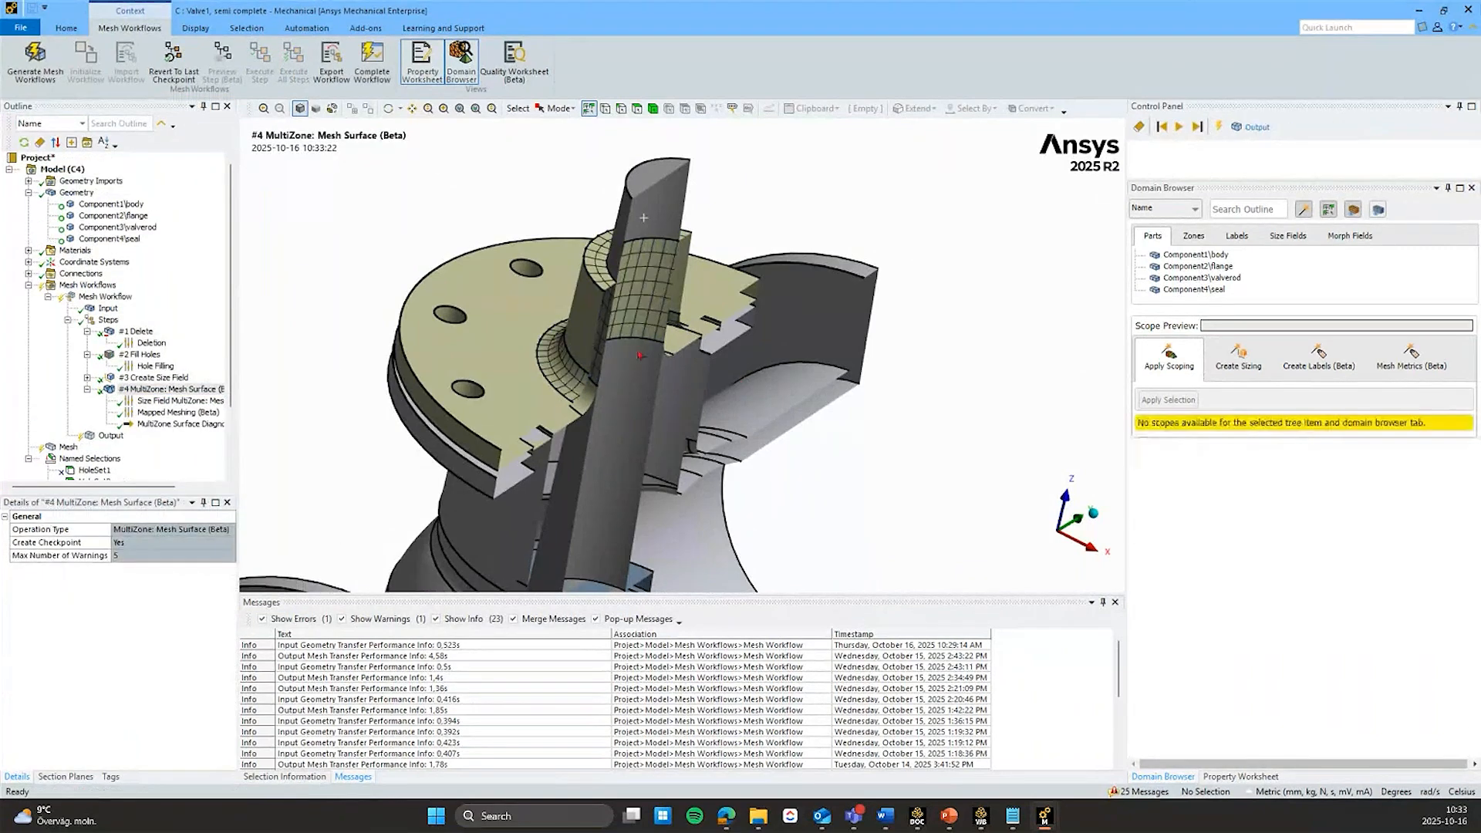
pyautogui.moveTo(594, 320); pyautogui.dragTo(674, 322, button='middle')
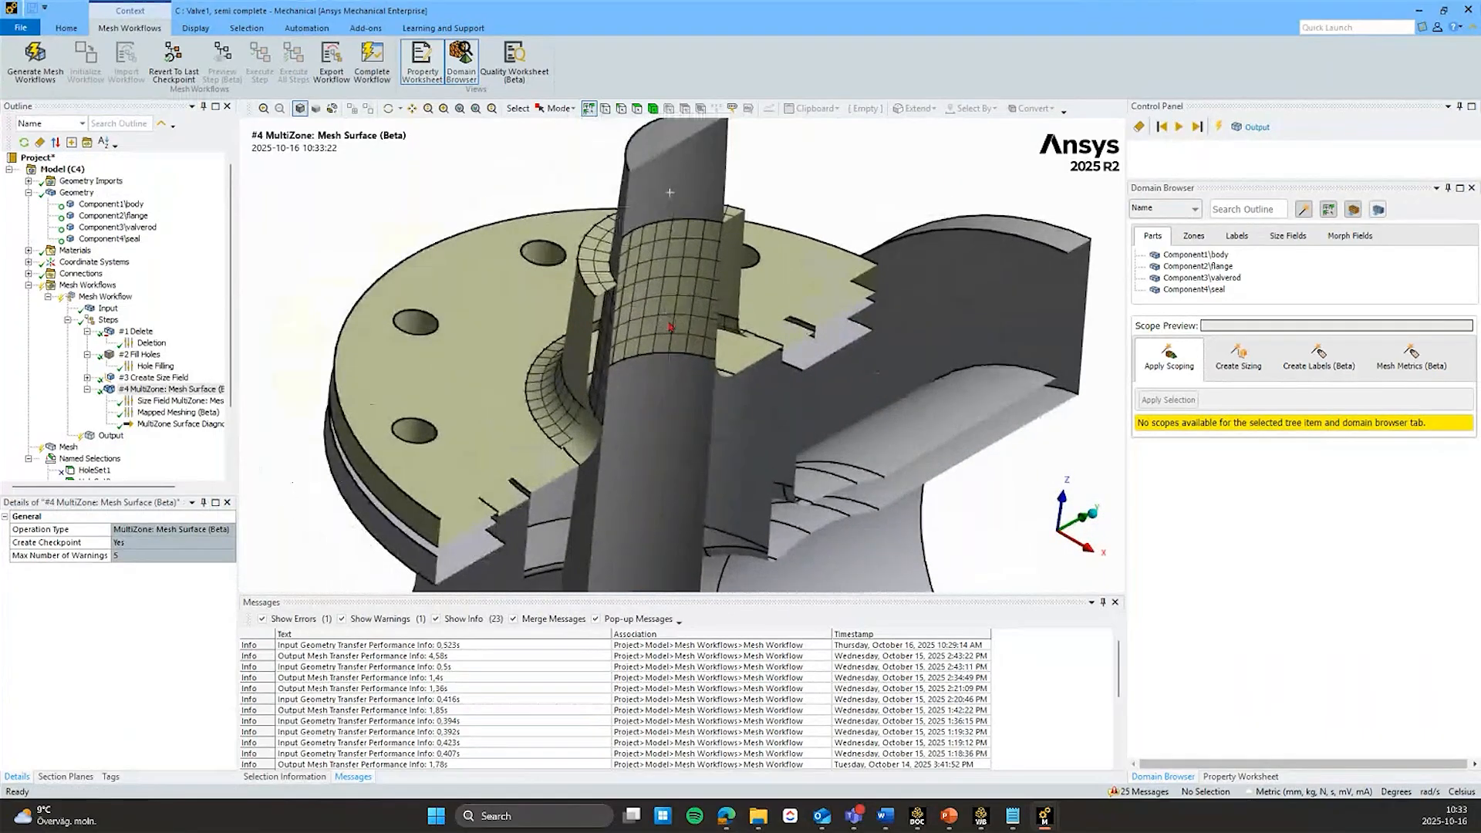
pyautogui.scroll(2, 674, 323)
# Step: Insert an Improve Surface Mesh step after the #4 MultiZone: Mesh Surface step
pyautogui.rightClick(124, 392)
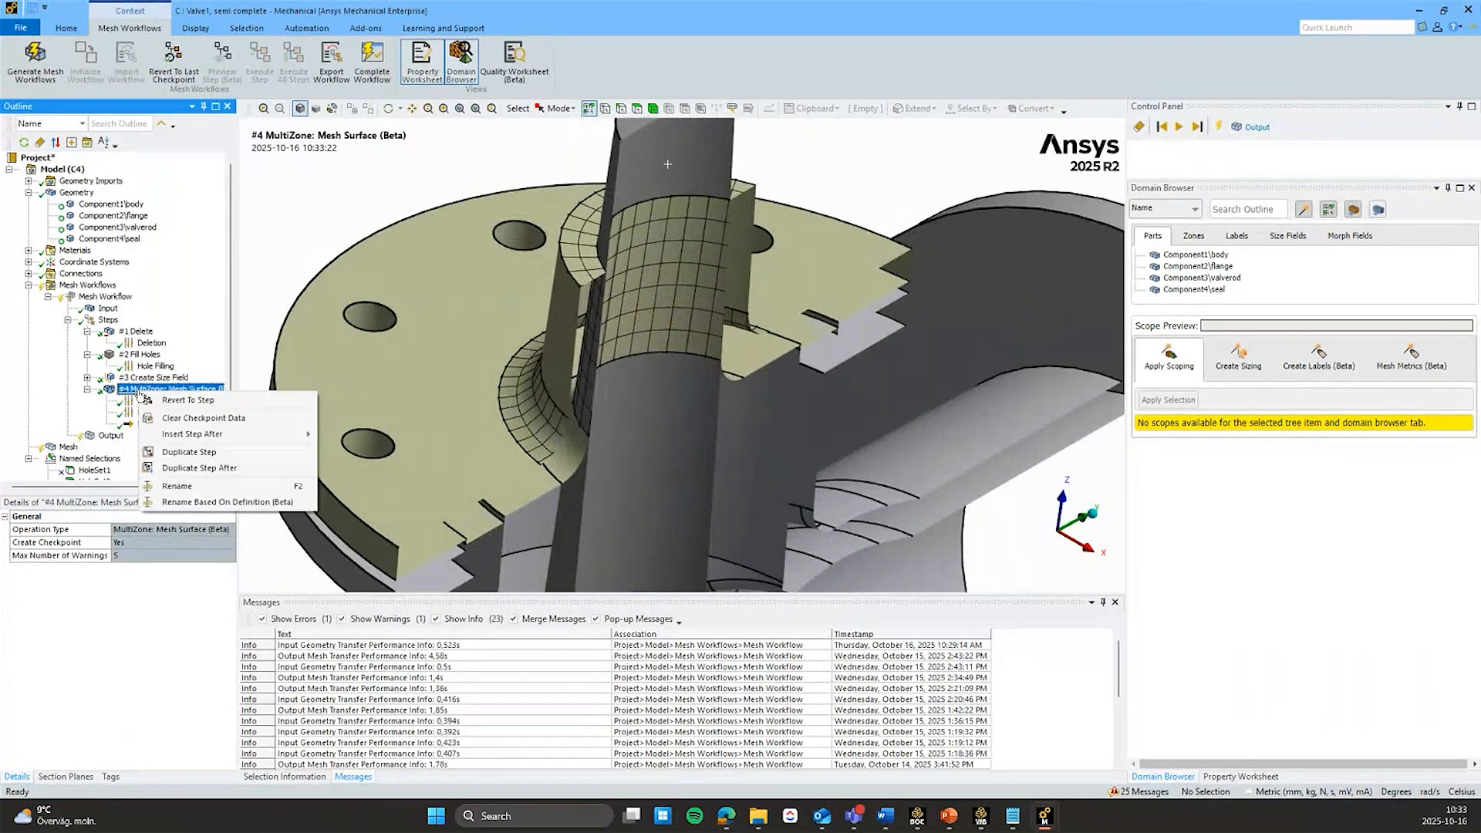
pyautogui.moveTo(229, 441)
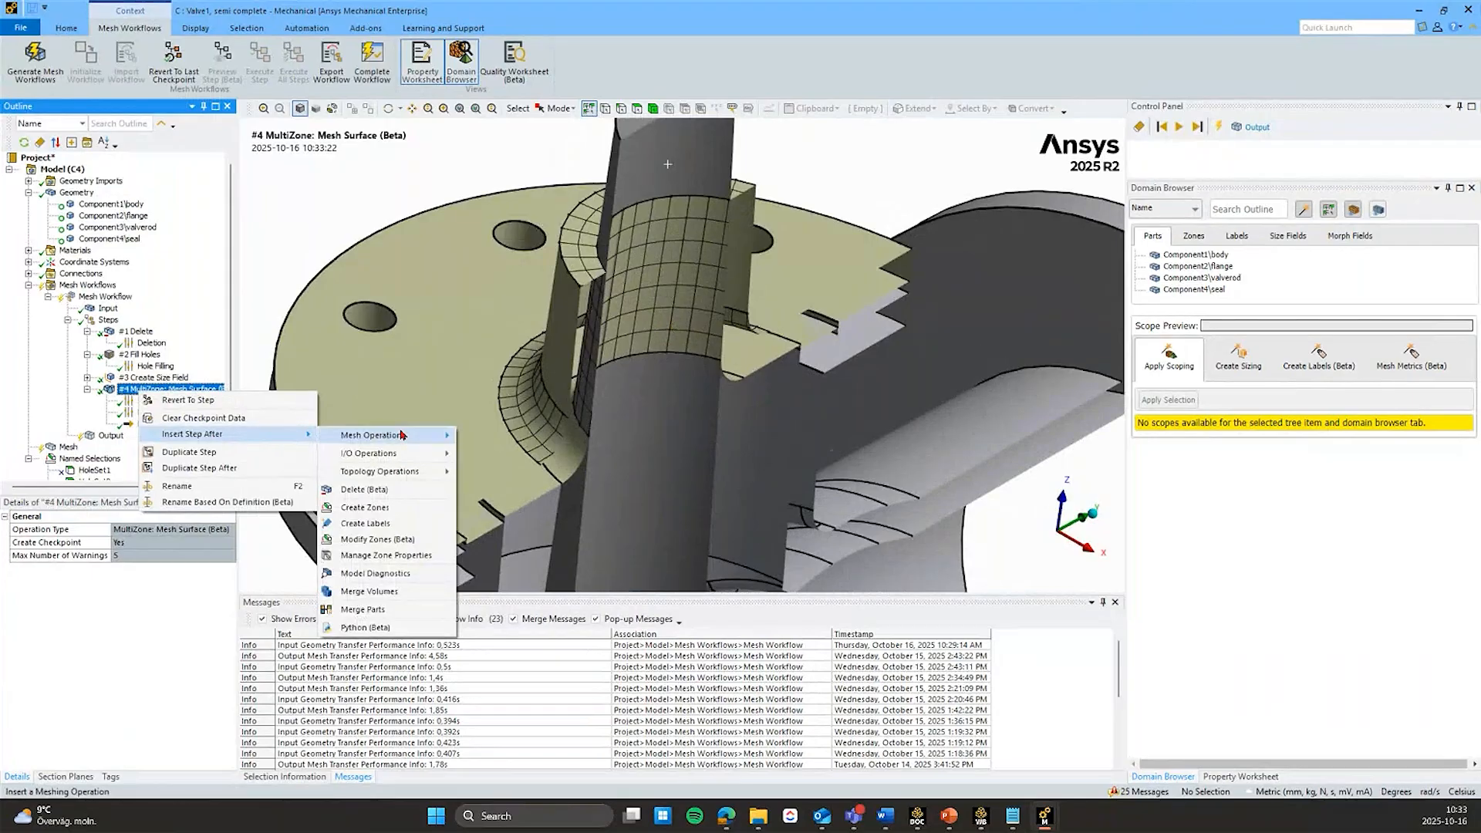
pyautogui.moveTo(411, 436)
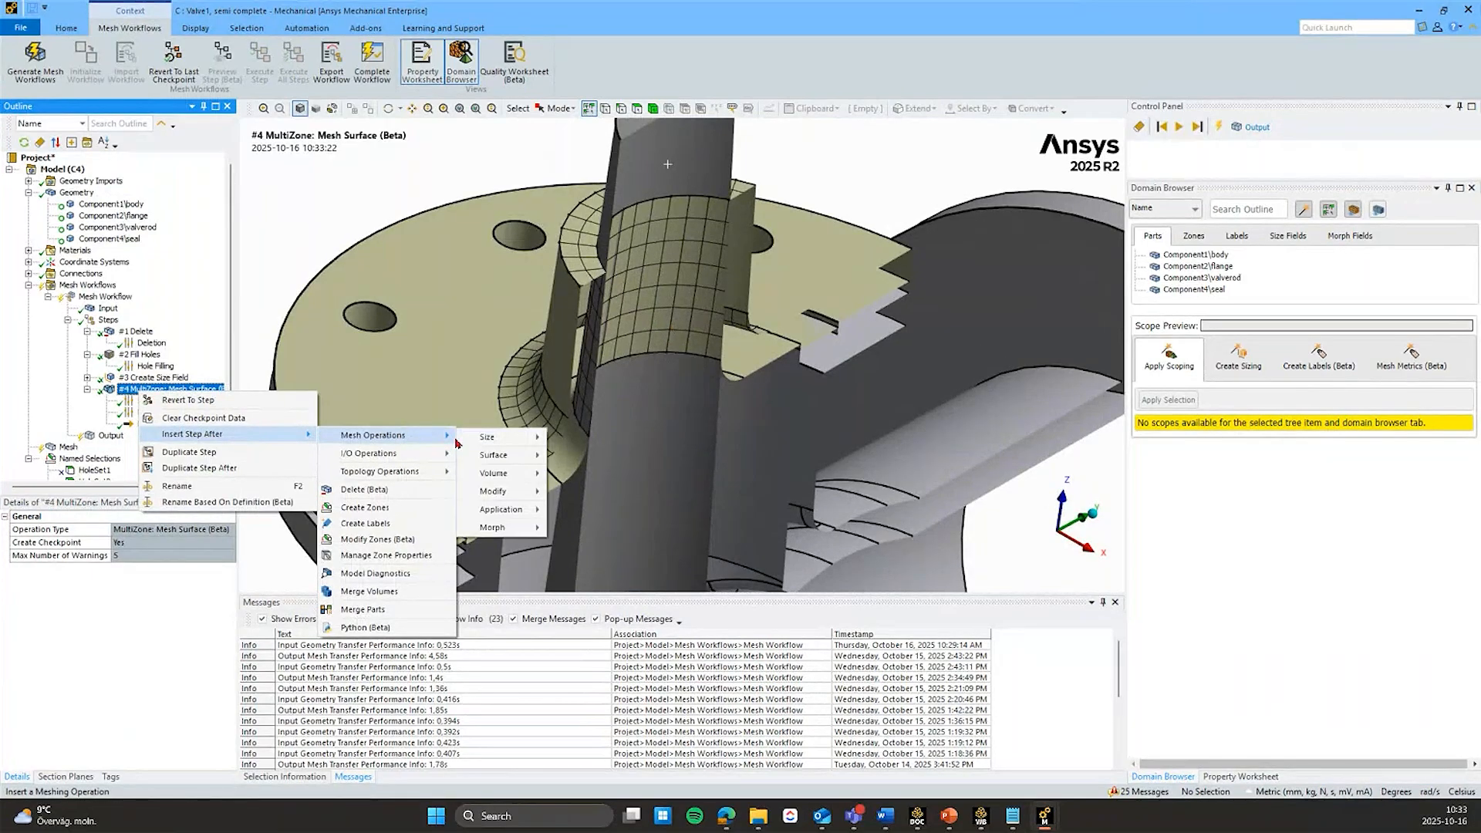
pyautogui.moveTo(532, 457)
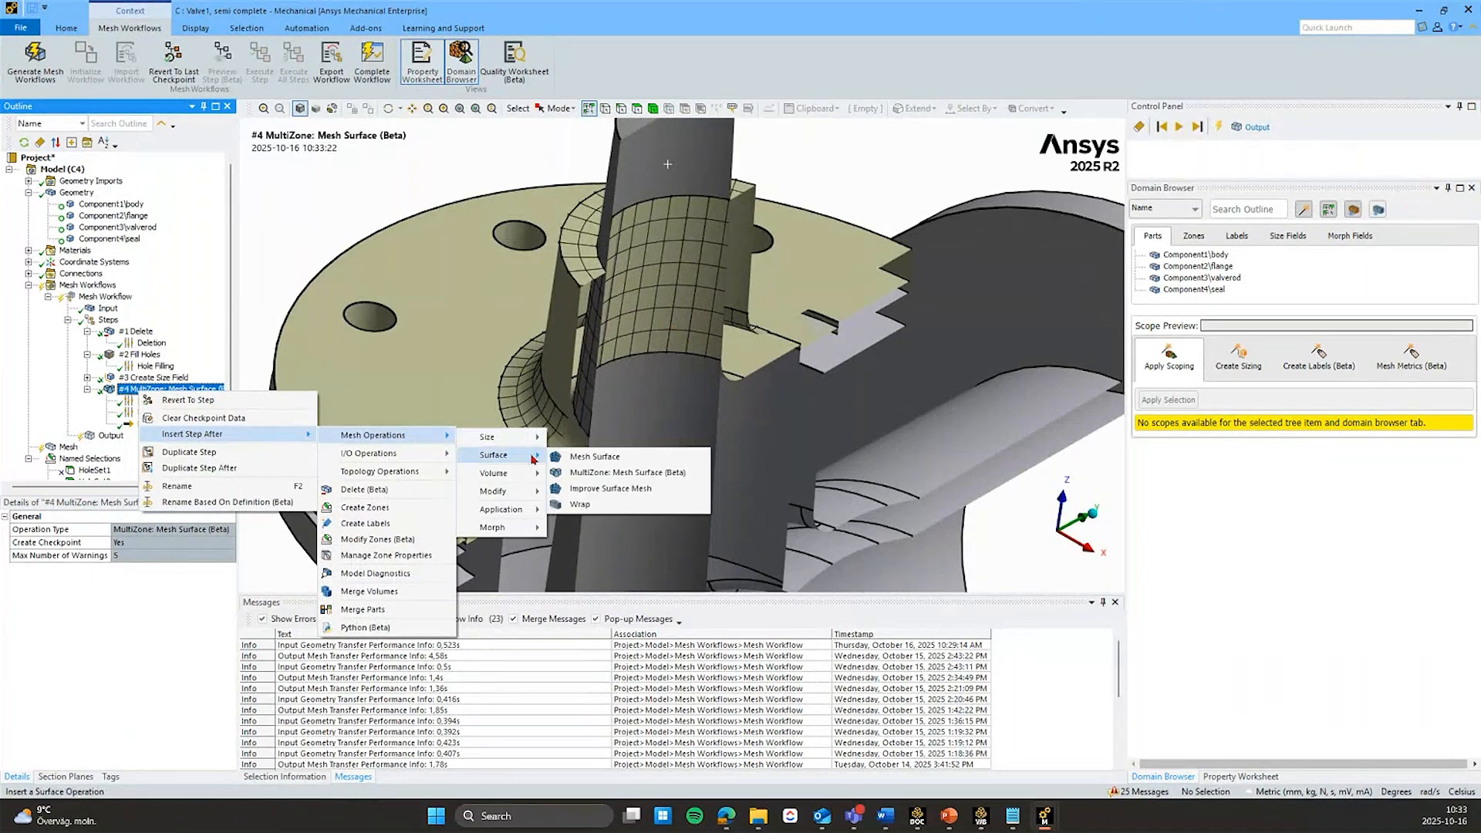
pyautogui.click(609, 488)
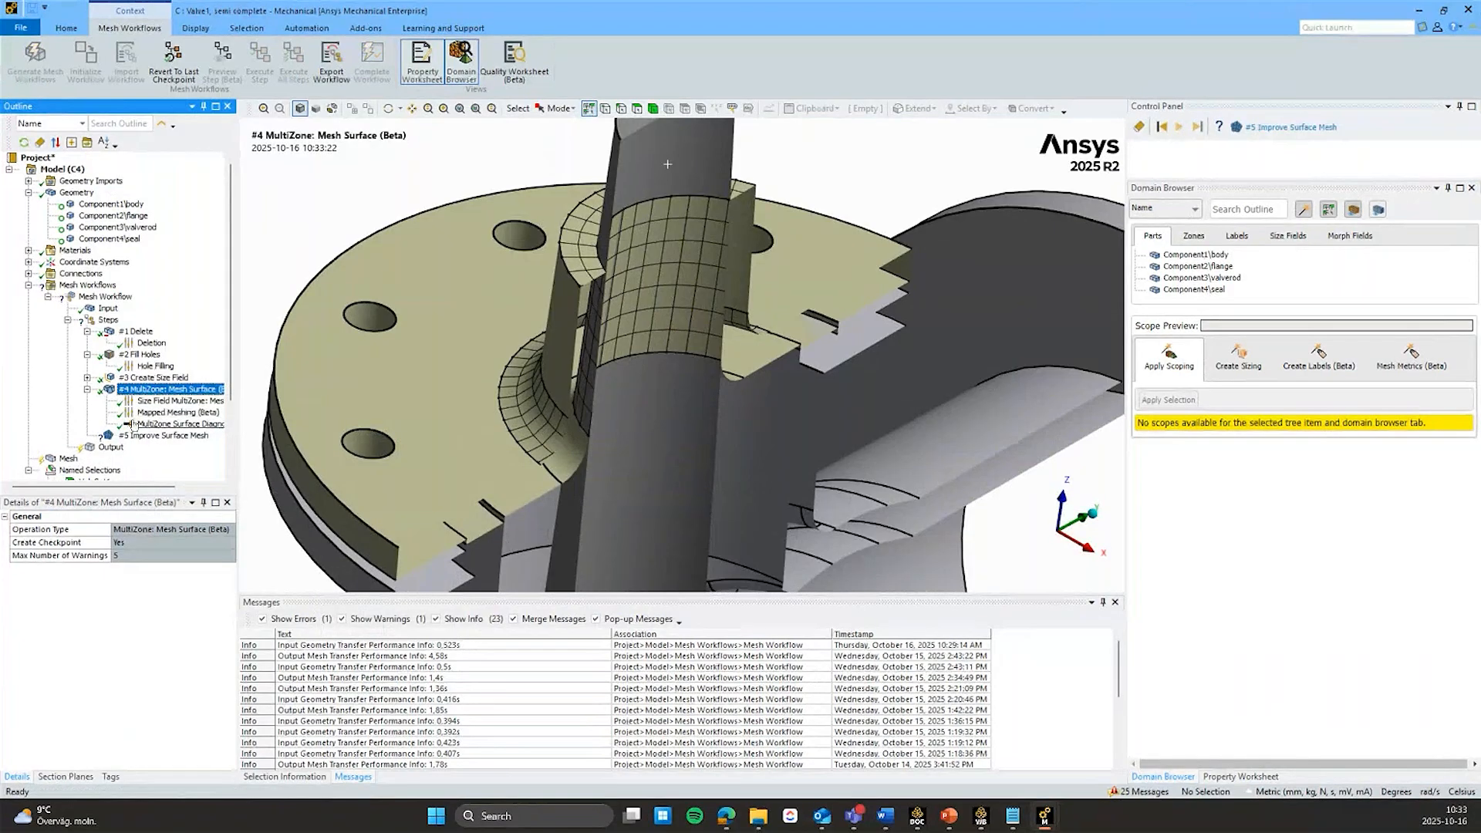
# Step: Add a Quadrilaterals to Triangles Splitting control to #5 Improve Surface Mesh, scoped by Label with the pattern Mapped.*
pyautogui.rightClick(153, 437)
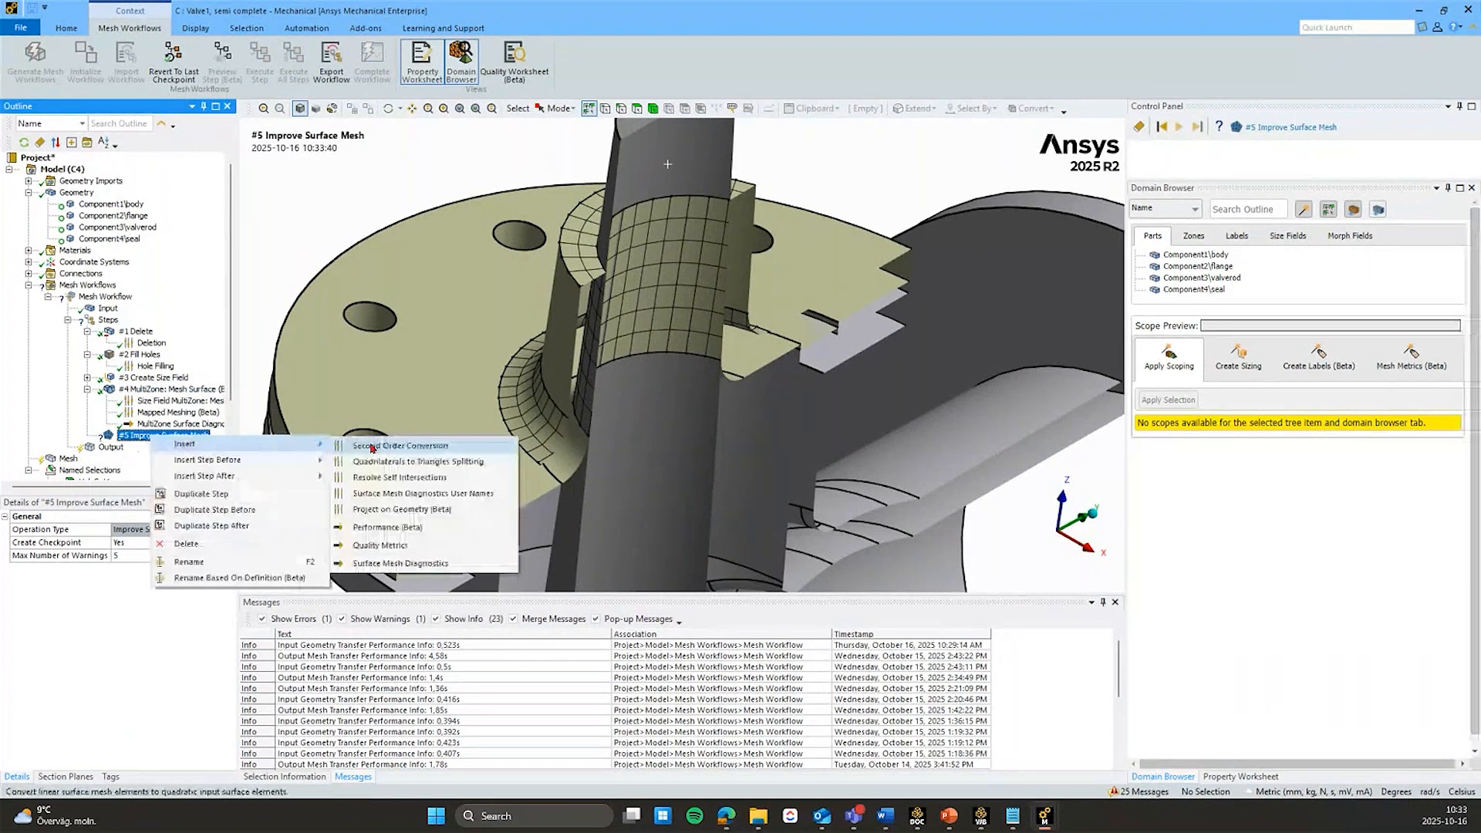
pyautogui.click(436, 462)
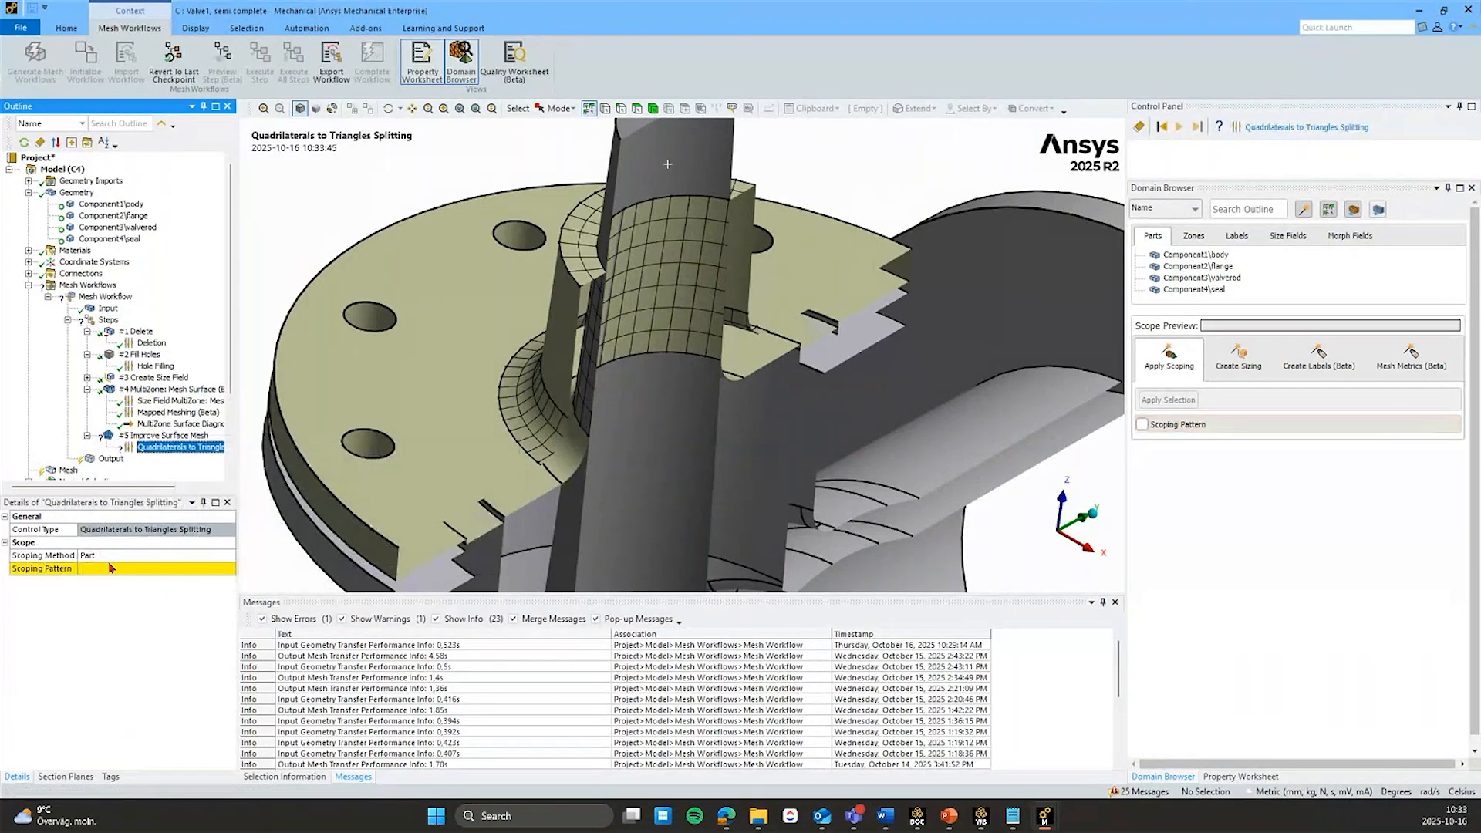
pyautogui.click(112, 570)
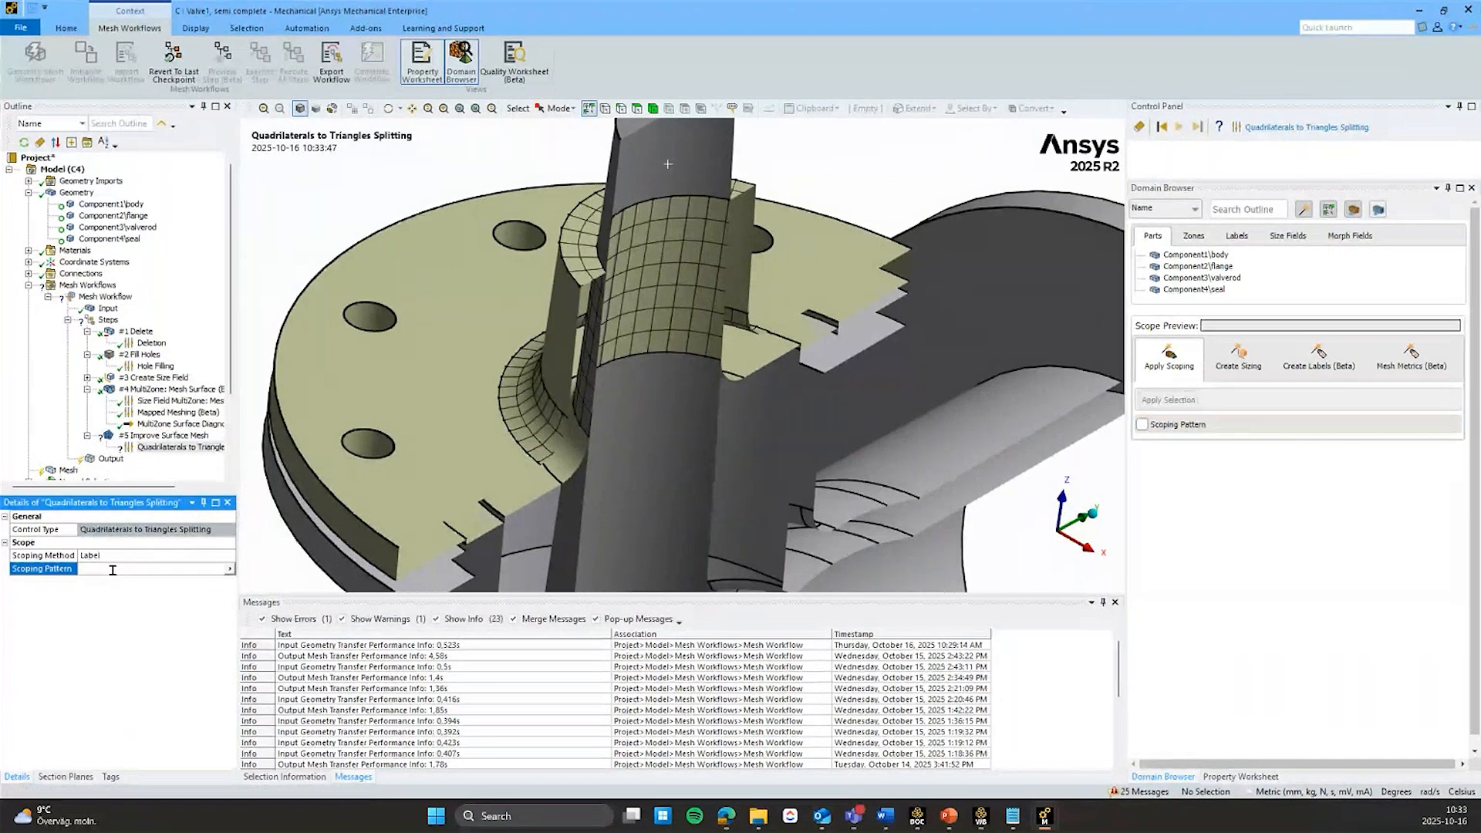
pyautogui.write('Mapped.*')
pyautogui.press('Return')
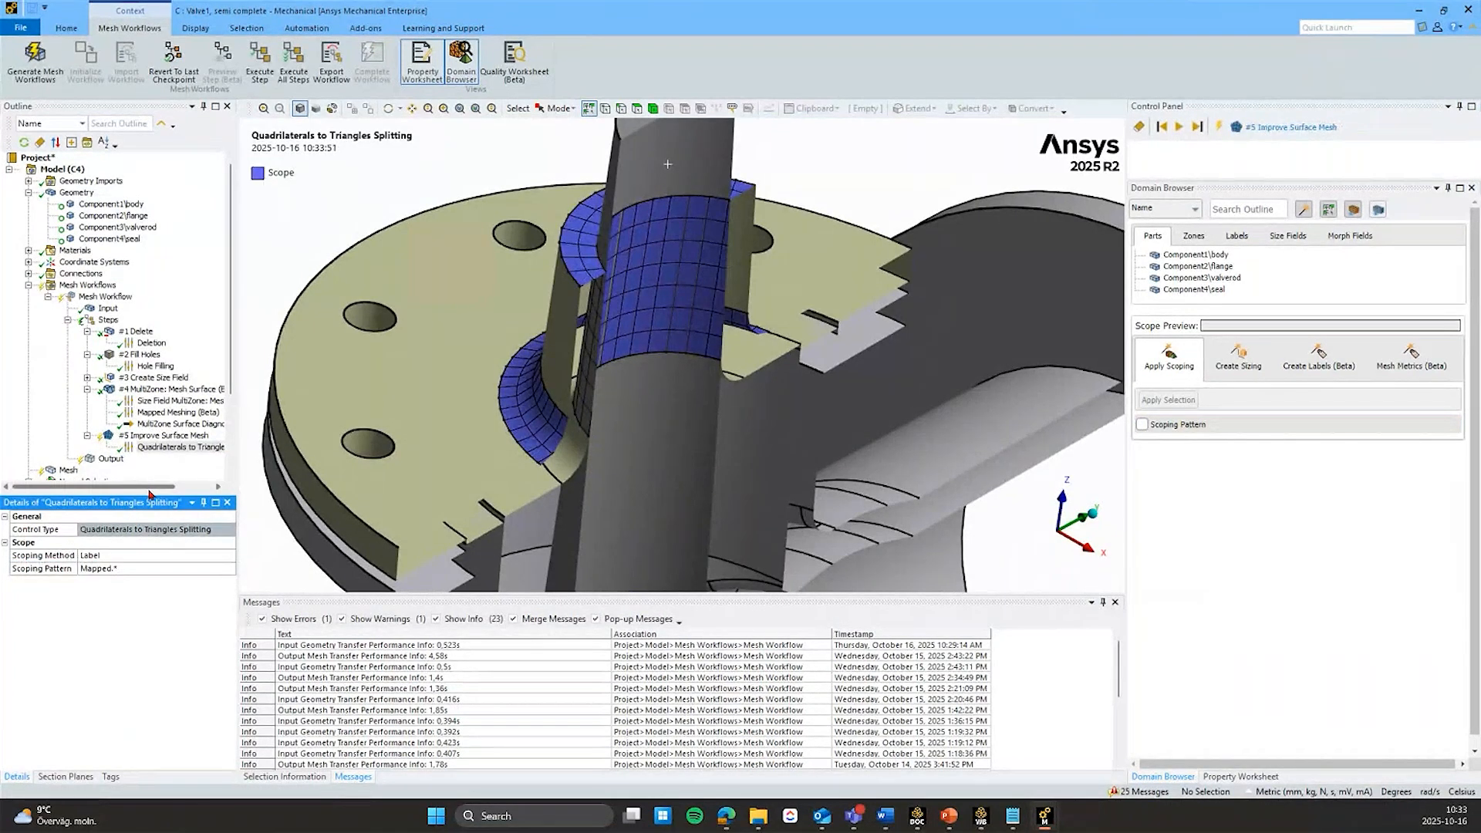
# Step: Execute the #5 Improve Surface Mesh step and view the split faces and the whole valve
pyautogui.rightClick(202, 435)
pyautogui.click(263, 440)
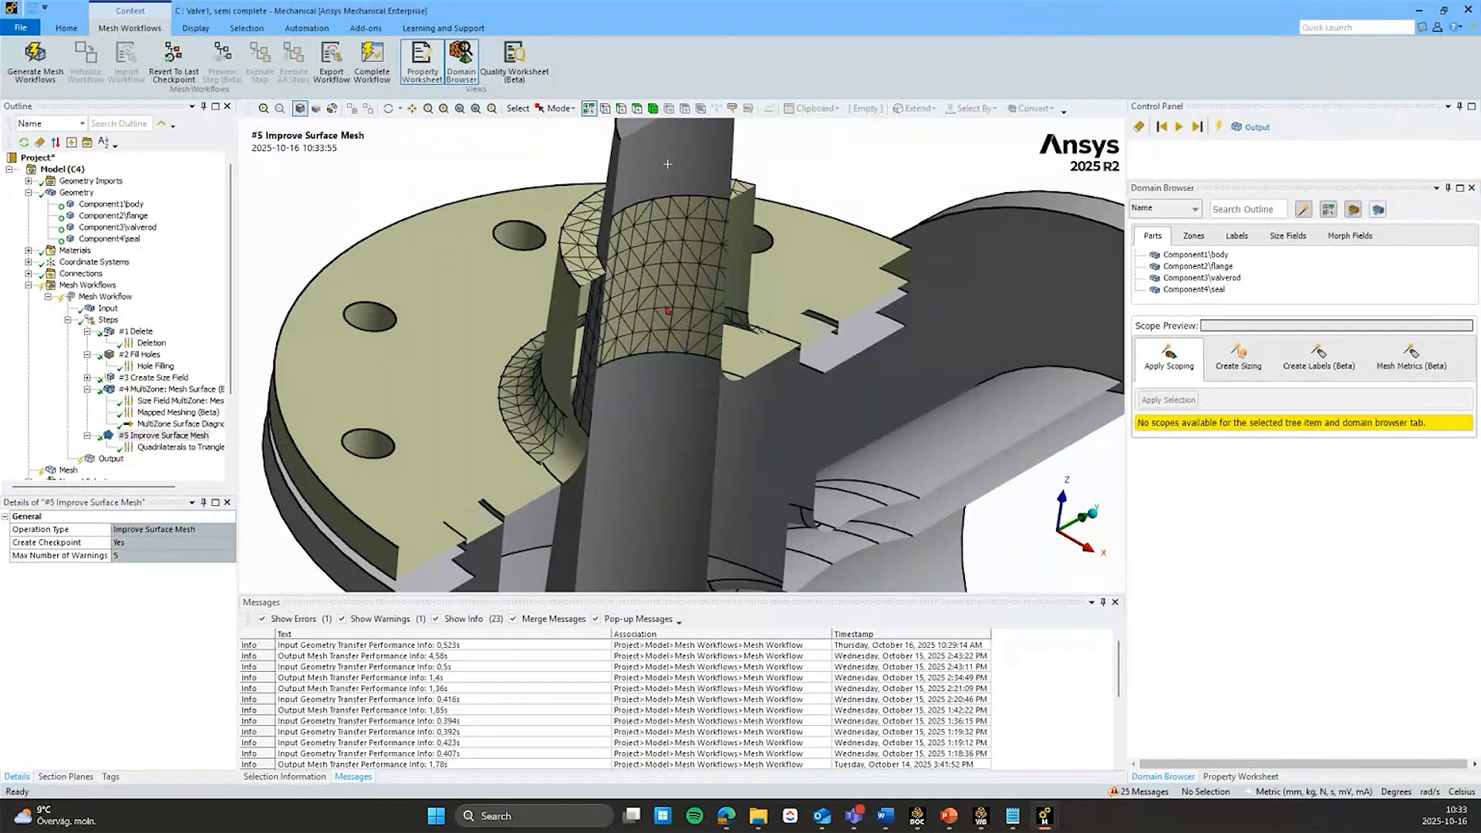
pyautogui.moveTo(638, 313); pyautogui.dragTo(569, 296, button='middle')
pyautogui.scroll(-3, 569, 296)
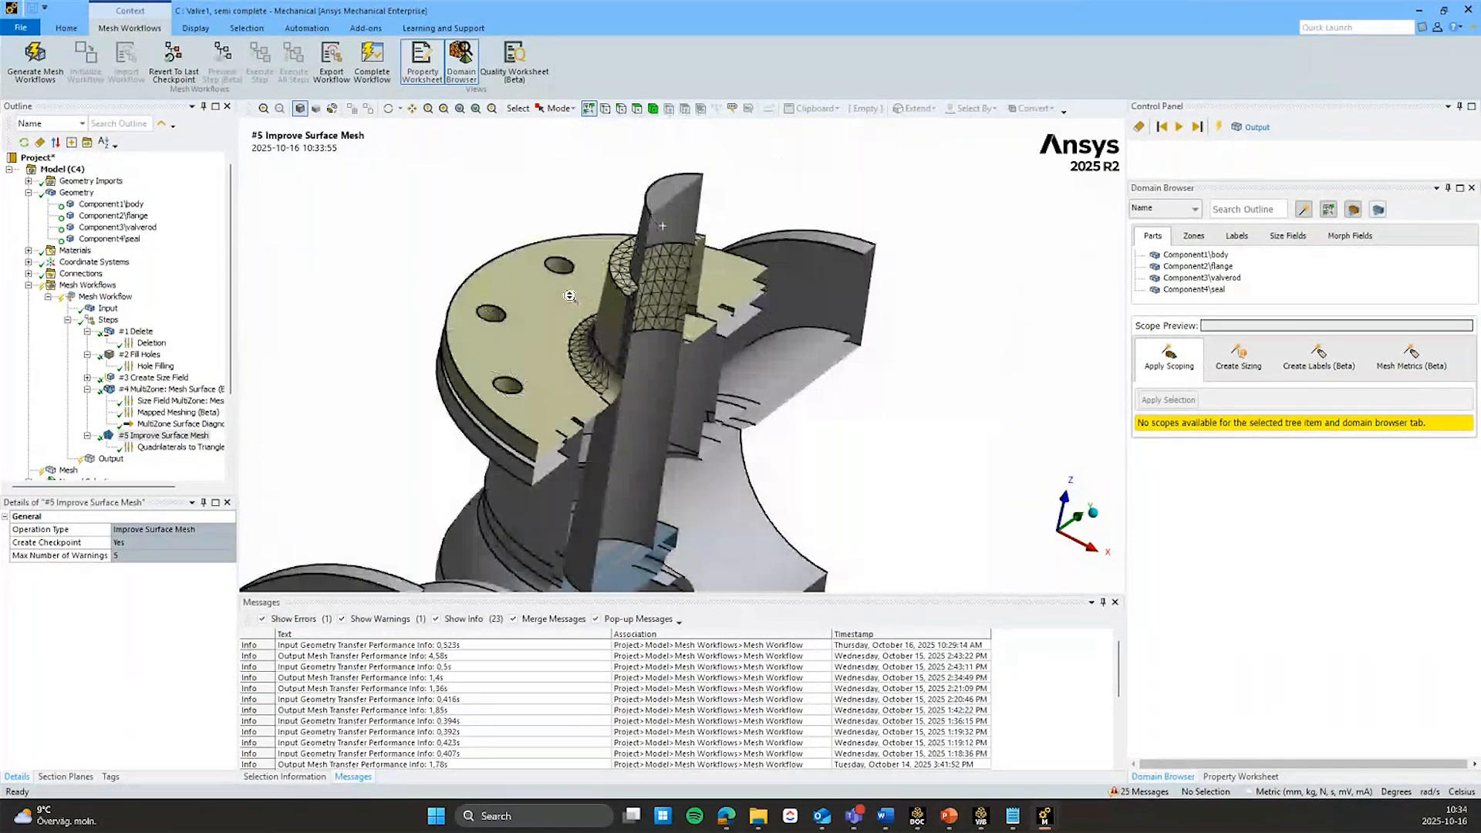
pyautogui.scroll(-5, 569, 297)
pyautogui.keyDown('ctrl'); pyautogui.moveTo(609, 417); pyautogui.dragTo(653, 353, button='middle'); pyautogui.keyUp('ctrl')
pyautogui.scroll(2, 621, 383)
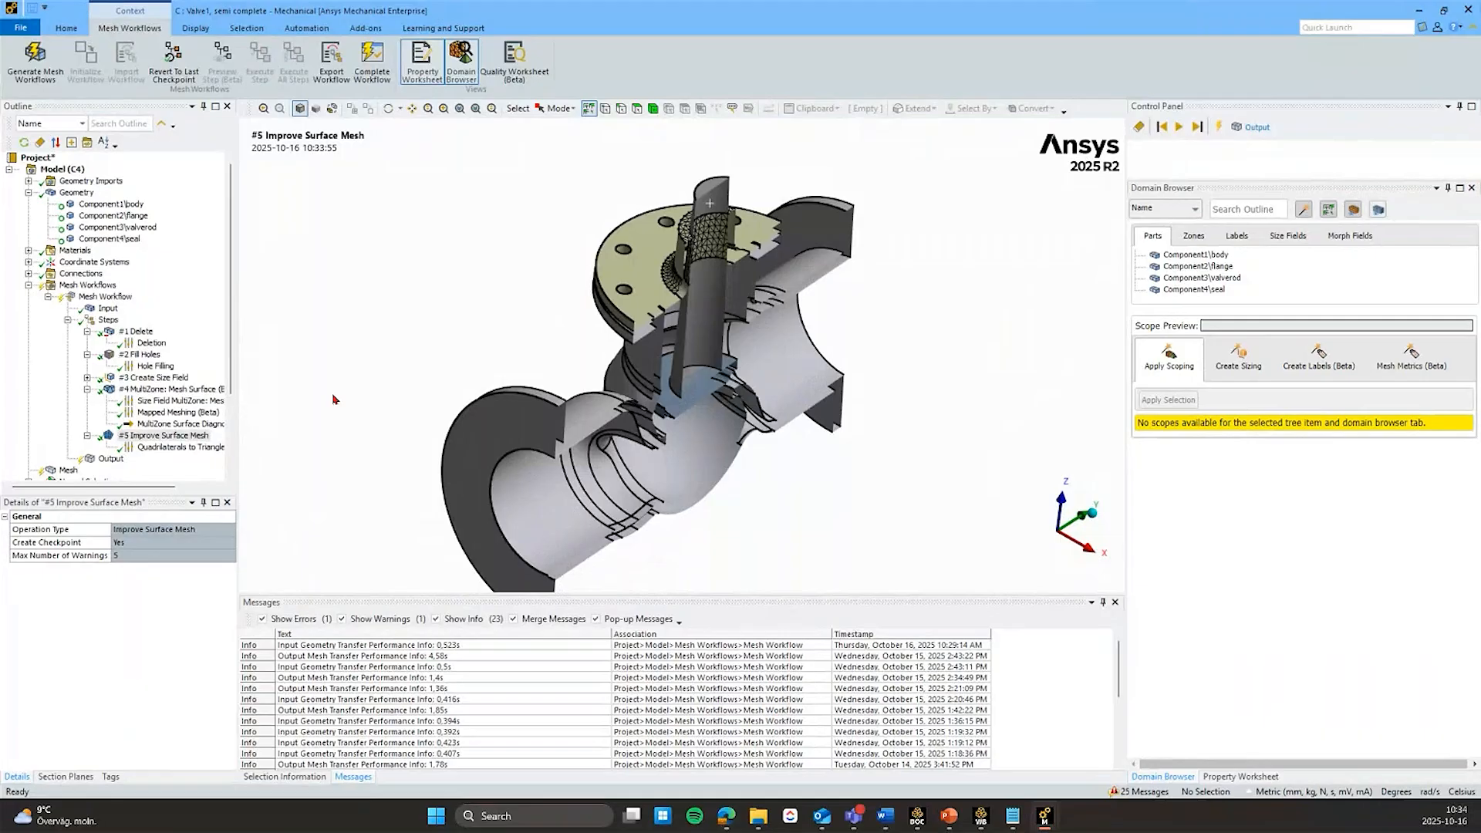
# Step: Insert a Mesh Surface step with a Constant Size Surface Mesher control after #5 Improve Surface Mesh
pyautogui.rightClick(152, 436)
pyautogui.moveTo(231, 480)
pyautogui.moveTo(408, 480)
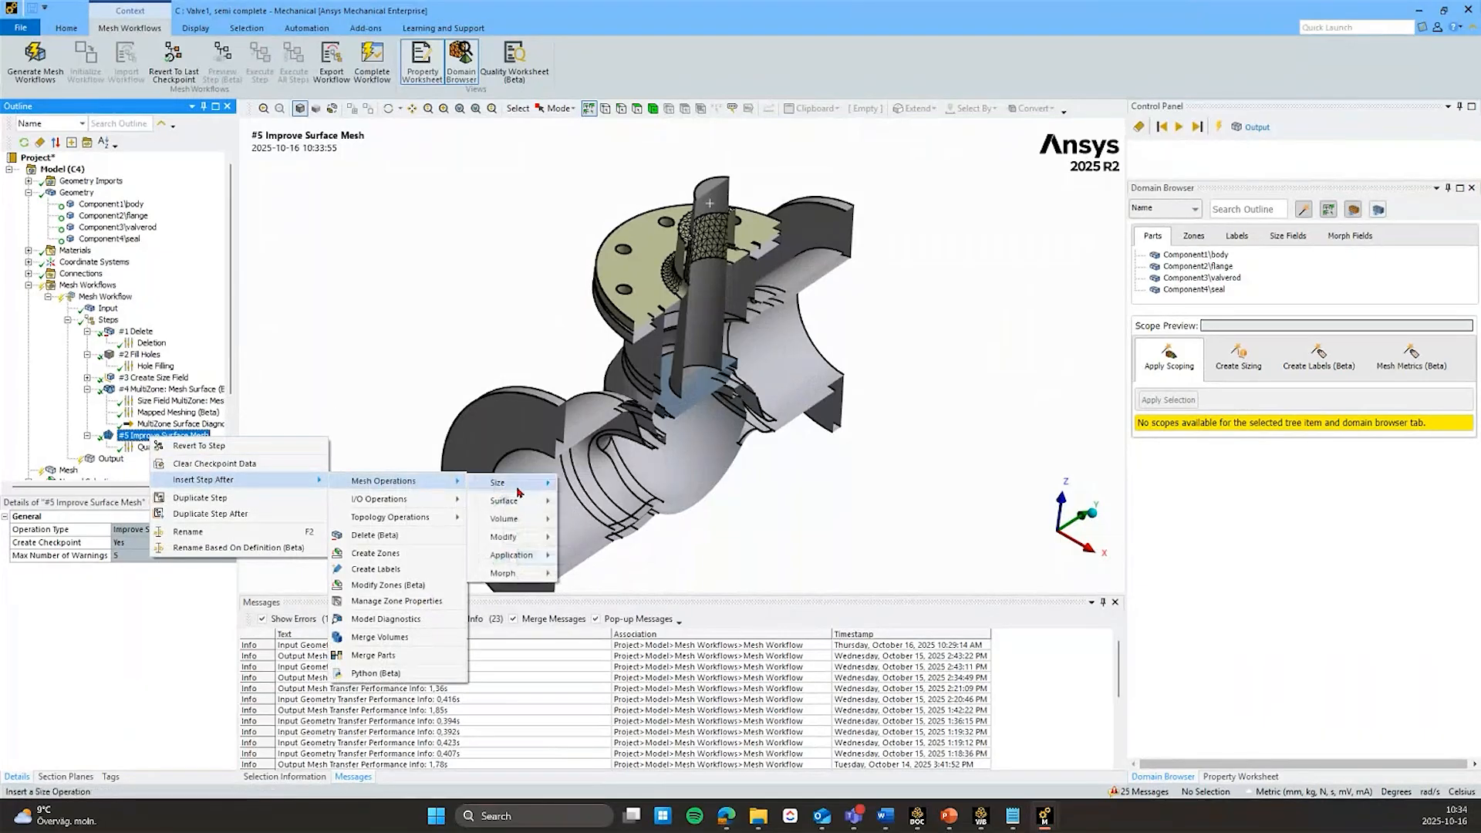
pyautogui.moveTo(516, 500)
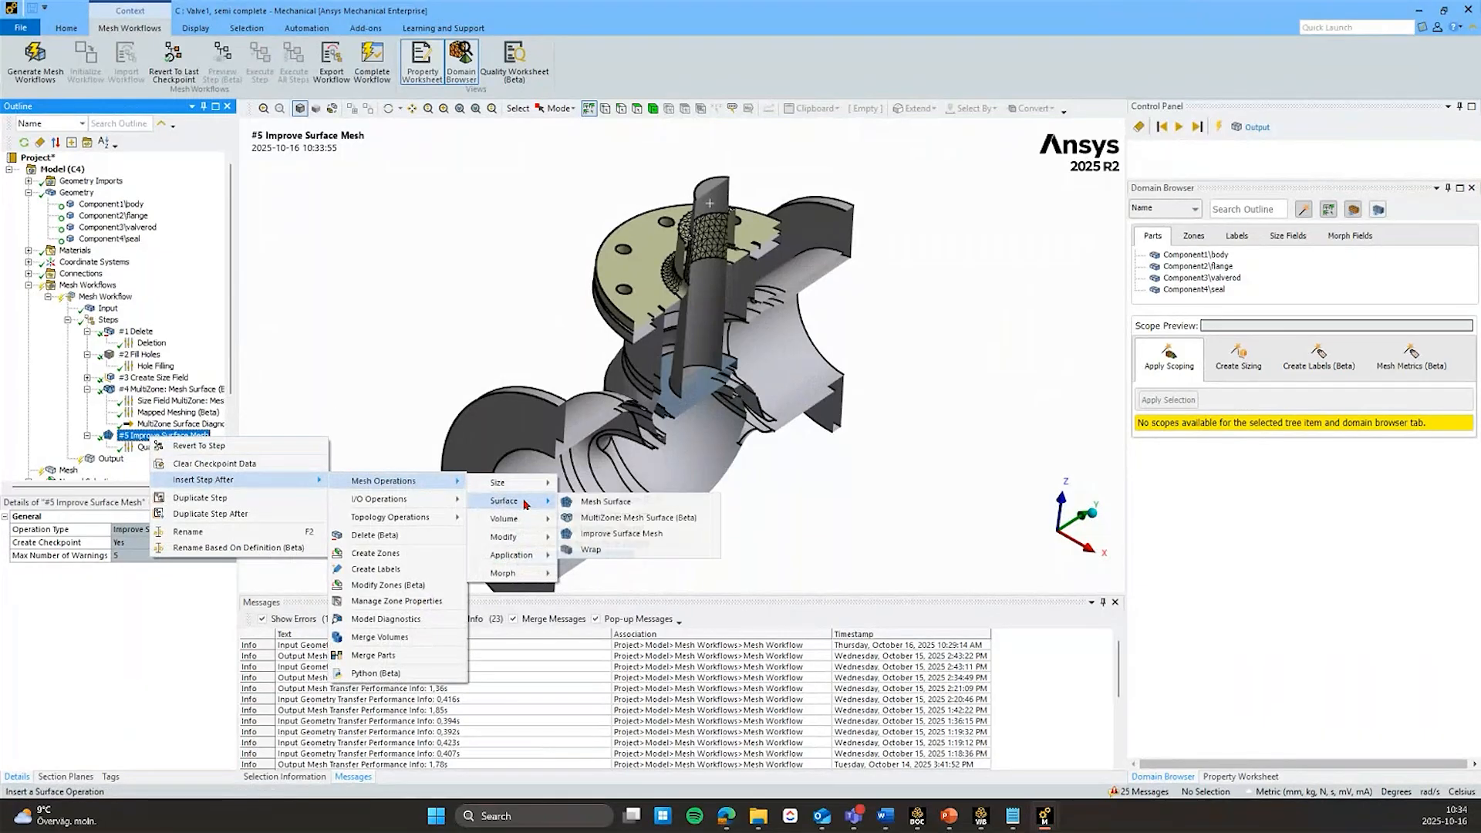
pyautogui.click(604, 502)
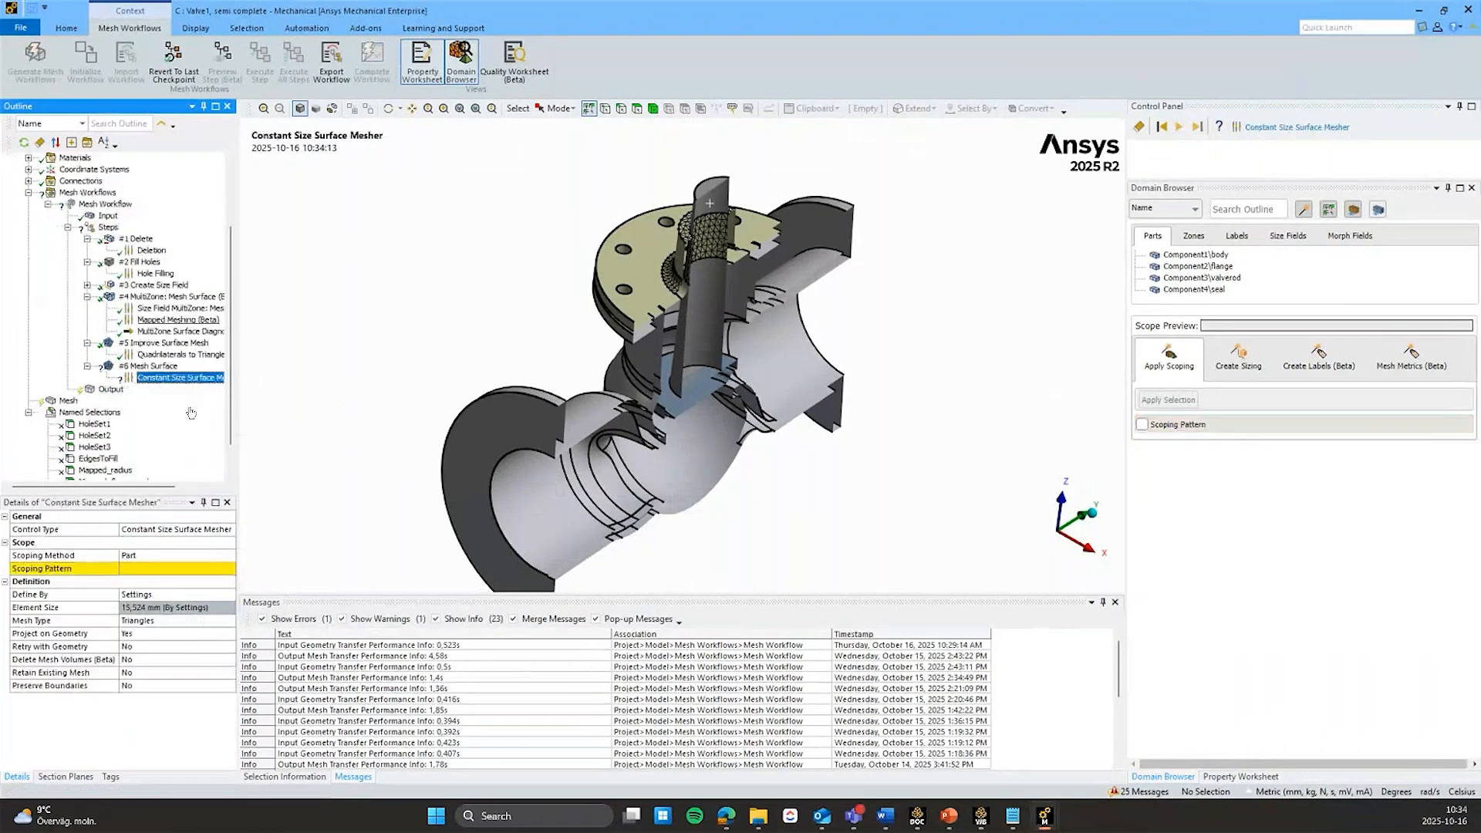
# Step: Change the #6 Mesh Surface control type to Size Field Surface Mesher and define its size field by Outcome
pyautogui.scroll(-1, 190, 412)
pyautogui.click(166, 529)
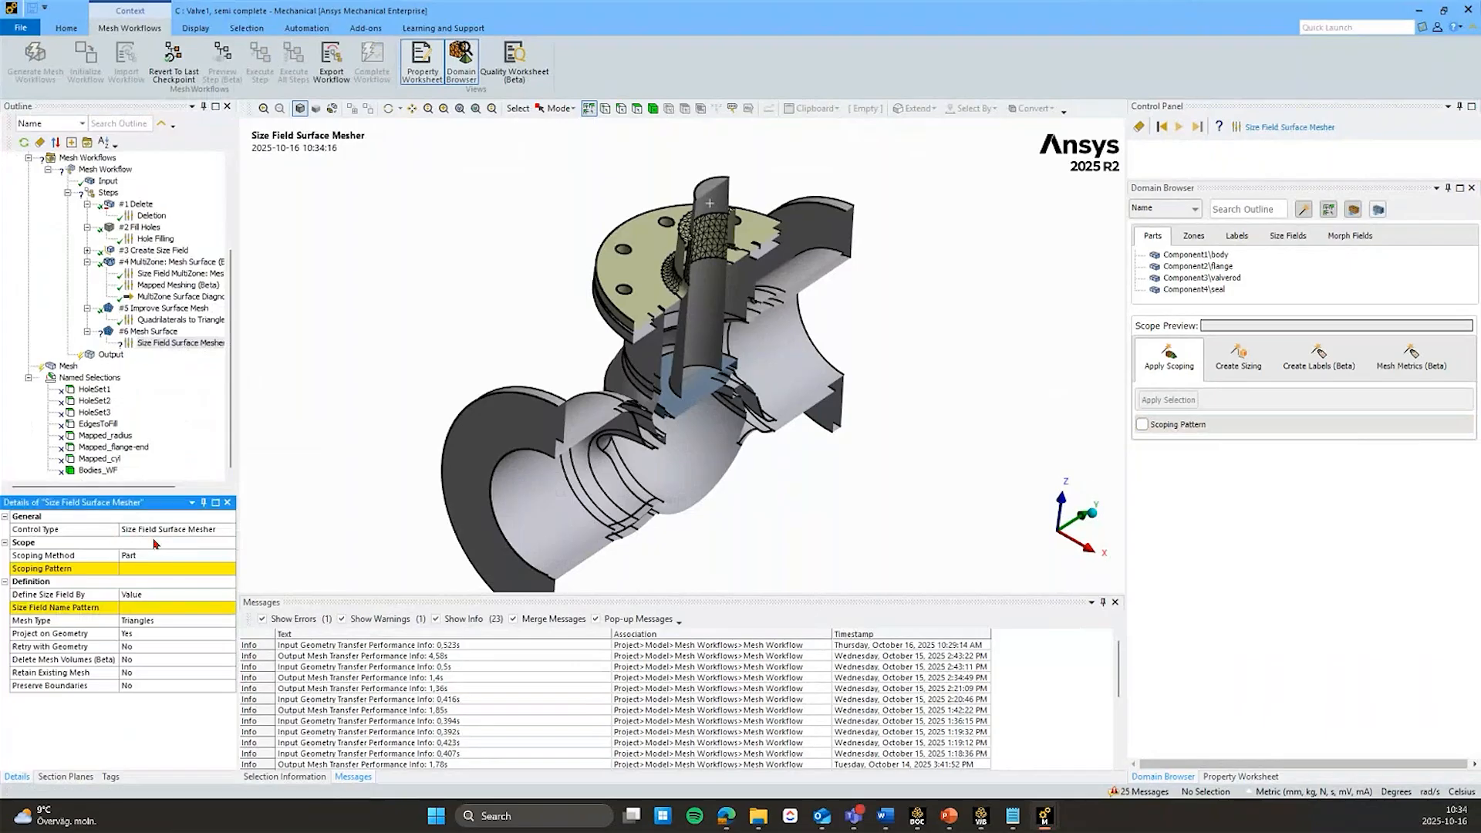
pyautogui.doubleClick(153, 594)
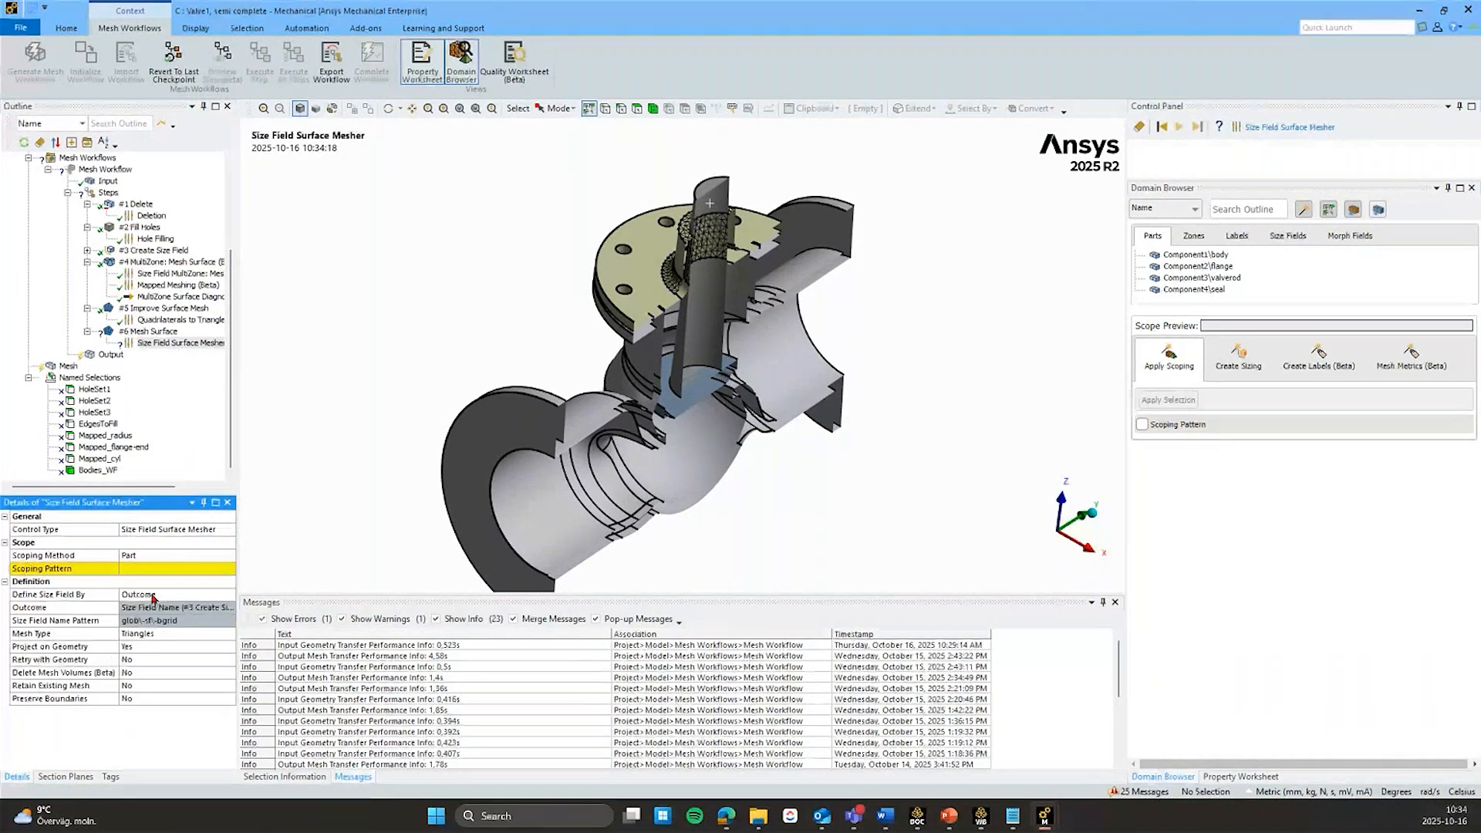
# Step: Scope the Size Field Surface Mesher control to all parts with the pattern .*
pyautogui.click(54, 569)
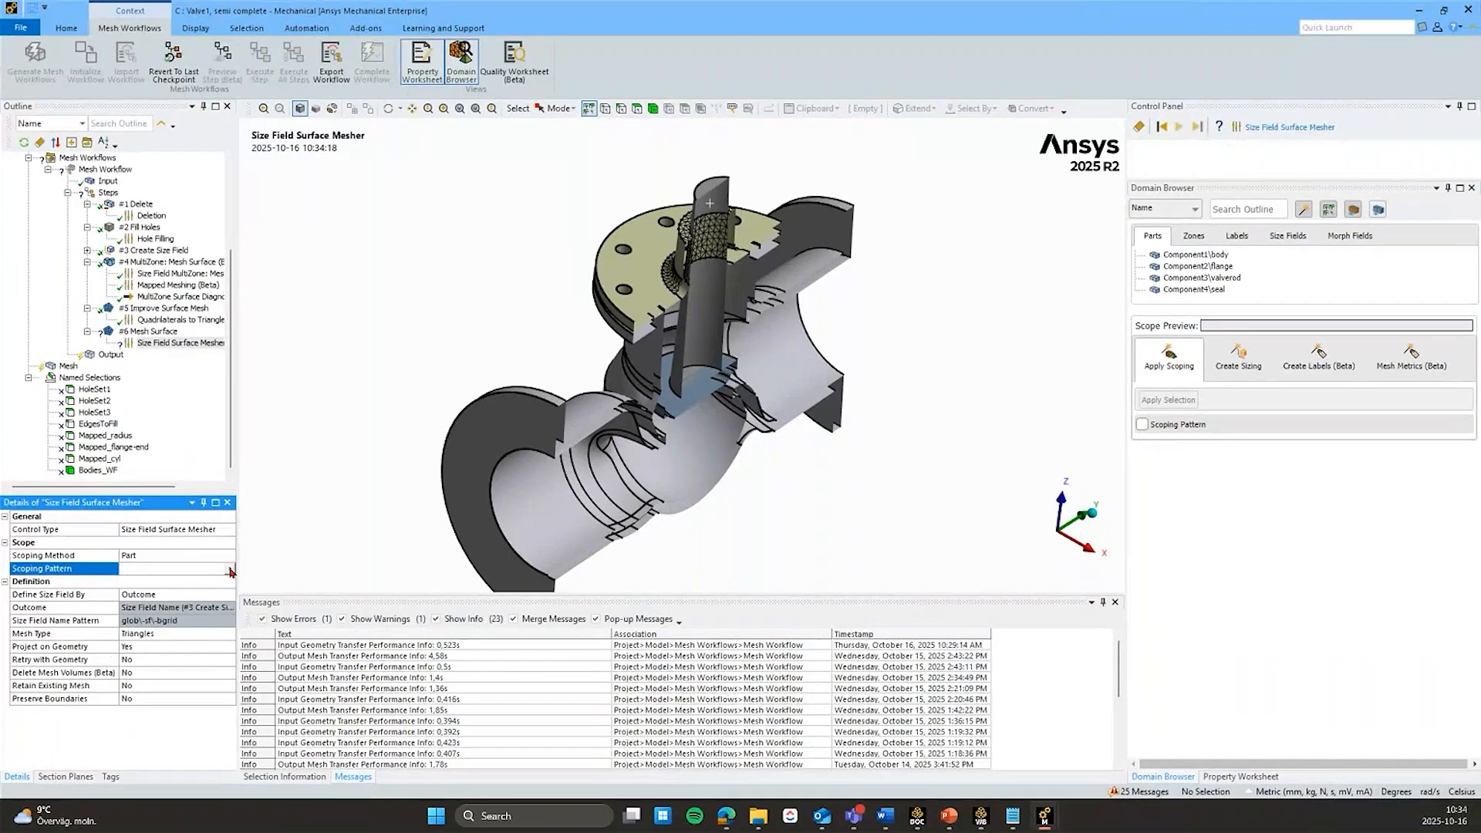
pyautogui.click(140, 570)
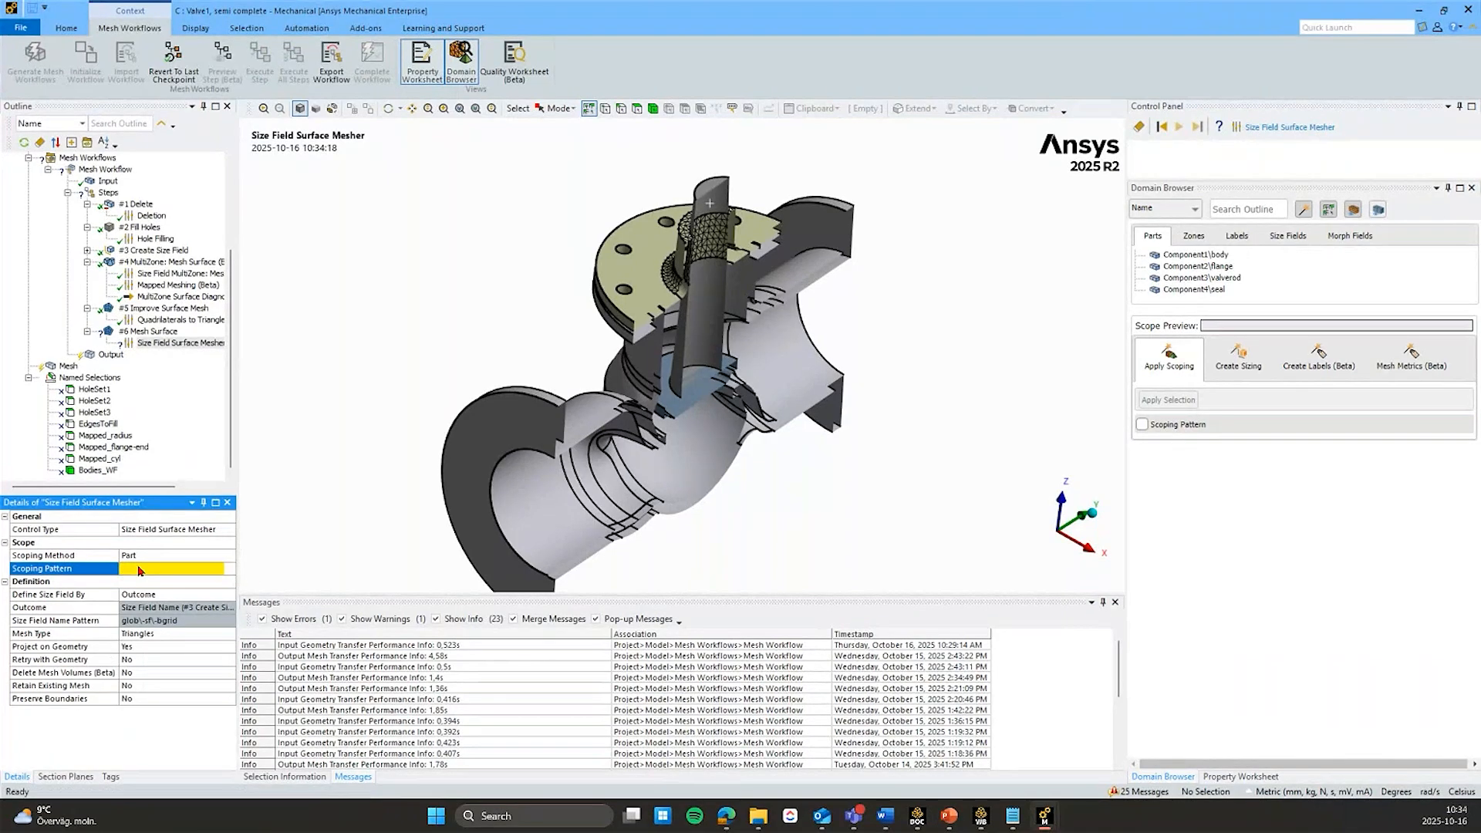
pyautogui.write('.*')
pyautogui.press('Return')
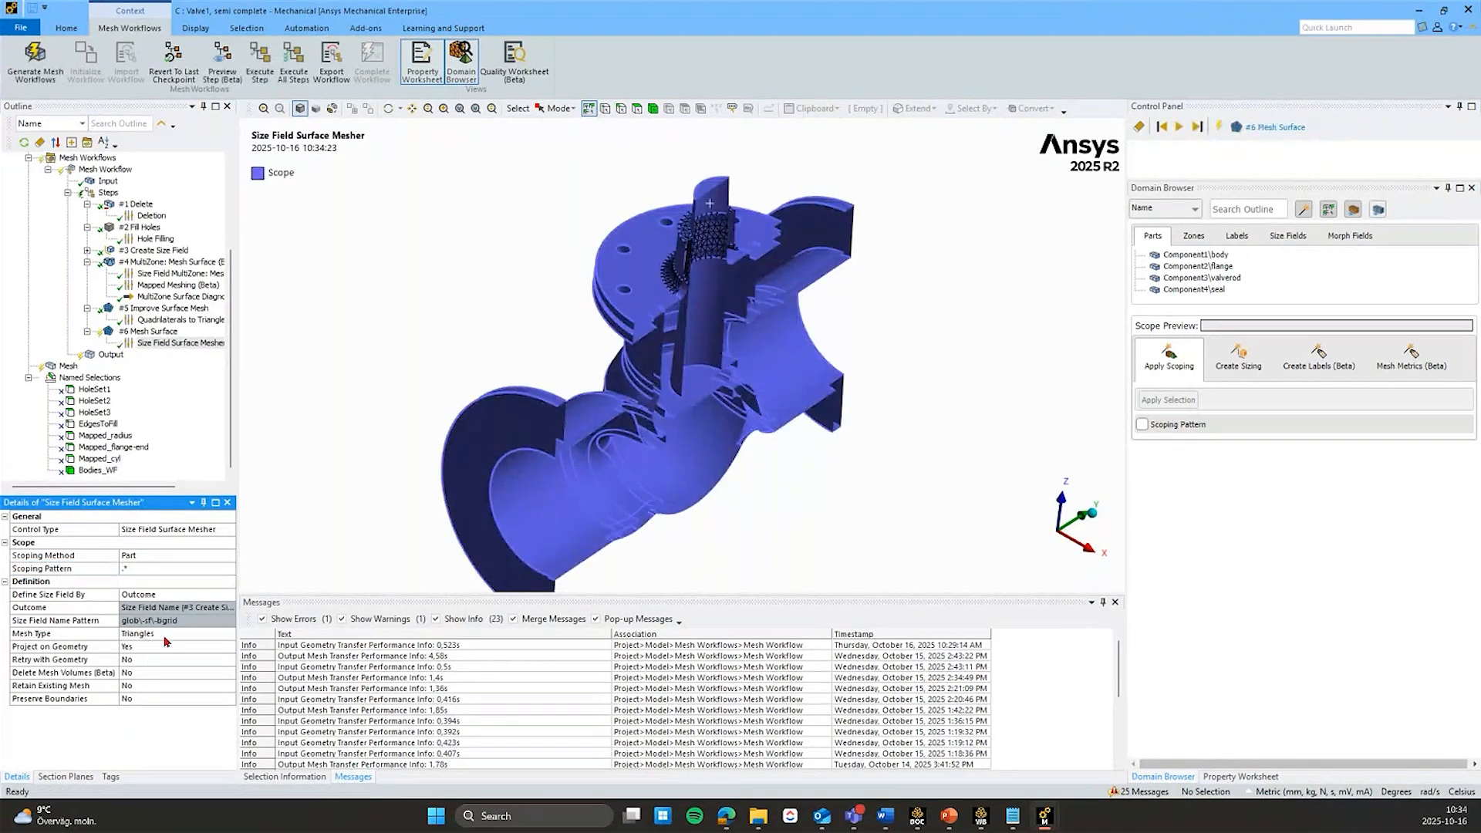
# Step: Keep the mesh type as Triangles and set Retain Existing Mesh to Yes for the Size Field Surface Mesher
pyautogui.click(165, 634)
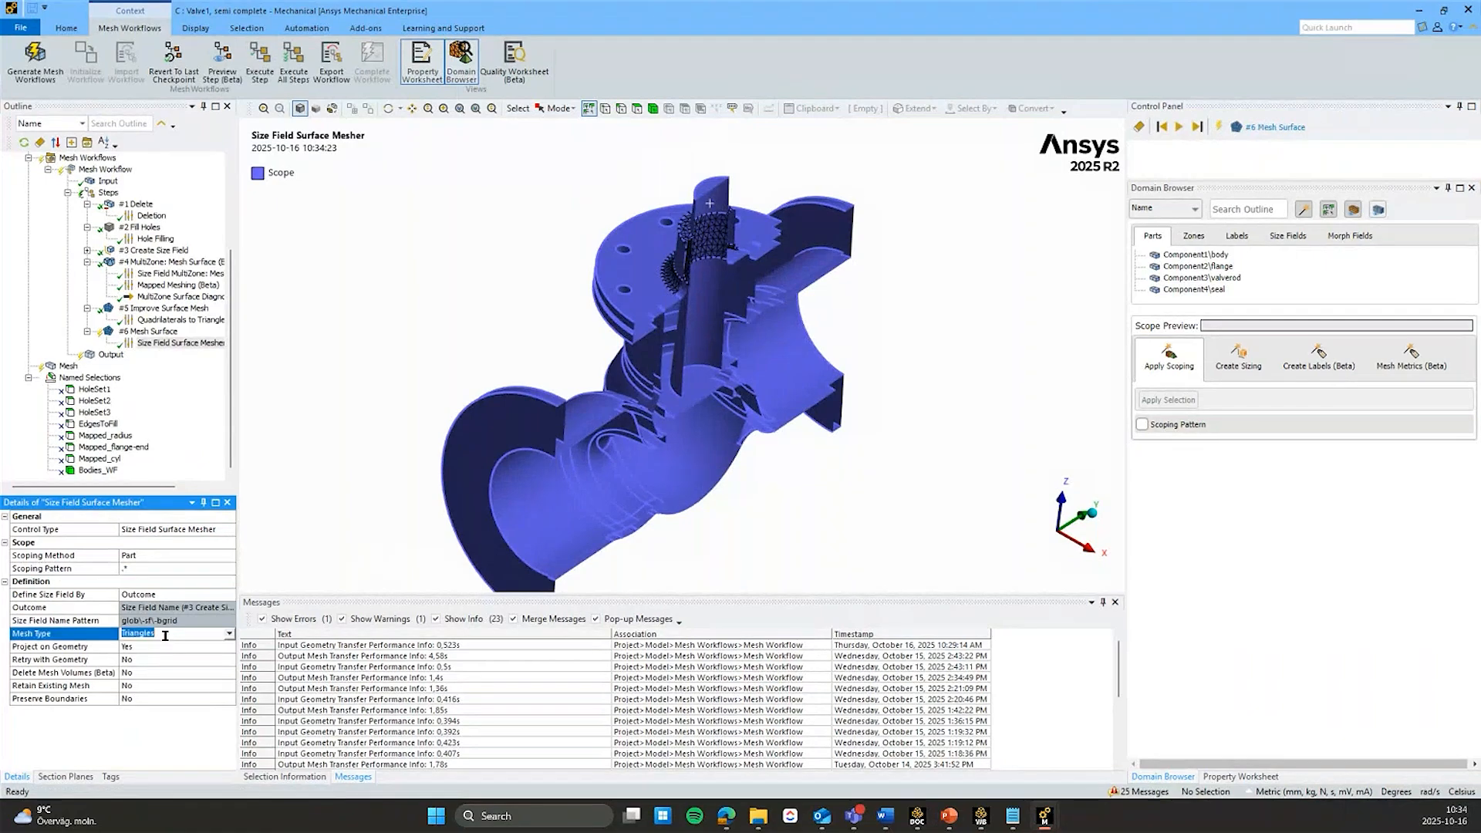
pyautogui.click(129, 685)
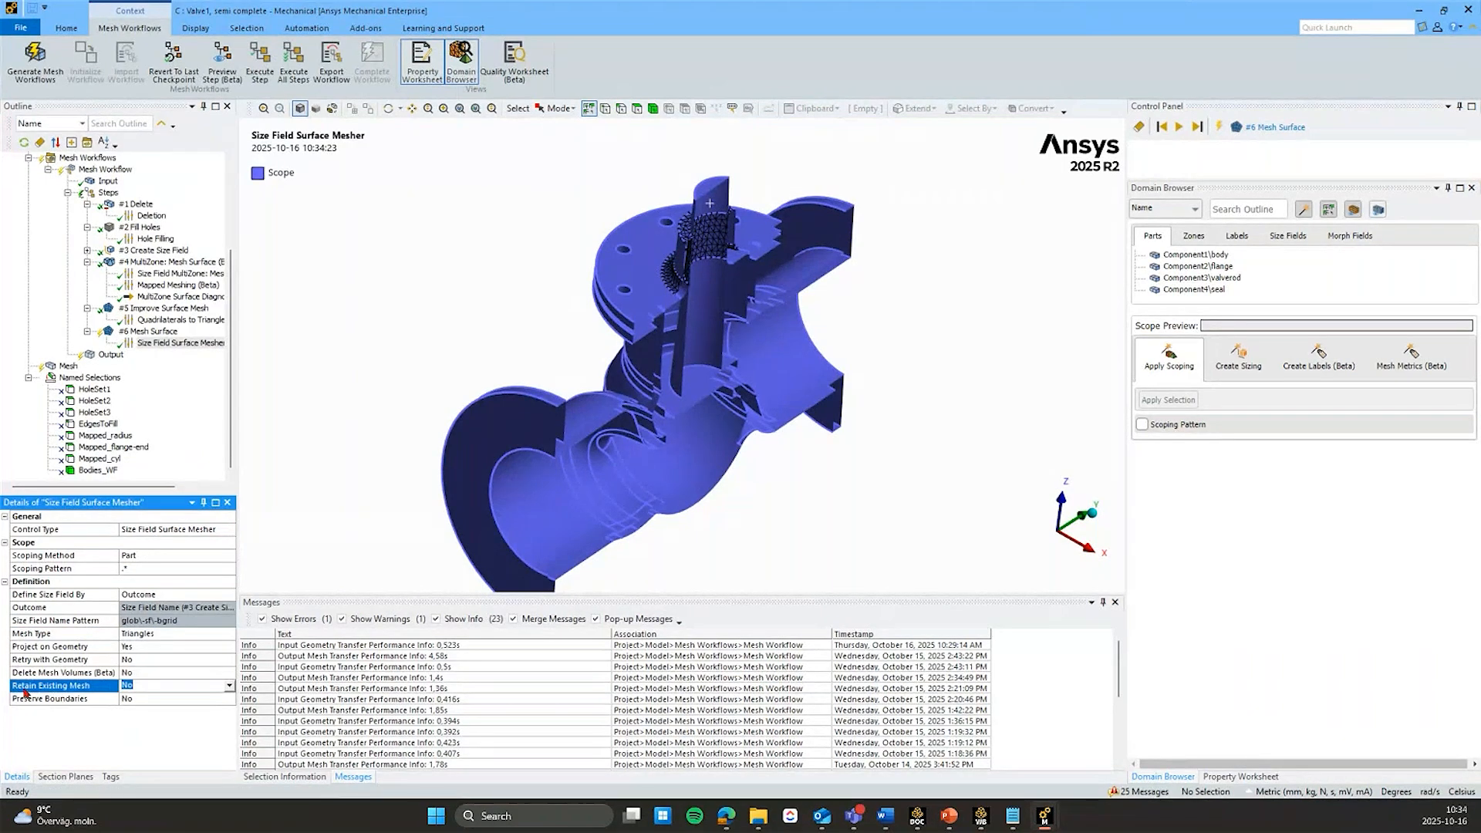
pyautogui.click(147, 686)
pyautogui.click(228, 686)
pyautogui.click(145, 706)
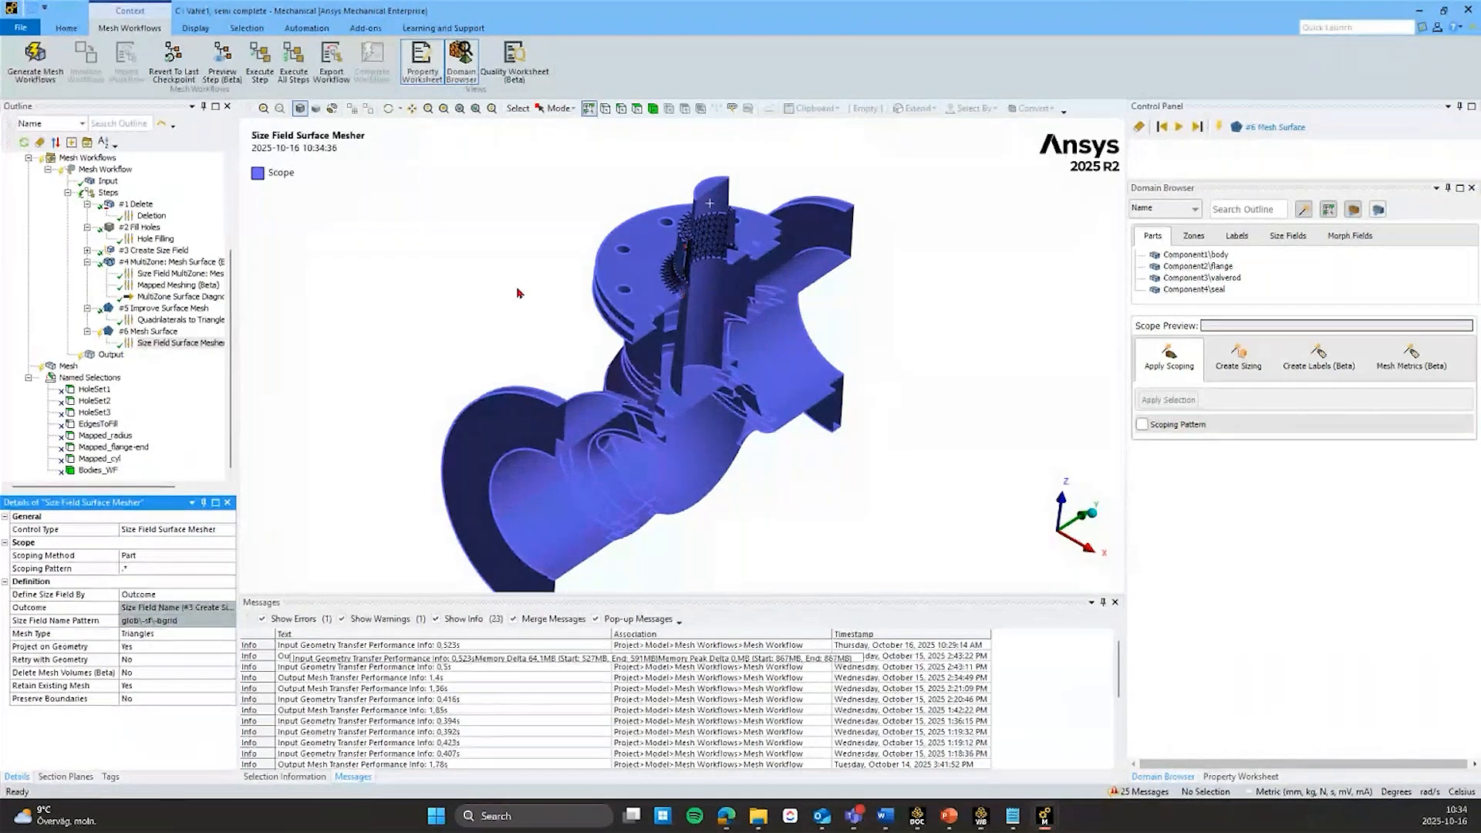
# Step: Execute the #6 Mesh Surface step and orbit the valve to check its surface mesh
pyautogui.rightClick(153, 334)
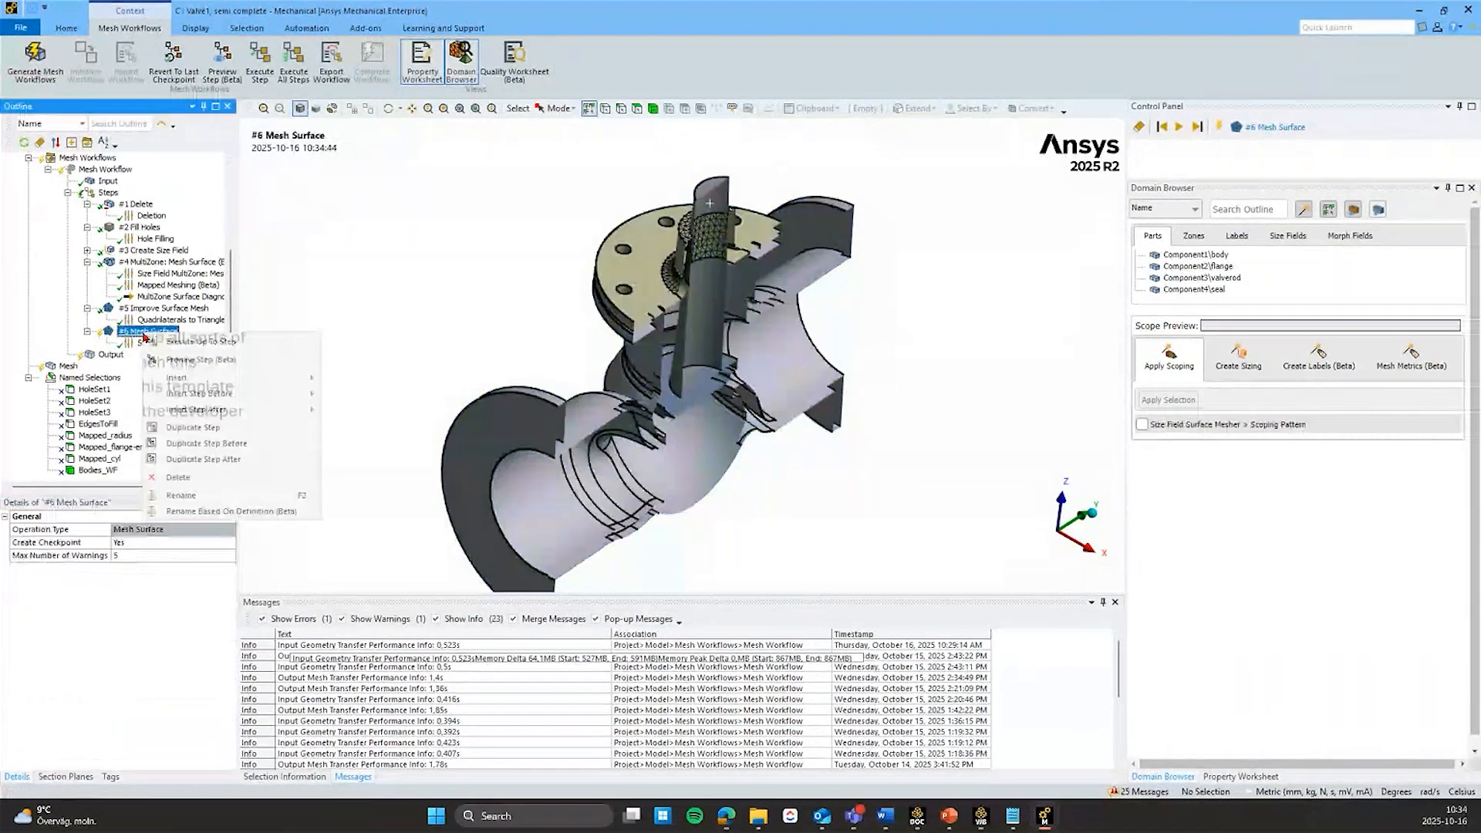
pyautogui.click(194, 344)
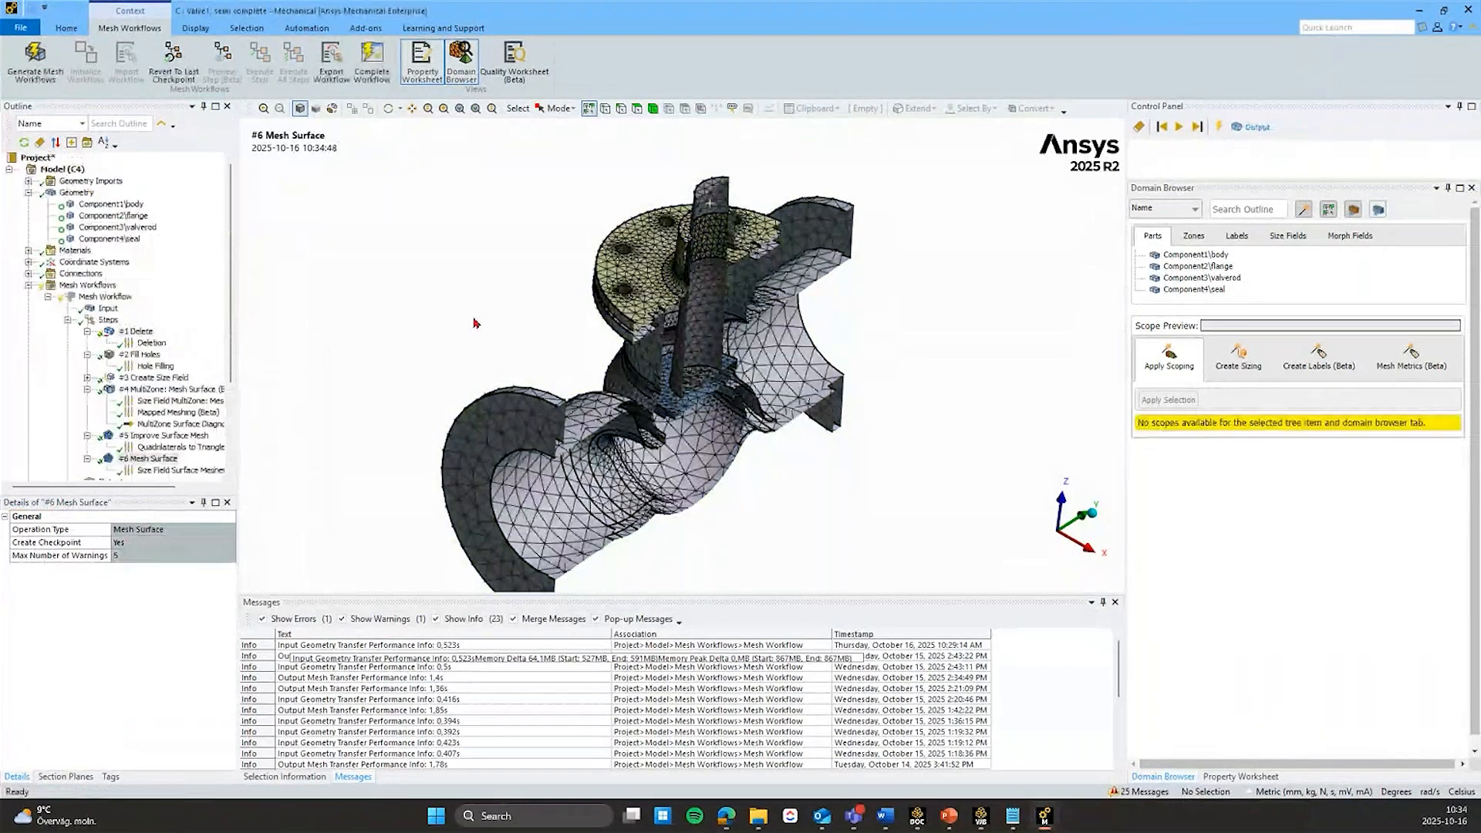
pyautogui.moveTo(472, 324); pyautogui.dragTo(631, 310, button='middle')
pyautogui.middleClick(632, 312)
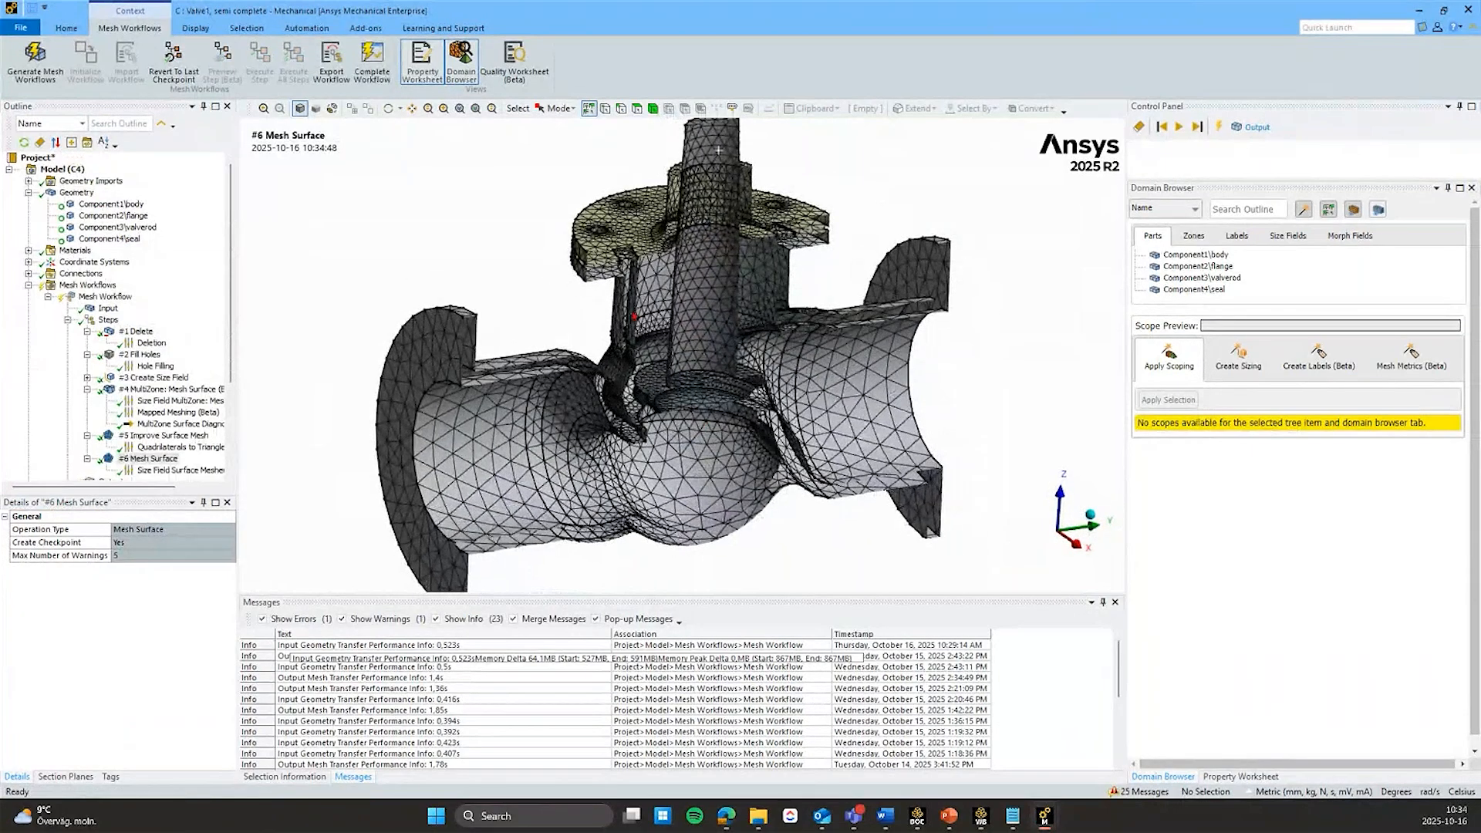
# Step: Insert a Mesh Volume step after the #6 Mesh Surface step
pyautogui.scroll(-1, 115, 324)
pyautogui.rightClick(151, 412)
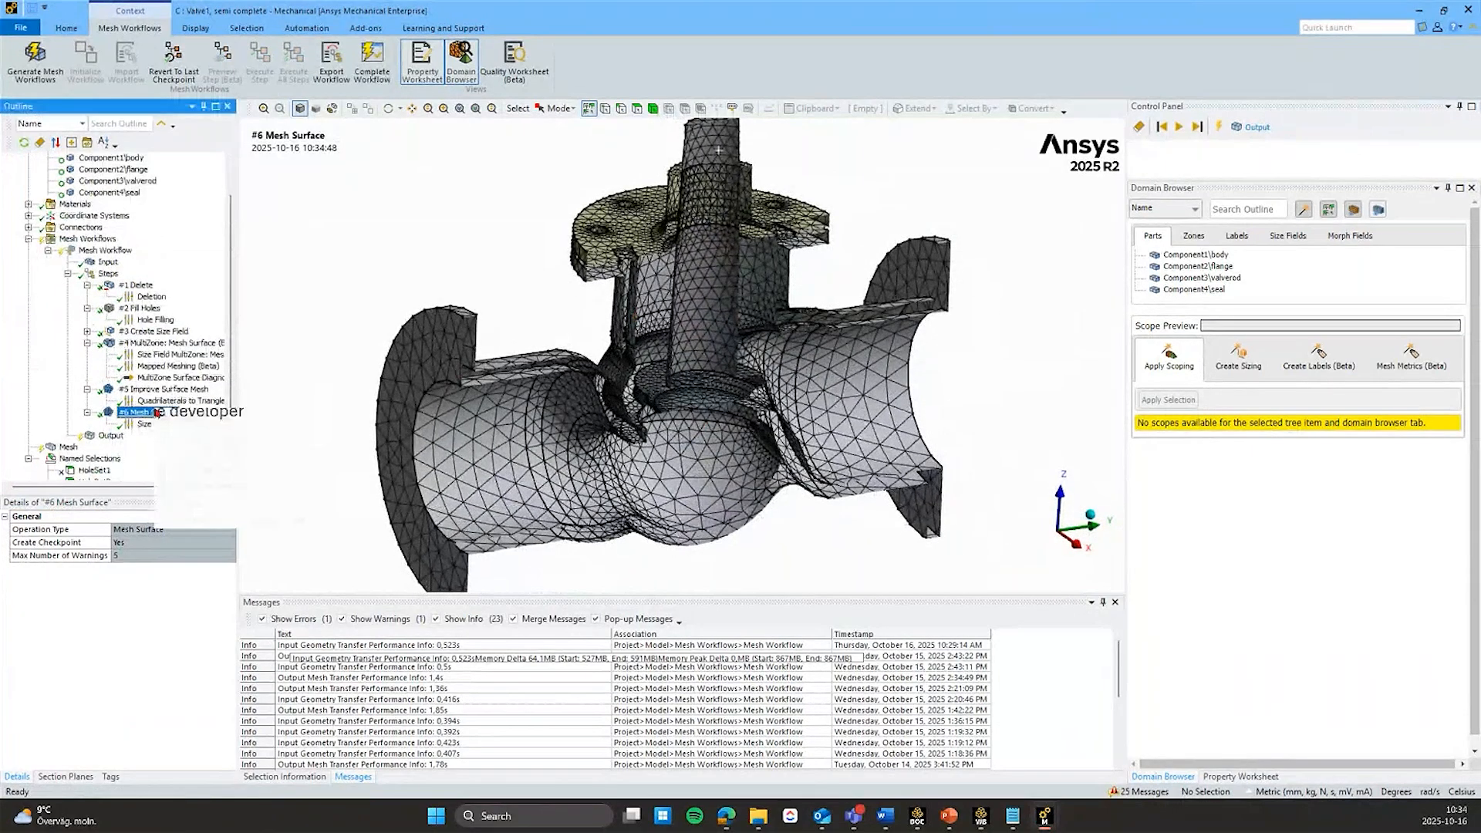
pyautogui.moveTo(276, 455)
pyautogui.moveTo(401, 453)
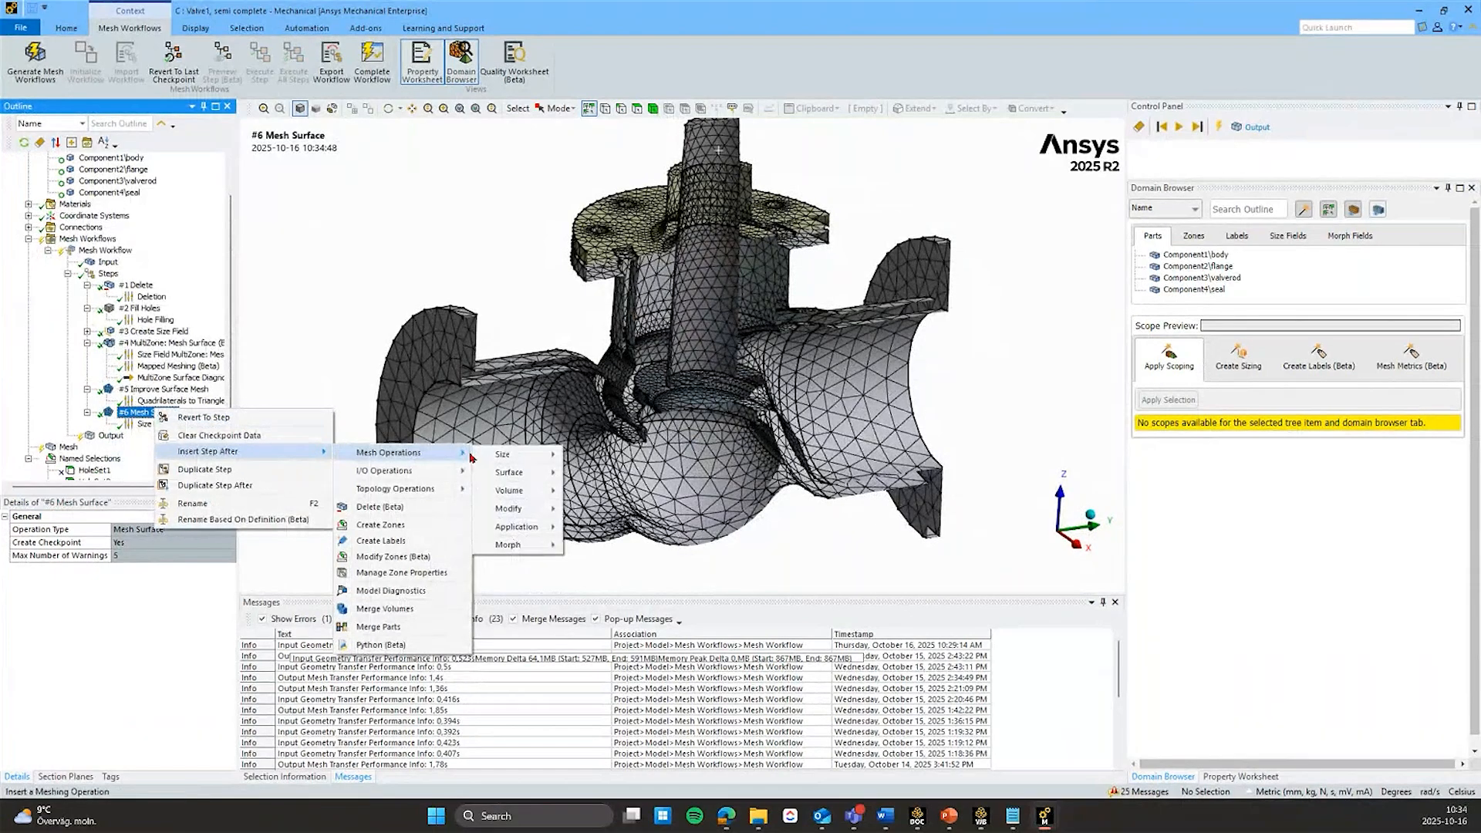
pyautogui.moveTo(536, 490)
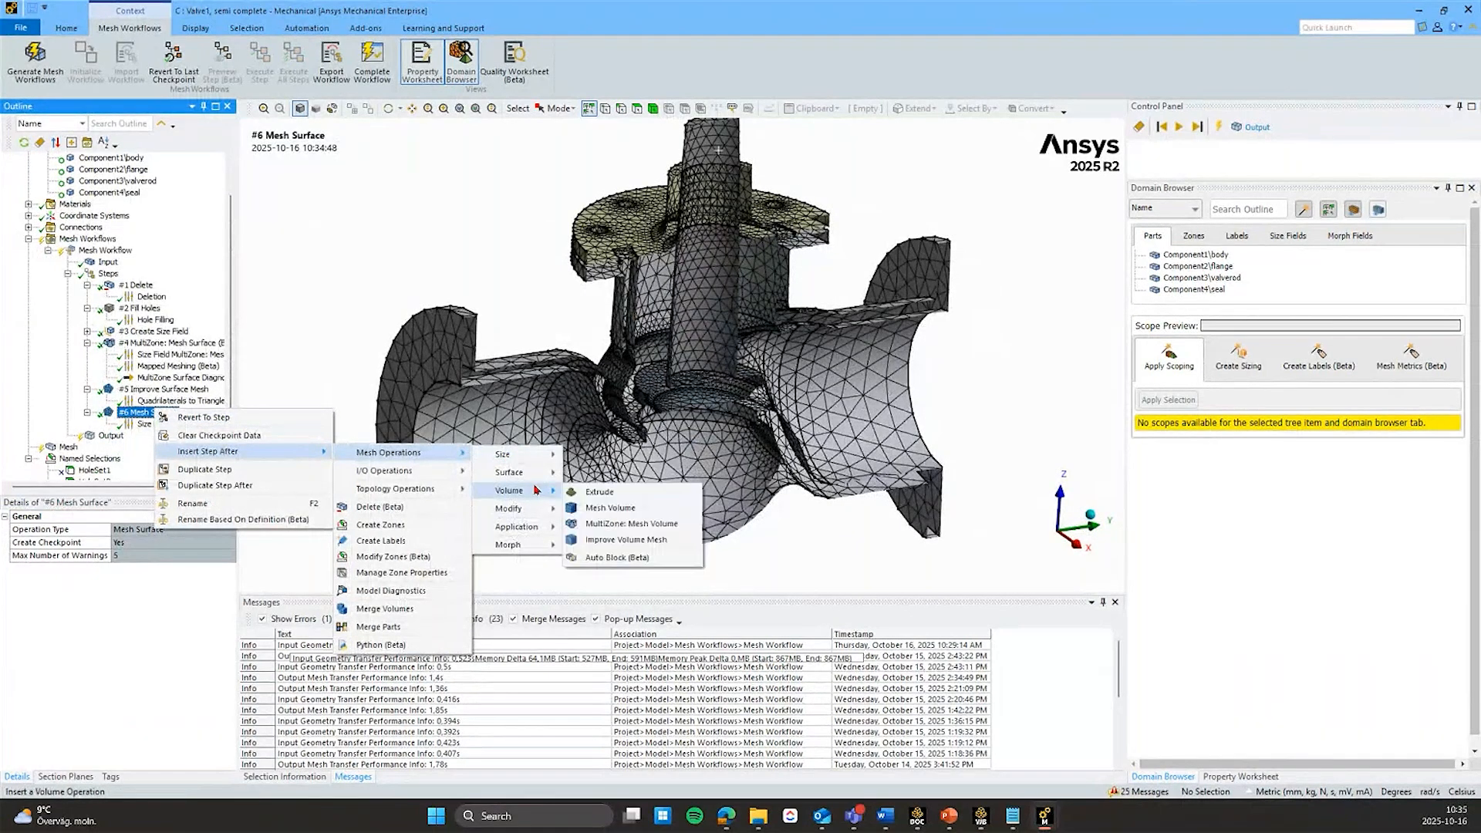
pyautogui.click(626, 508)
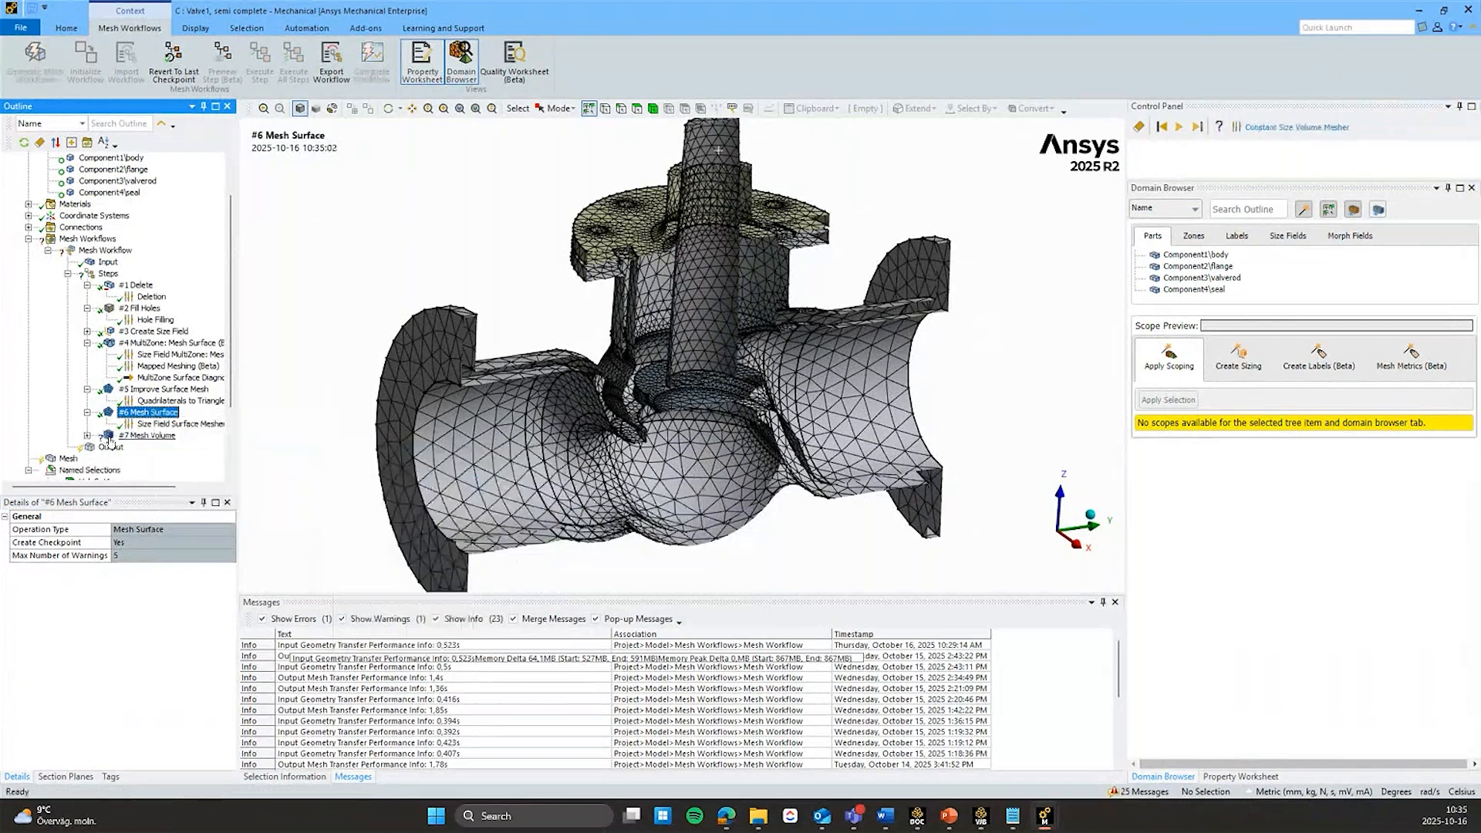
# Step: Change the control type of the #7 Mesh Volume step to Size Field Volume Mesher
pyautogui.click(87, 436)
pyautogui.click(158, 447)
pyautogui.doubleClick(160, 532)
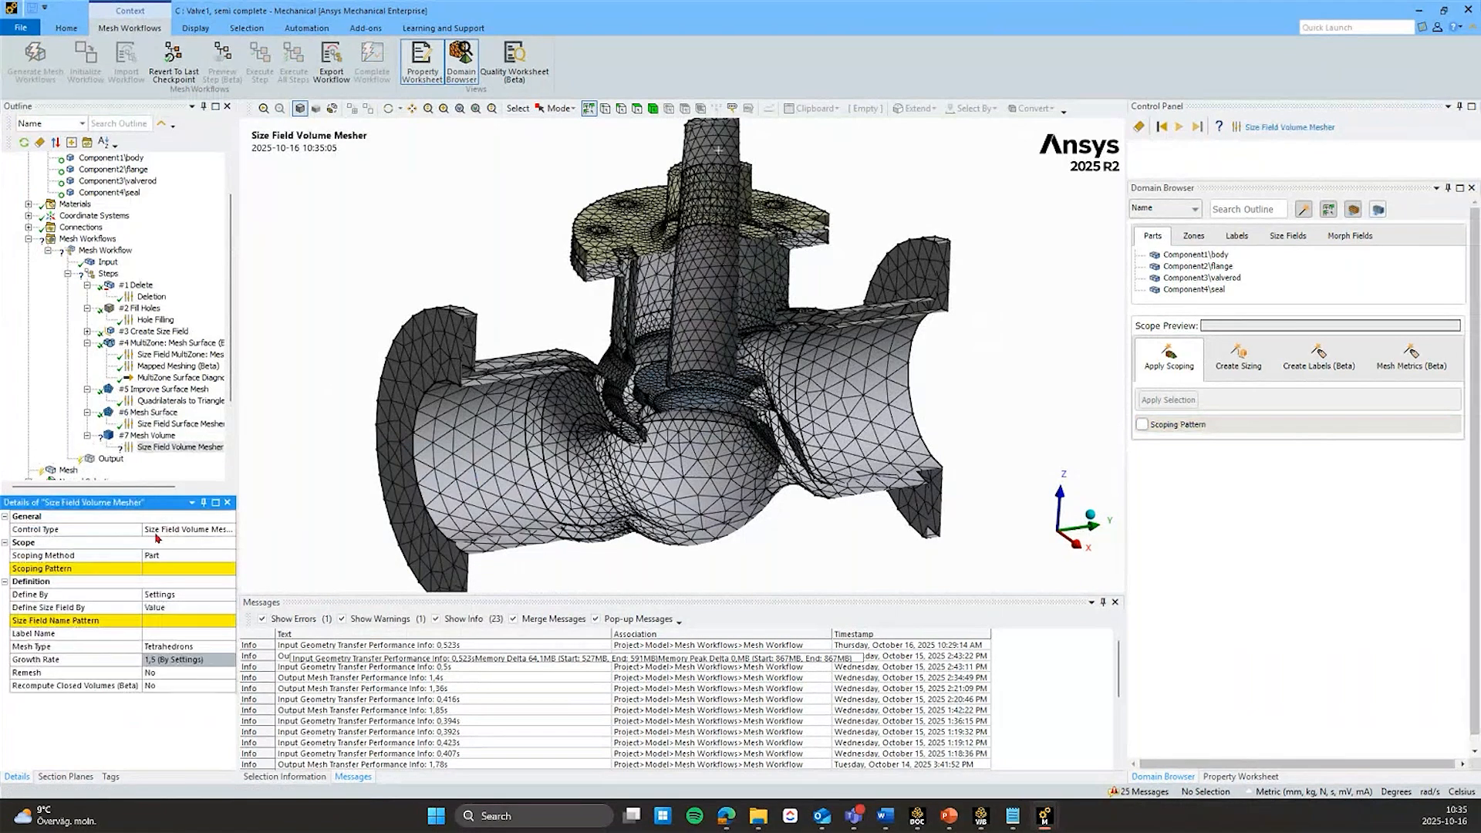
# Step: Scope the Size Field Volume Mesher to all parts with the pattern .* and define its size field by Outcome
pyautogui.click(167, 569)
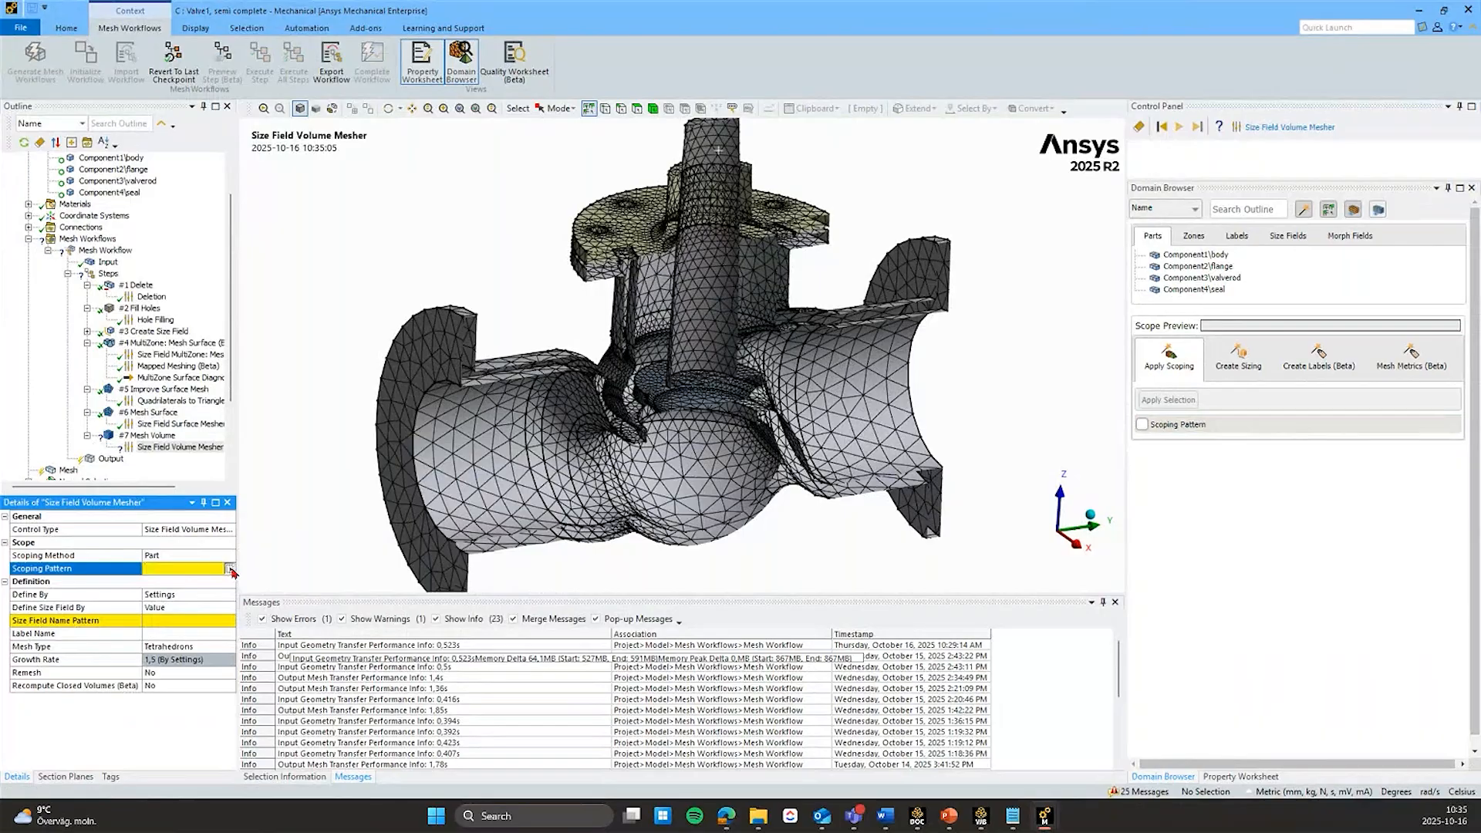
pyautogui.click(231, 570)
pyautogui.click(266, 579)
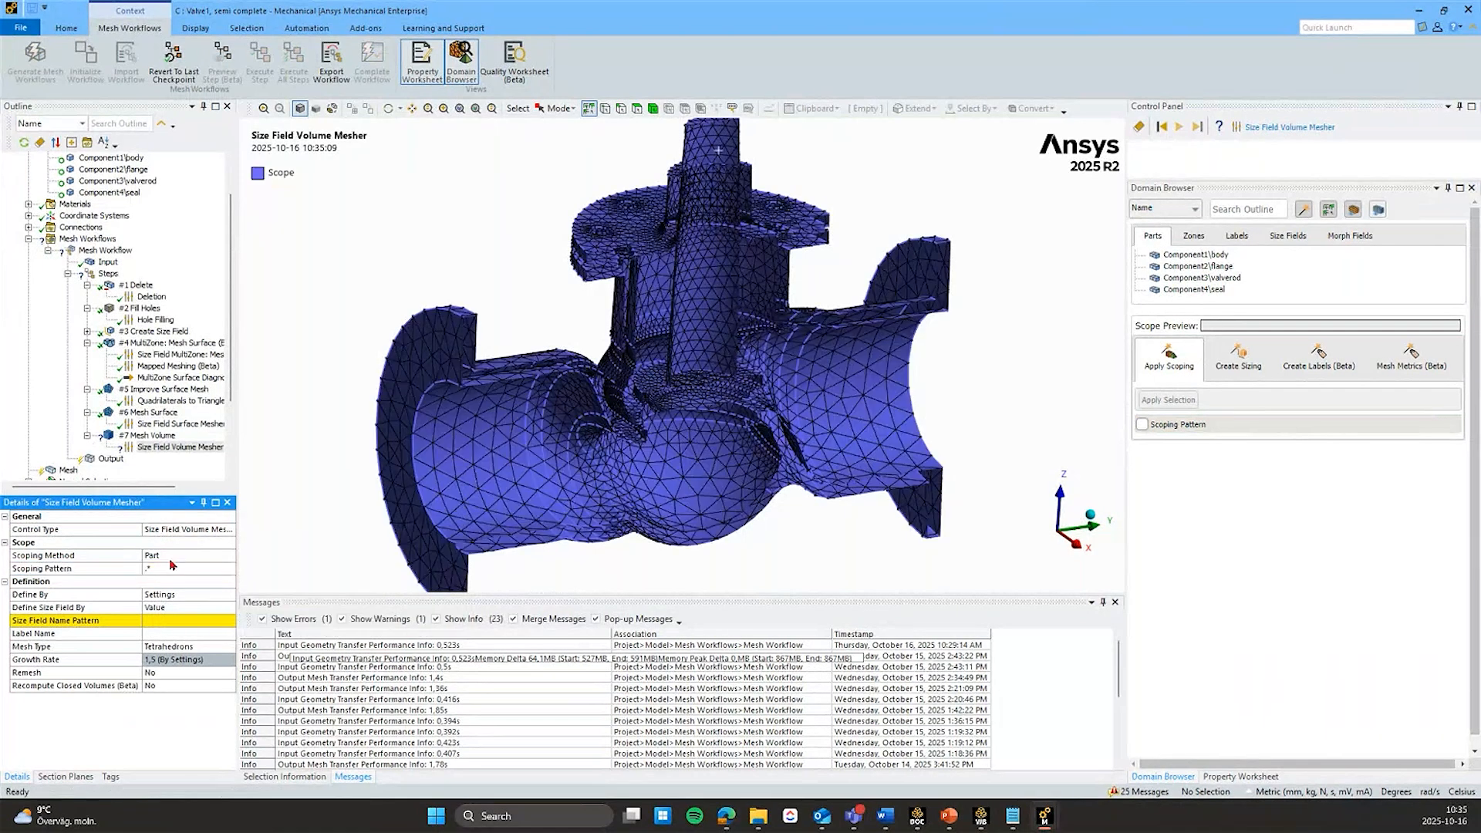
pyautogui.doubleClick(167, 609)
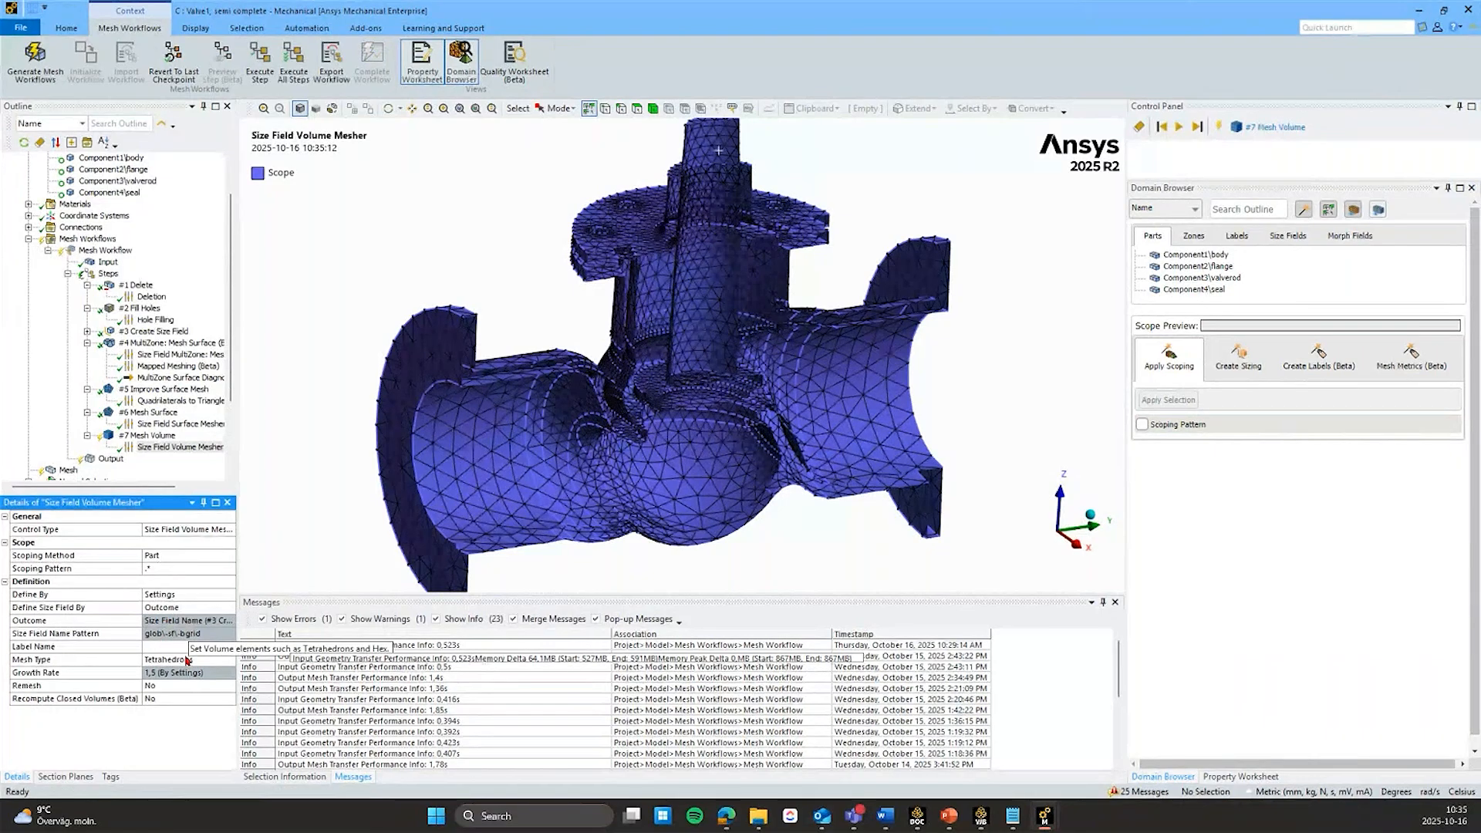
# Step: Execute the #7 Mesh Volume step and inspect the tetrahedral mesh closely at the flange fillet beside the valve rod
pyautogui.click(188, 438)
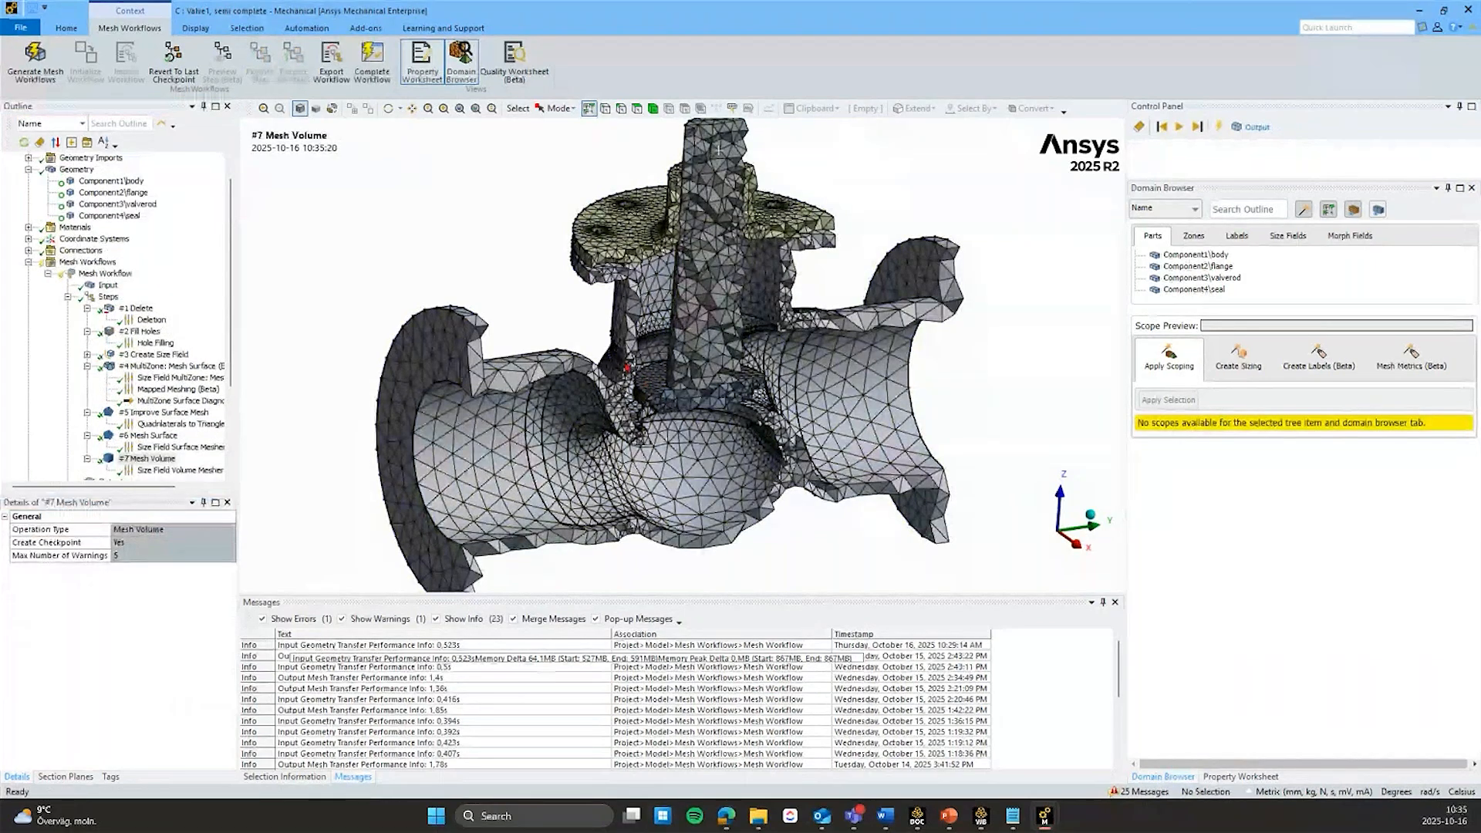
pyautogui.scroll(1, 654, 218)
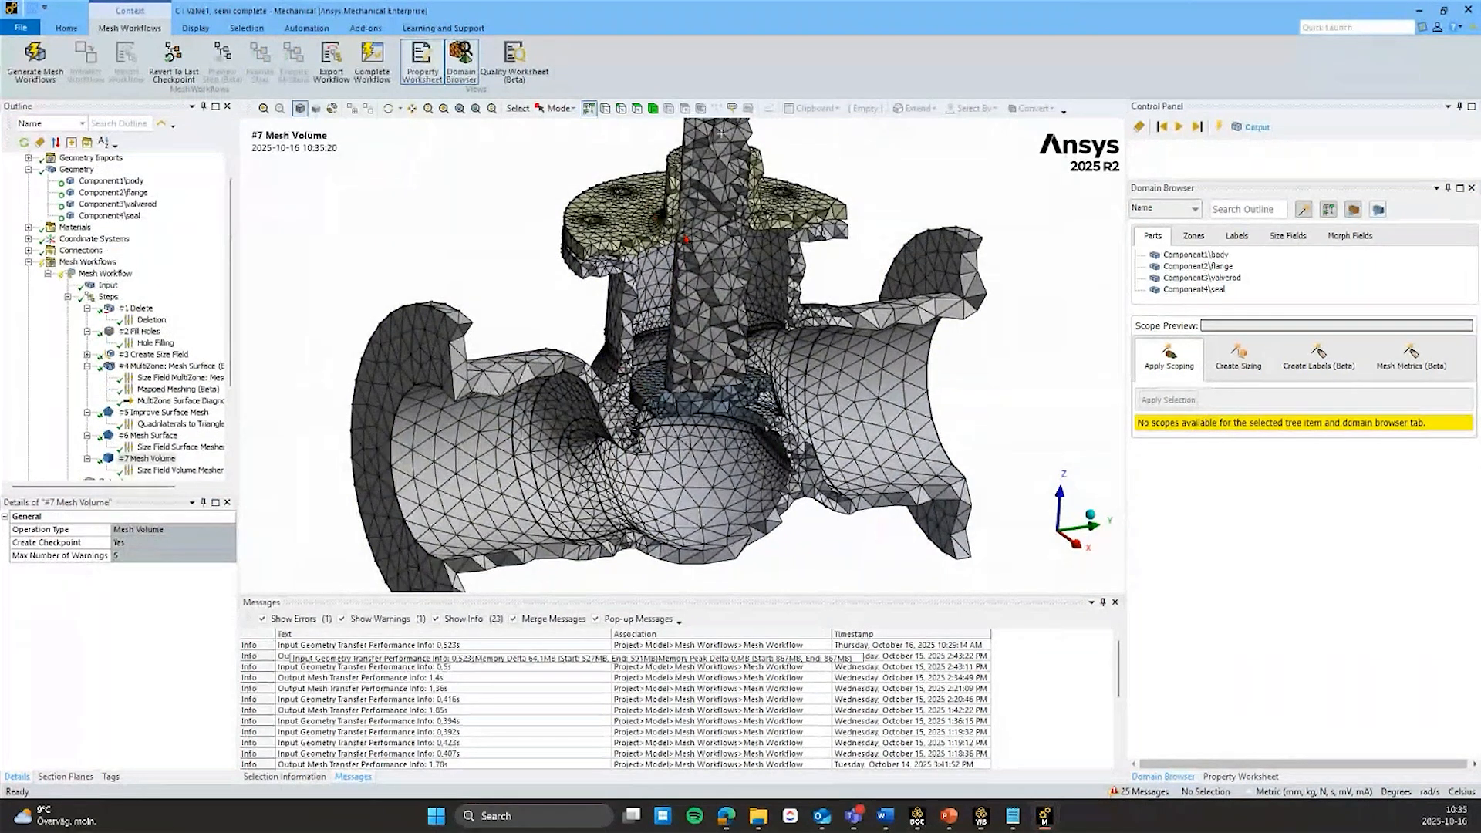
pyautogui.scroll(3, 654, 218)
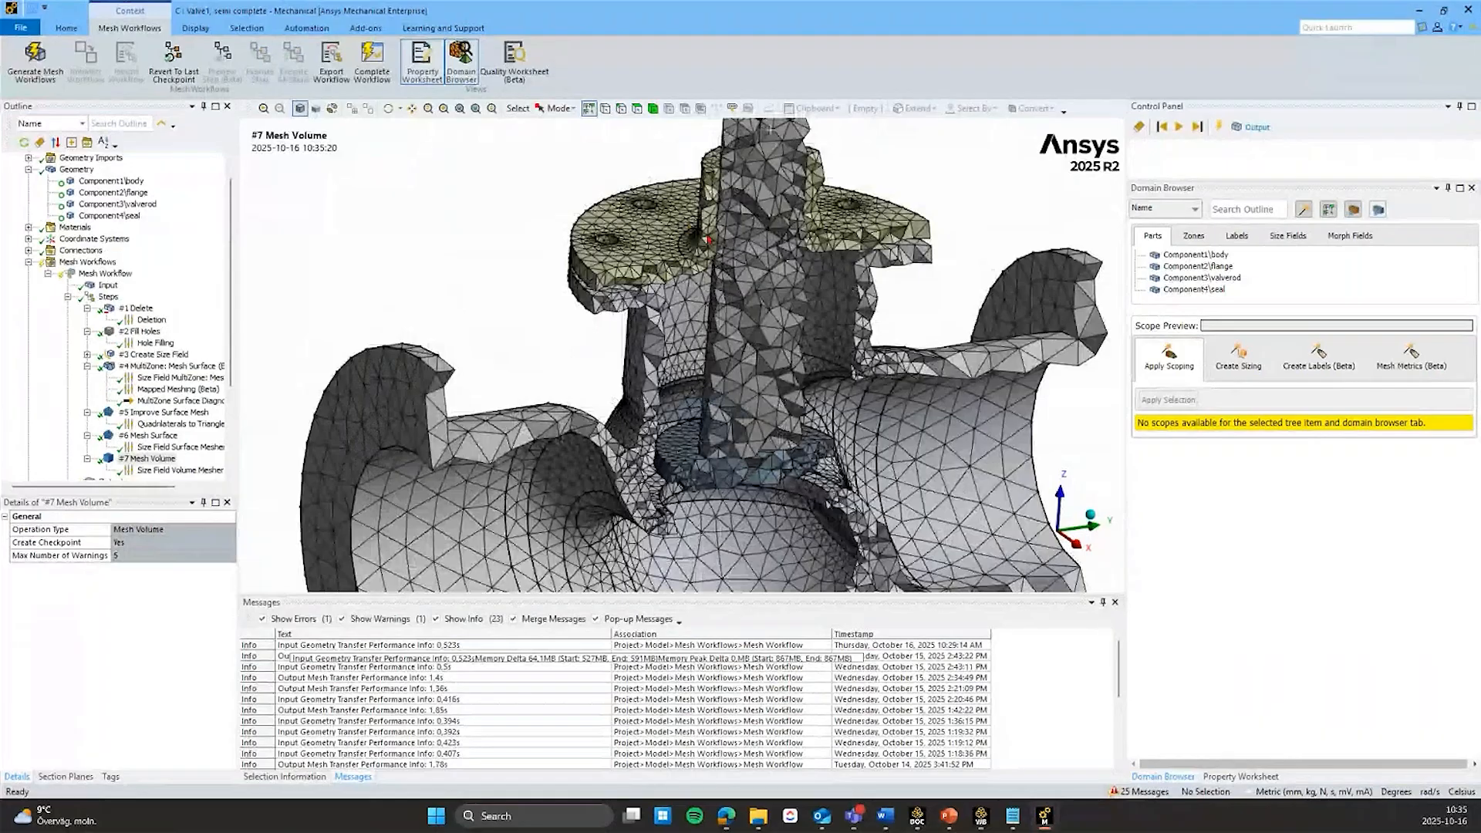
pyautogui.scroll(8, 708, 240)
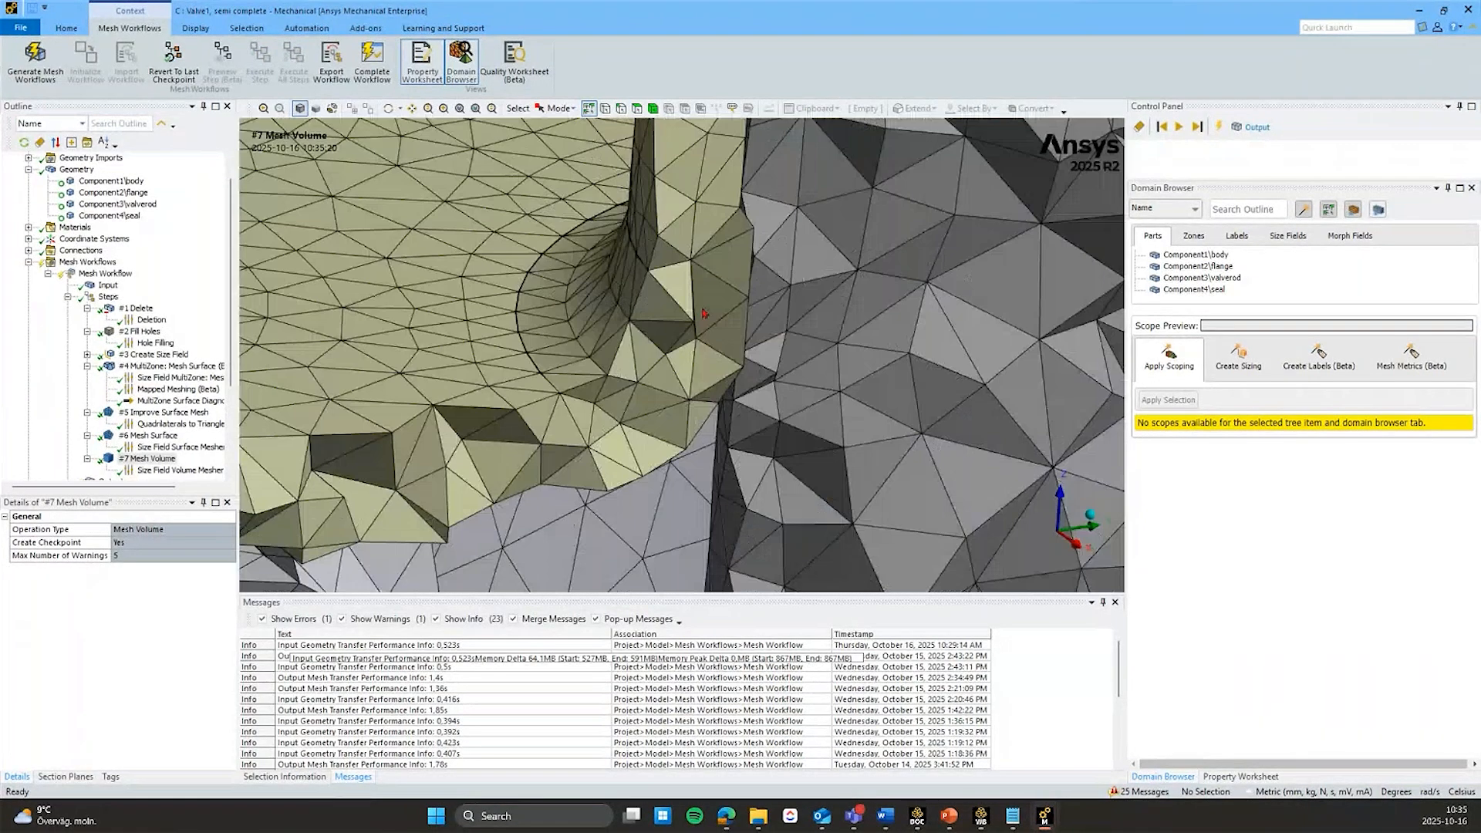
pyautogui.scroll(3, 703, 310)
pyautogui.moveTo(702, 310)
pyautogui.mouseDown(button='middle')
pyautogui.moveTo(689, 327)
pyautogui.moveTo(631, 313)
pyautogui.moveTo(708, 324)
pyautogui.mouseUp(button='middle')
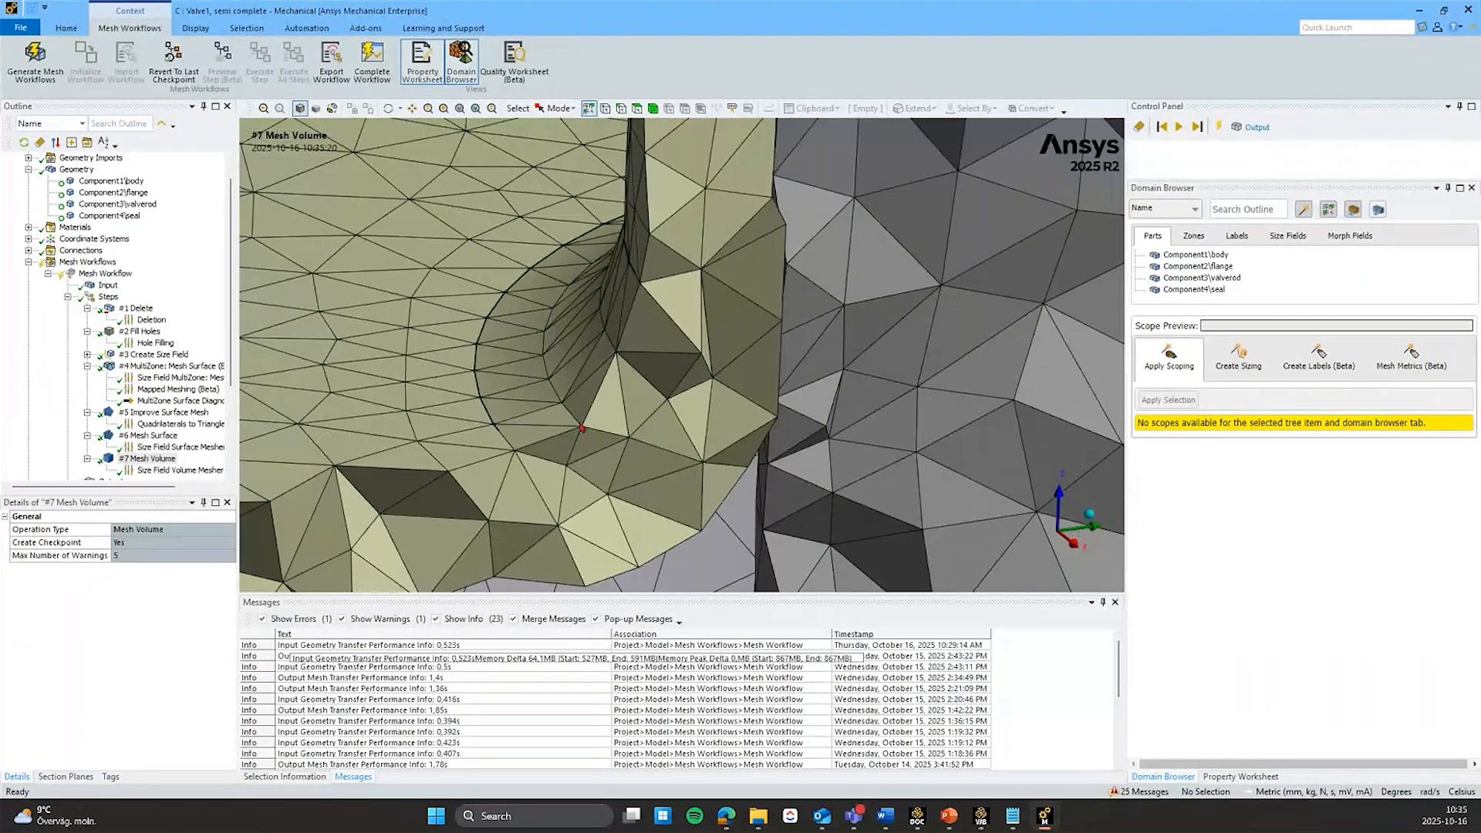
# Step: Insert an Improve Volume Mesh step after the #7 Mesh Volume step
pyautogui.rightClick(148, 459)
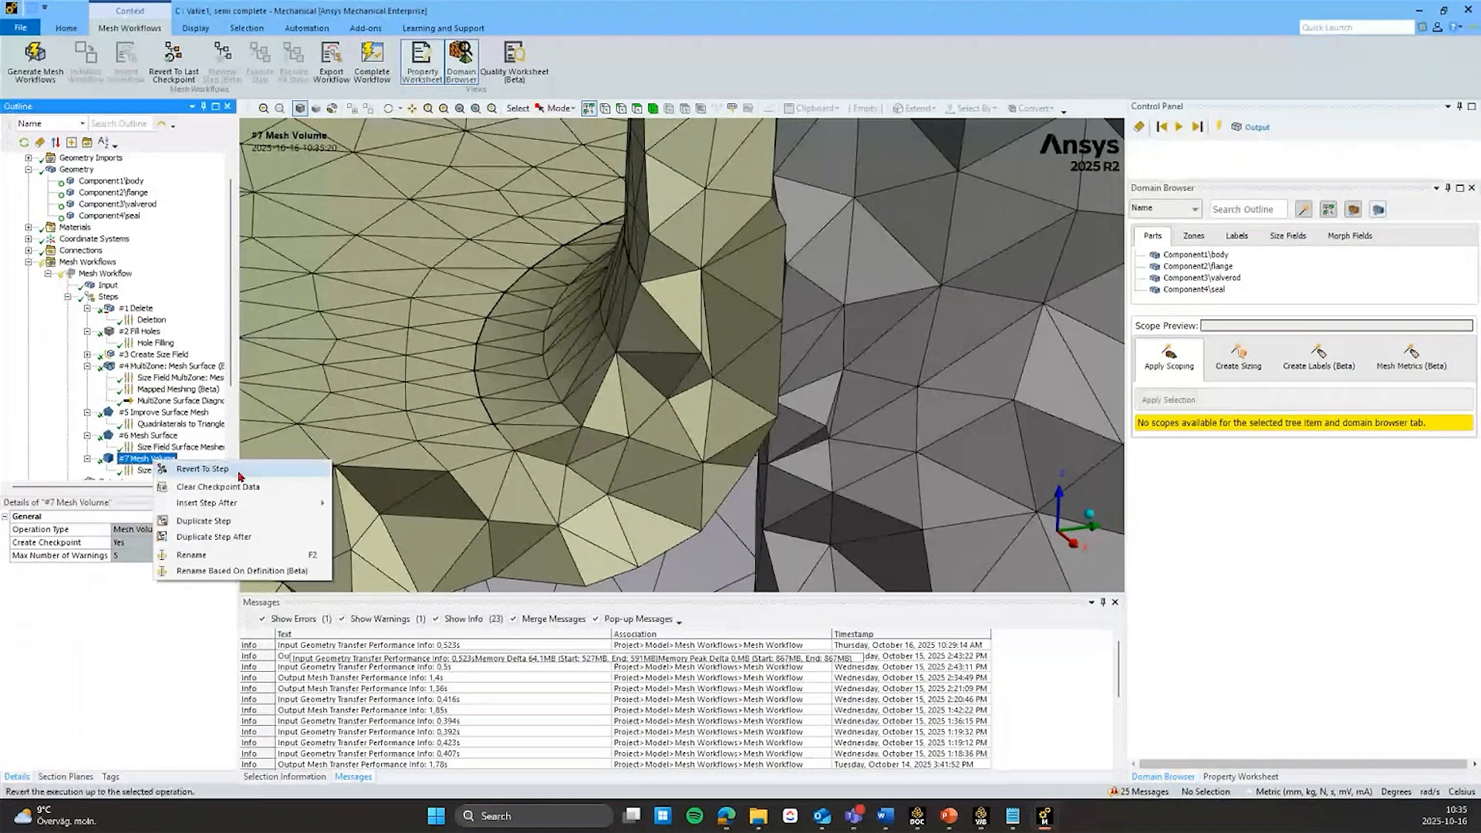
pyautogui.moveTo(255, 504)
pyautogui.moveTo(401, 504)
pyautogui.moveTo(509, 542)
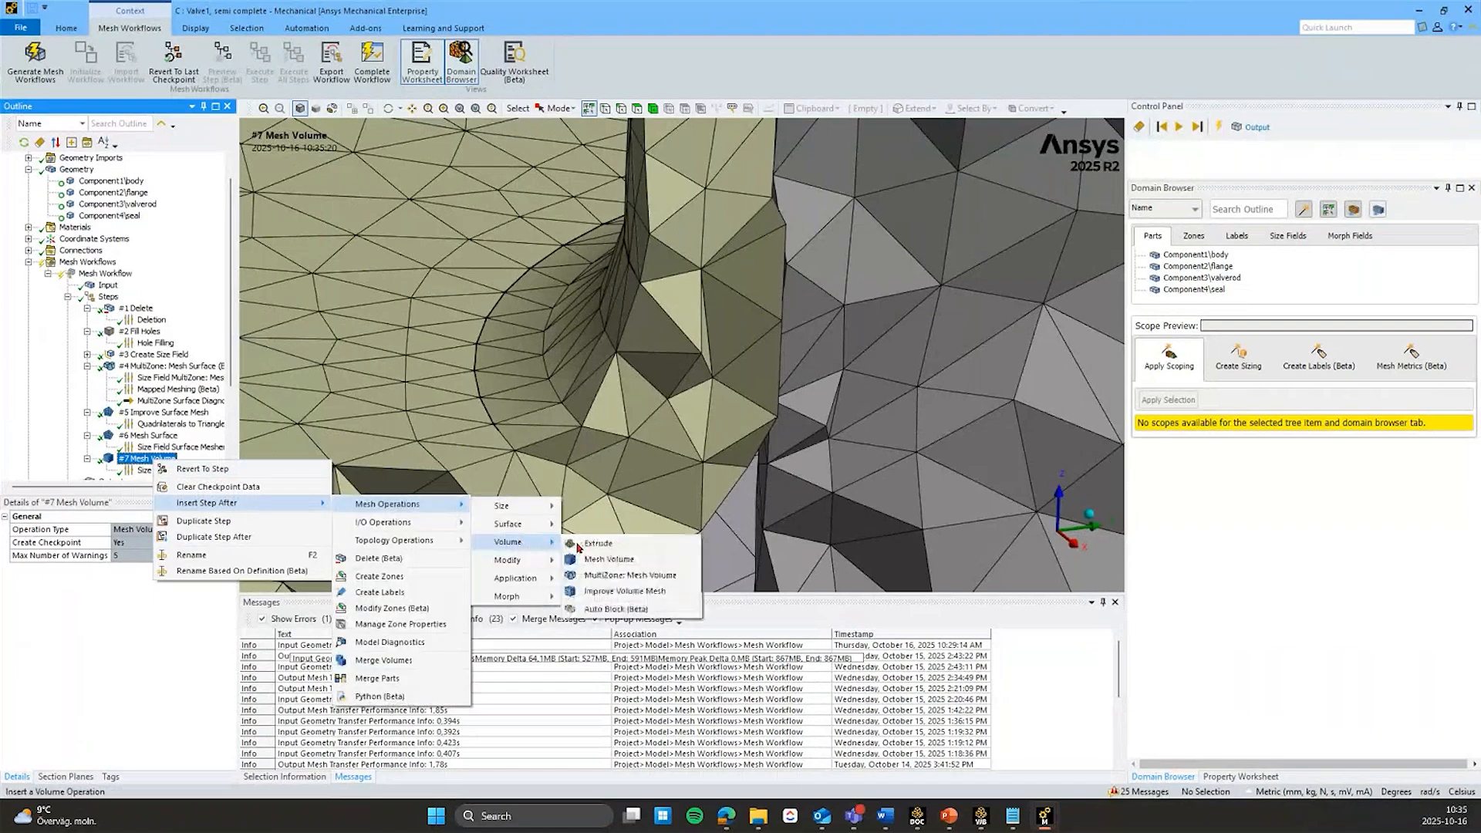
pyautogui.click(618, 591)
# Step: Add a Second Order Conversion control to the #8 Improve Volume Mesh step and scope it to all parts with the pattern .*
pyautogui.rightClick(162, 390)
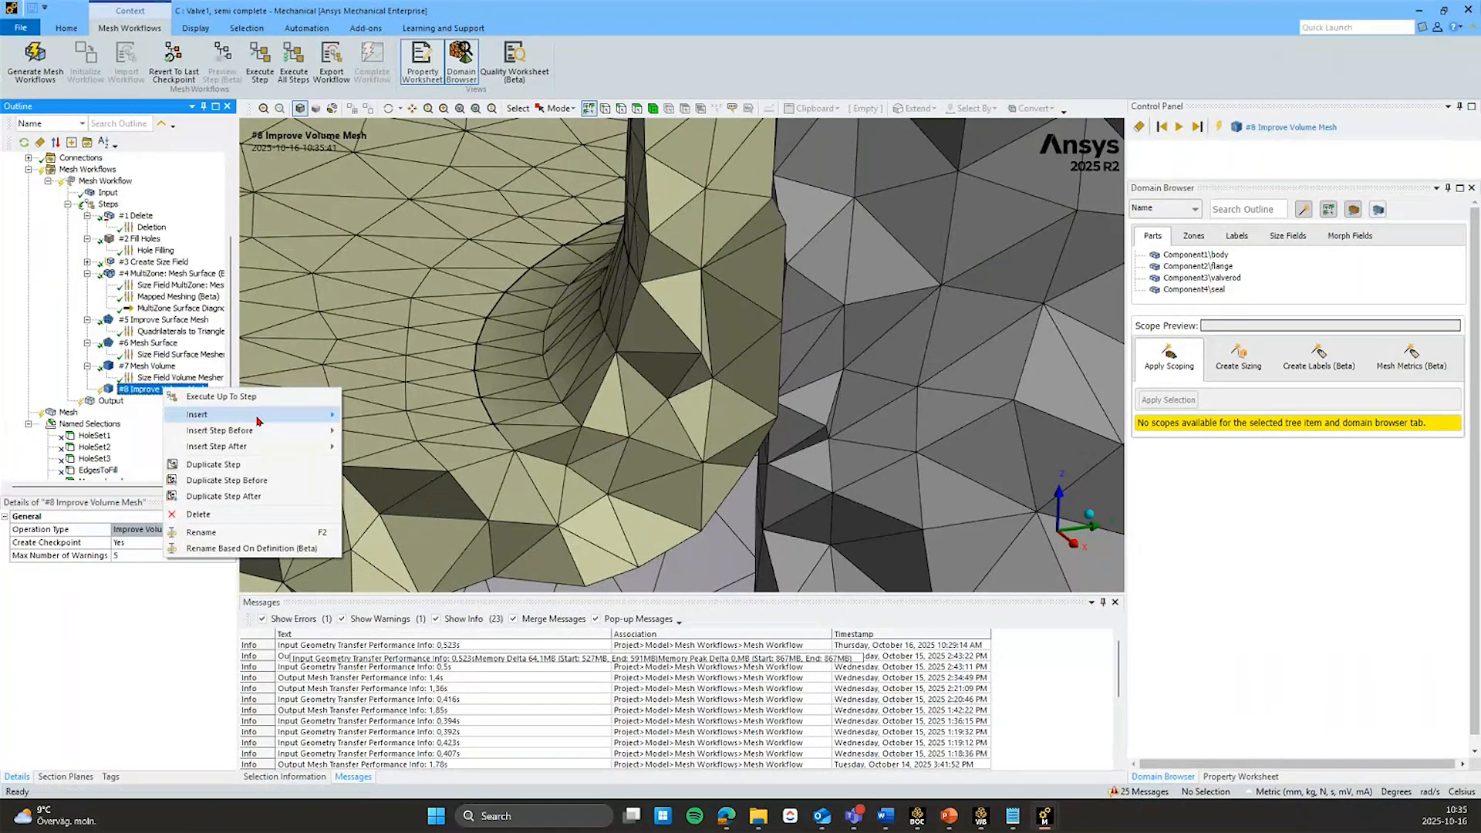
pyautogui.moveTo(255, 415)
pyautogui.click(426, 437)
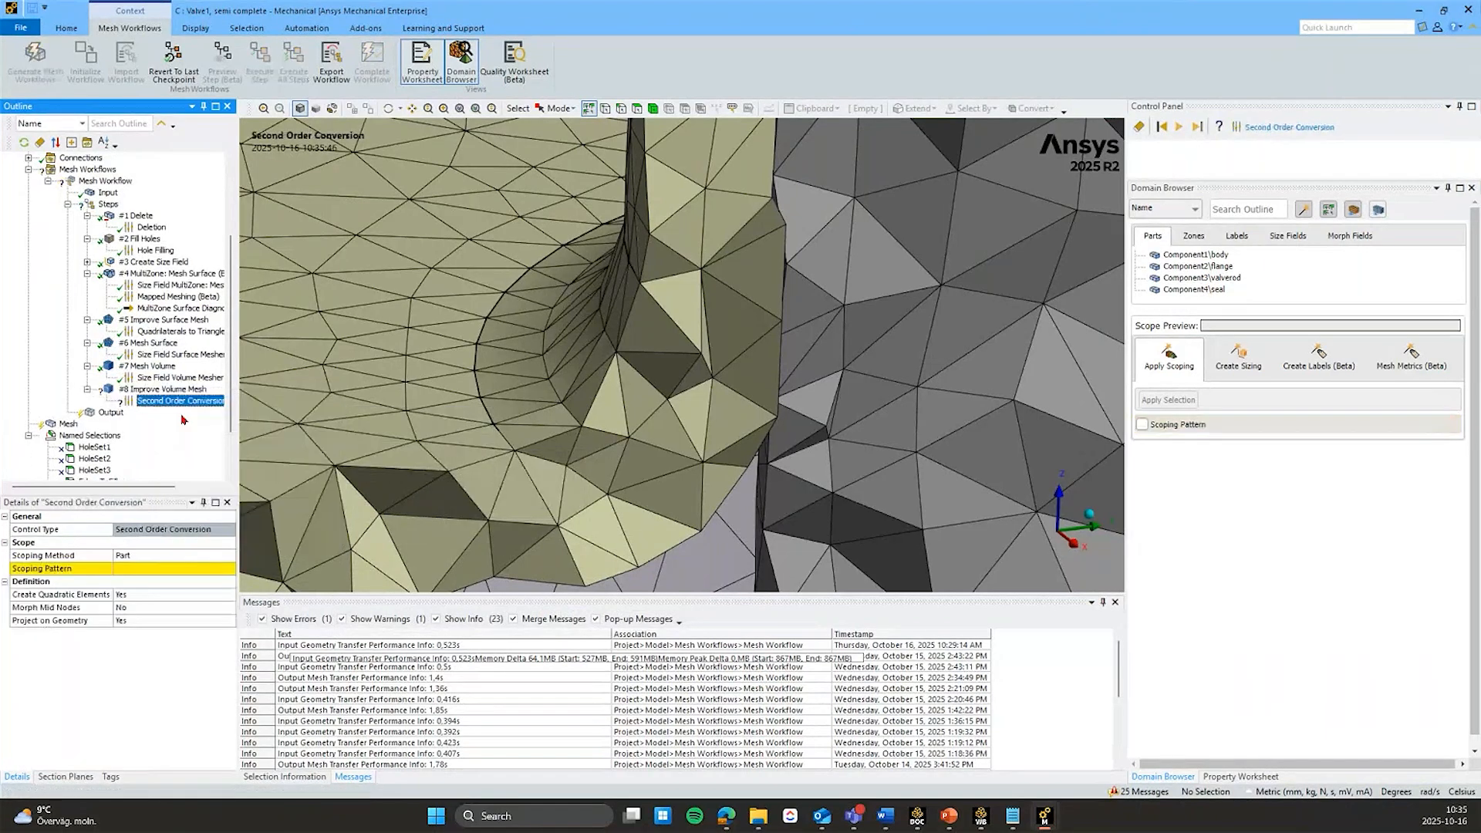
pyautogui.click(143, 569)
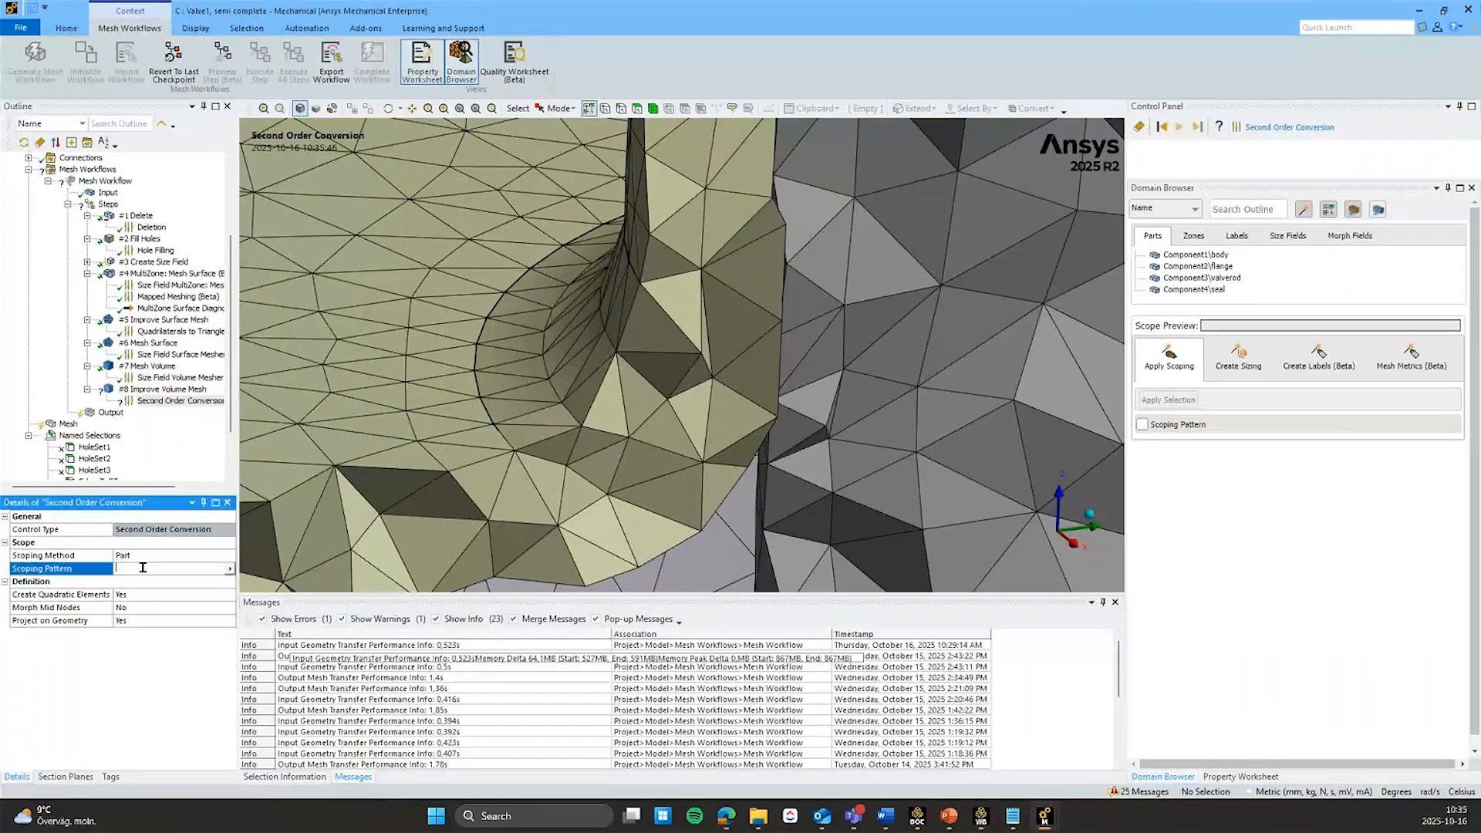
pyautogui.write('.*')
pyautogui.press('Return')
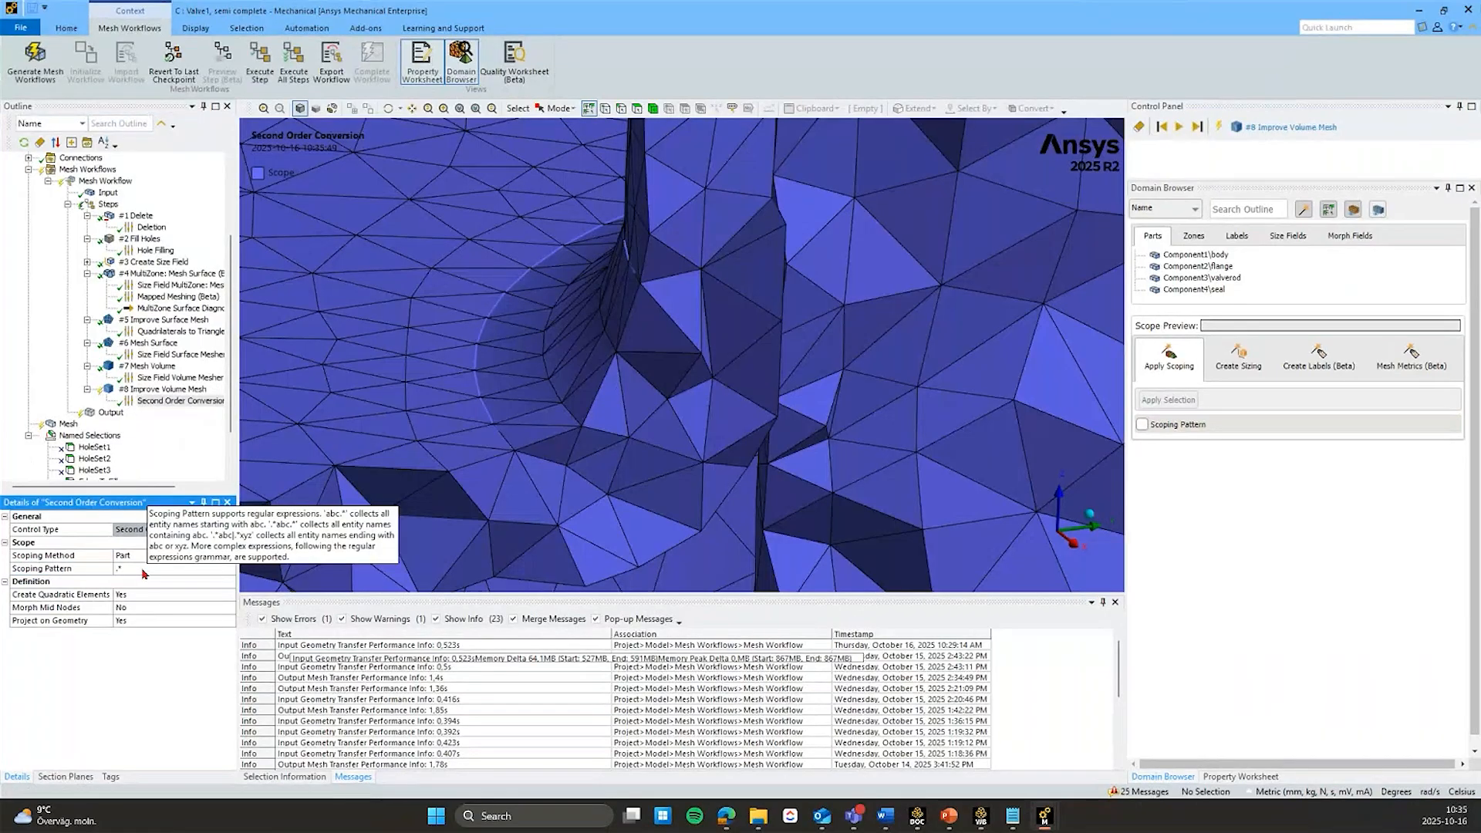
# Step: Execute the workflow up to the #8 Improve Volume Mesh step
pyautogui.rightClick(182, 390)
pyautogui.click(250, 400)
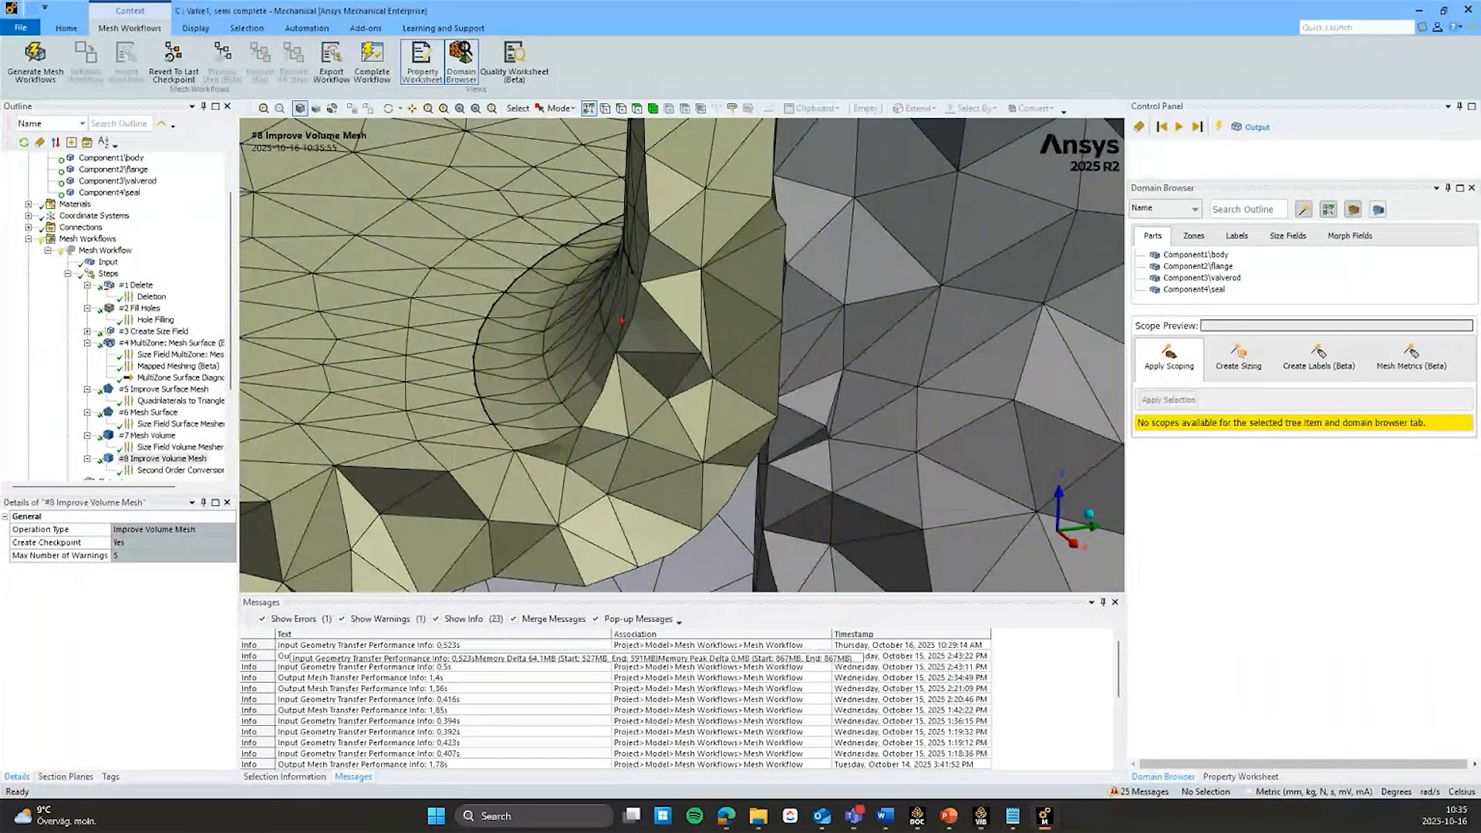
# Step: Revert the #8 Improve Volume Mesh step and execute it again to compare the fillet mesh before and after the second-order conversion
pyautogui.rightClick(149, 458)
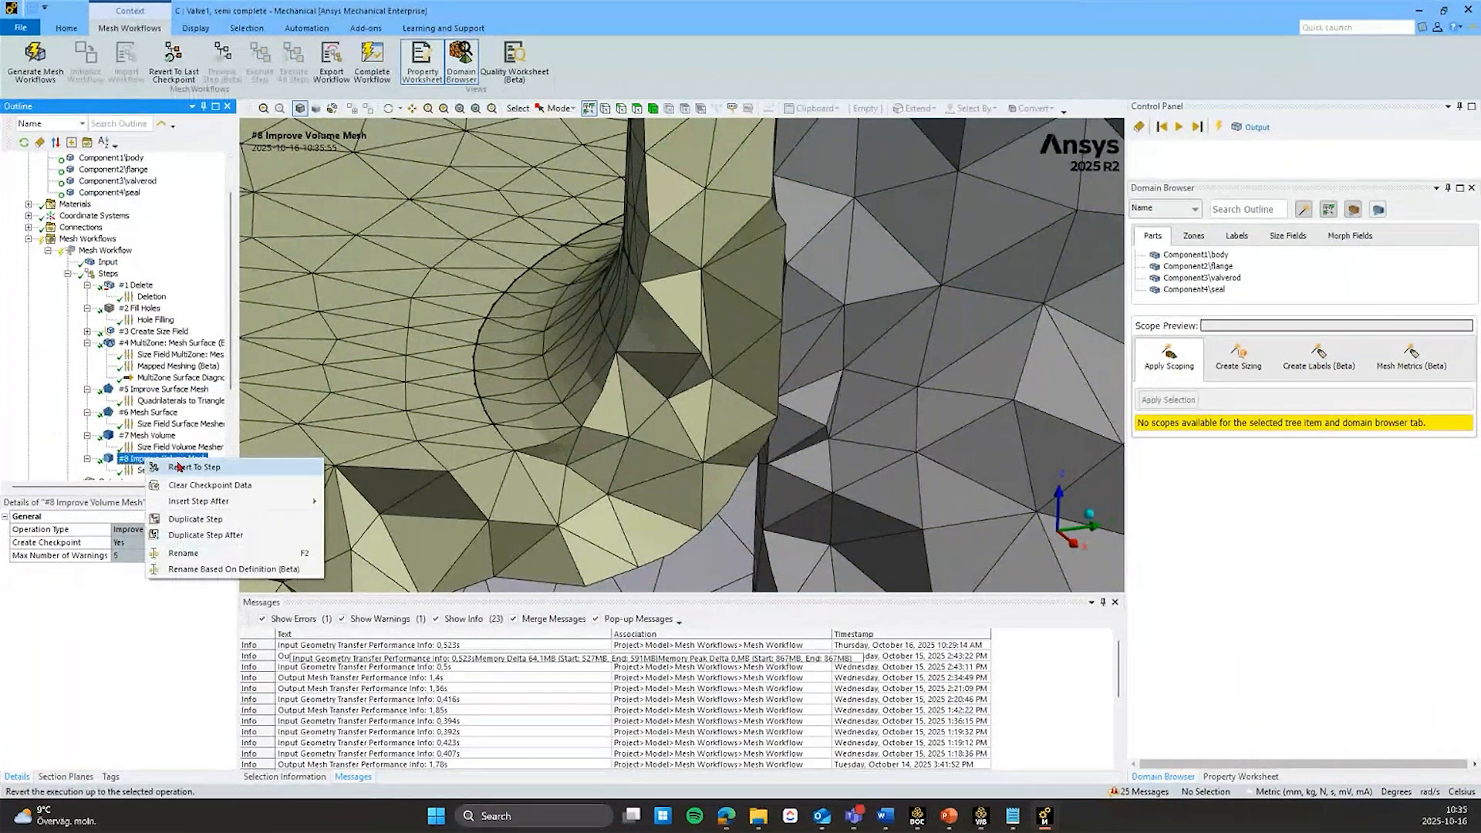
pyautogui.click(182, 468)
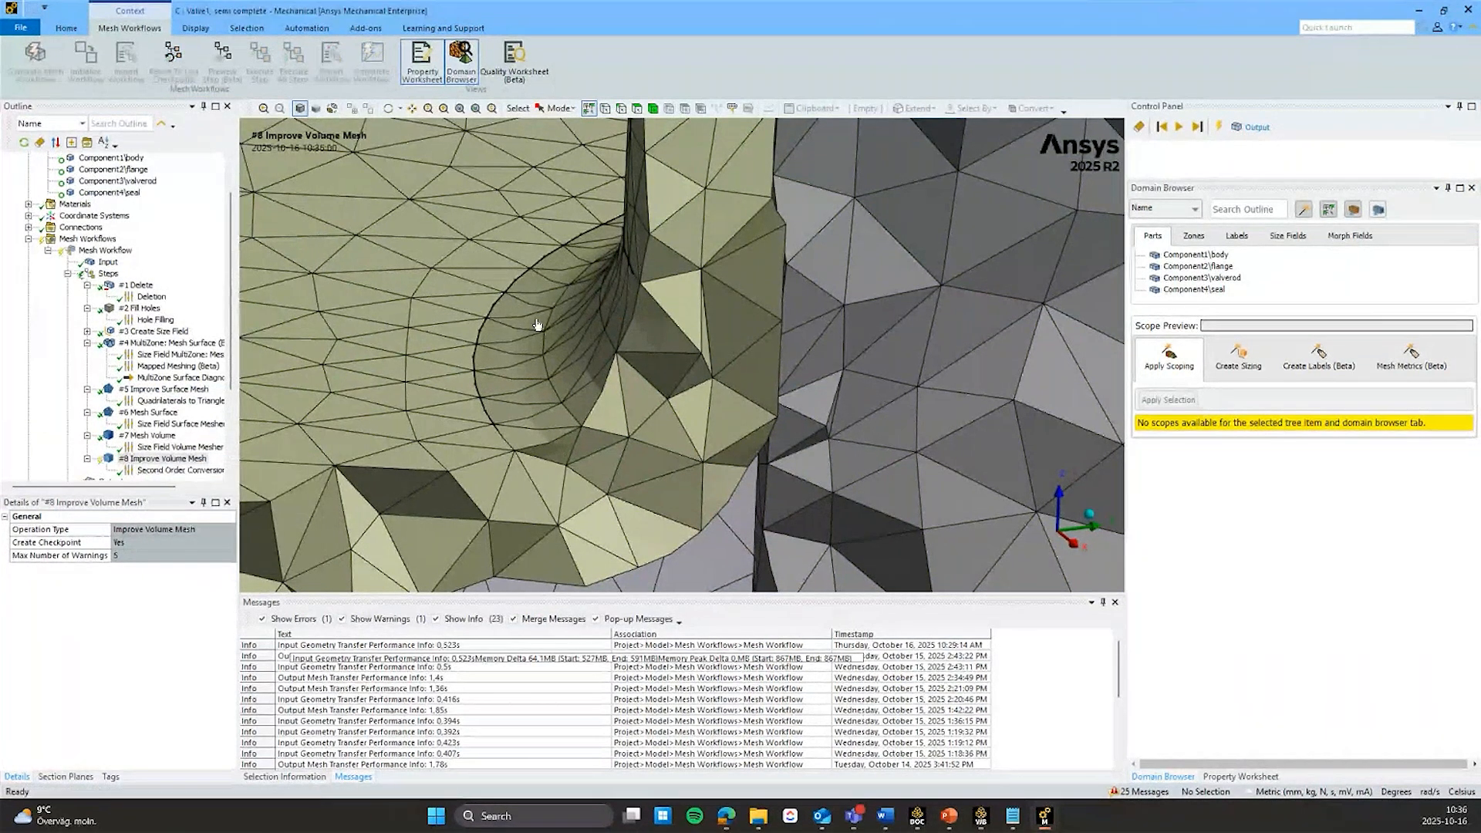
pyautogui.scroll(2, 614, 338)
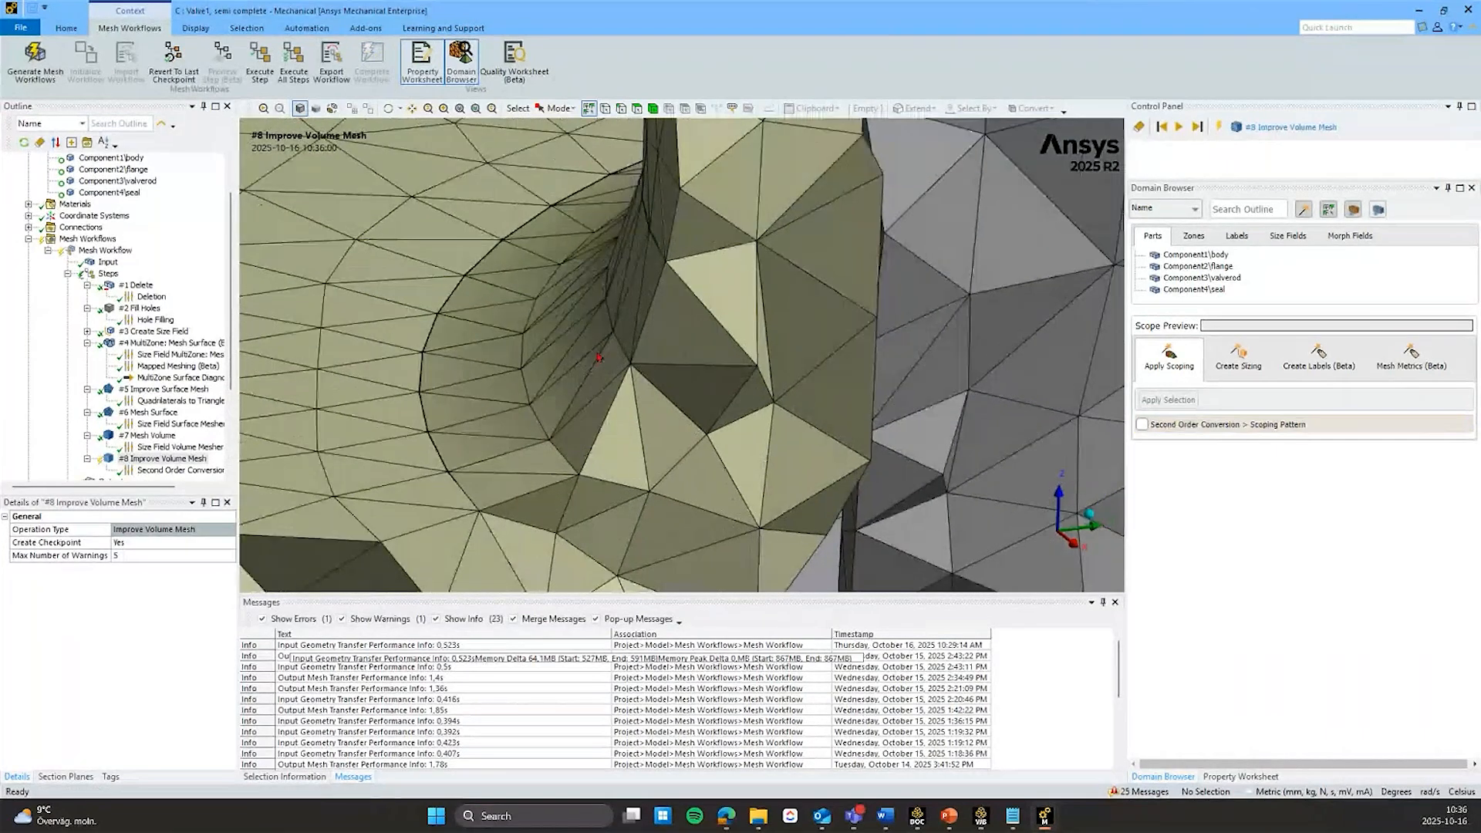
pyautogui.rightClick(153, 460)
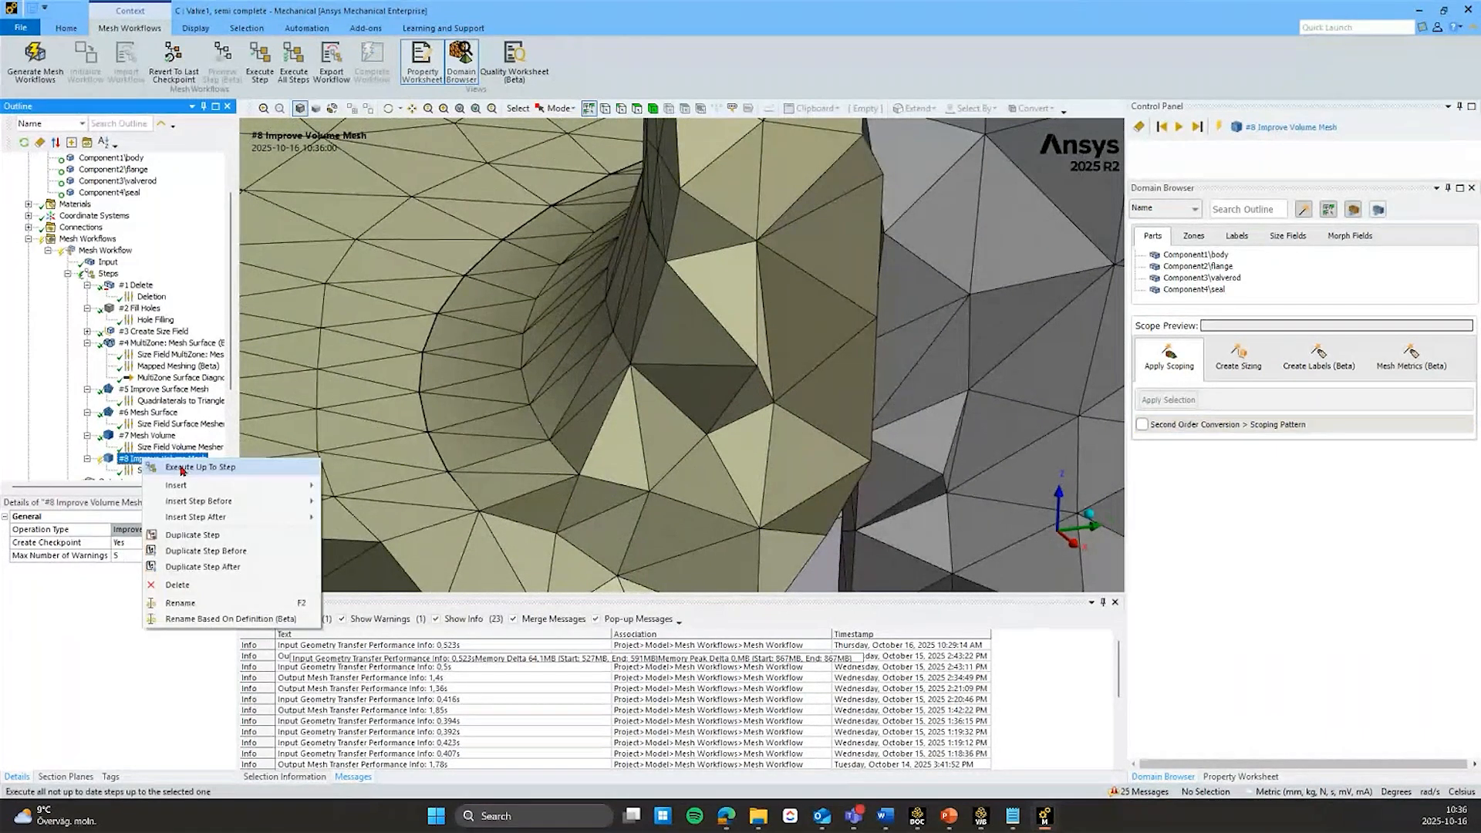
pyautogui.click(182, 468)
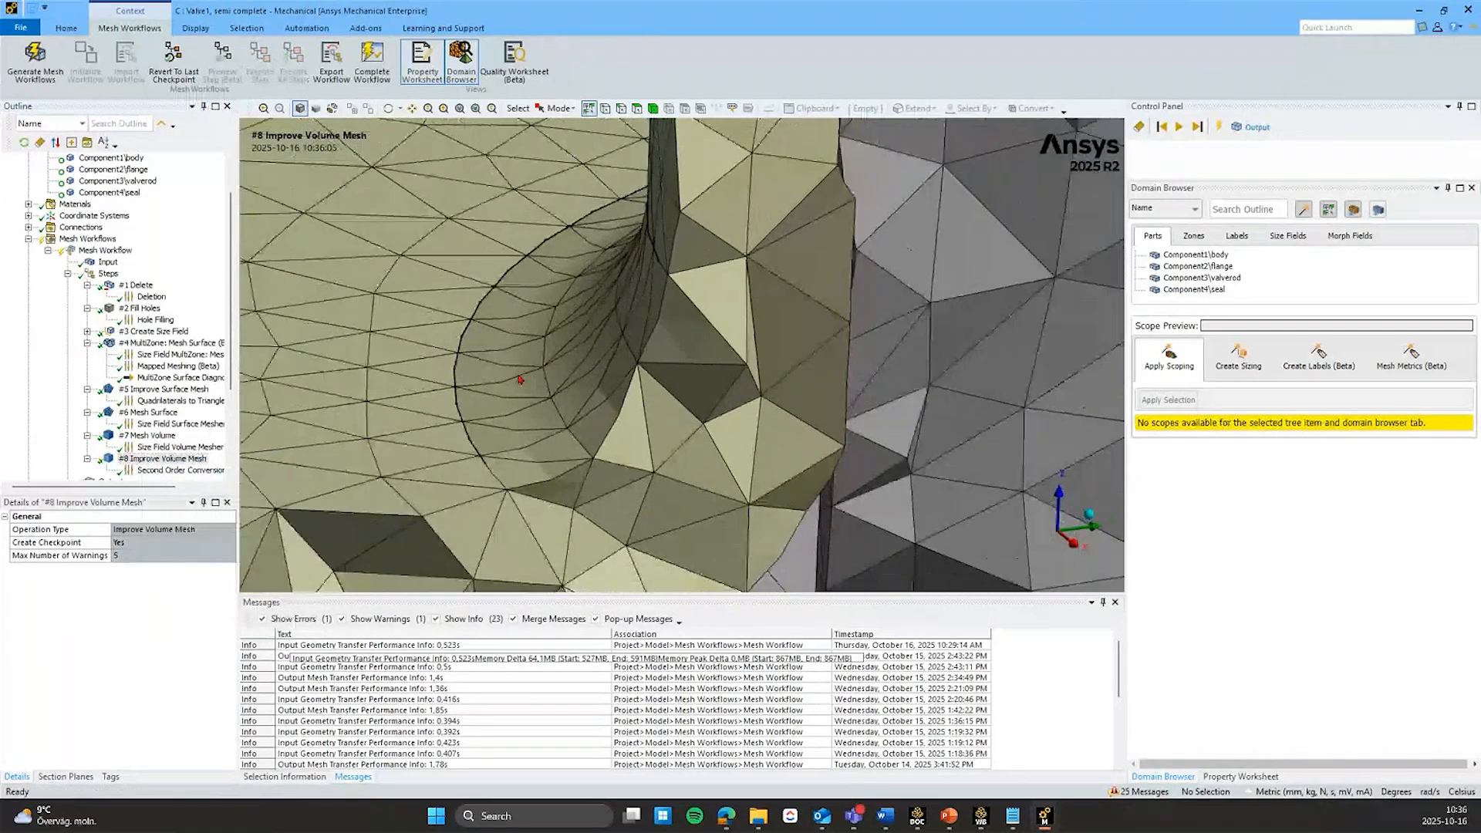
pyautogui.scroll(-8, 721, 368)
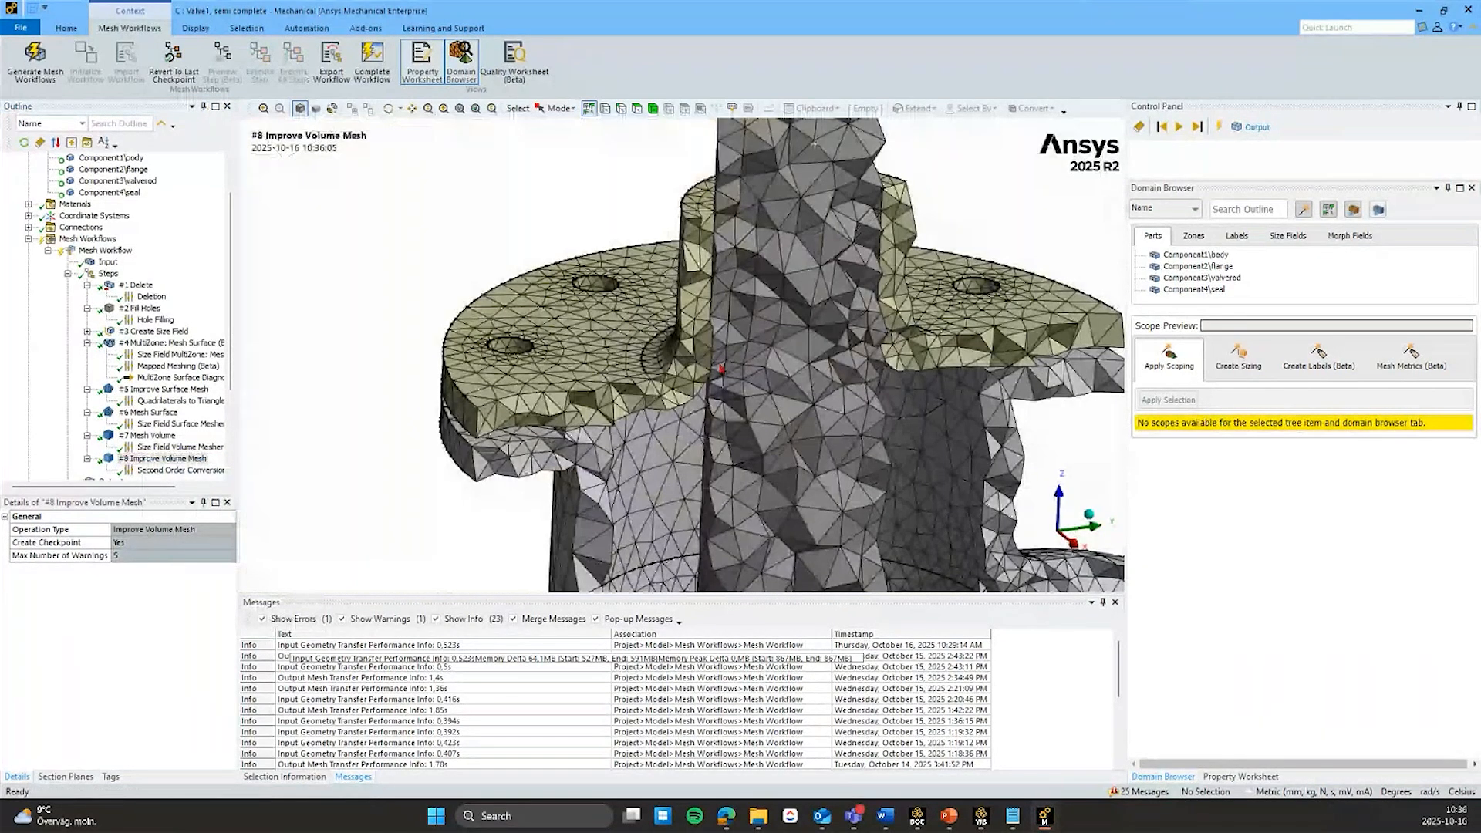
pyautogui.scroll(-5, 814, 143)
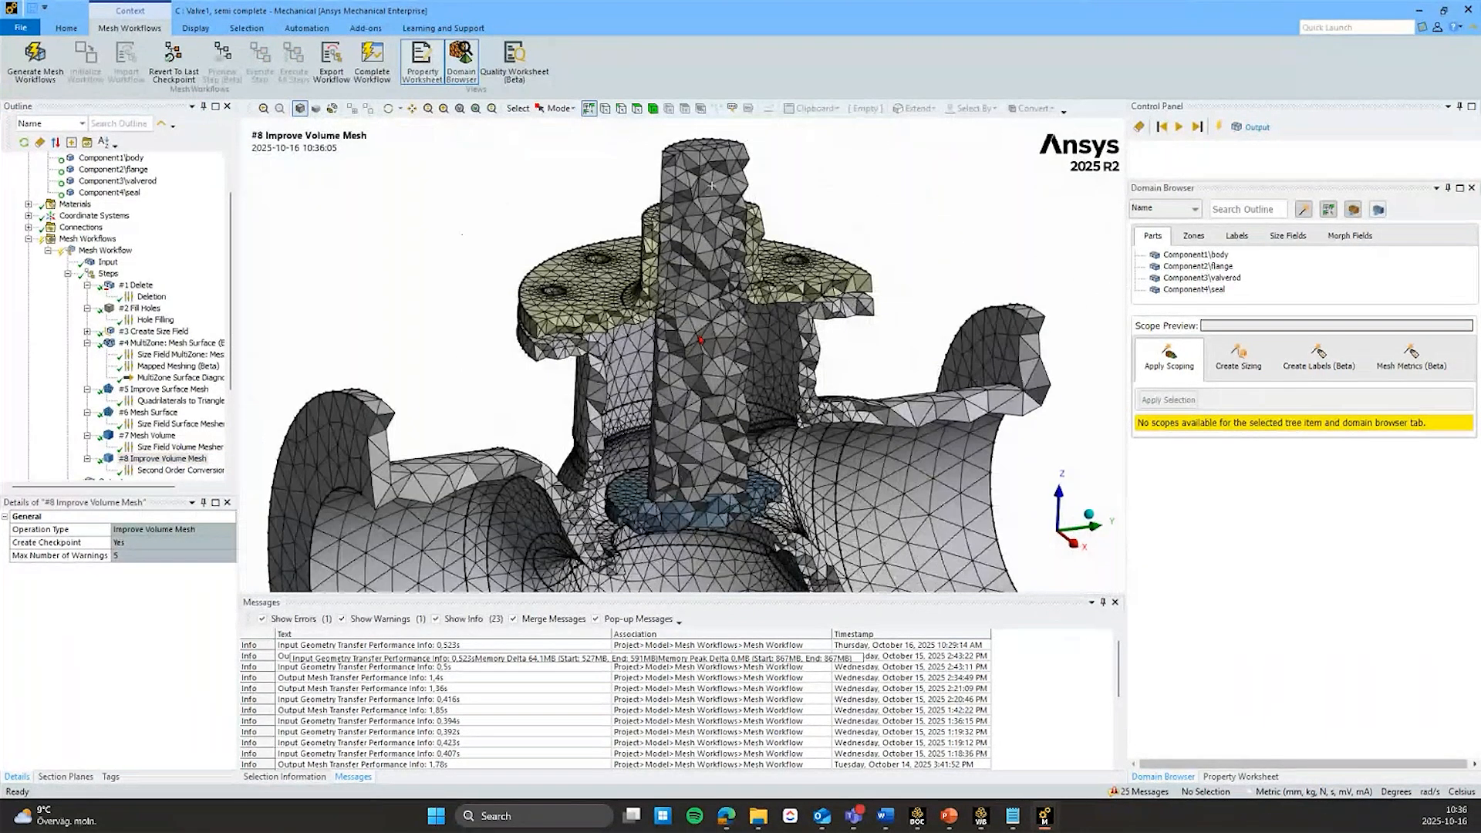
pyautogui.moveTo(712, 184); pyautogui.dragTo(721, 356, button='middle')
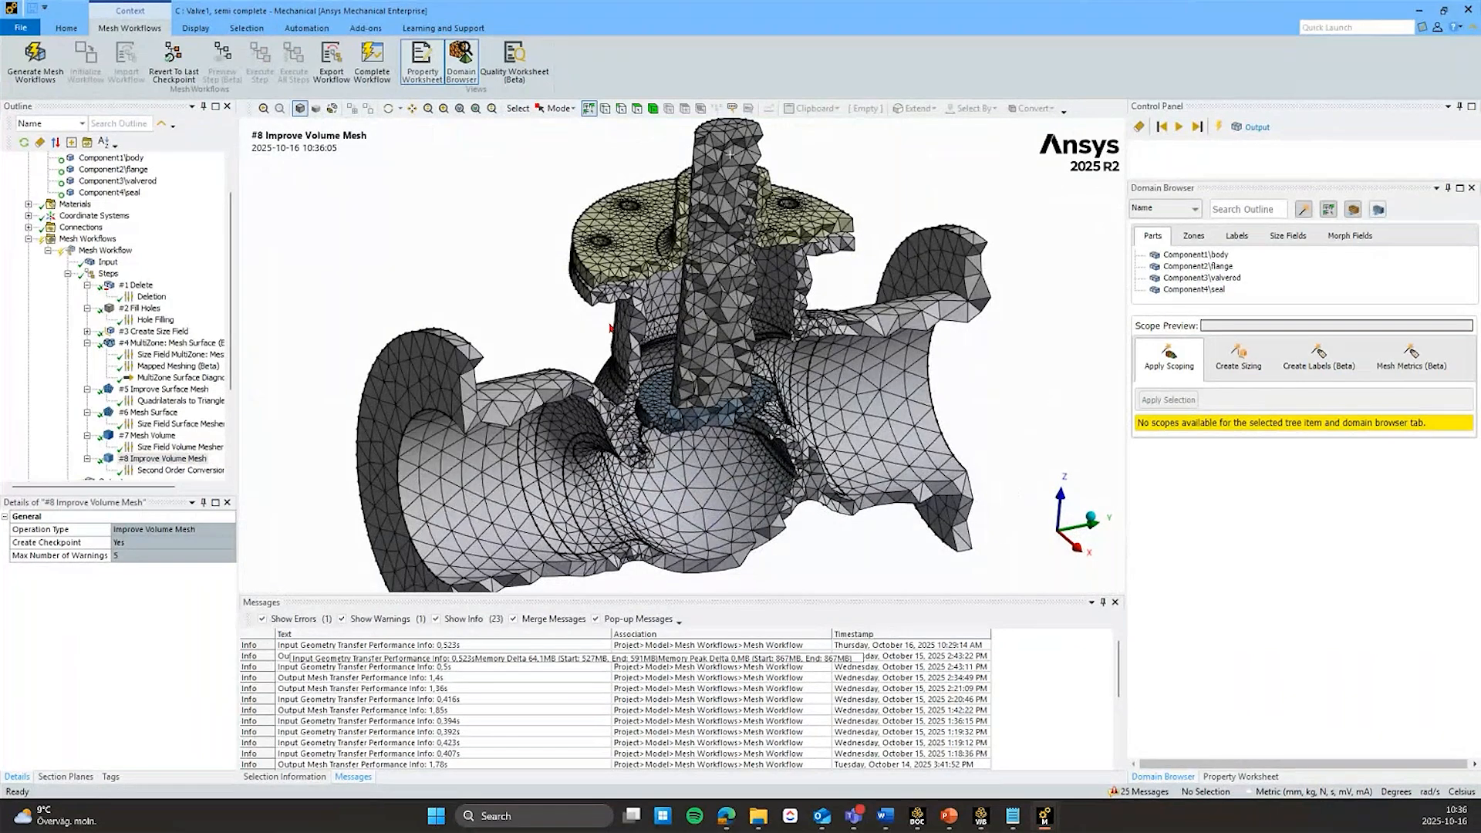
# Step: Select the Deletion control of the #1 Delete step and display the mesh workflow's property worksheet
pyautogui.scroll(-1, 164, 344)
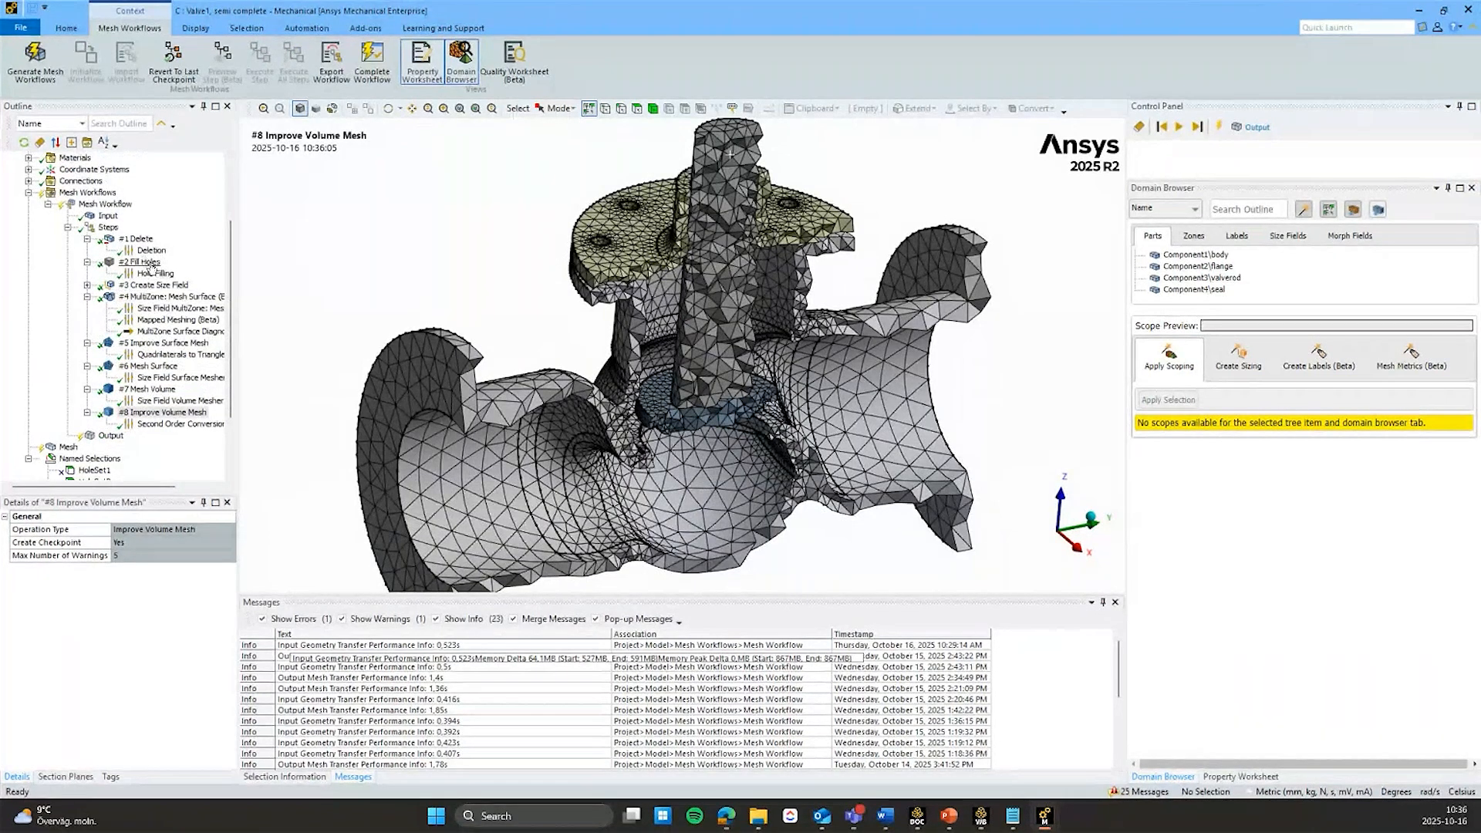
pyautogui.click(152, 250)
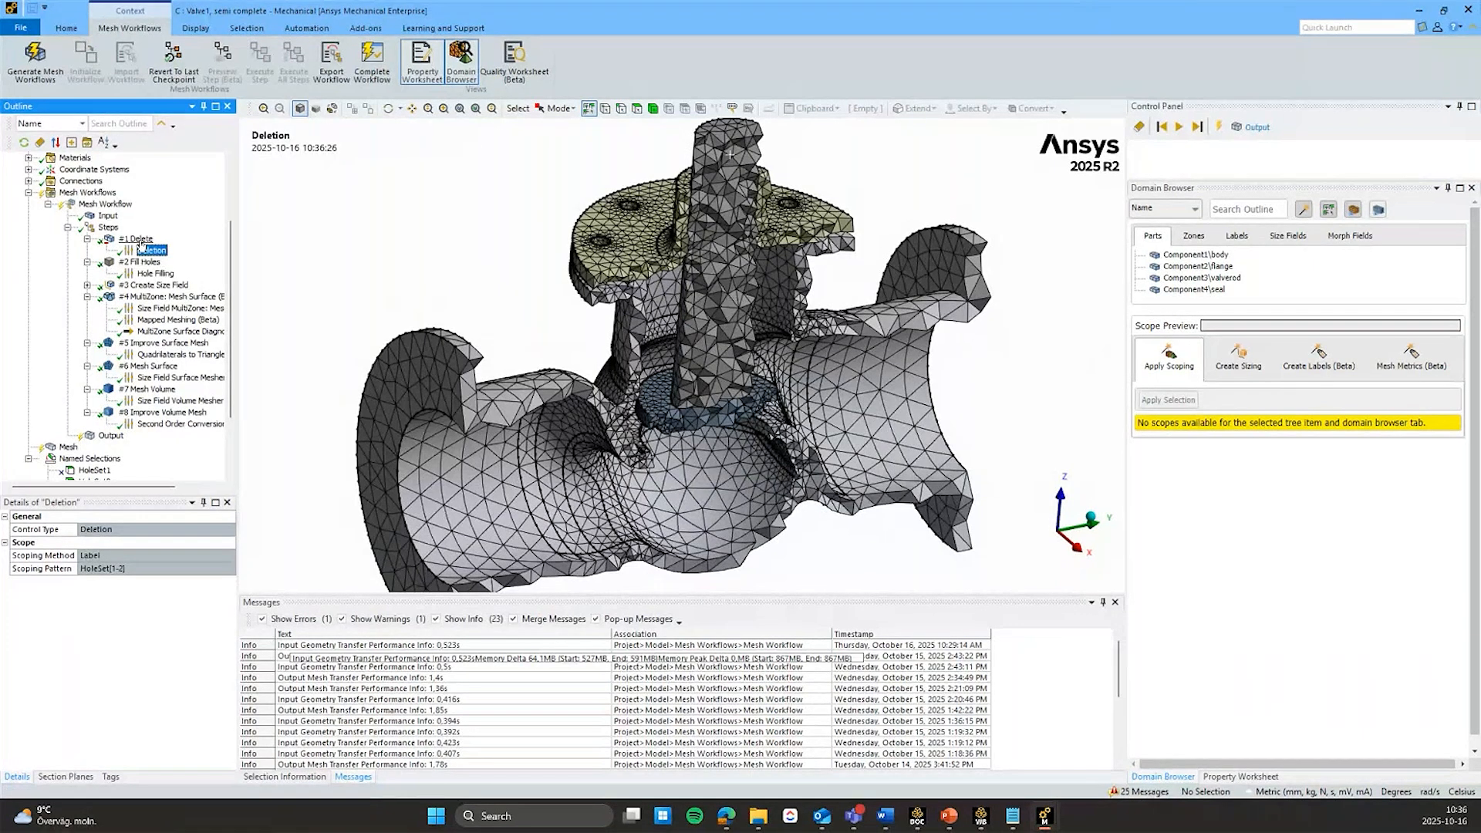
pyautogui.click(1239, 777)
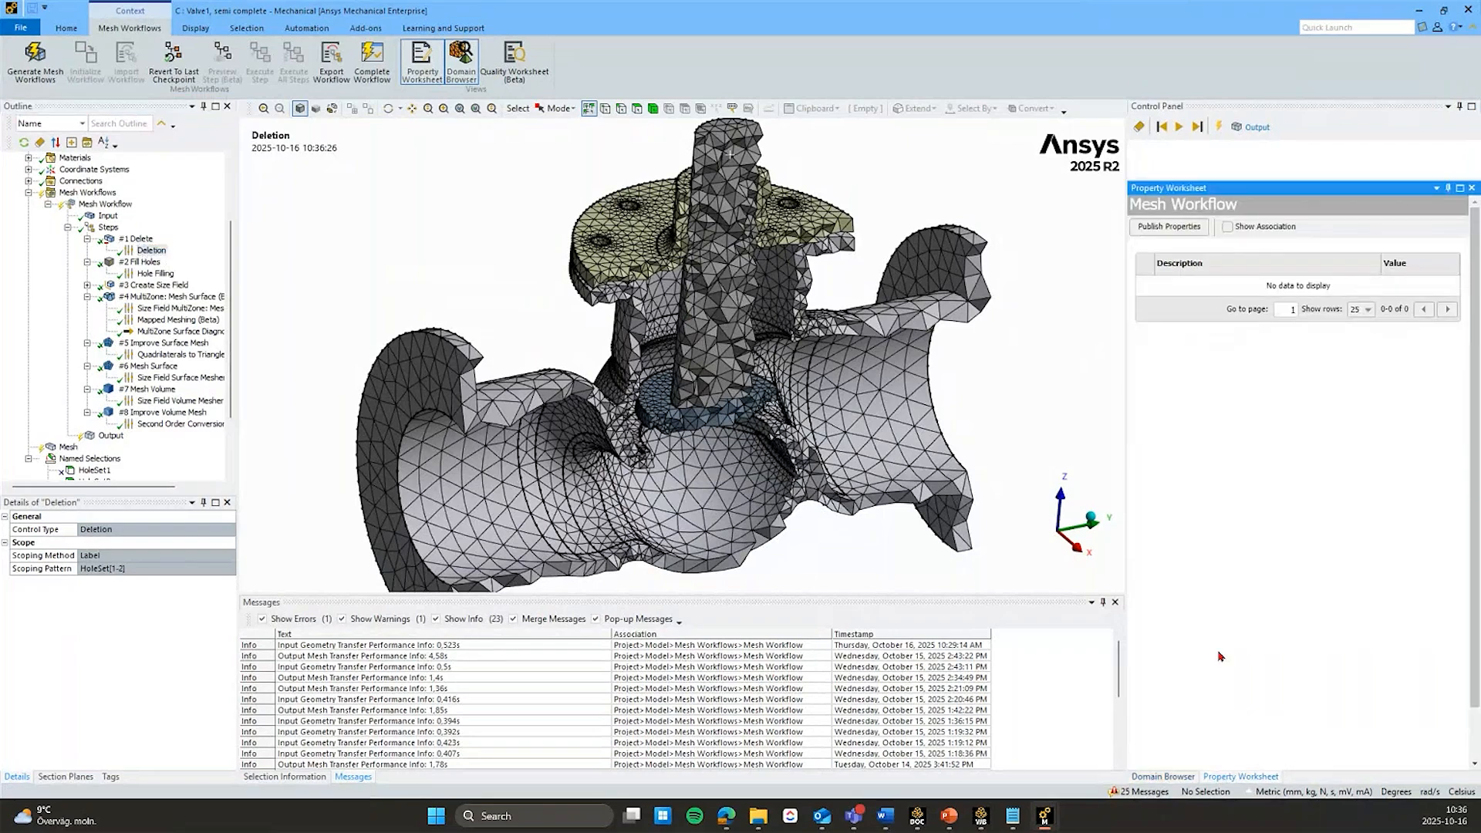
# Step: Revert the workflow to the #1 Delete step and open the Deletion control's scoping pattern for editing
pyautogui.rightClick(133, 238)
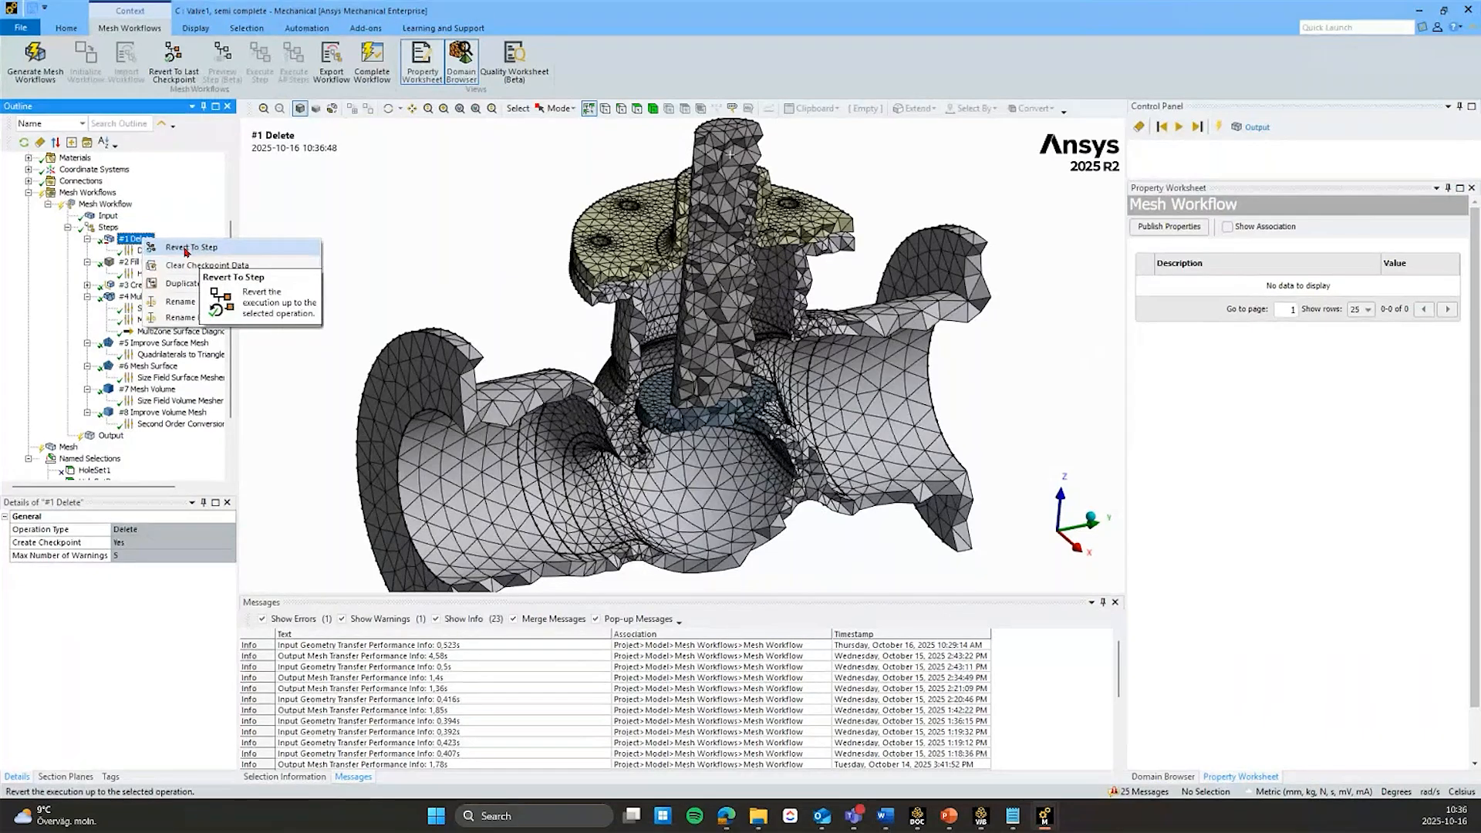
pyautogui.click(186, 249)
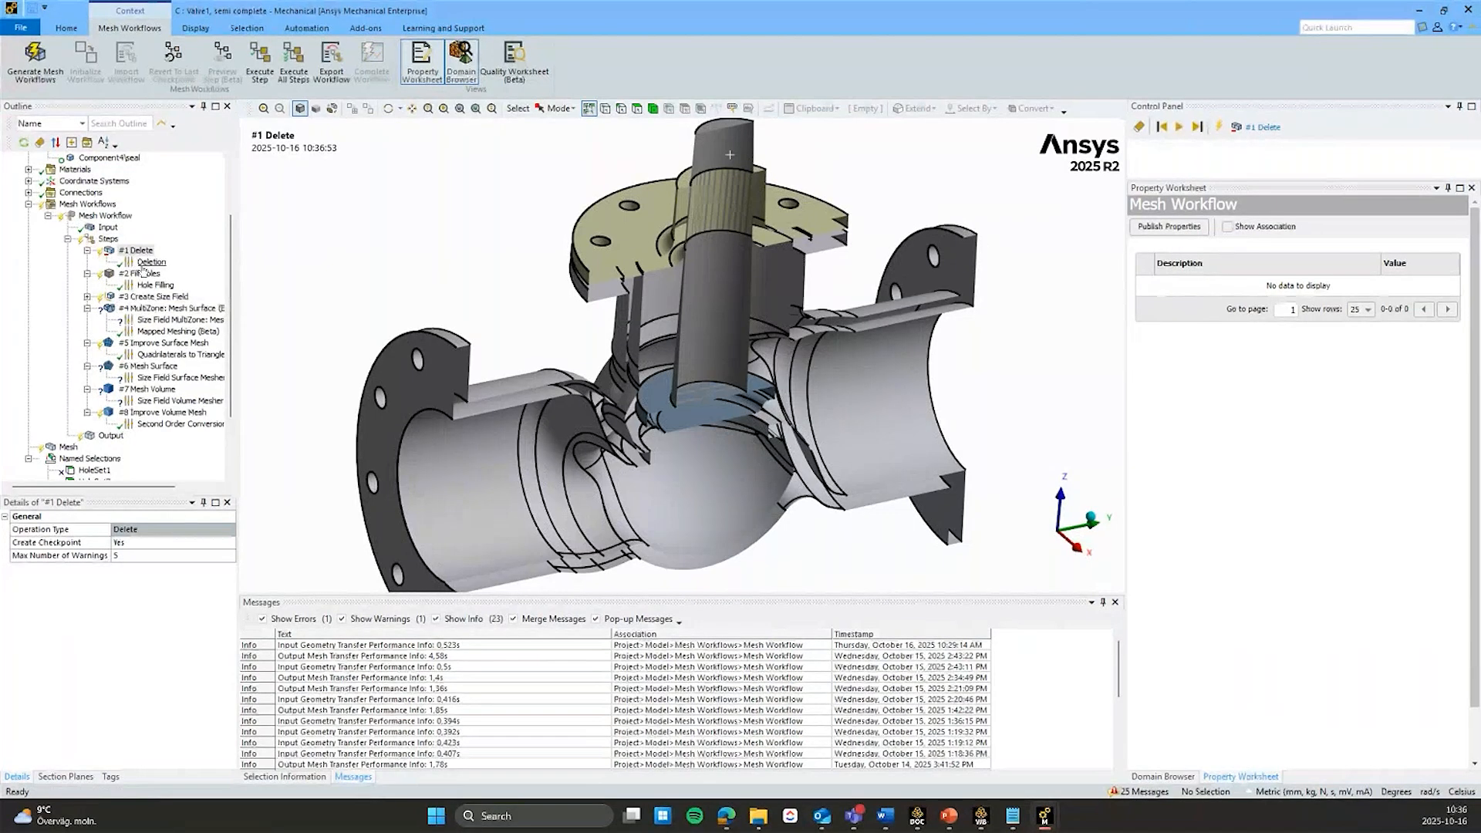
pyautogui.click(147, 264)
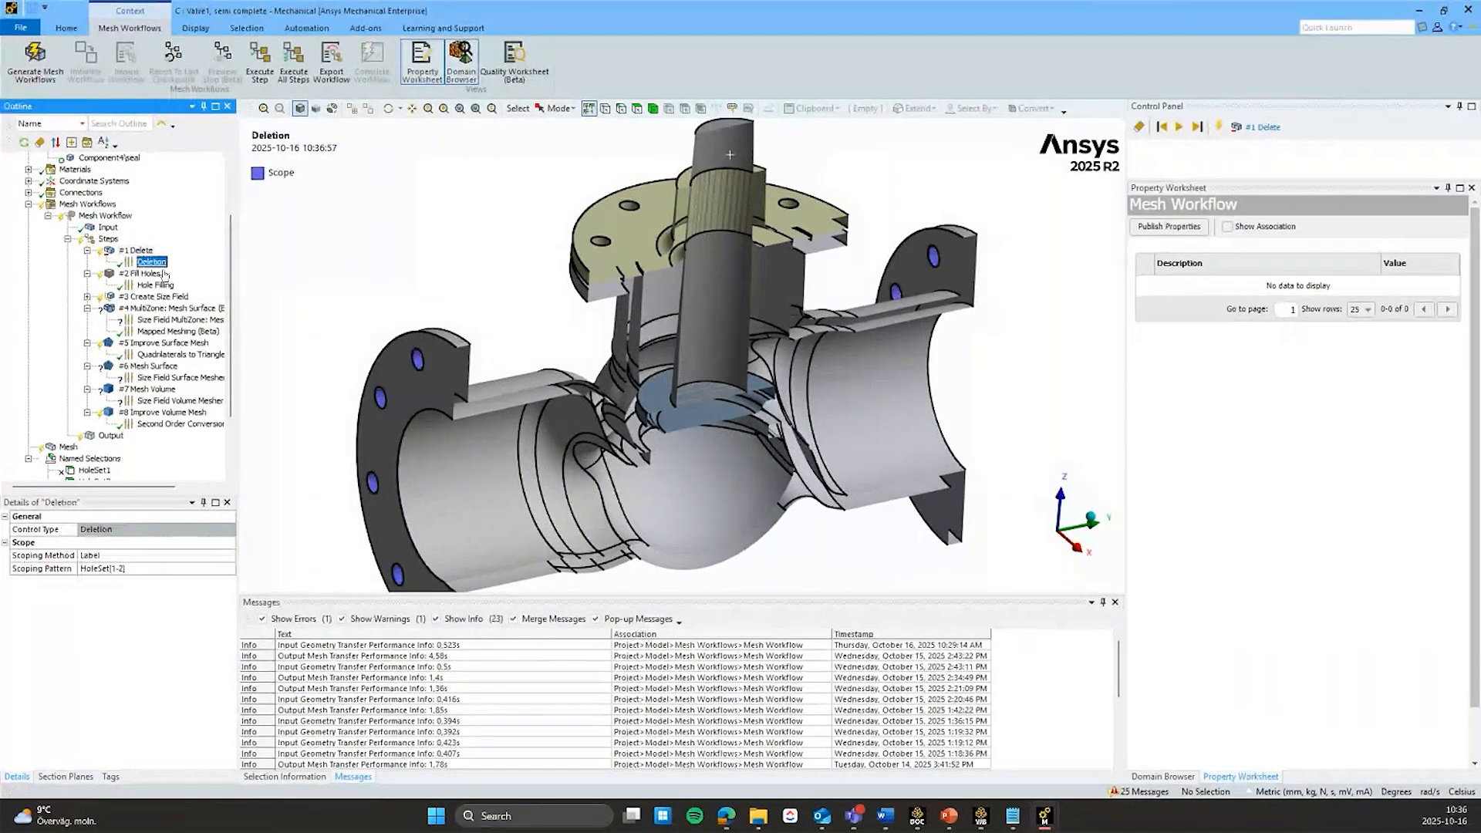
pyautogui.click(165, 568)
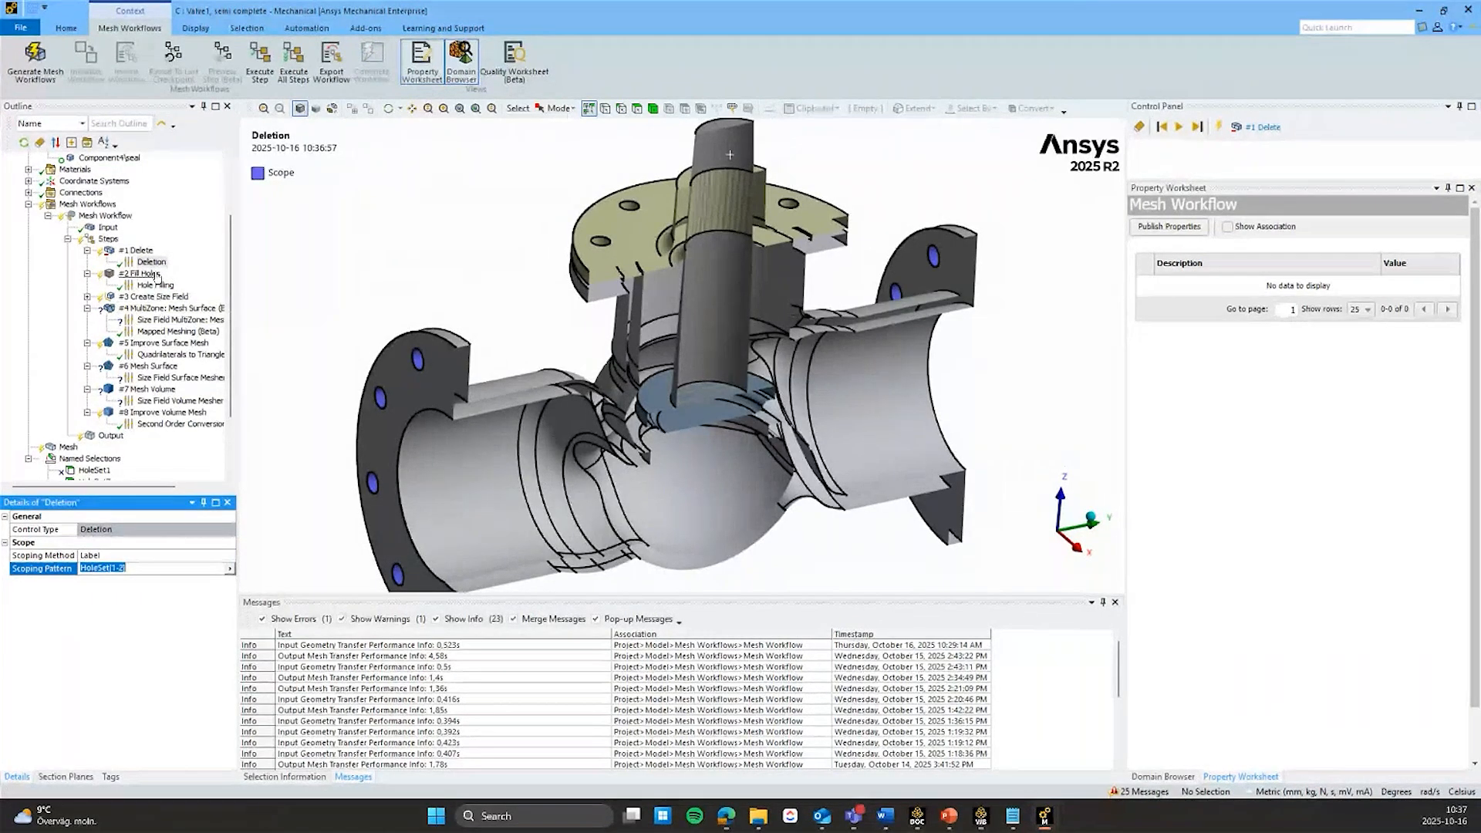
# Step: Publish the Deletion control's scoping pattern to the property worksheet with the description "Hole detetion Scoping"
pyautogui.click(229, 569)
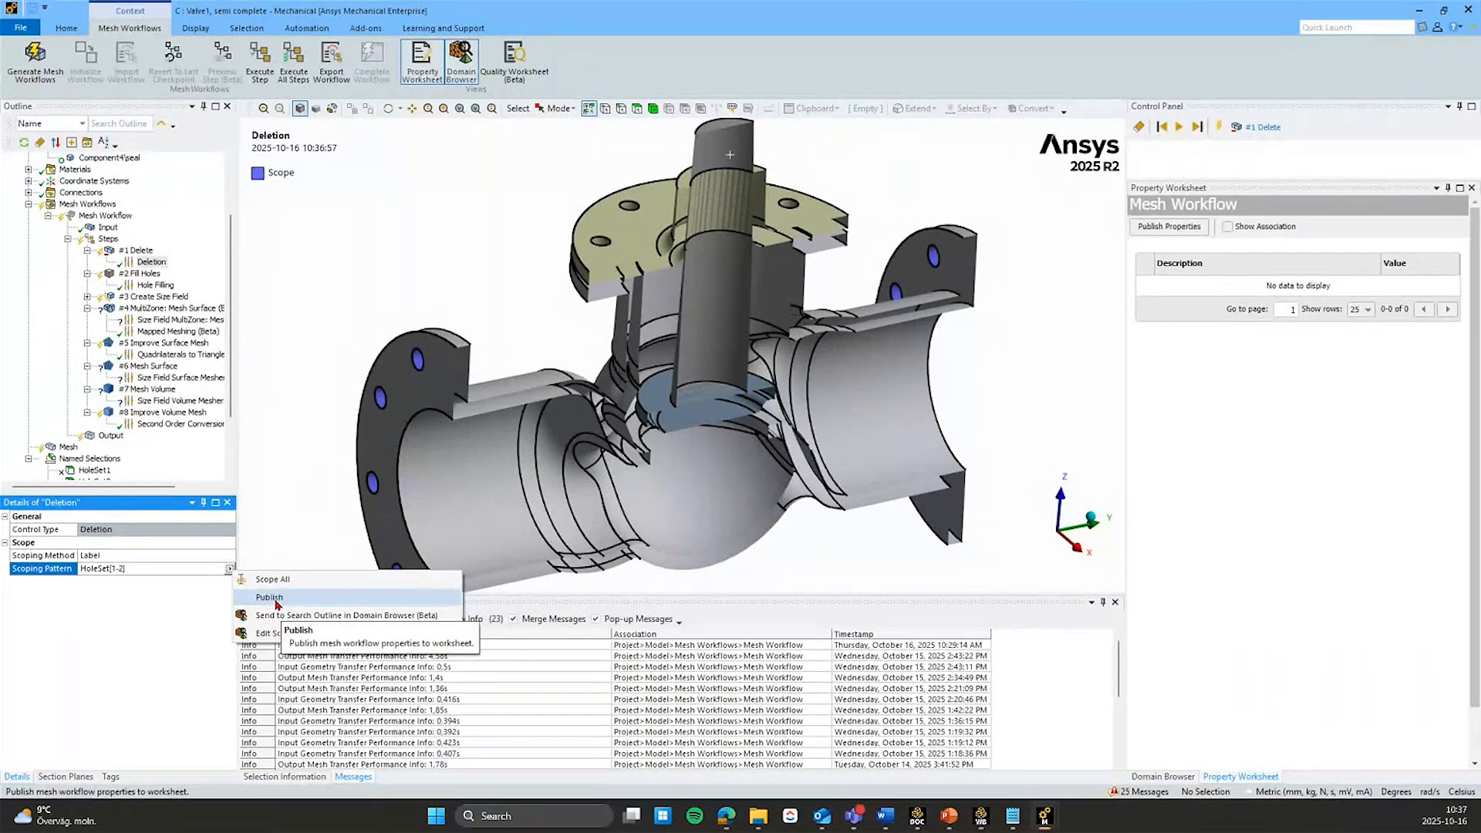
pyautogui.click(281, 599)
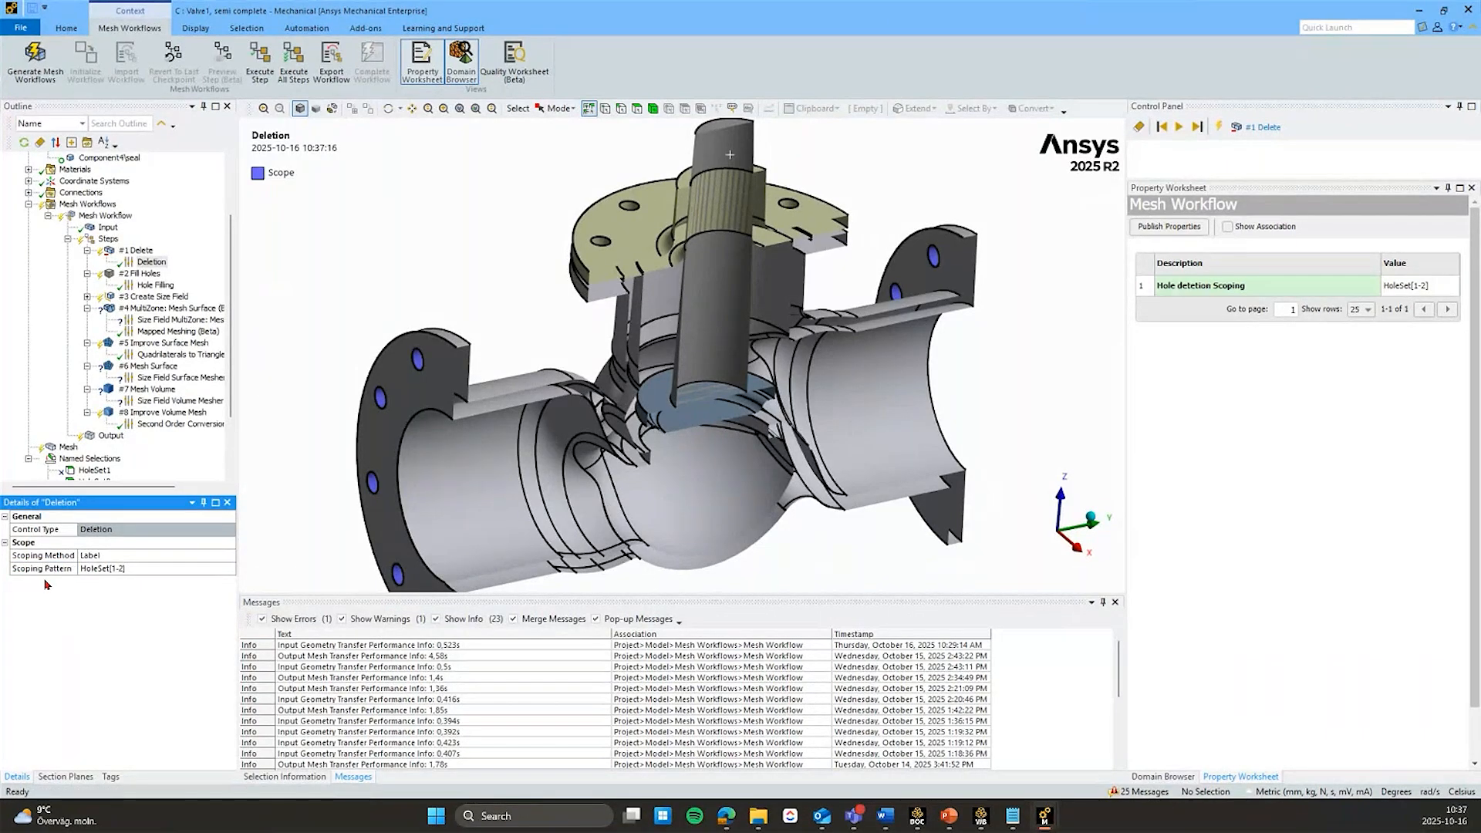
pyautogui.click(1257, 287)
pyautogui.click(1260, 287)
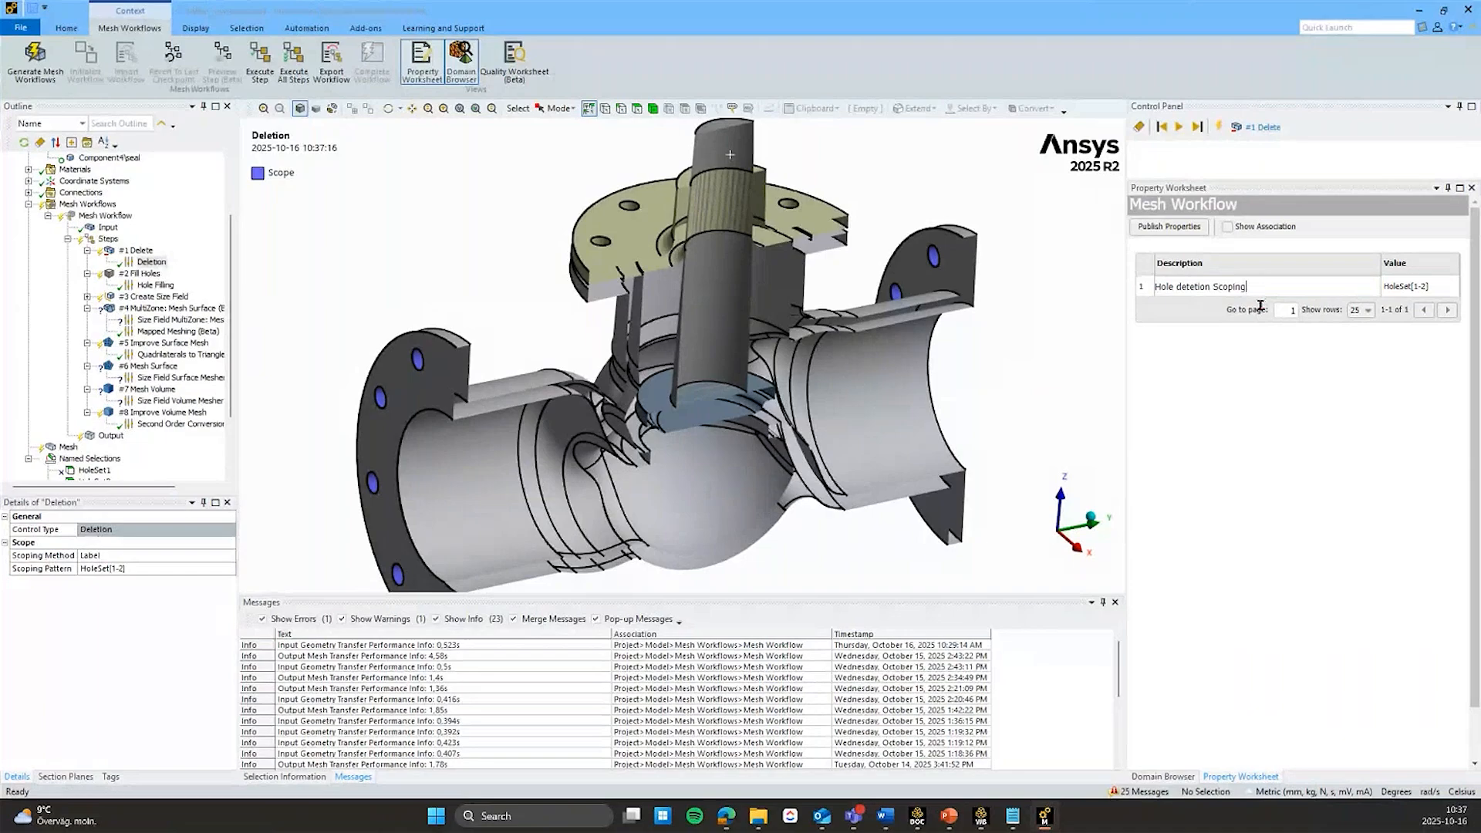
pyautogui.click(1252, 364)
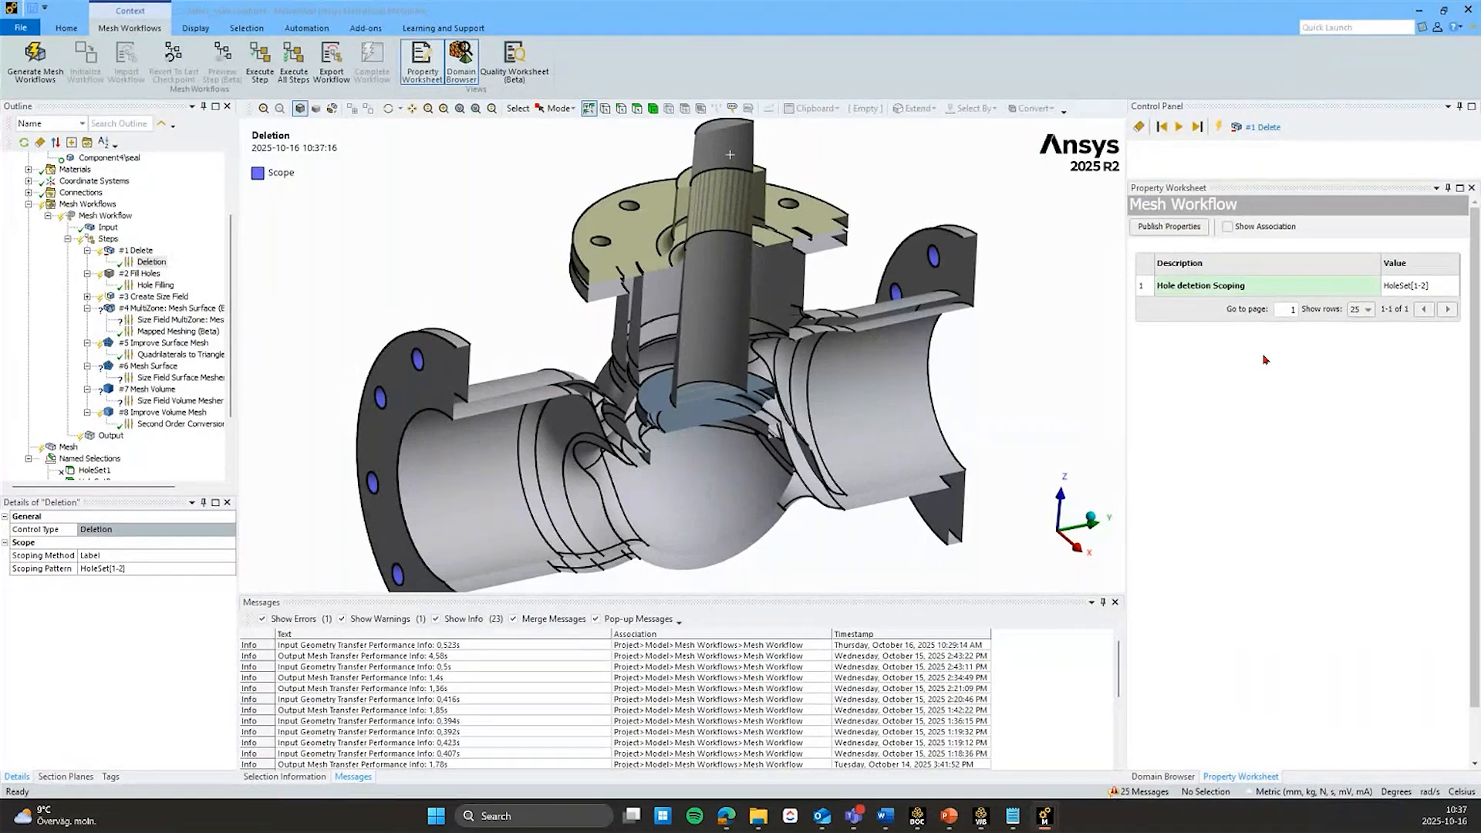
pyautogui.click(1263, 286)
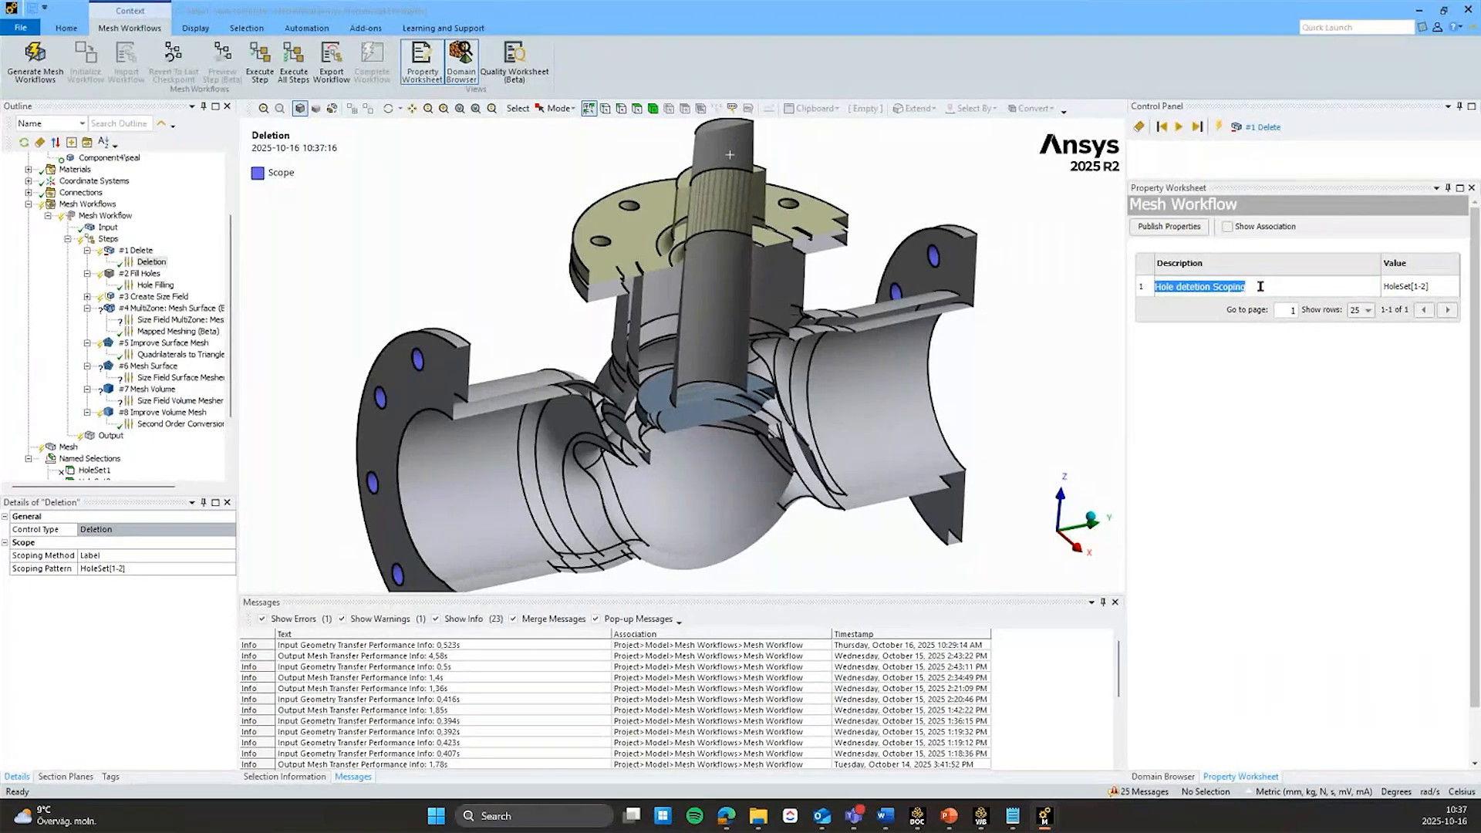
pyautogui.click(1240, 299)
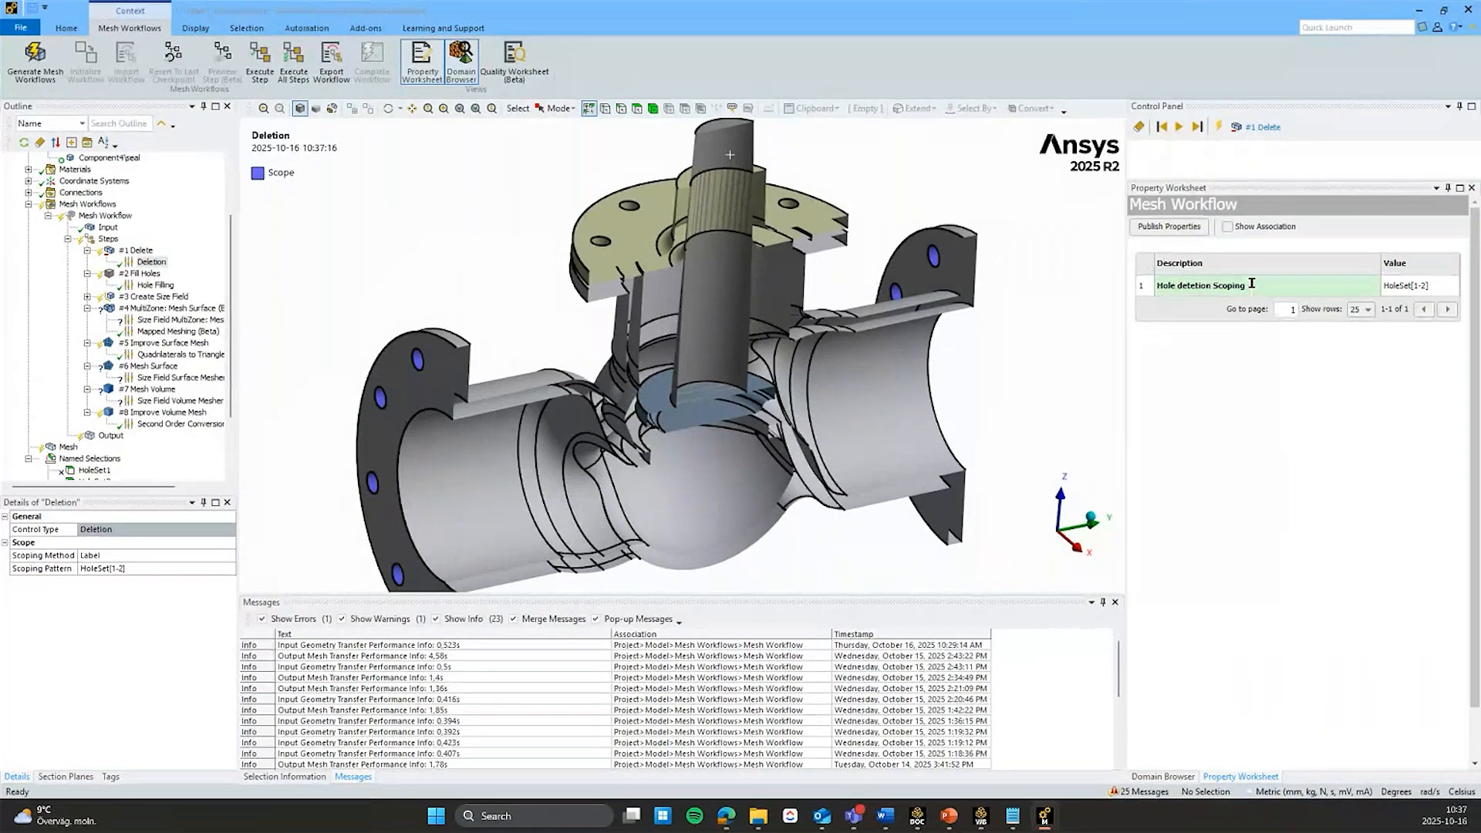
pyautogui.click(1250, 283)
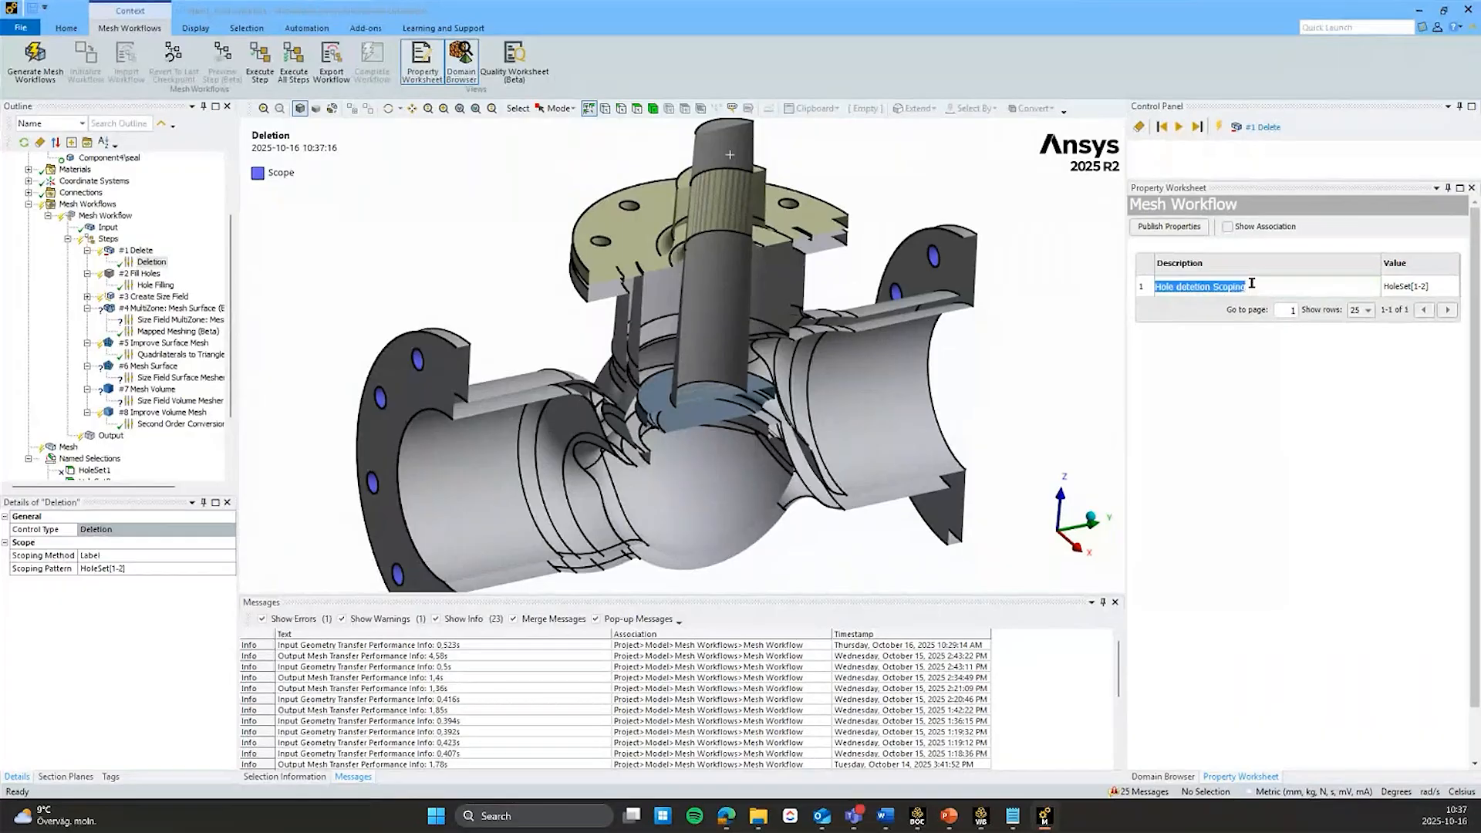
pyautogui.press('Return')
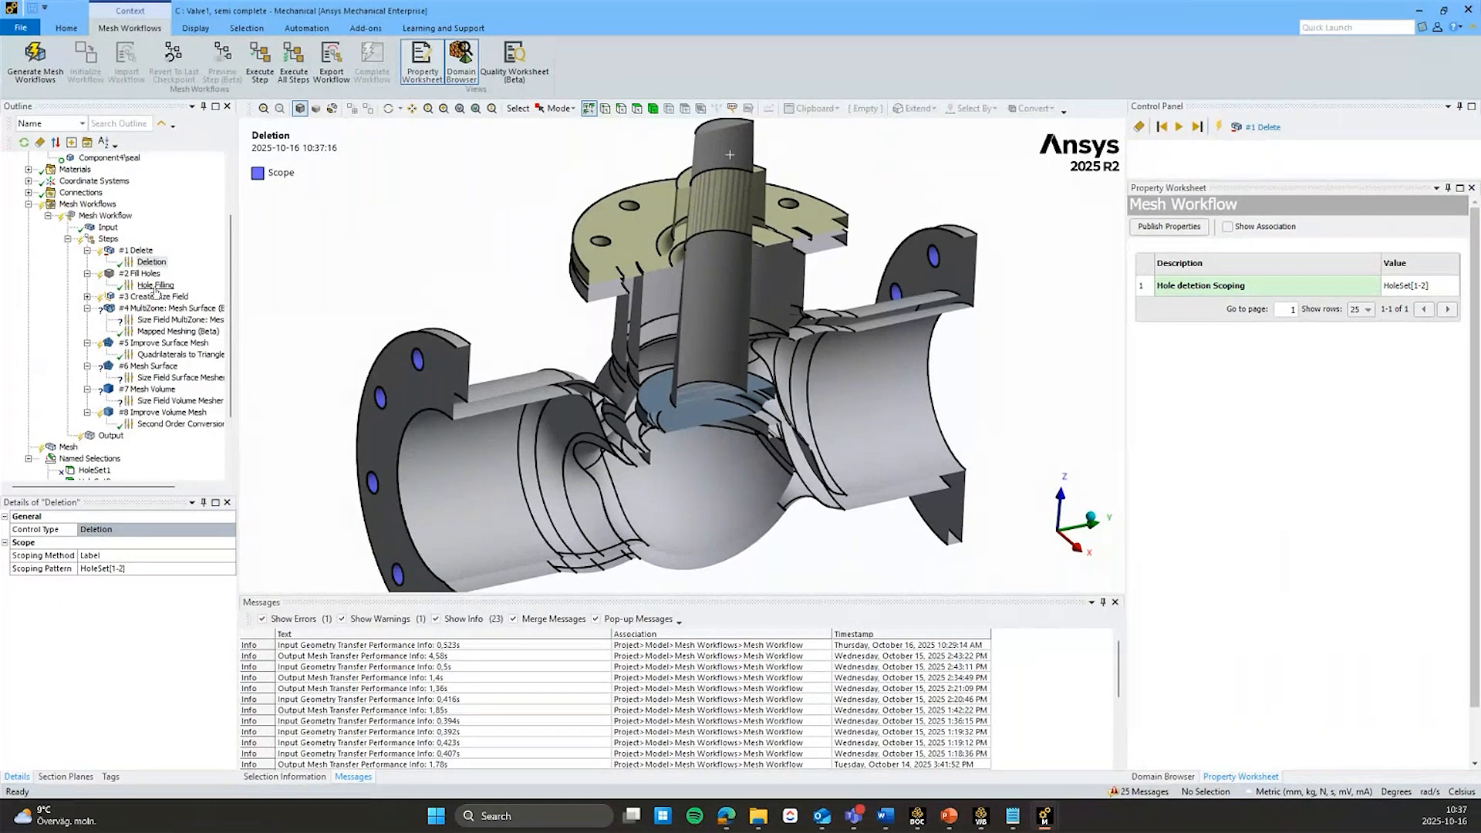
# Step: Publish the Hole Filling control's scoping pattern to the property worksheet with the description "Hole edges to fill Scoping"
pyautogui.click(155, 286)
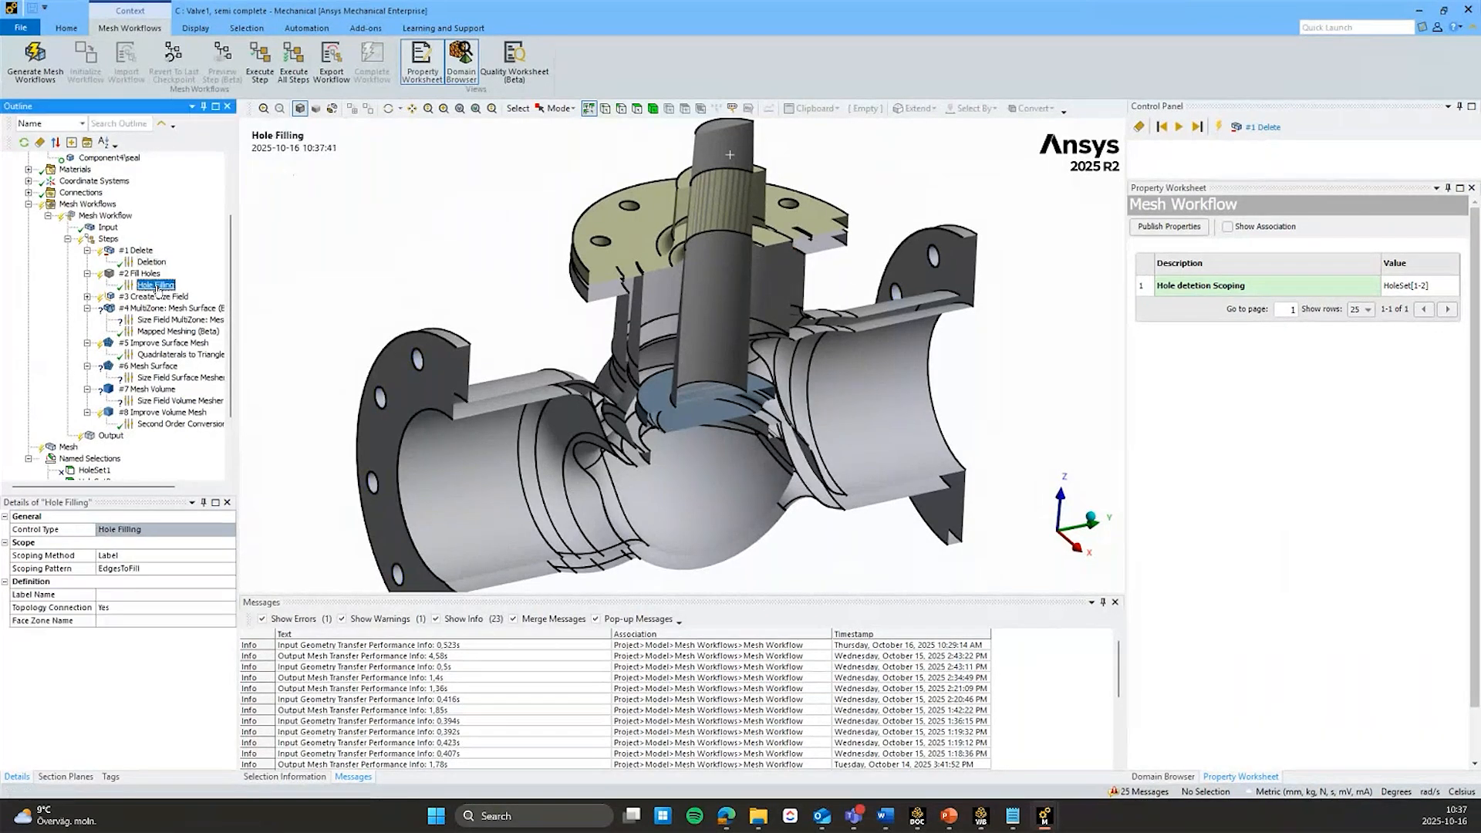
pyautogui.click(202, 569)
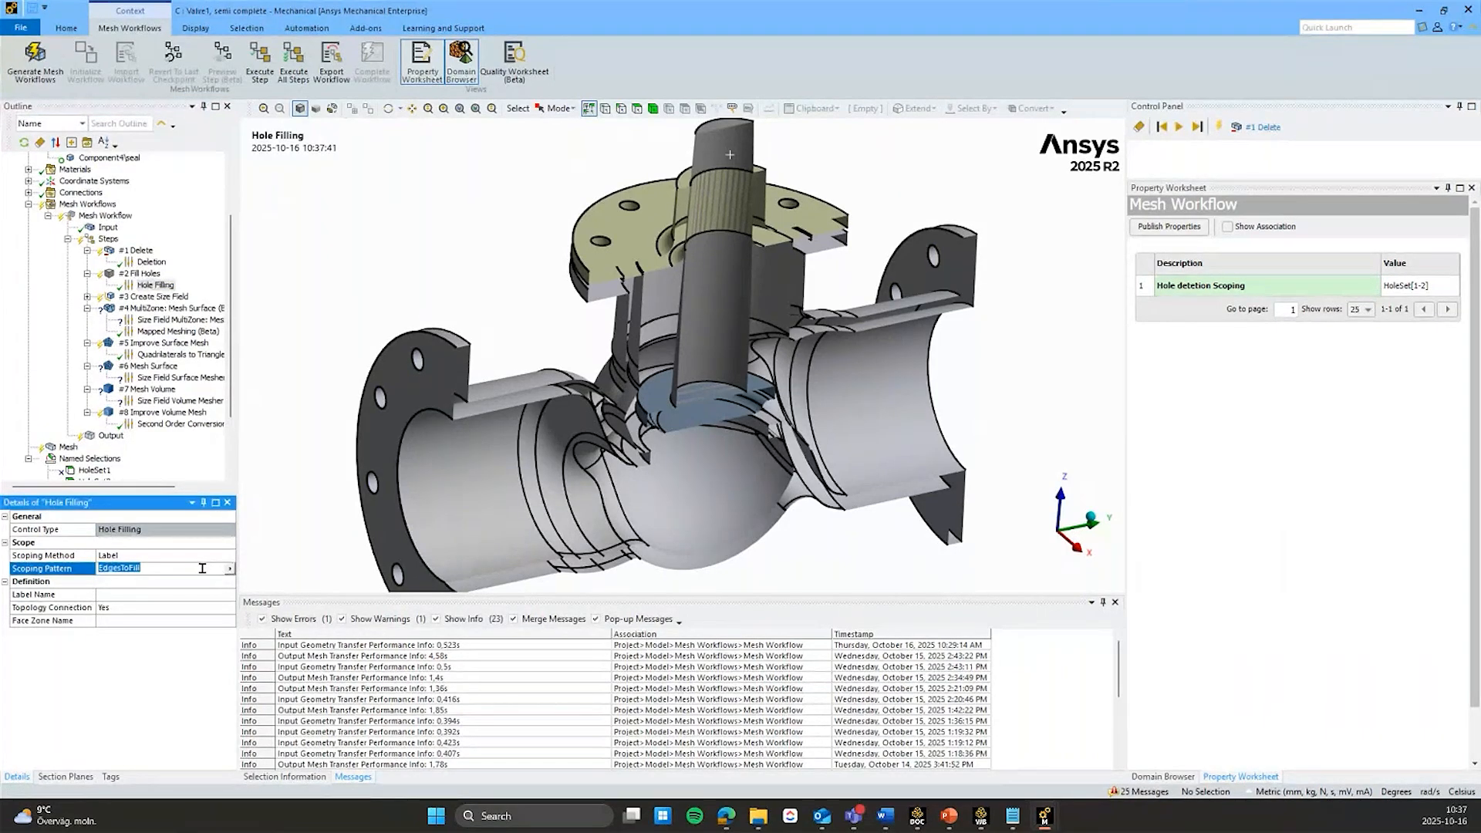
pyautogui.press('Return')
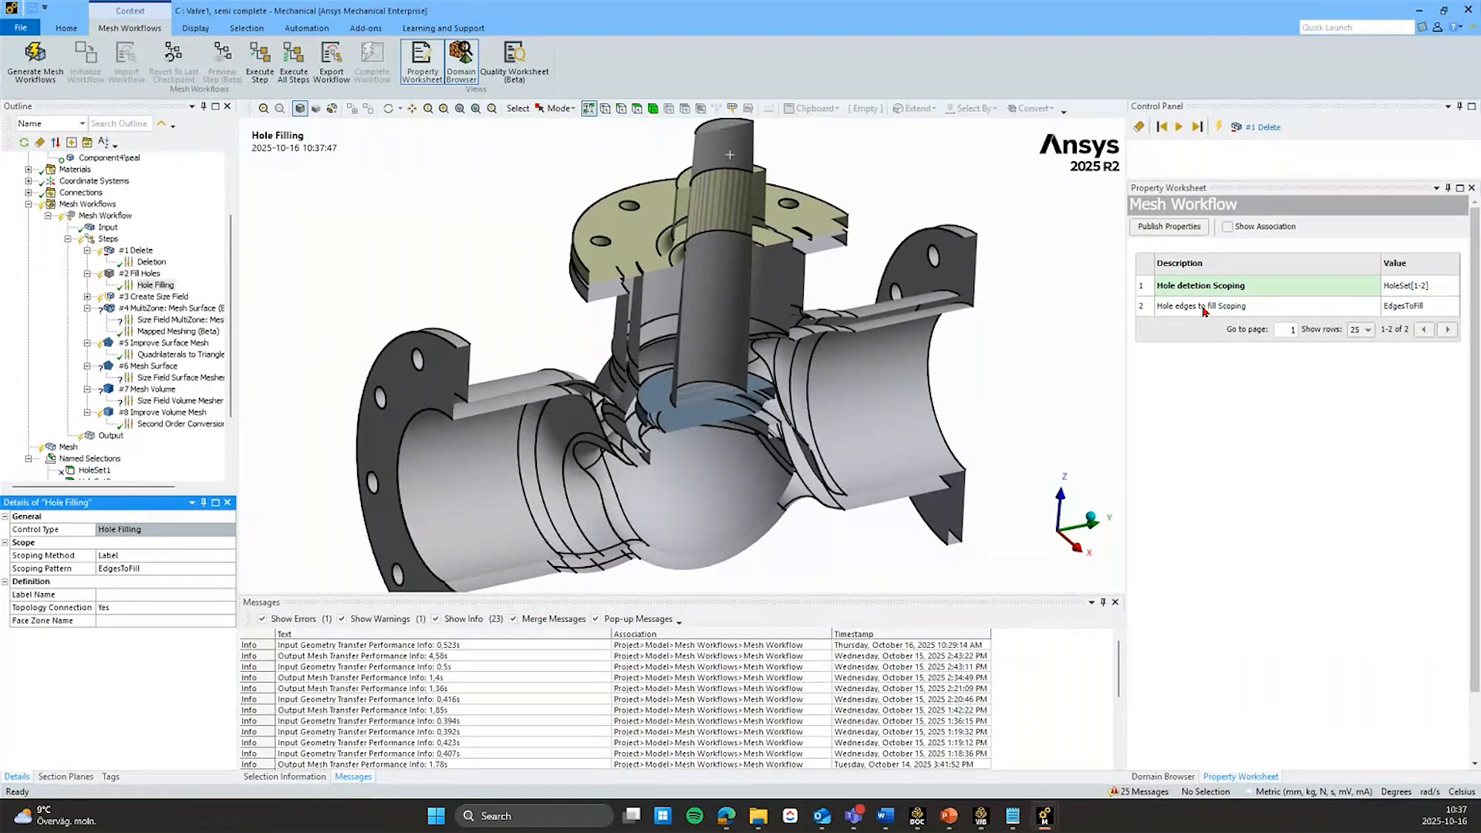
# Step: Publish the Min Size of the Curvature Sizing control under #3 Create Size Field, described as "Global curvature min size"
pyautogui.click(87, 296)
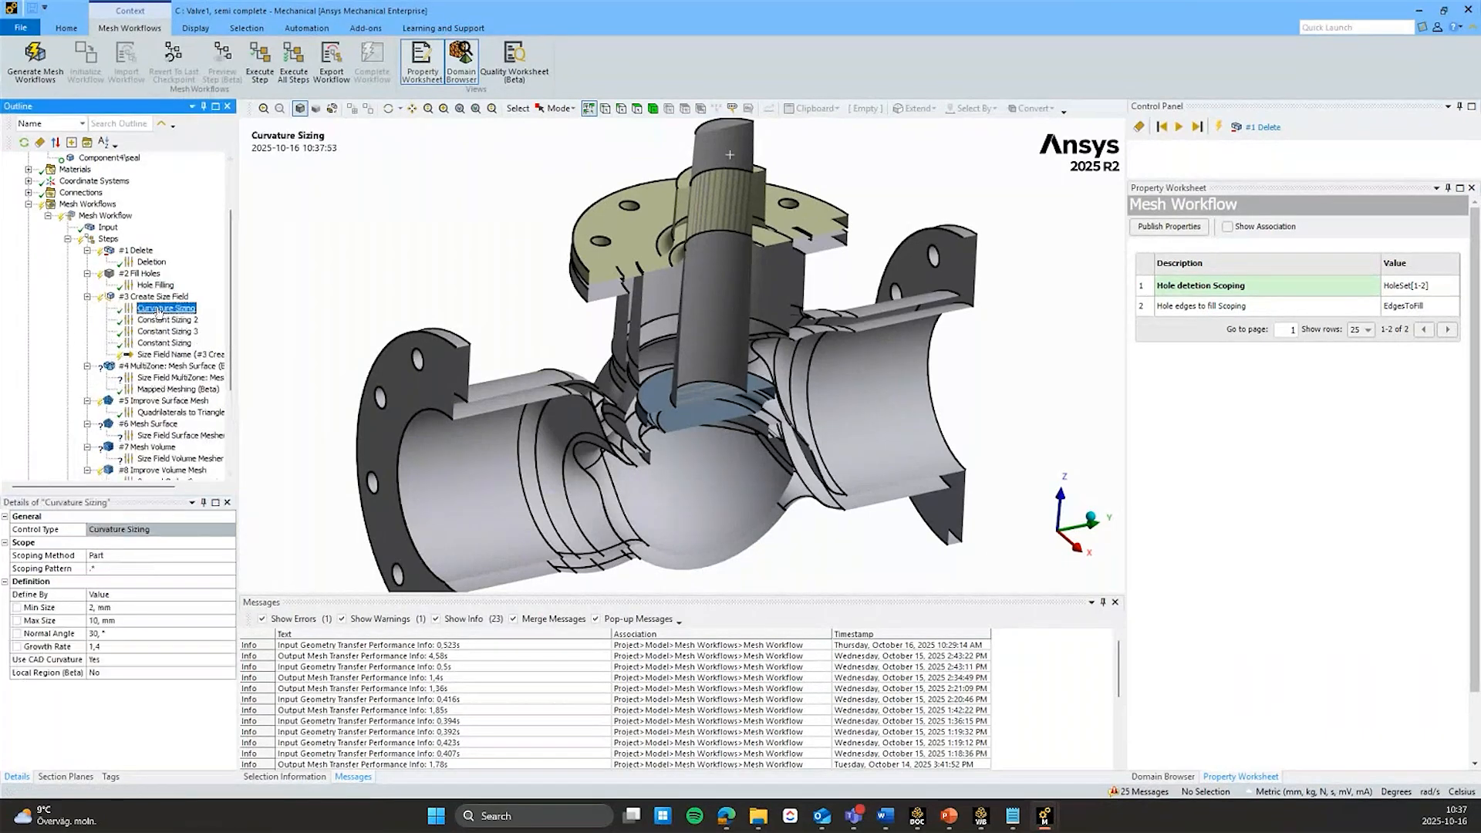
pyautogui.click(166, 308)
pyautogui.click(131, 608)
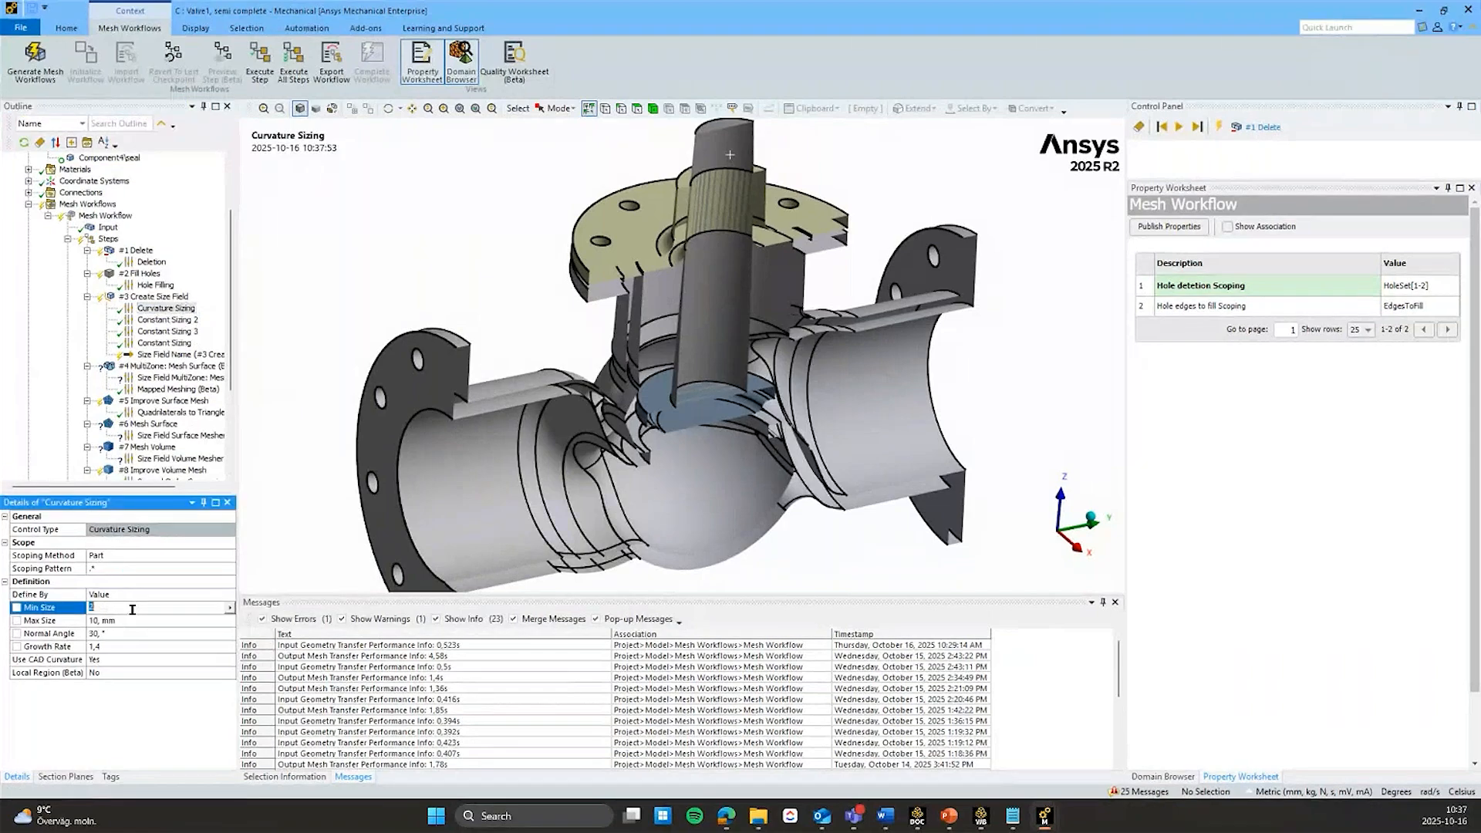
pyautogui.click(230, 608)
pyautogui.click(269, 617)
pyautogui.doubleClick(1255, 327)
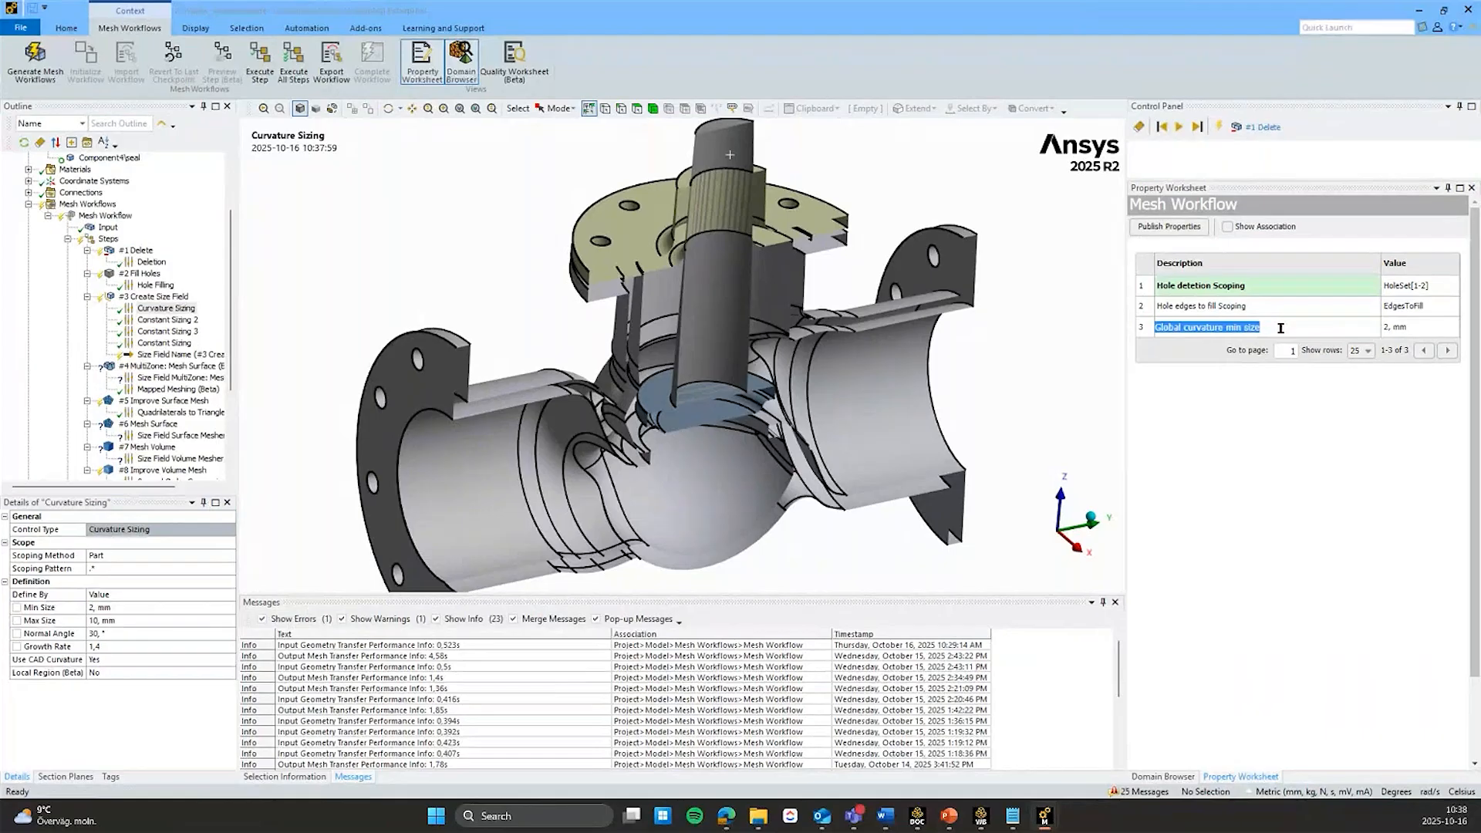
pyautogui.click(1280, 328)
pyautogui.click(1282, 356)
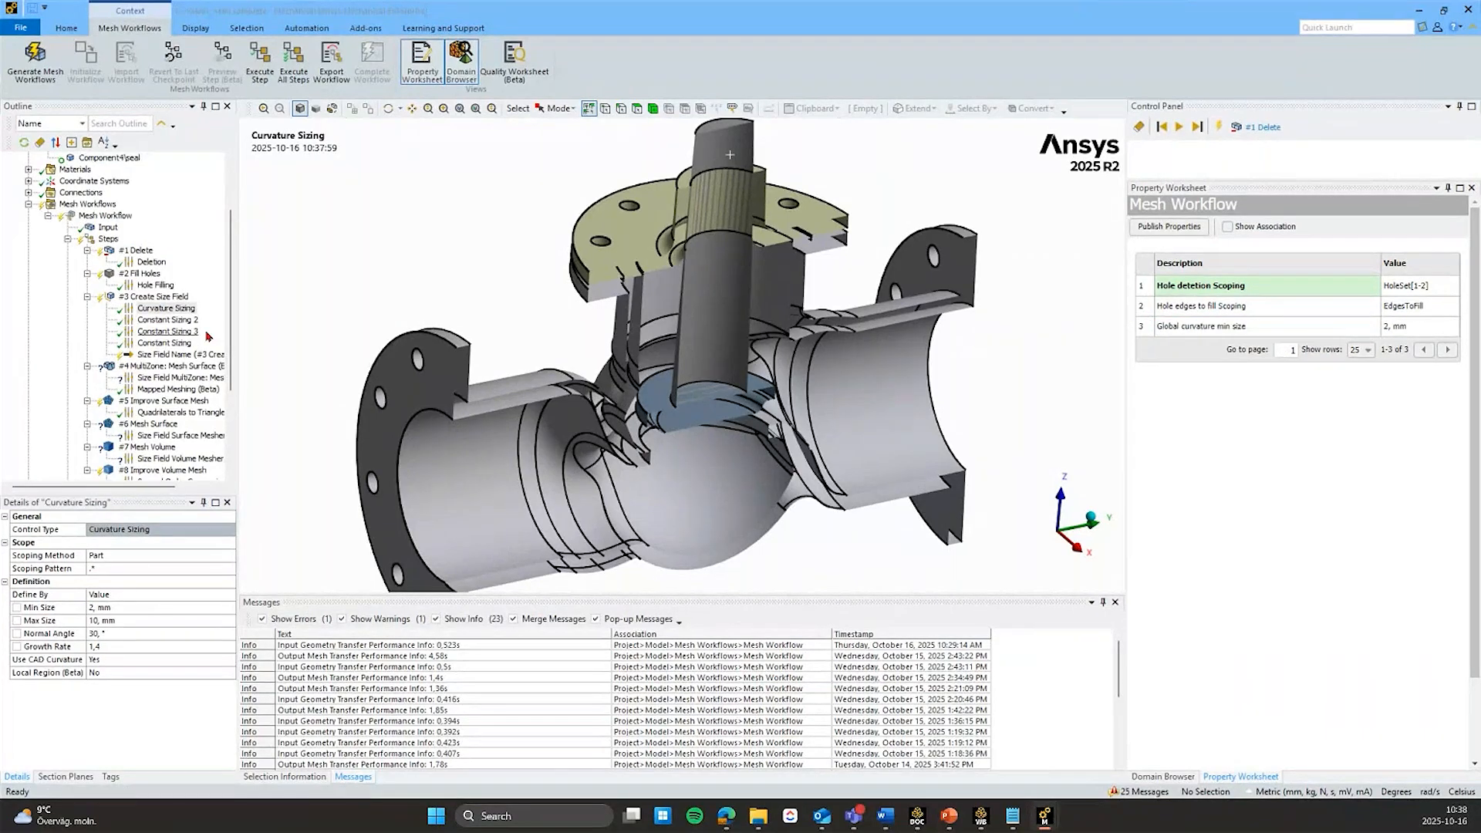
# Step: Review the Constant Sizing 2 and Constant Sizing 3 controls and the mesh workflow export options without saving a file
pyautogui.click(167, 320)
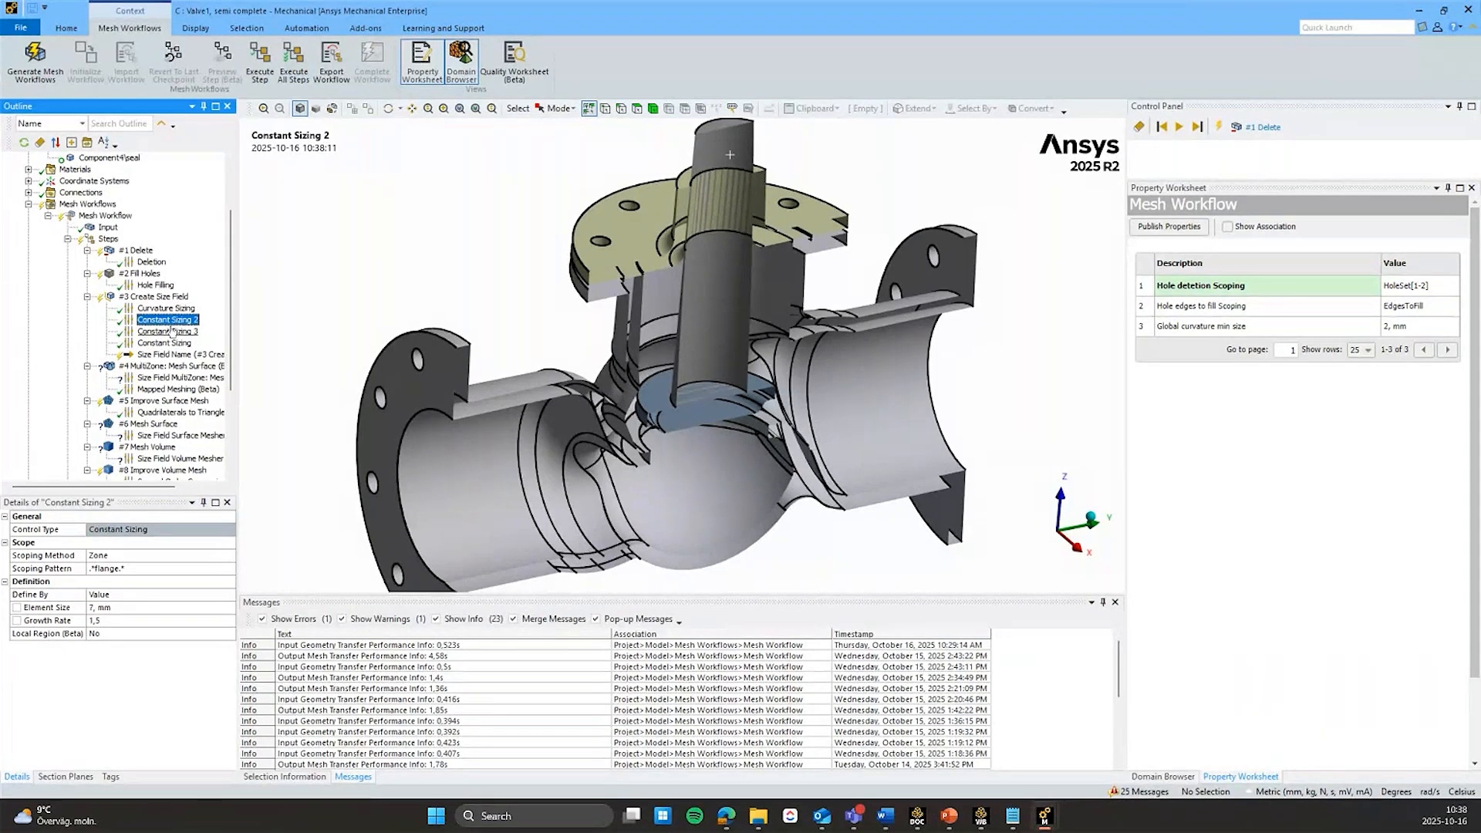
pyautogui.click(170, 331)
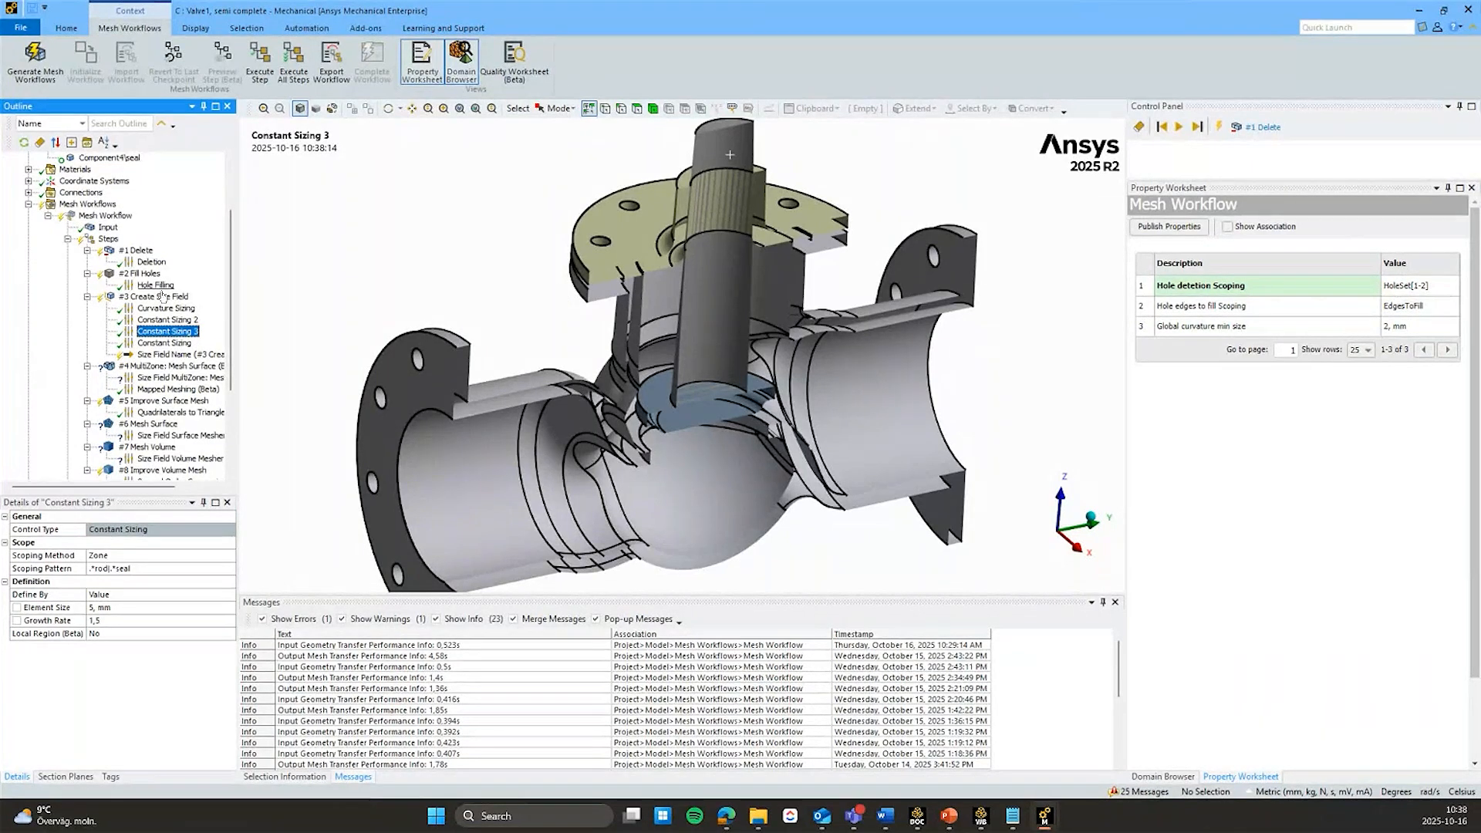
pyautogui.scroll(-3, 165, 343)
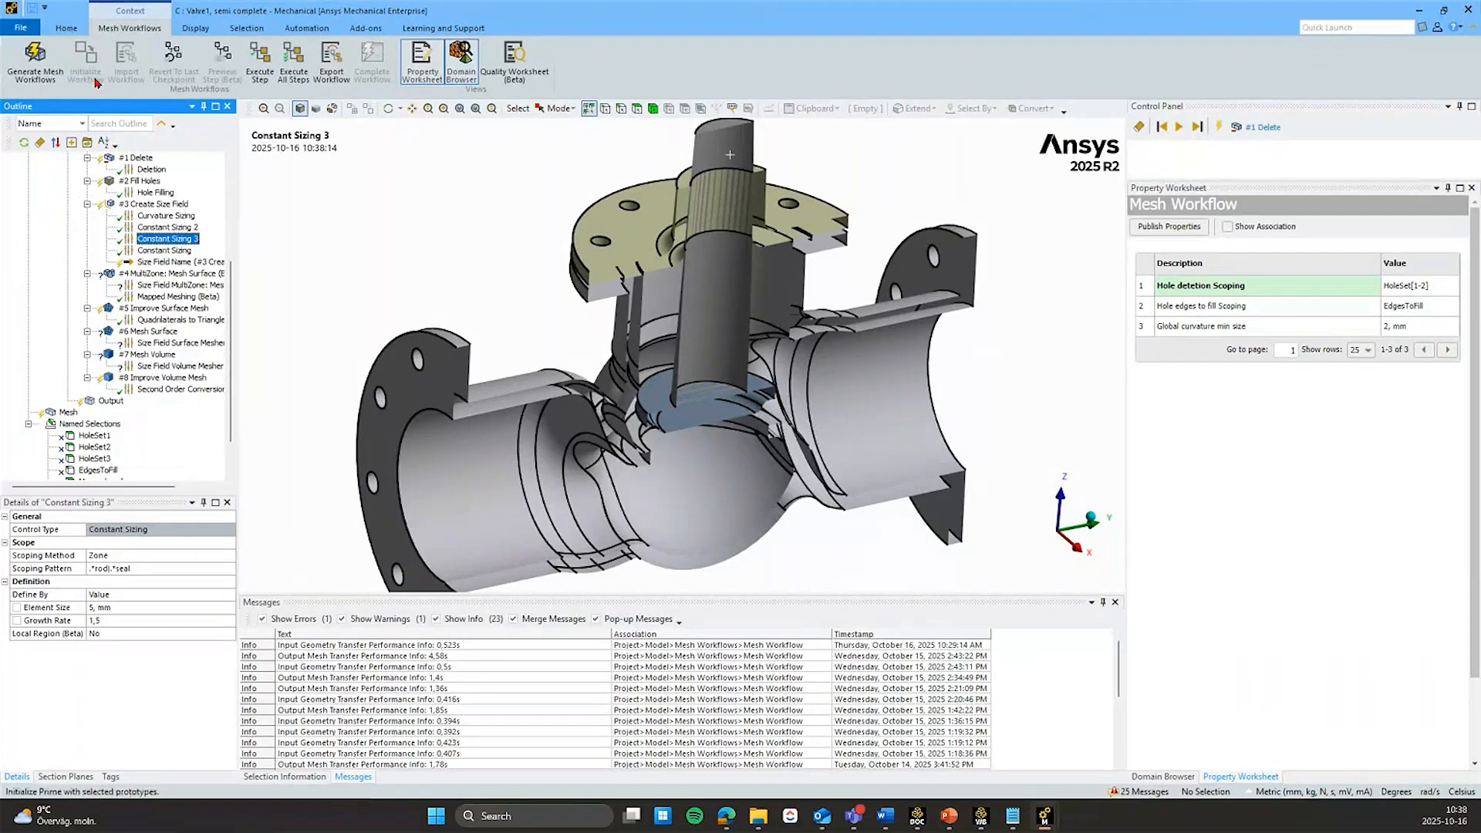
pyautogui.click(330, 70)
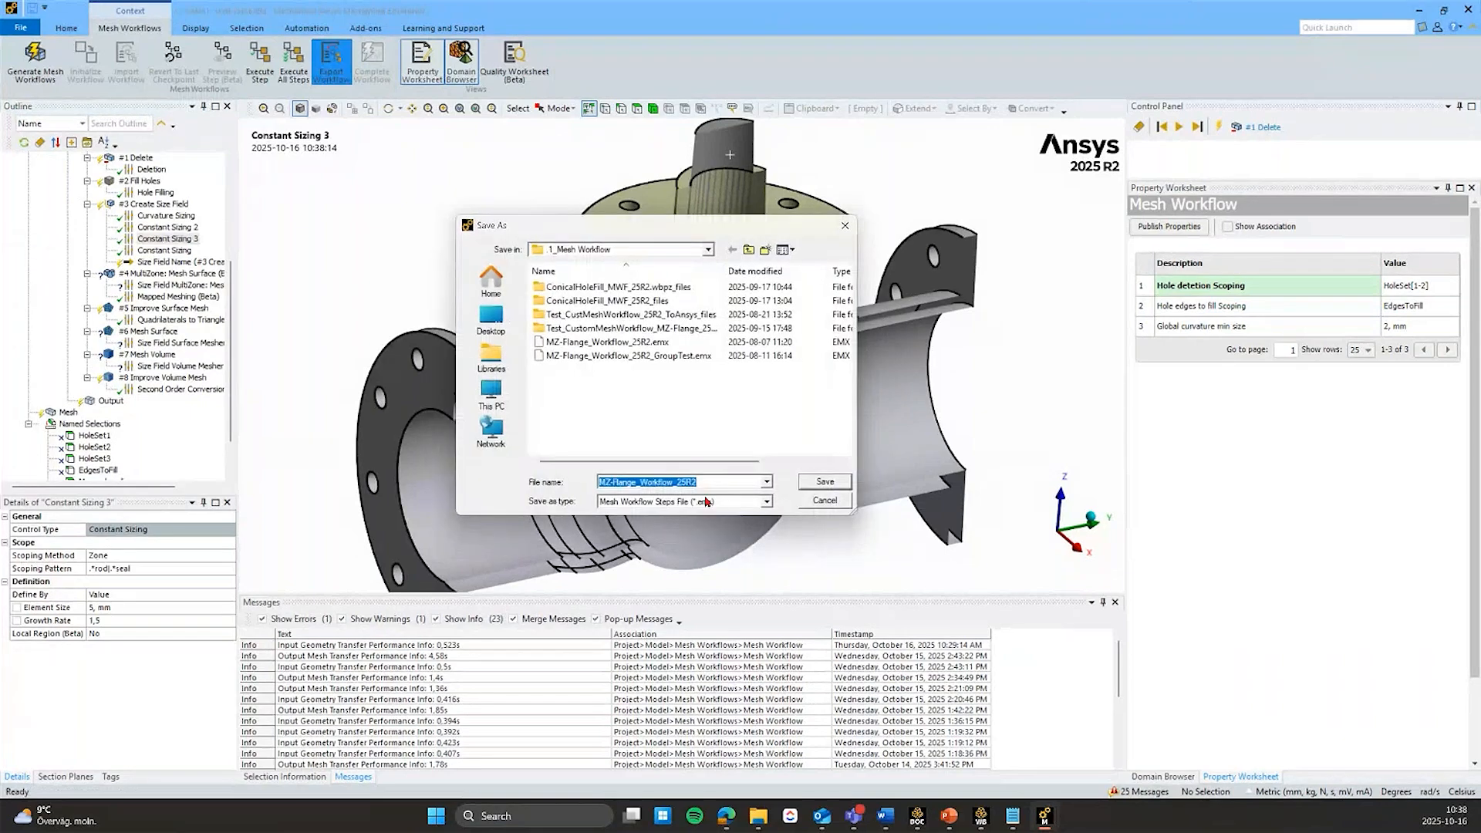
pyautogui.click(822, 501)
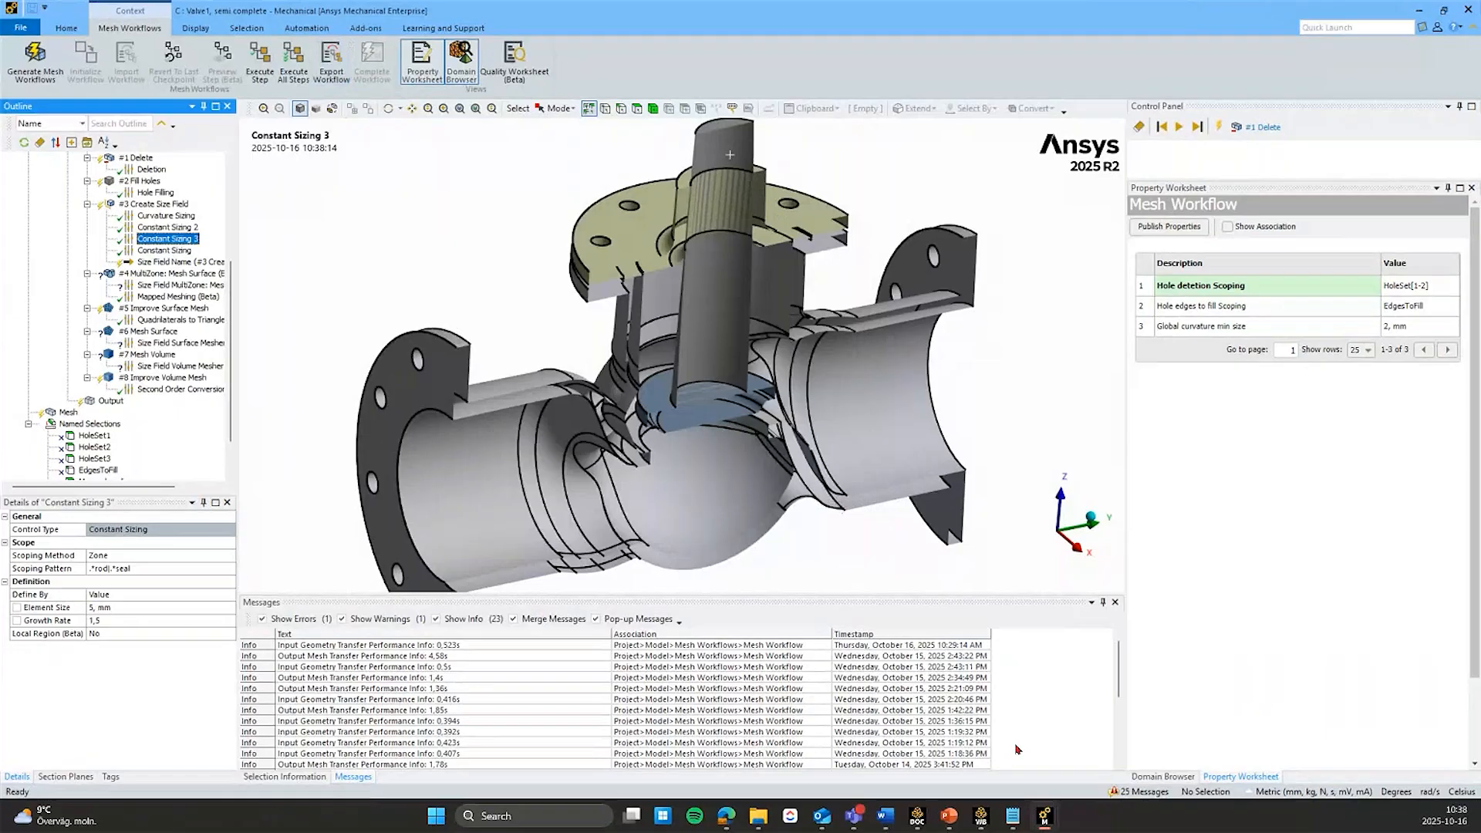
# Step: Switch to the "Valve2, empty" model in its own Mechanical window
pyautogui.moveTo(1044, 815)
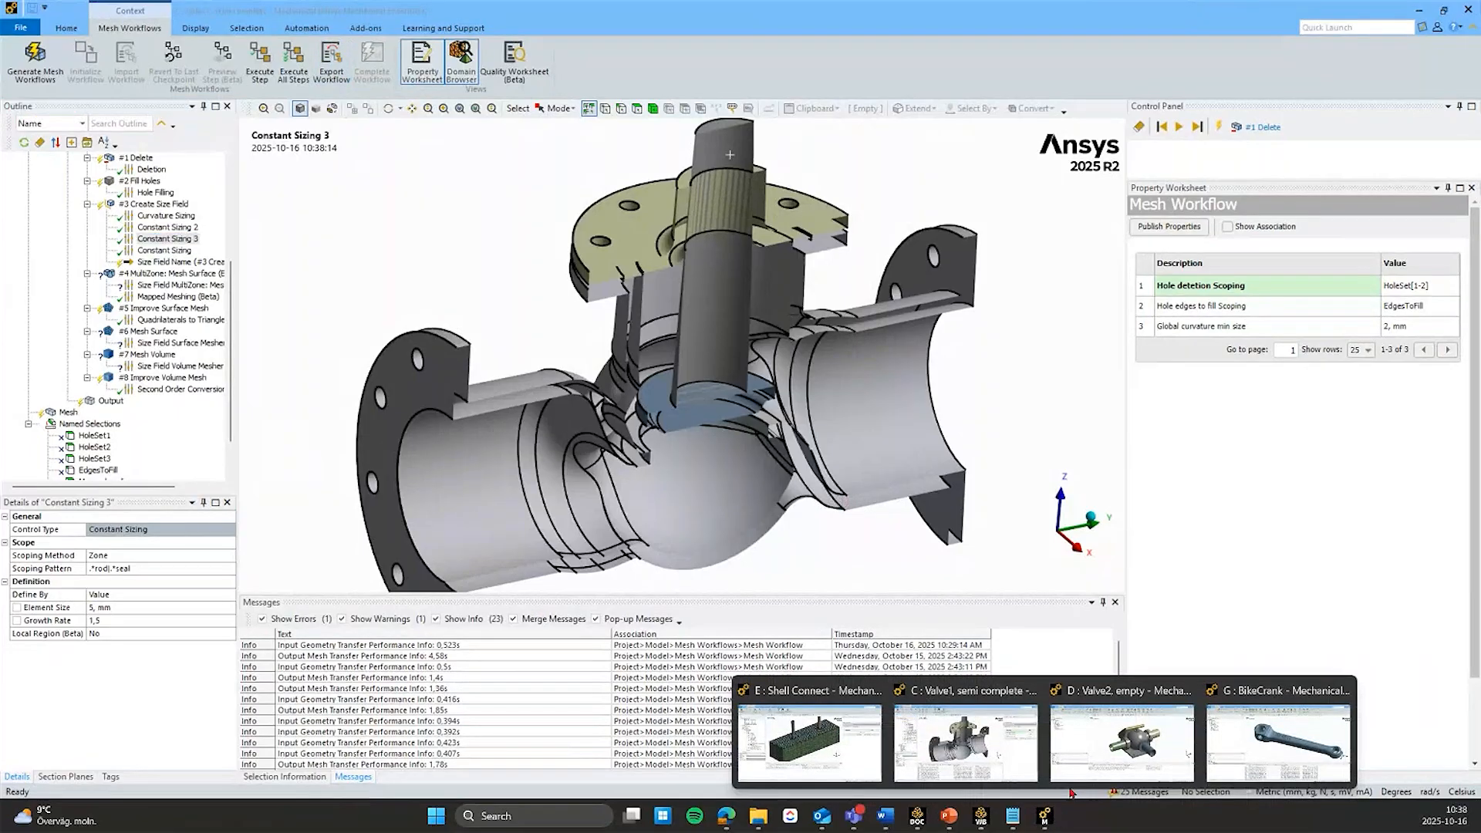
pyautogui.click(1095, 752)
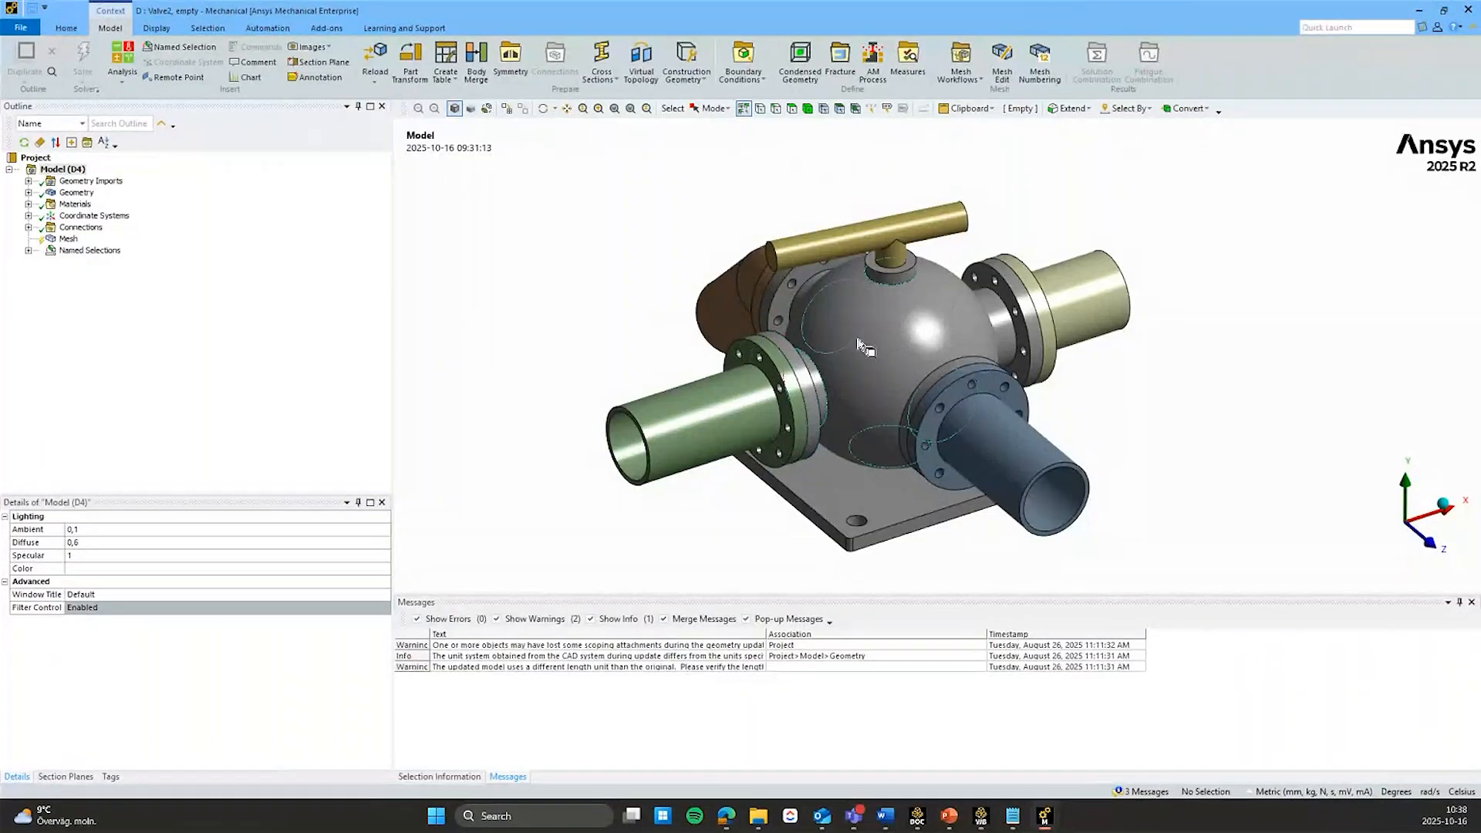
pyautogui.keyDown('ctrl'); pyautogui.moveTo(858, 339); pyautogui.dragTo(823, 313, button='middle'); pyautogui.keyUp('ctrl')
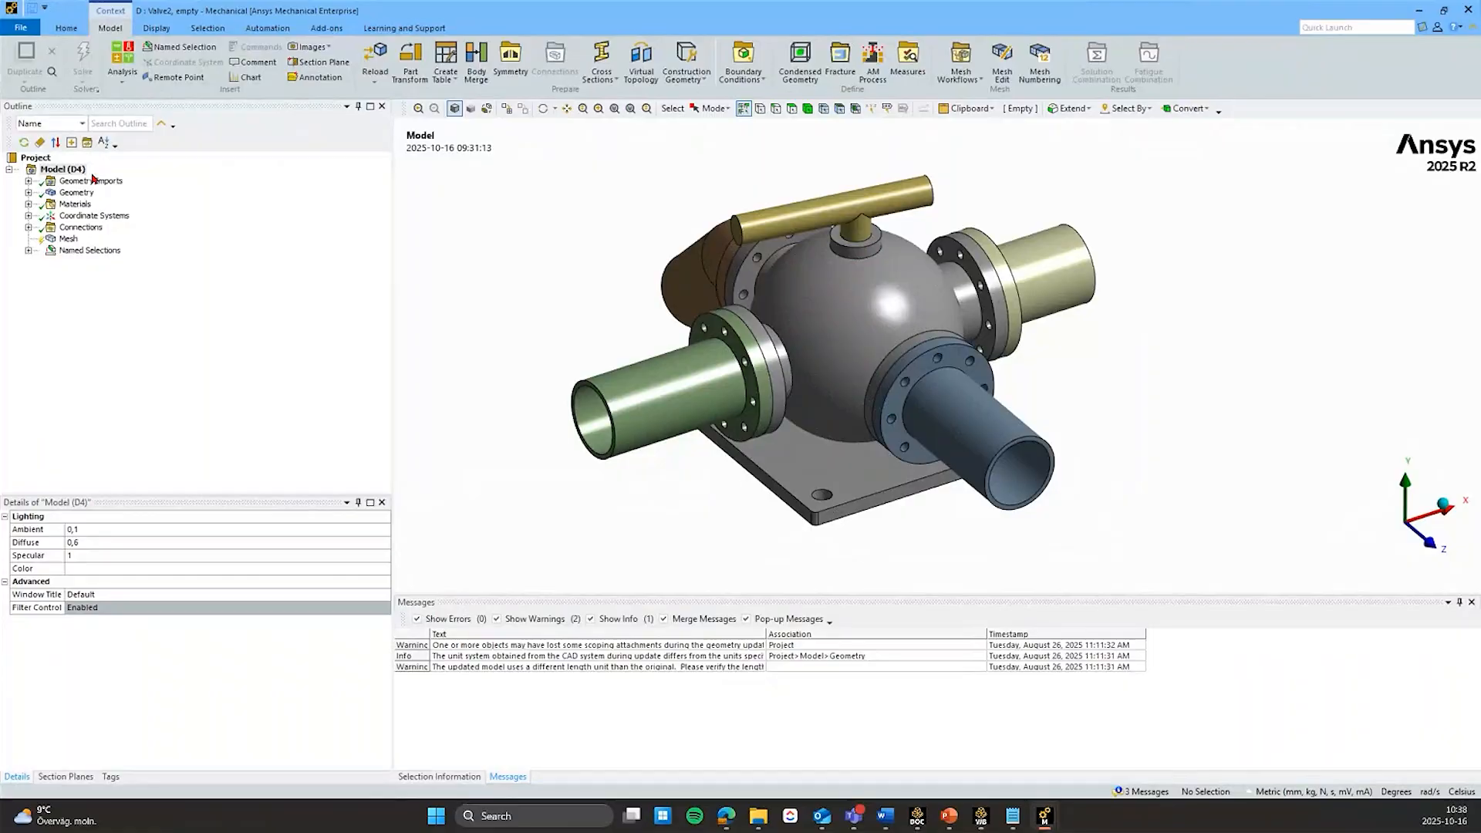
# Step: Examine the bodies under Geometry one by one, from flange1 through rod, and check their names against the valve model
pyautogui.click(29, 192)
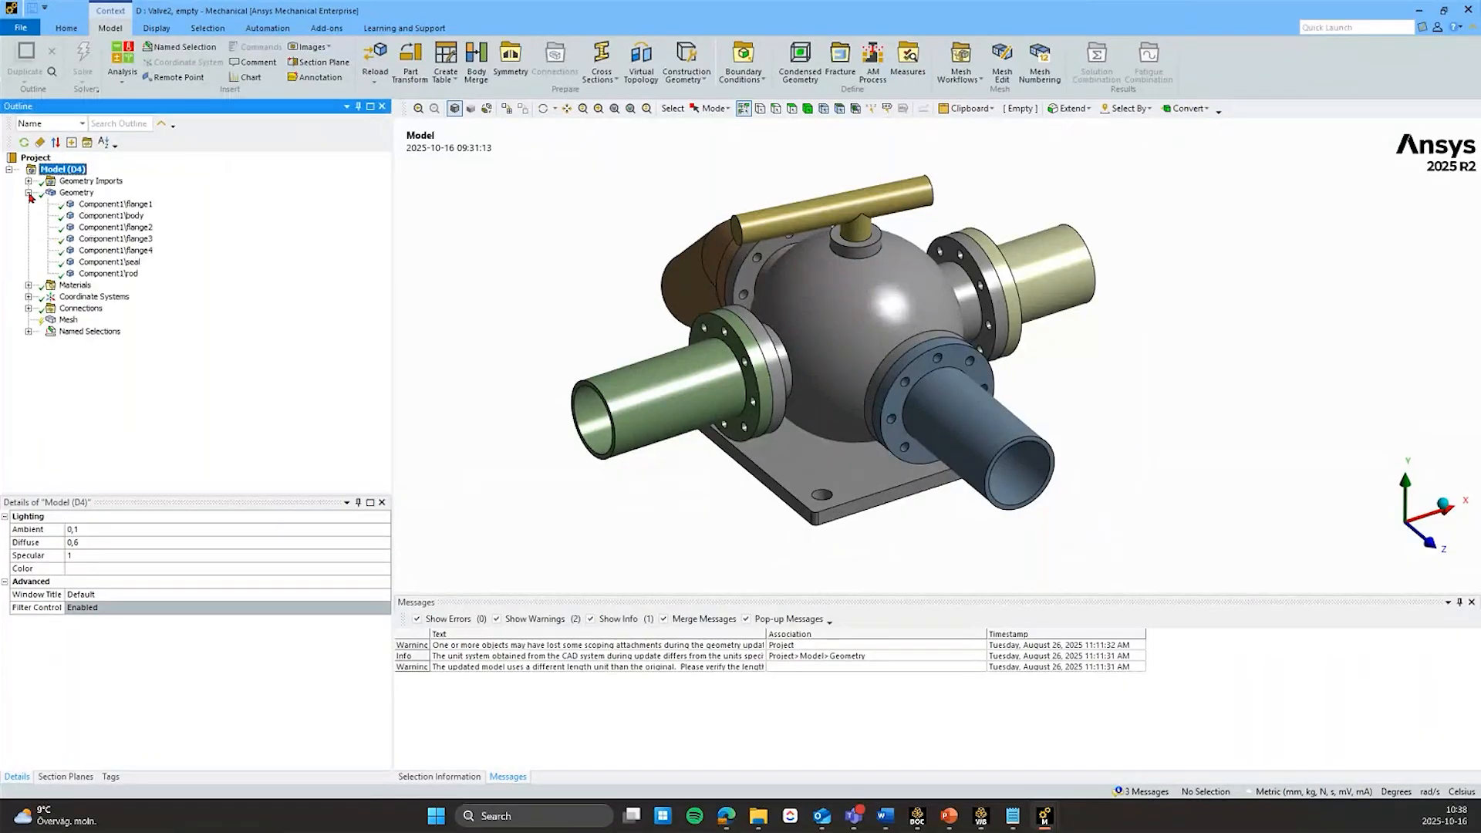
pyautogui.click(136, 205)
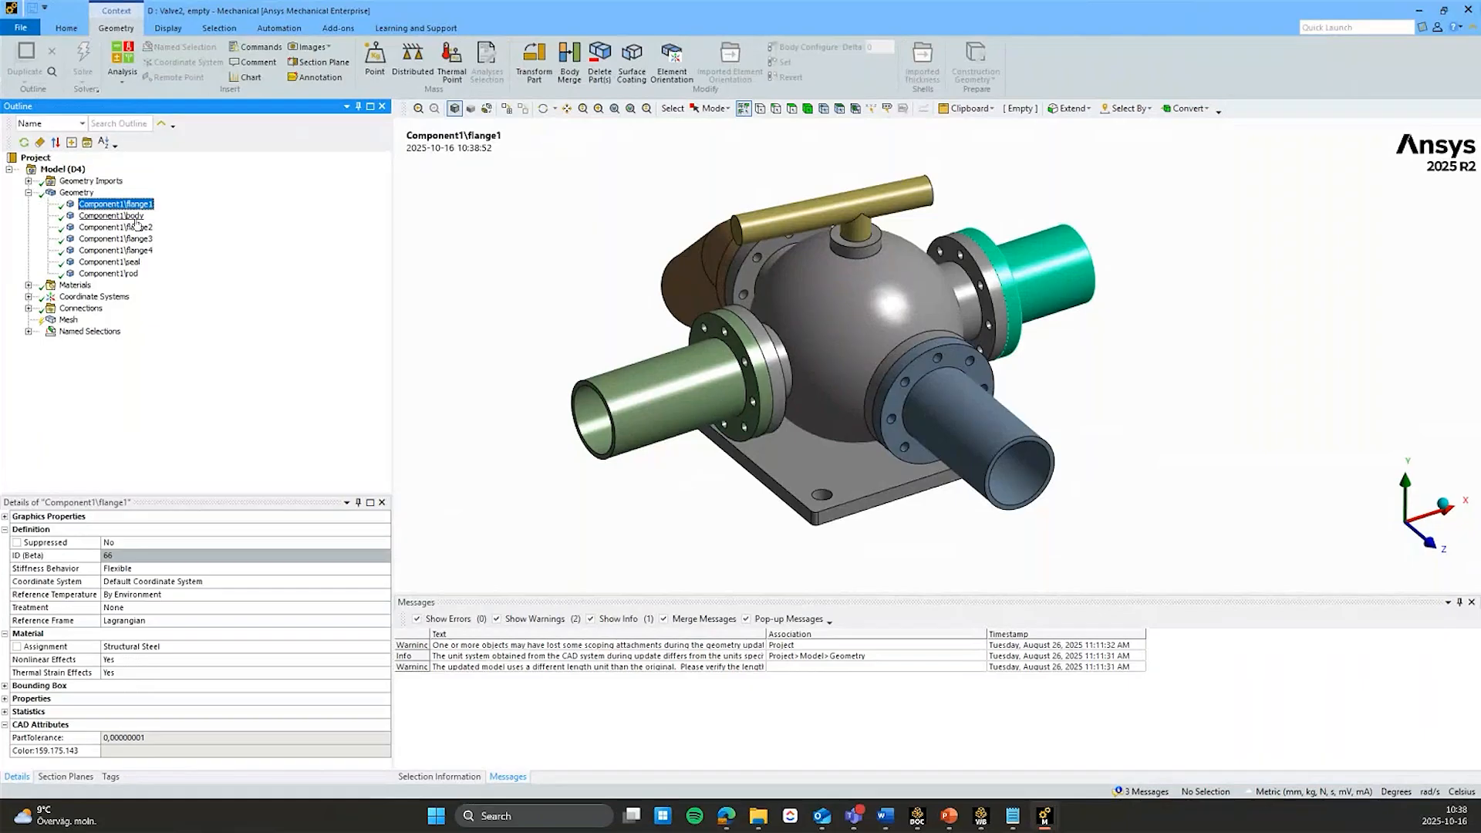
pyautogui.click(137, 227)
pyautogui.click(139, 238)
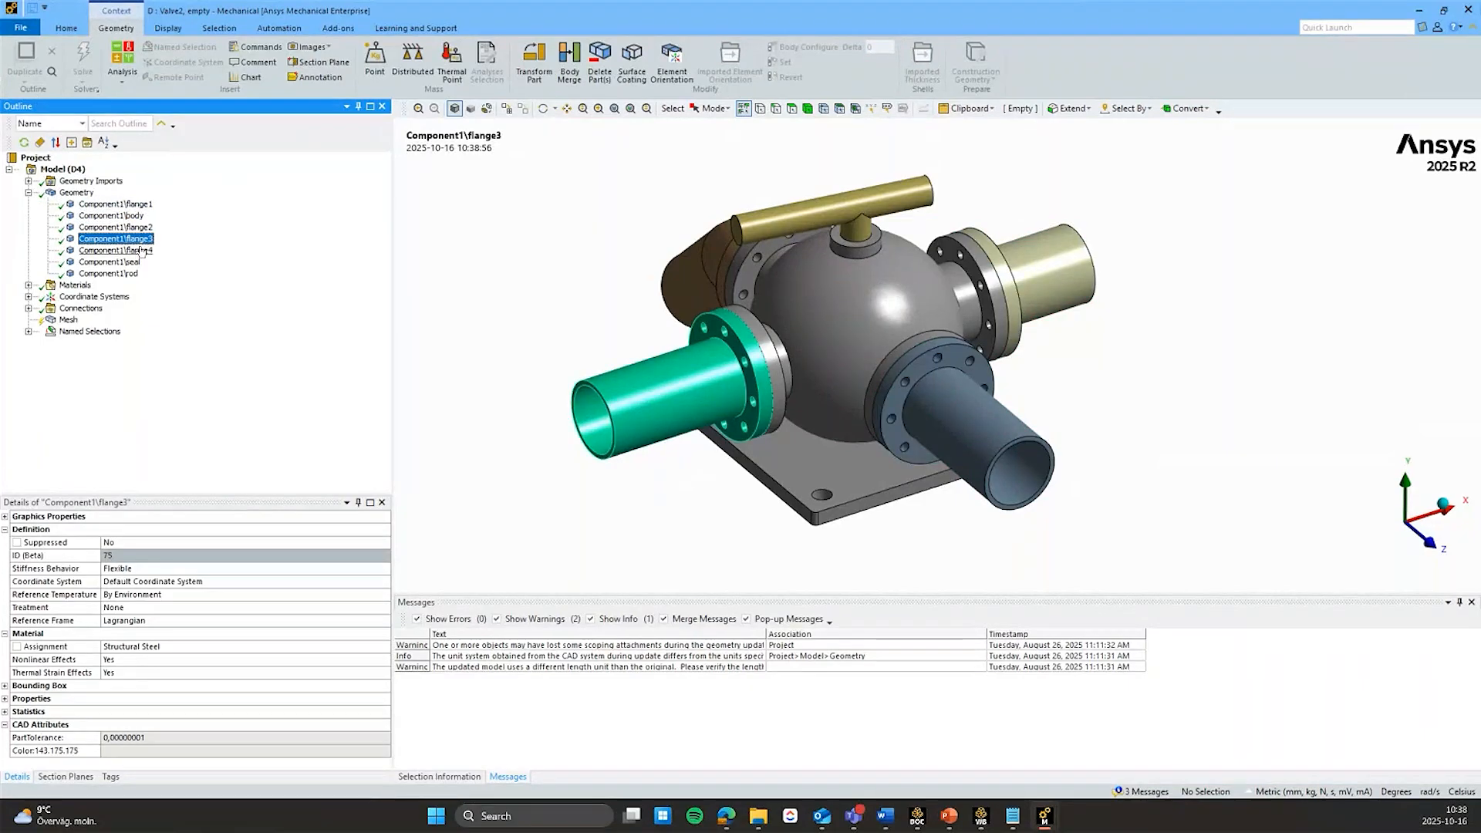
pyautogui.click(141, 250)
pyautogui.click(128, 261)
pyautogui.click(123, 274)
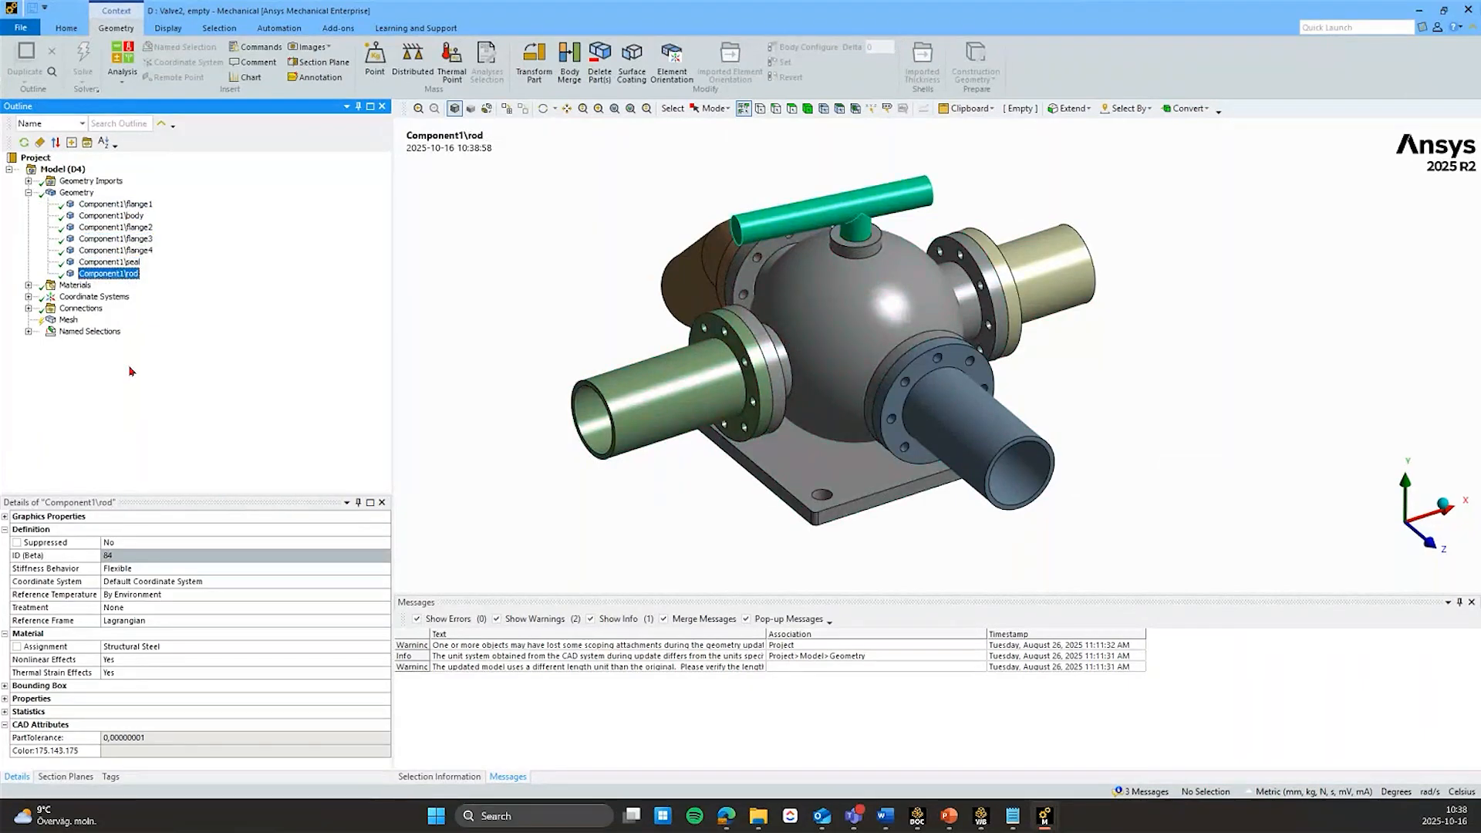
# Step: Examine the faces and edges covered by the named selections, including Mapped_flanges, HoleSet1, EdgesSet1, HoleSet2 and EdgesSet2
pyautogui.click(28, 332)
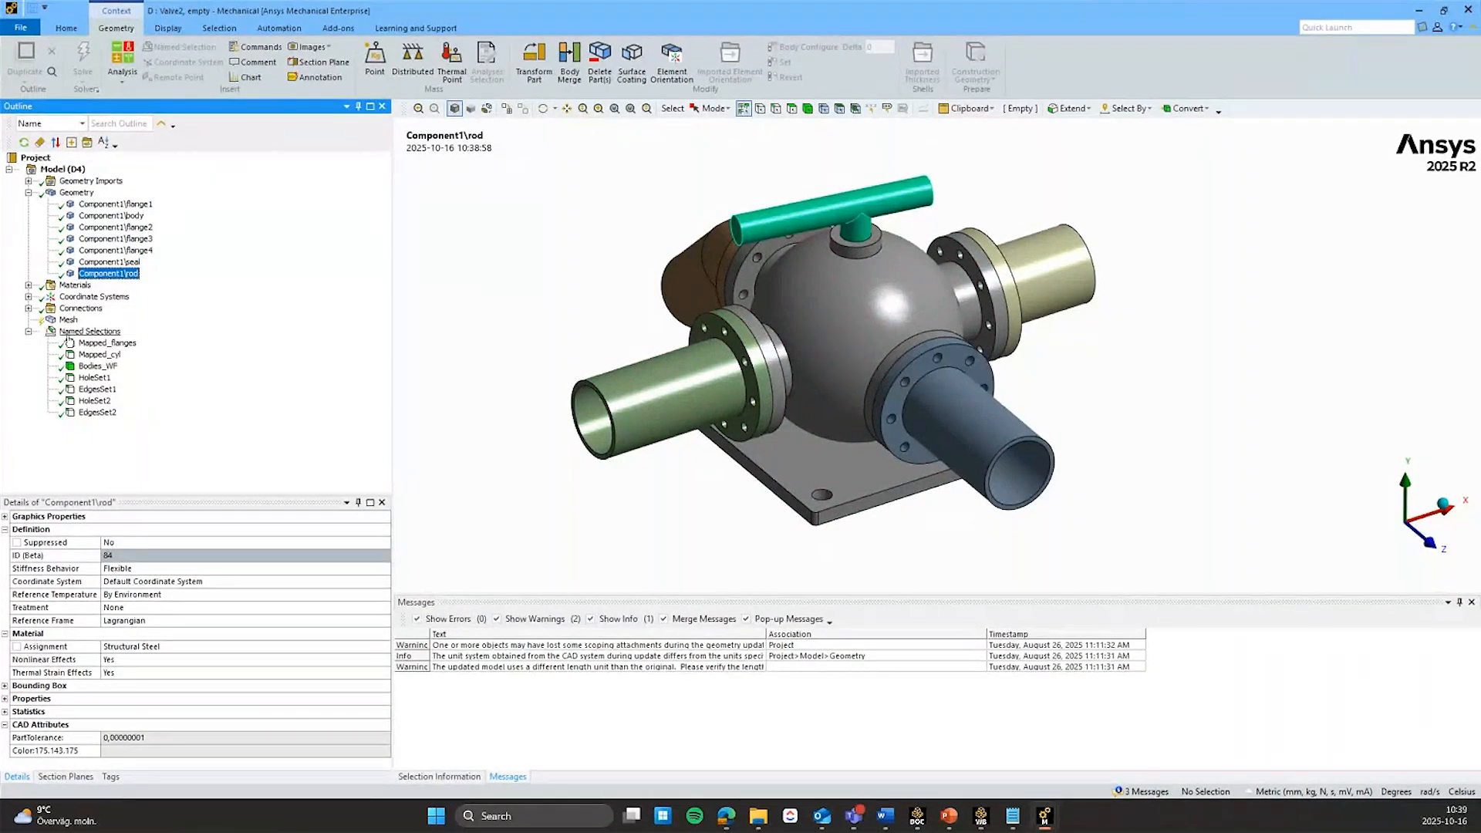
pyautogui.click(99, 342)
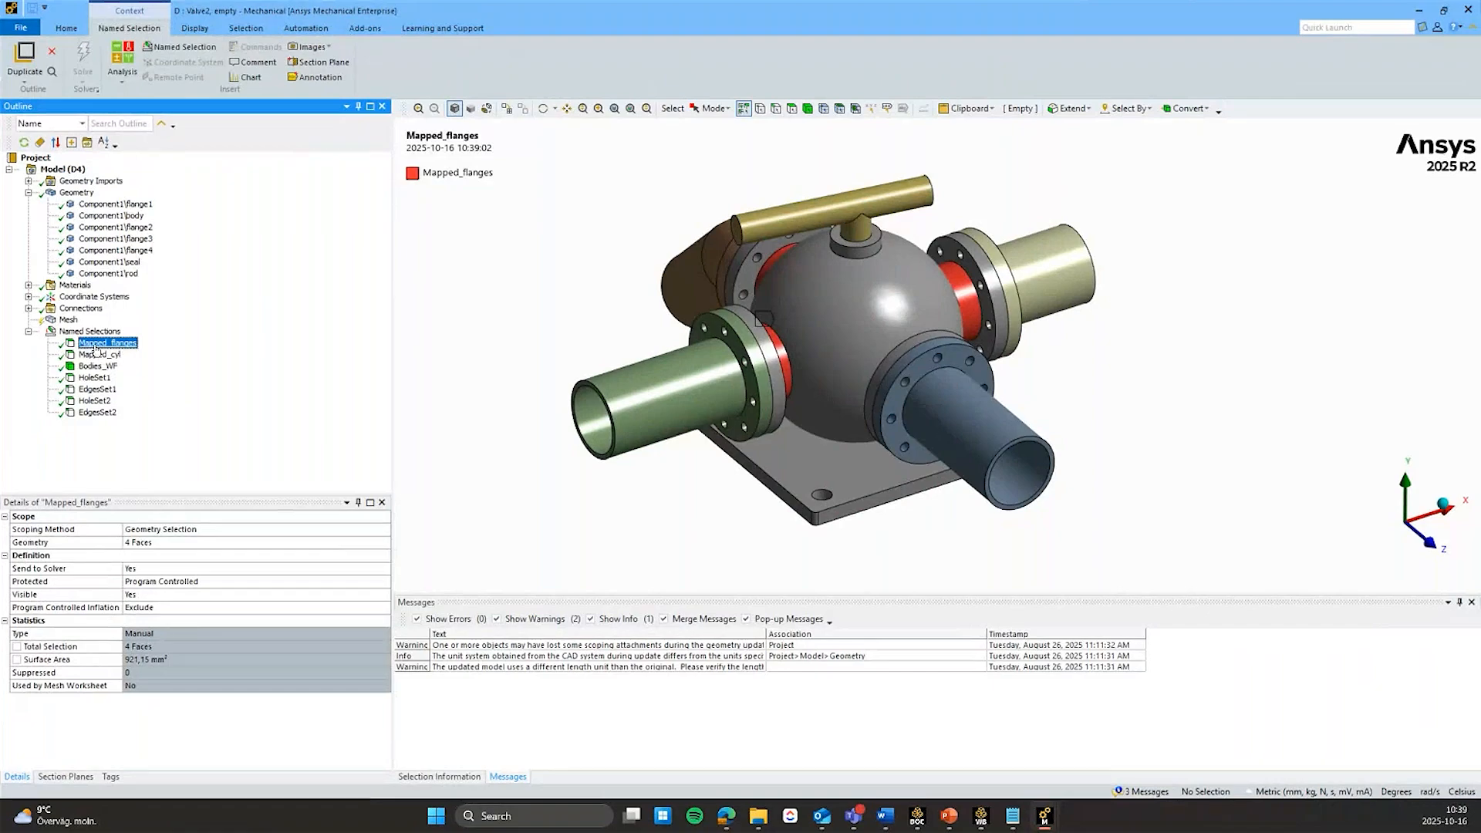
pyautogui.click(94, 377)
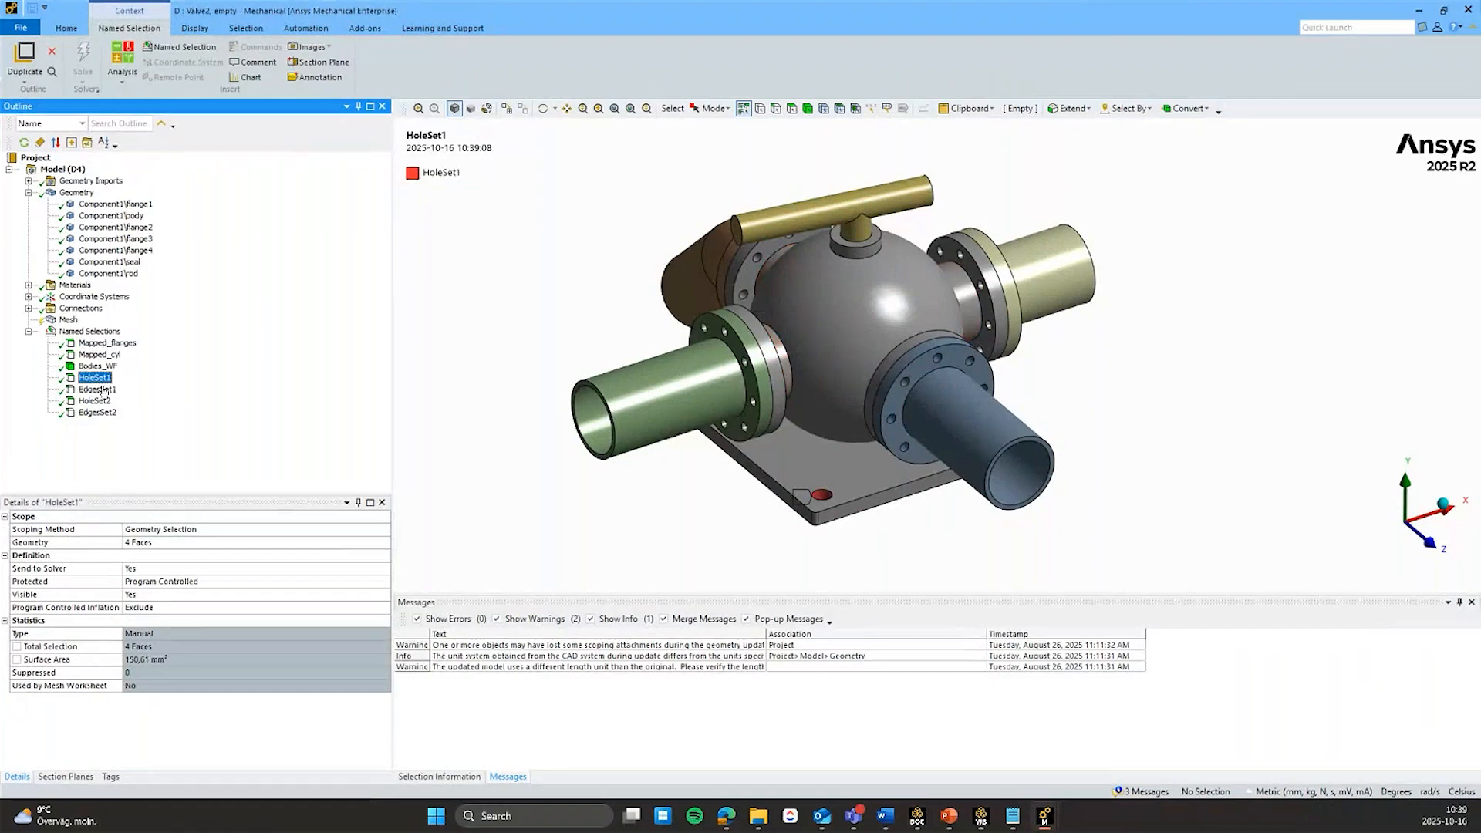
pyautogui.click(98, 388)
pyautogui.click(95, 400)
pyautogui.click(97, 413)
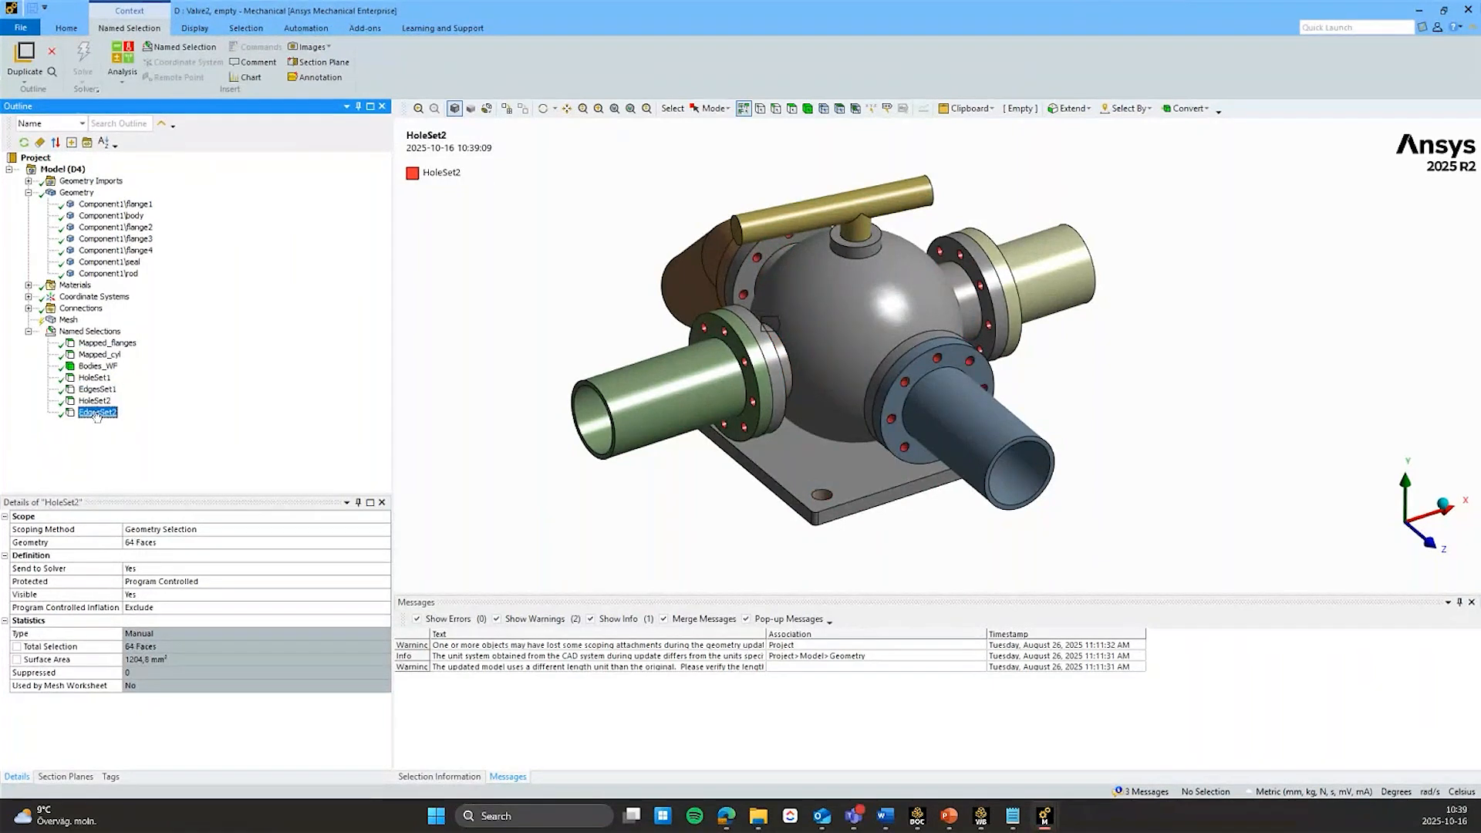
# Step: Insert a Custom Mesh Workflow (Beta) from the Mesh object of the Valve2 model
pyautogui.click(67, 320)
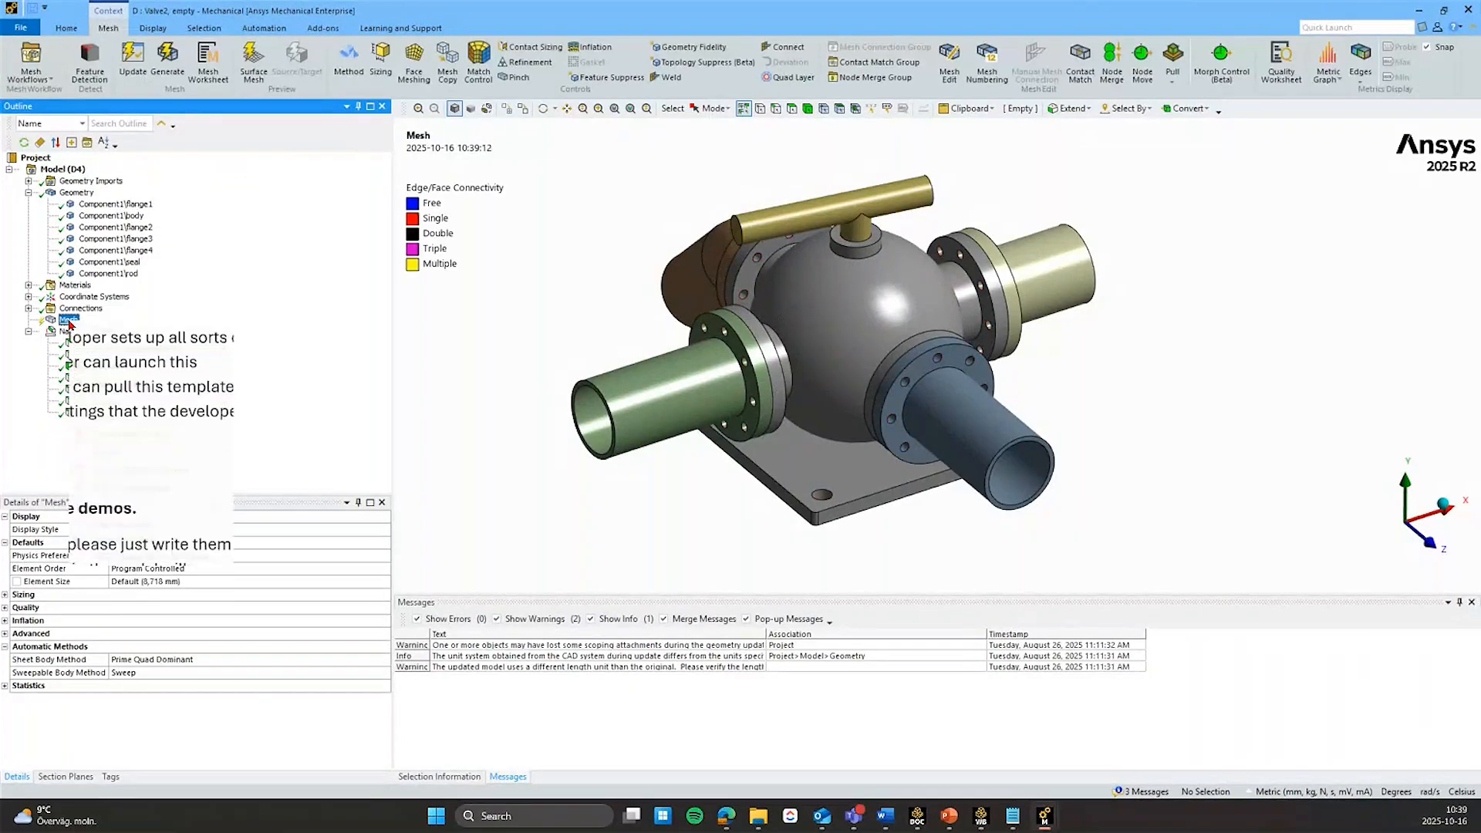
pyautogui.rightClick(69, 321)
pyautogui.moveTo(154, 330)
pyautogui.moveTo(291, 331)
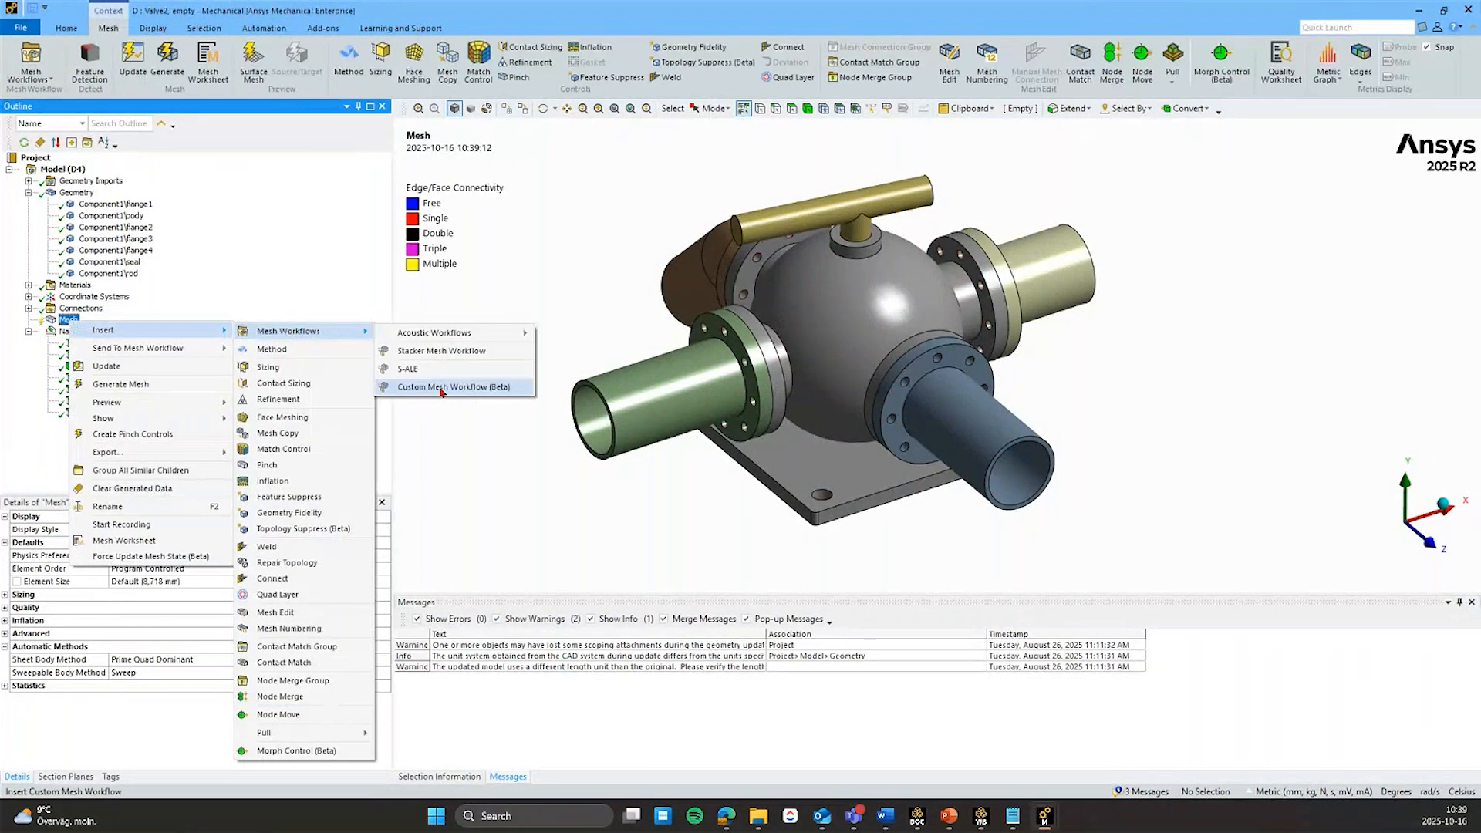
pyautogui.click(442, 386)
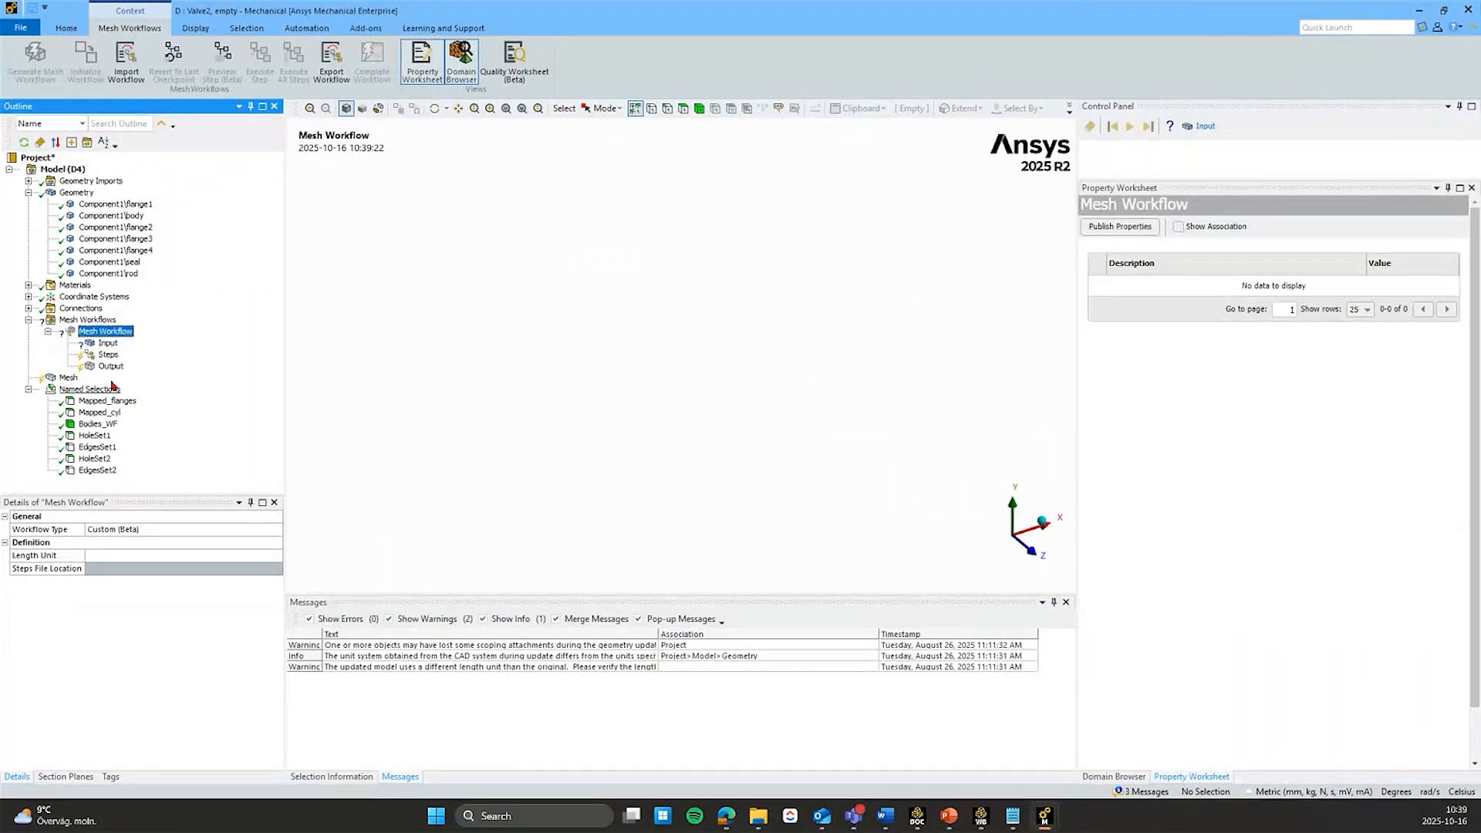
# Step: Import the ValveBodyTemp_25R2.emx template into the mesh workflow and review the list of its steps
pyautogui.click(126, 62)
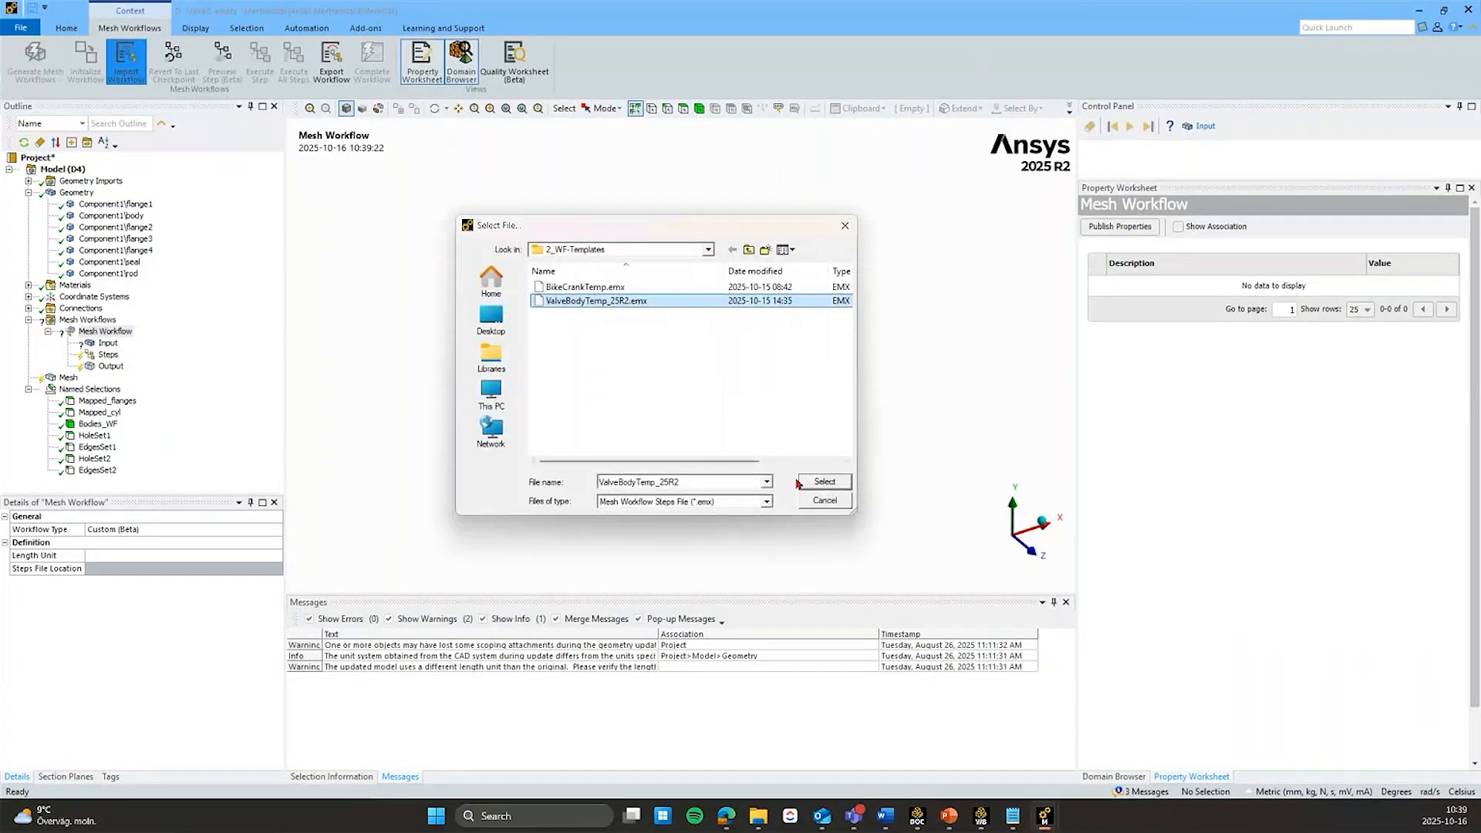
pyautogui.click(822, 482)
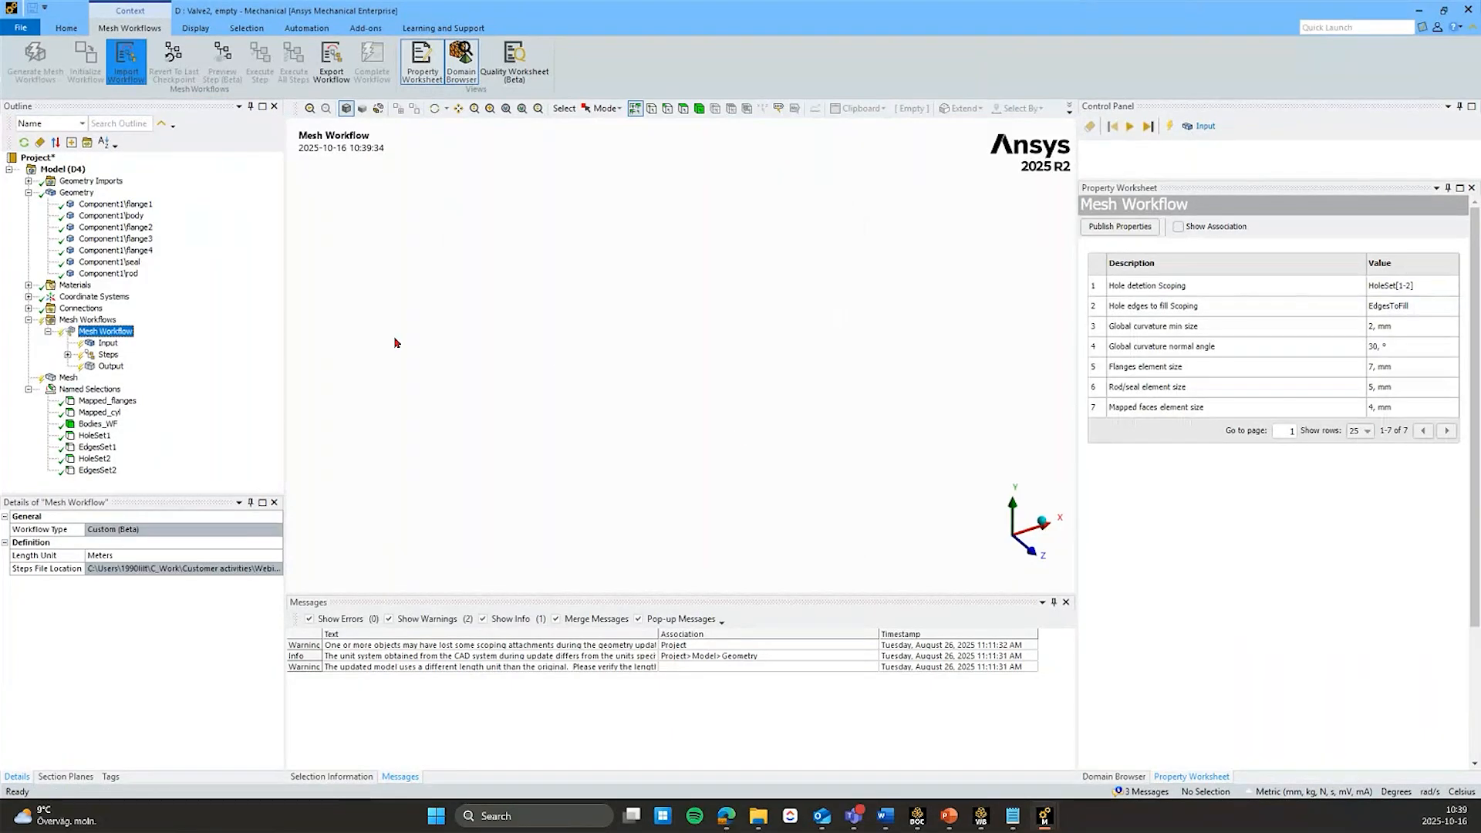
pyautogui.click(68, 355)
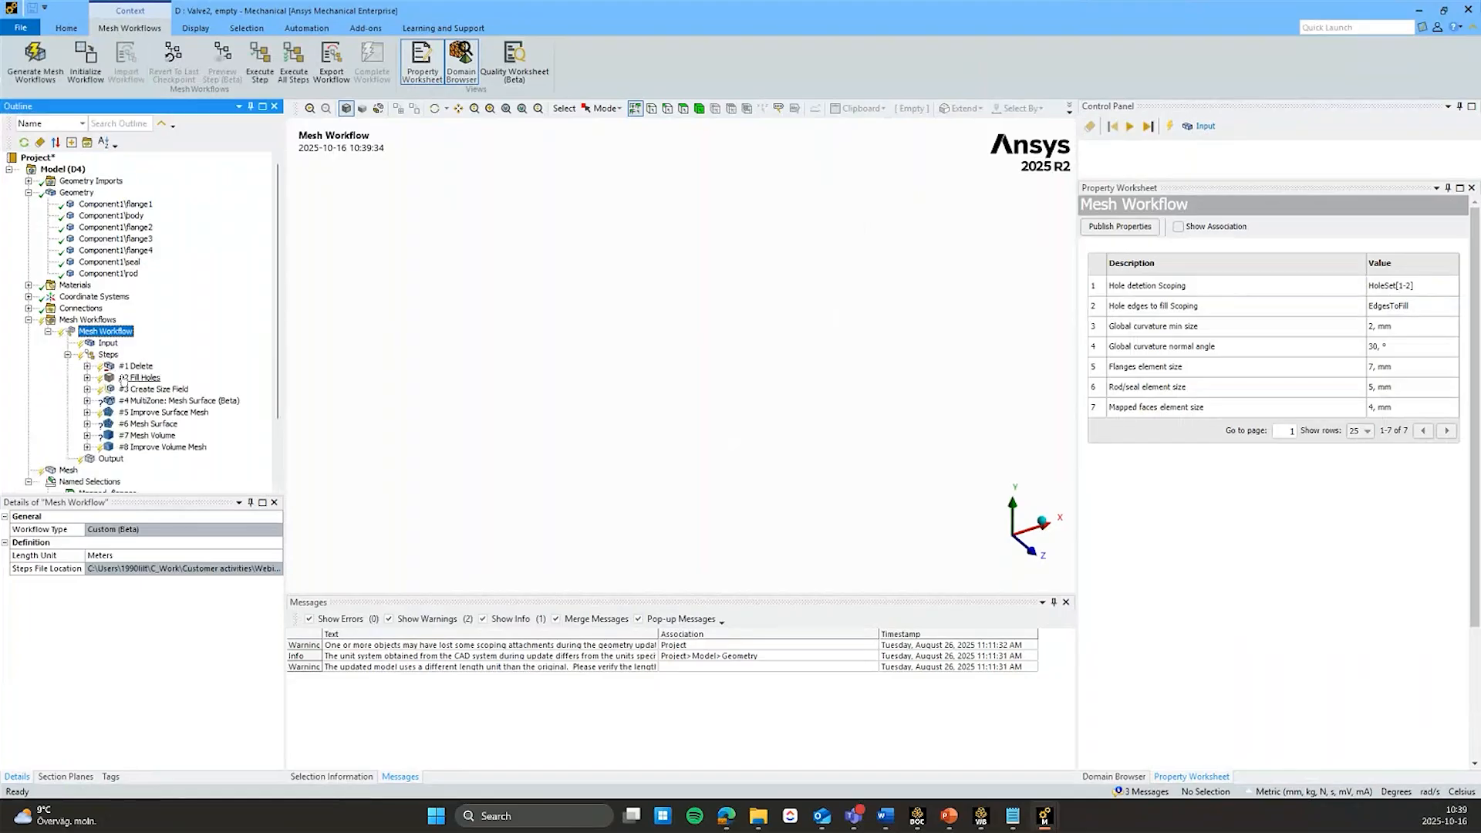
pyautogui.click(68, 355)
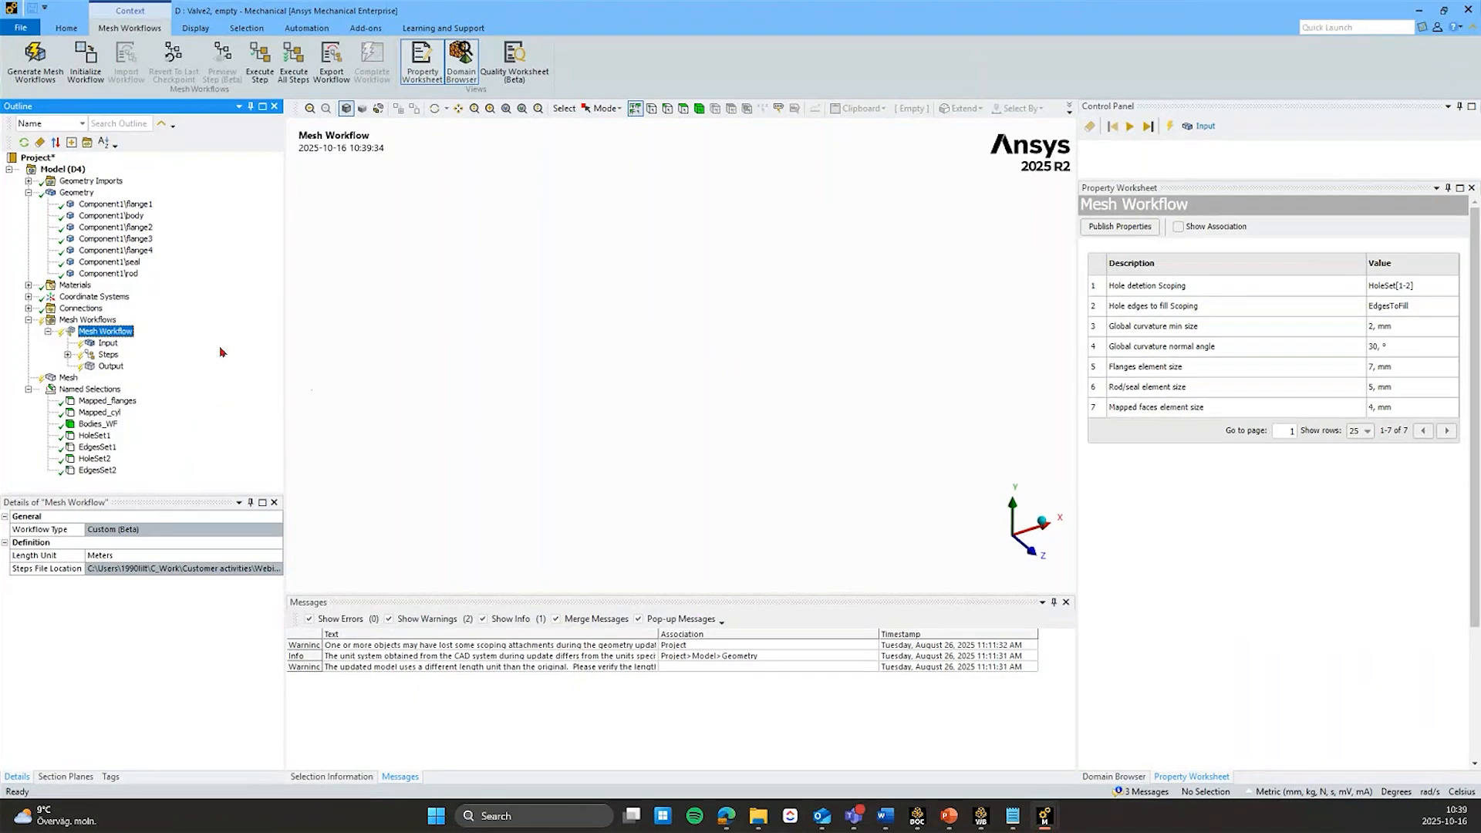
# Step: Initialize the mesh workflow from its Input, which is scoped to the Bodies_WF named selection
pyautogui.click(107, 344)
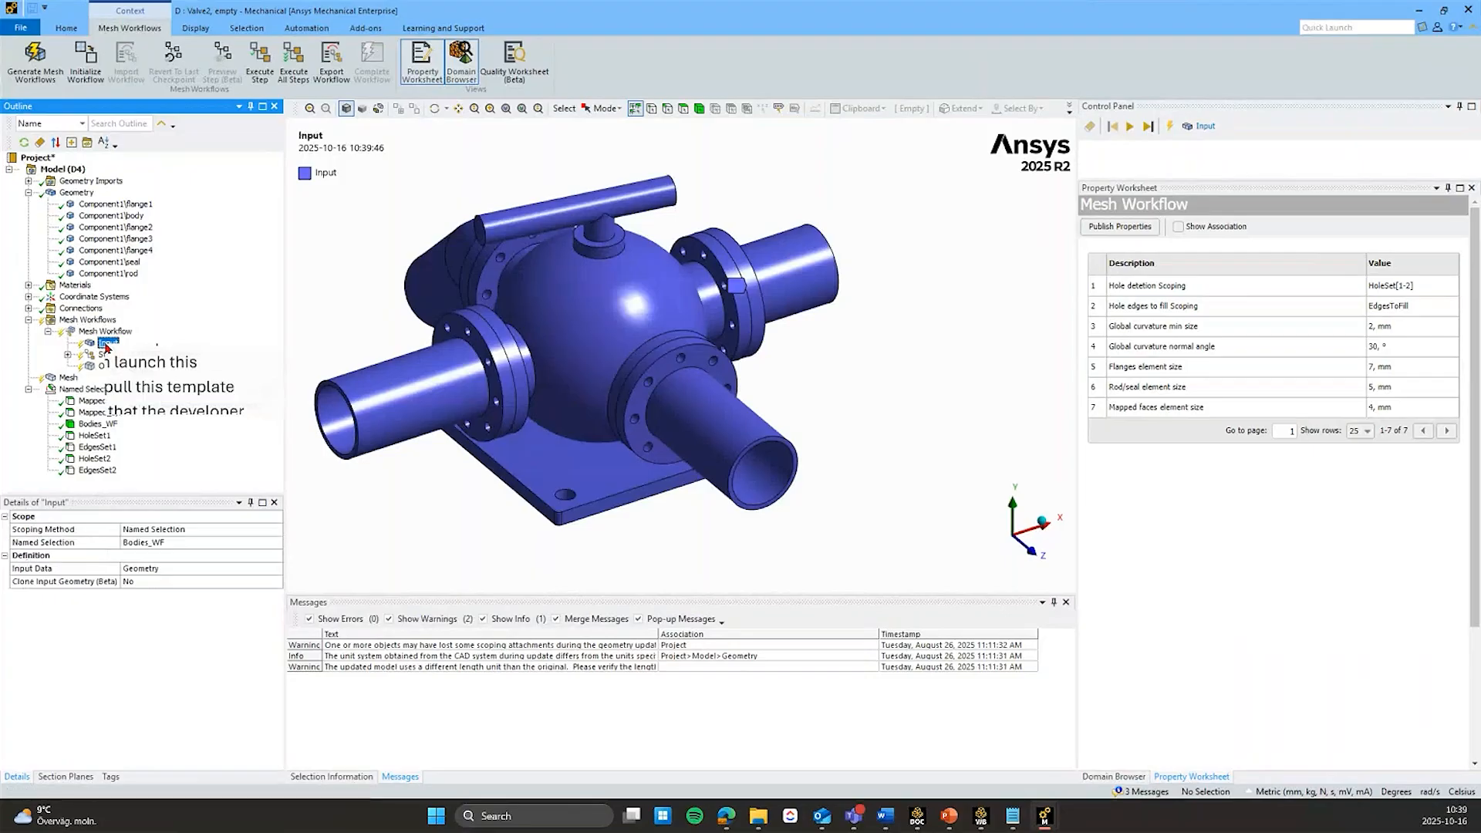
pyautogui.rightClick(107, 345)
pyautogui.click(135, 355)
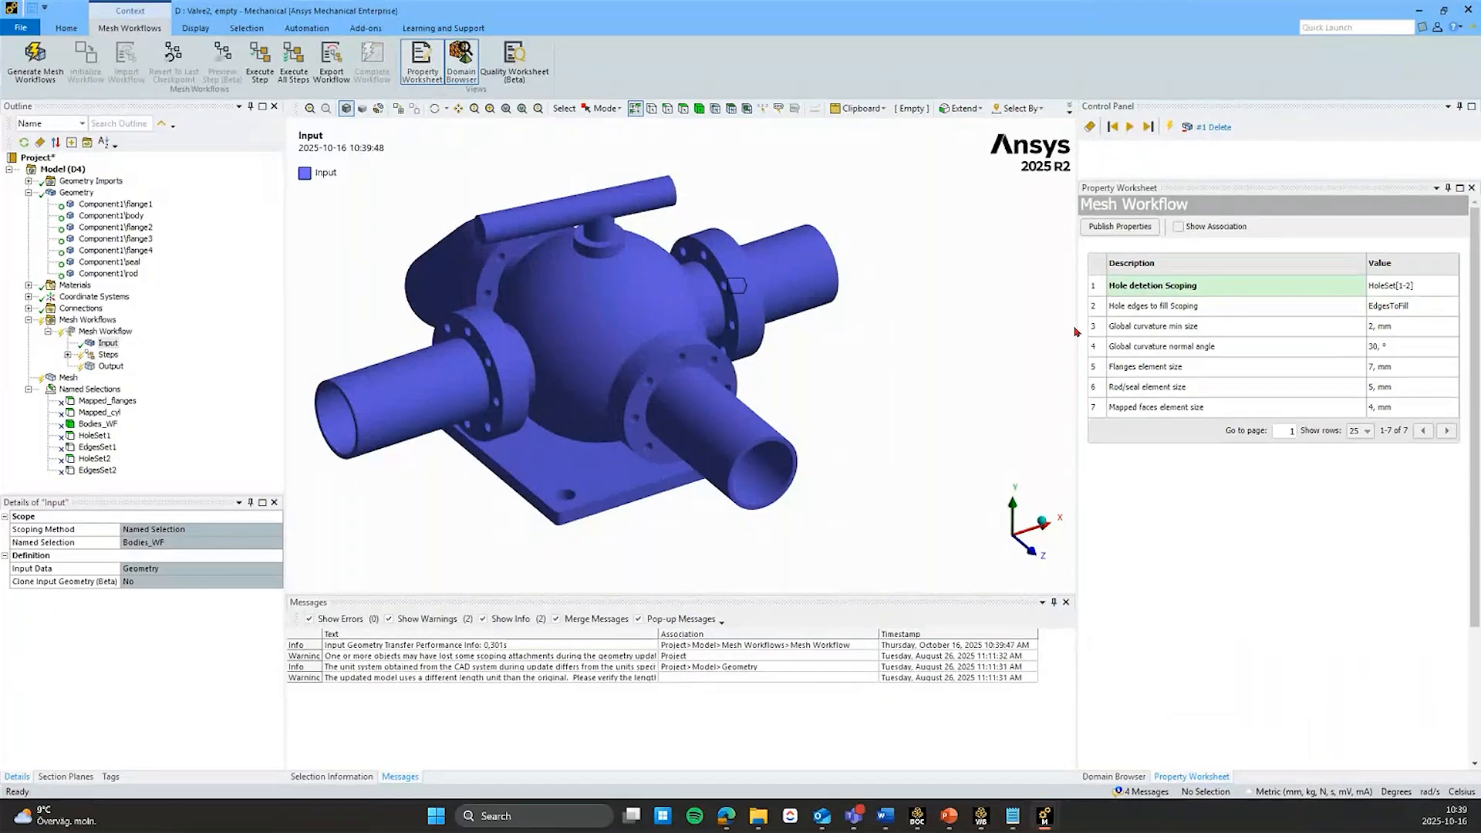
# Step: Set the hole detection scoping in the property worksheet to HoleSet1
pyautogui.click(1428, 286)
pyautogui.click(1429, 286)
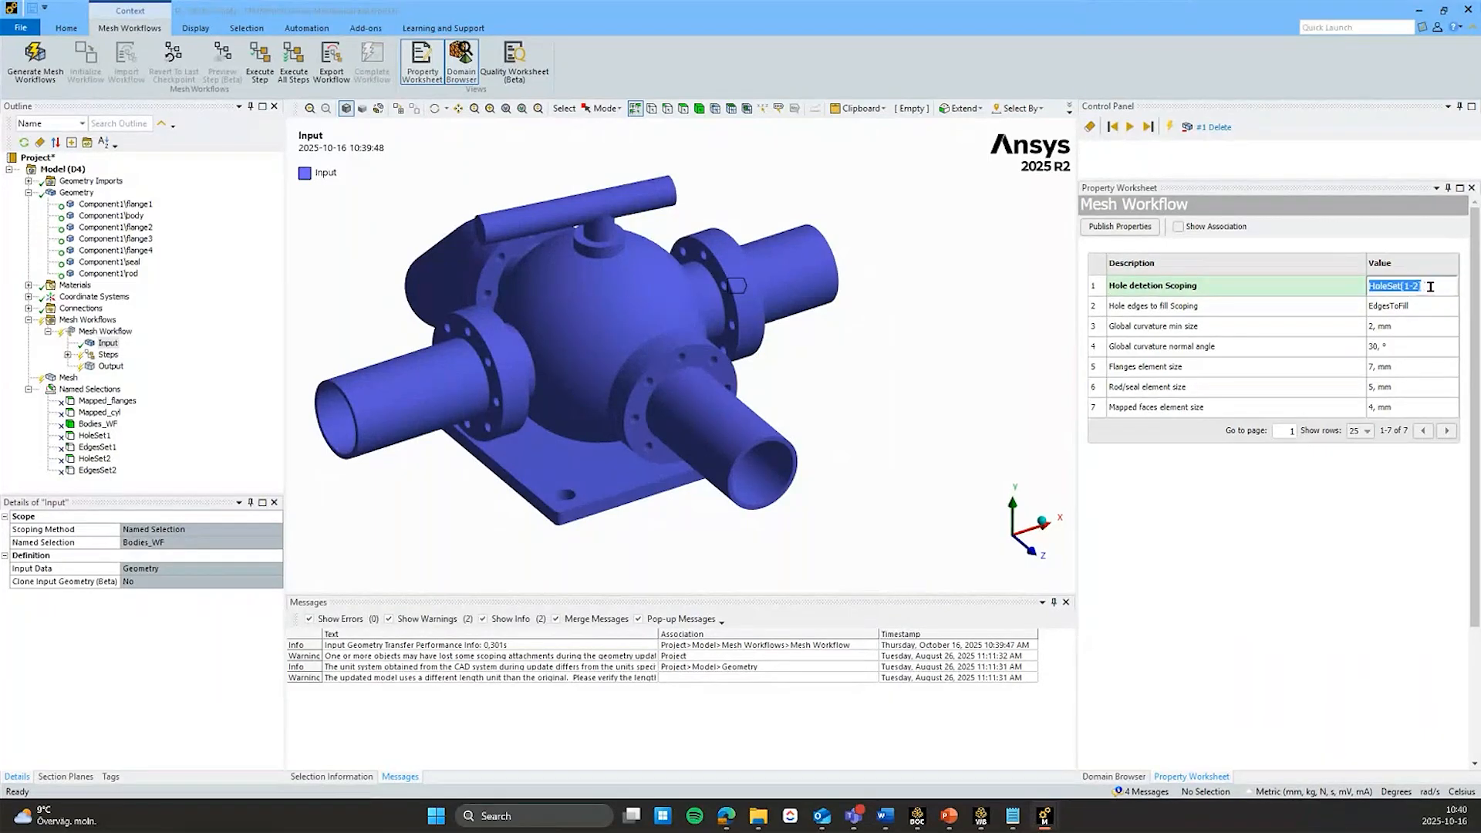
pyautogui.press('BackSpace')
pyautogui.press('BackSpace')
pyautogui.press('BackSpace')
pyautogui.press('BackSpace')
pyautogui.press('BackSpace')
pyautogui.write('1')
pyautogui.press('Return')
# Step: Set the scoping of the hole edges to fill to EdgesSet1
pyautogui.doubleClick(1428, 304)
pyautogui.press('BackSpace')
pyautogui.press('BackSpace')
pyautogui.press('BackSpace')
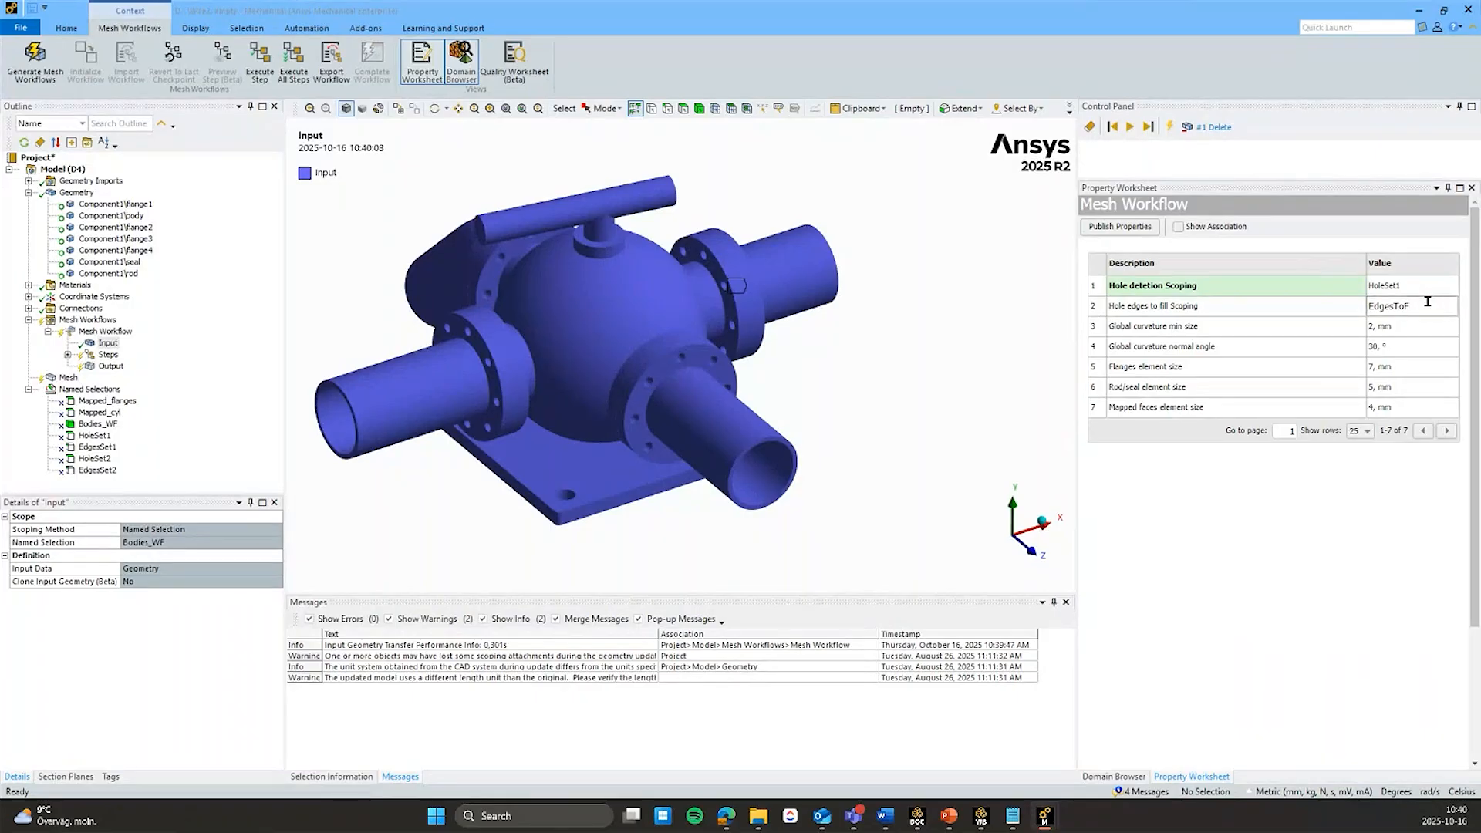
pyautogui.press('BackSpace')
pyautogui.press('BackSpace')
pyautogui.press('BackSpace')
pyautogui.write('Set1')
pyautogui.press('Return')
# Step: Execute the workflow one operation at a time, from #1 Delete through #4 MultiZone: Mesh Surface, and view the mapped faces
pyautogui.scroll(3, 648, 505)
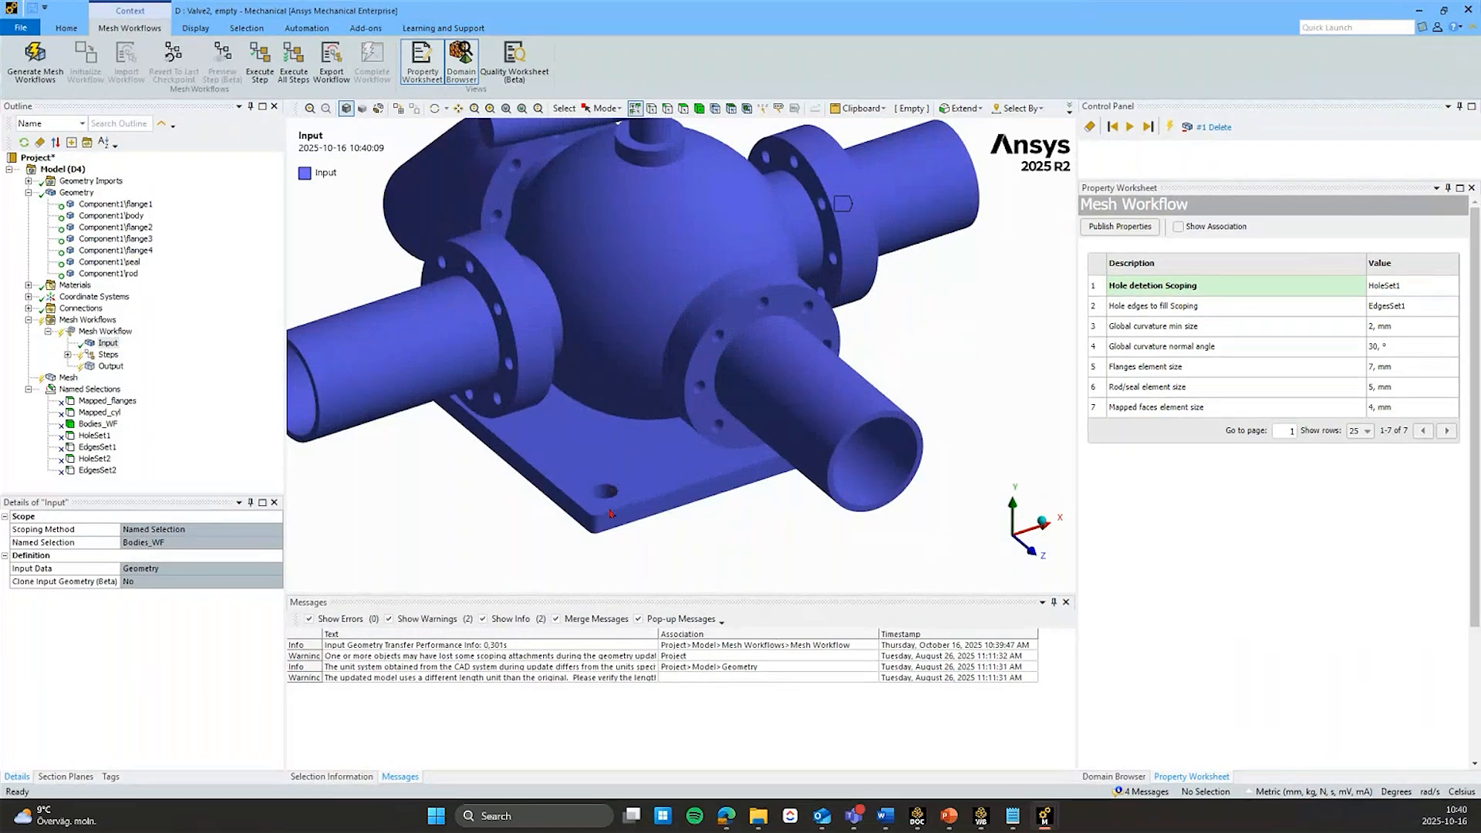
pyautogui.scroll(-3, 617, 508)
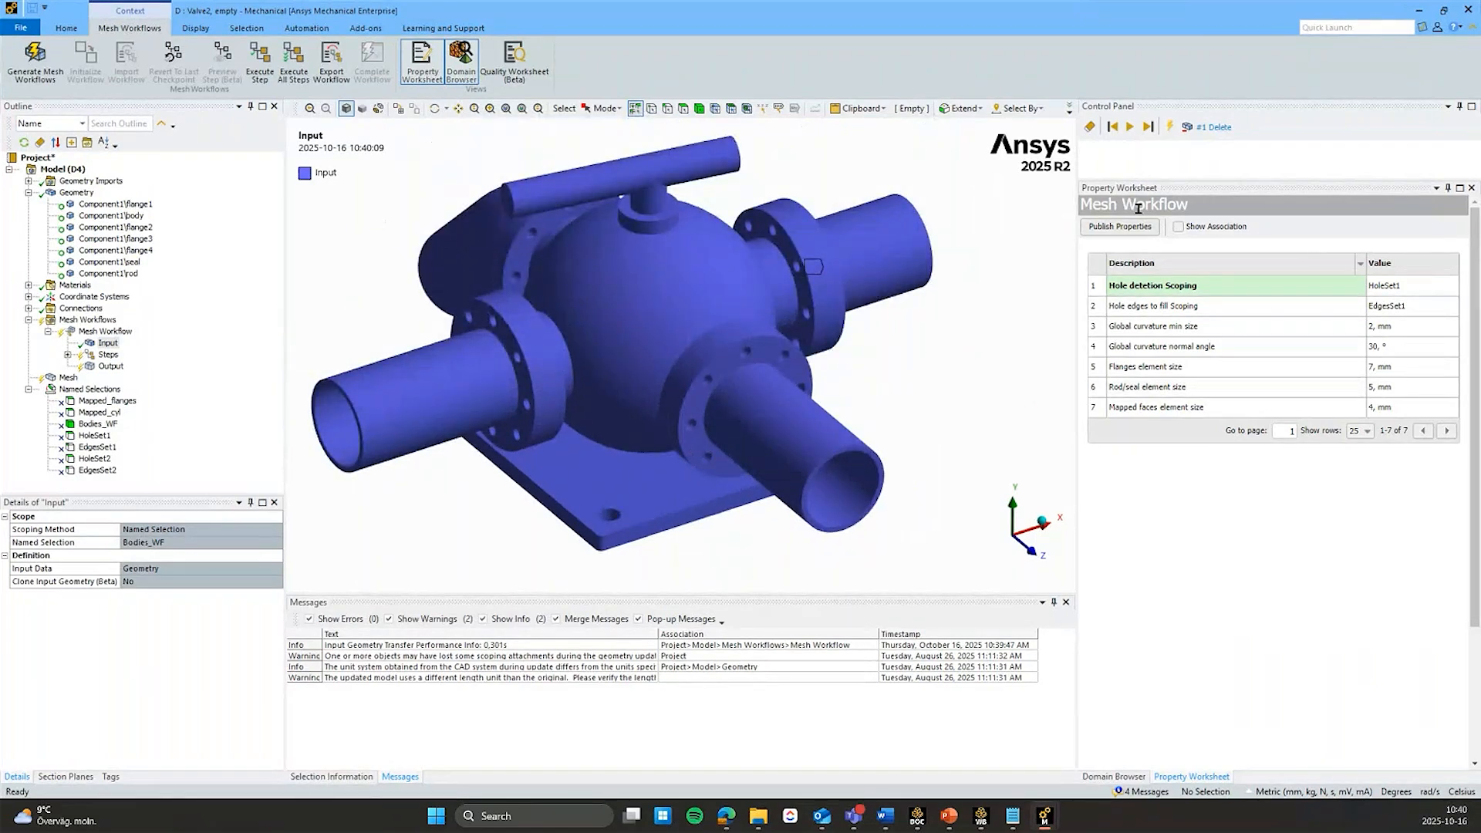
pyautogui.click(1148, 127)
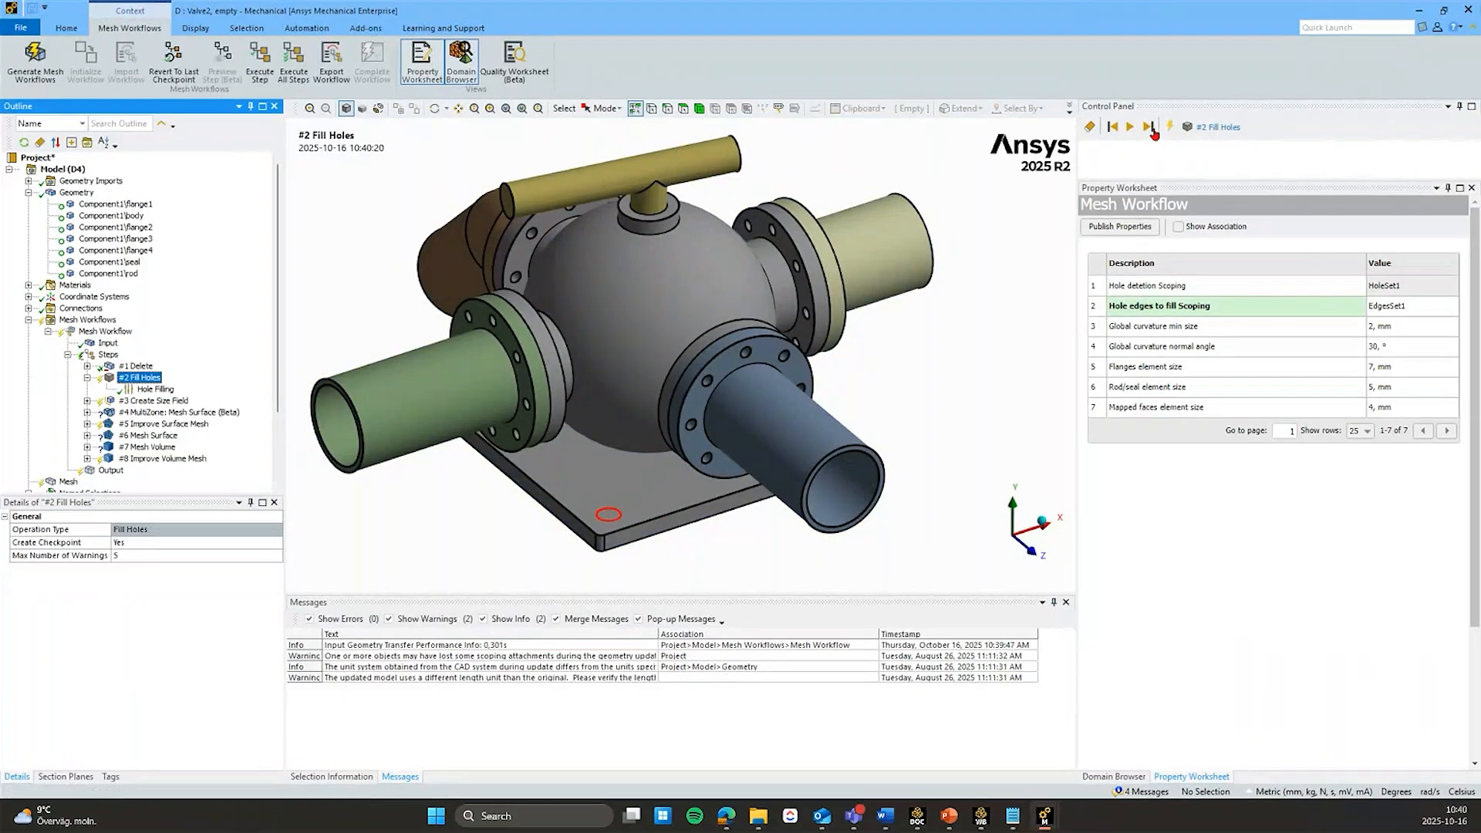
pyautogui.click(1149, 128)
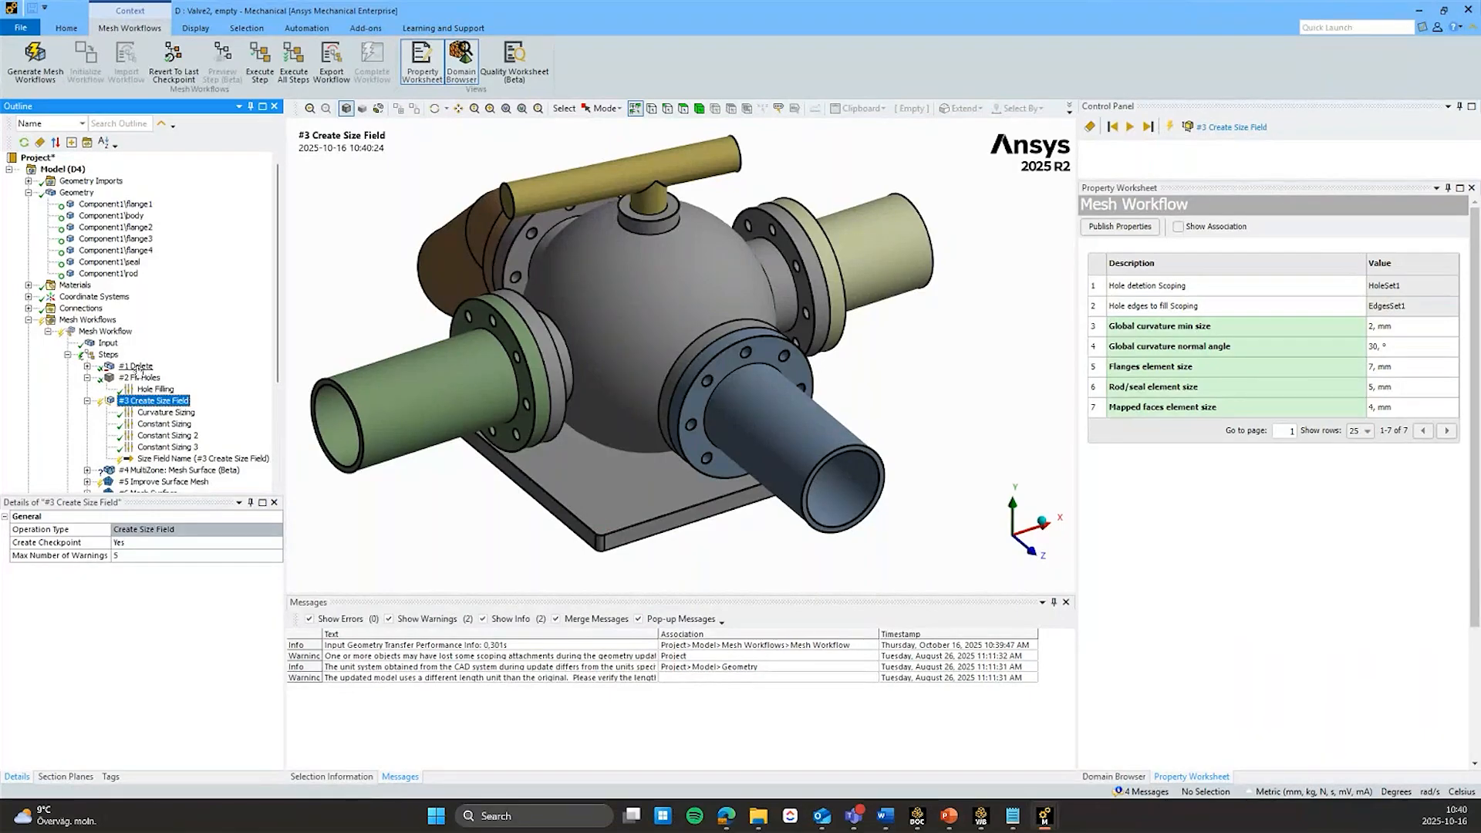
pyautogui.click(1147, 127)
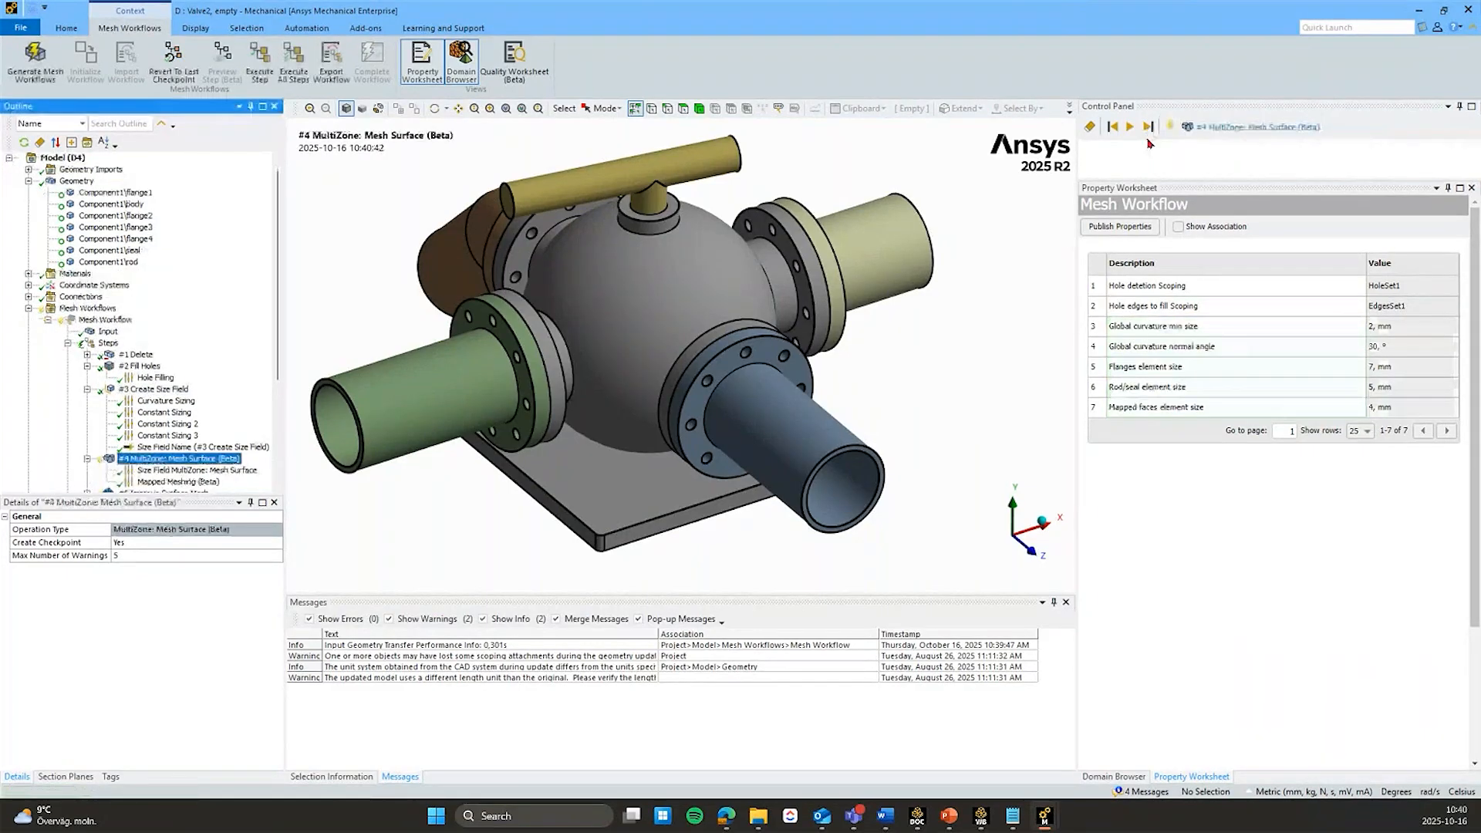
pyautogui.click(1148, 127)
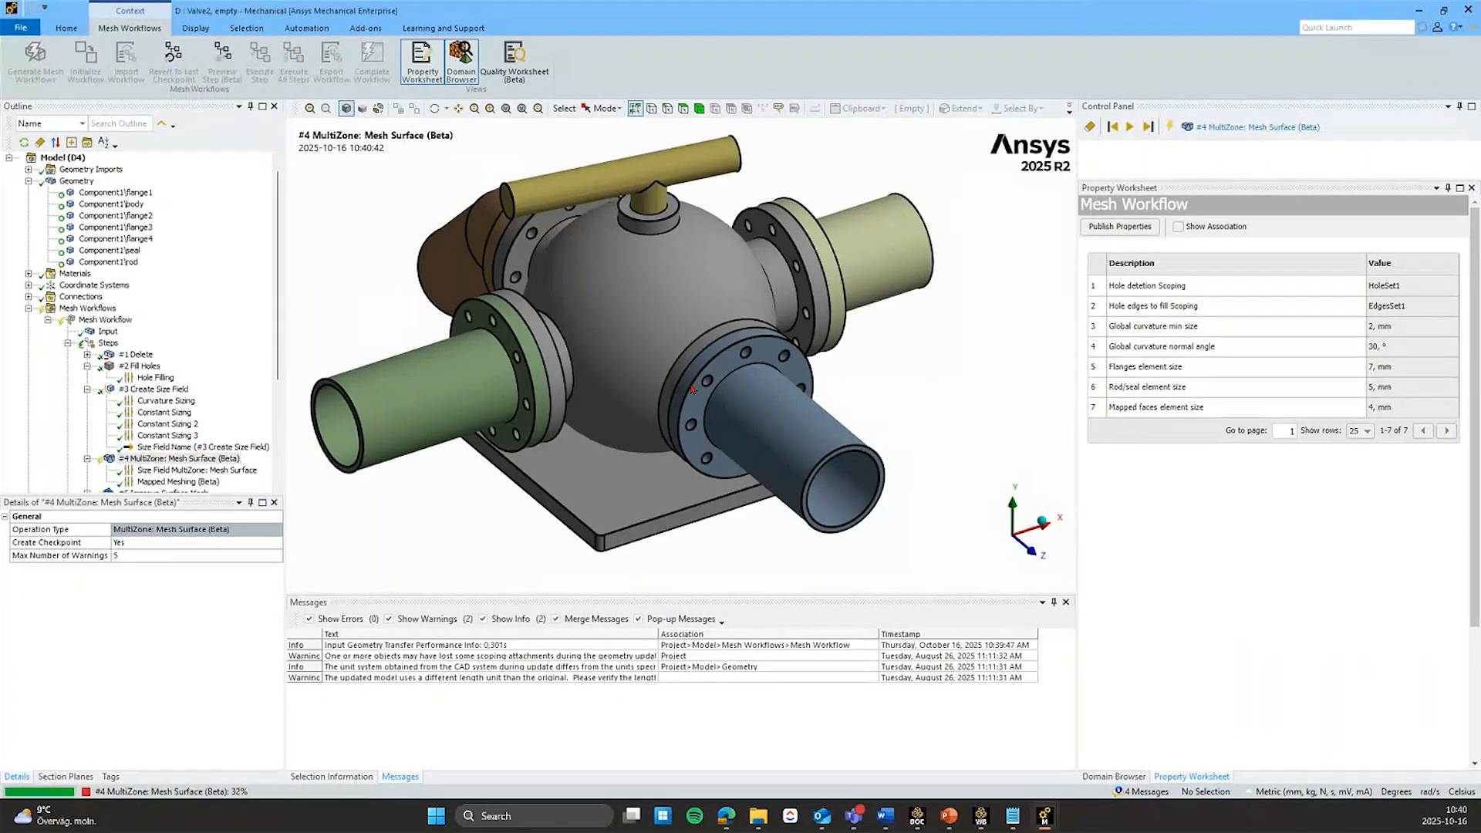
pyautogui.moveTo(705, 292)
pyautogui.mouseDown(button='middle')
pyautogui.moveTo(665, 287)
pyautogui.moveTo(698, 293)
pyautogui.mouseUp(button='middle')
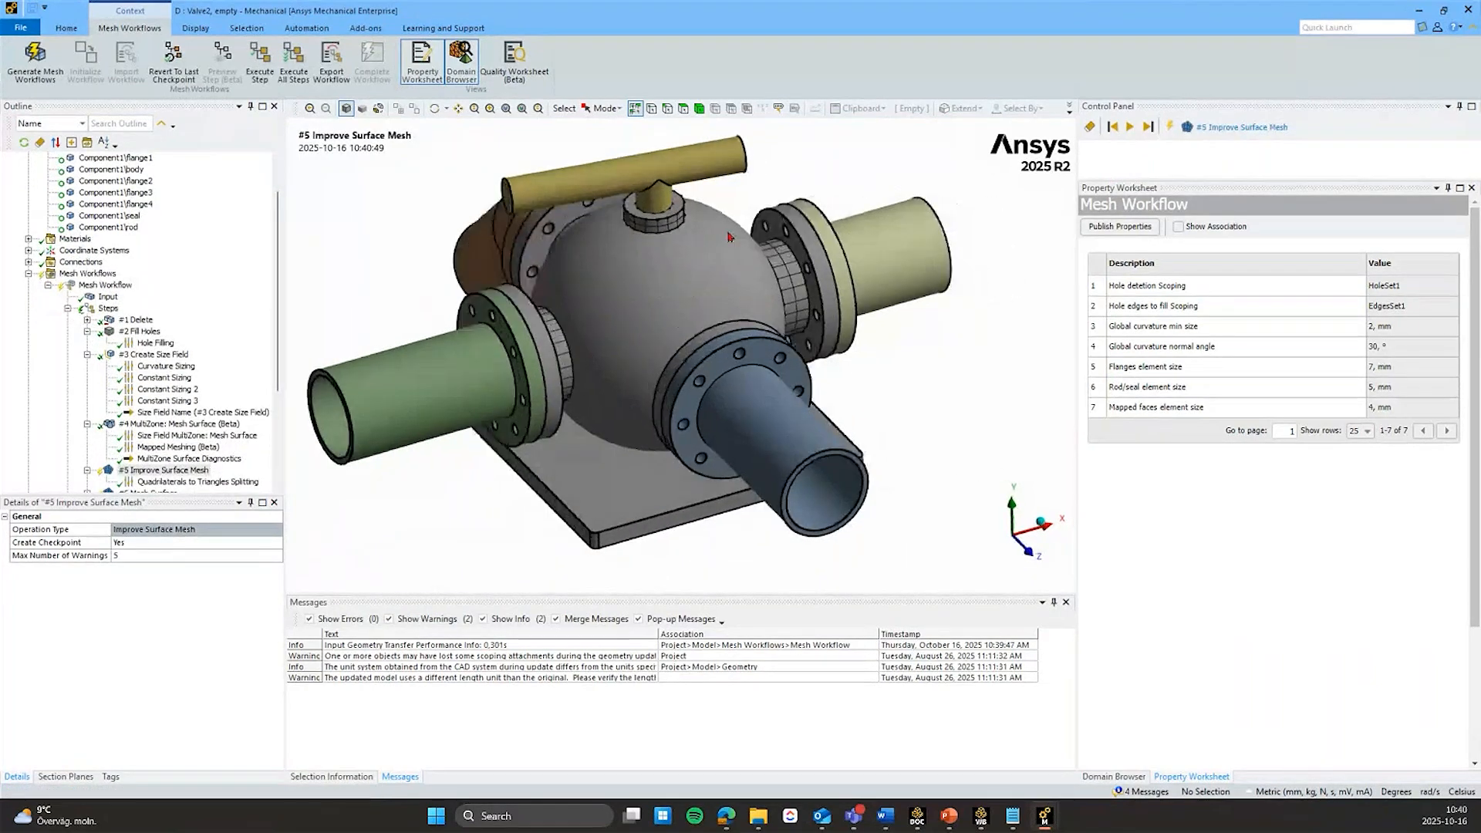
# Step: Execute all remaining workflow steps and inspect the resulting mesh around the flange bolt holes
pyautogui.click(1130, 130)
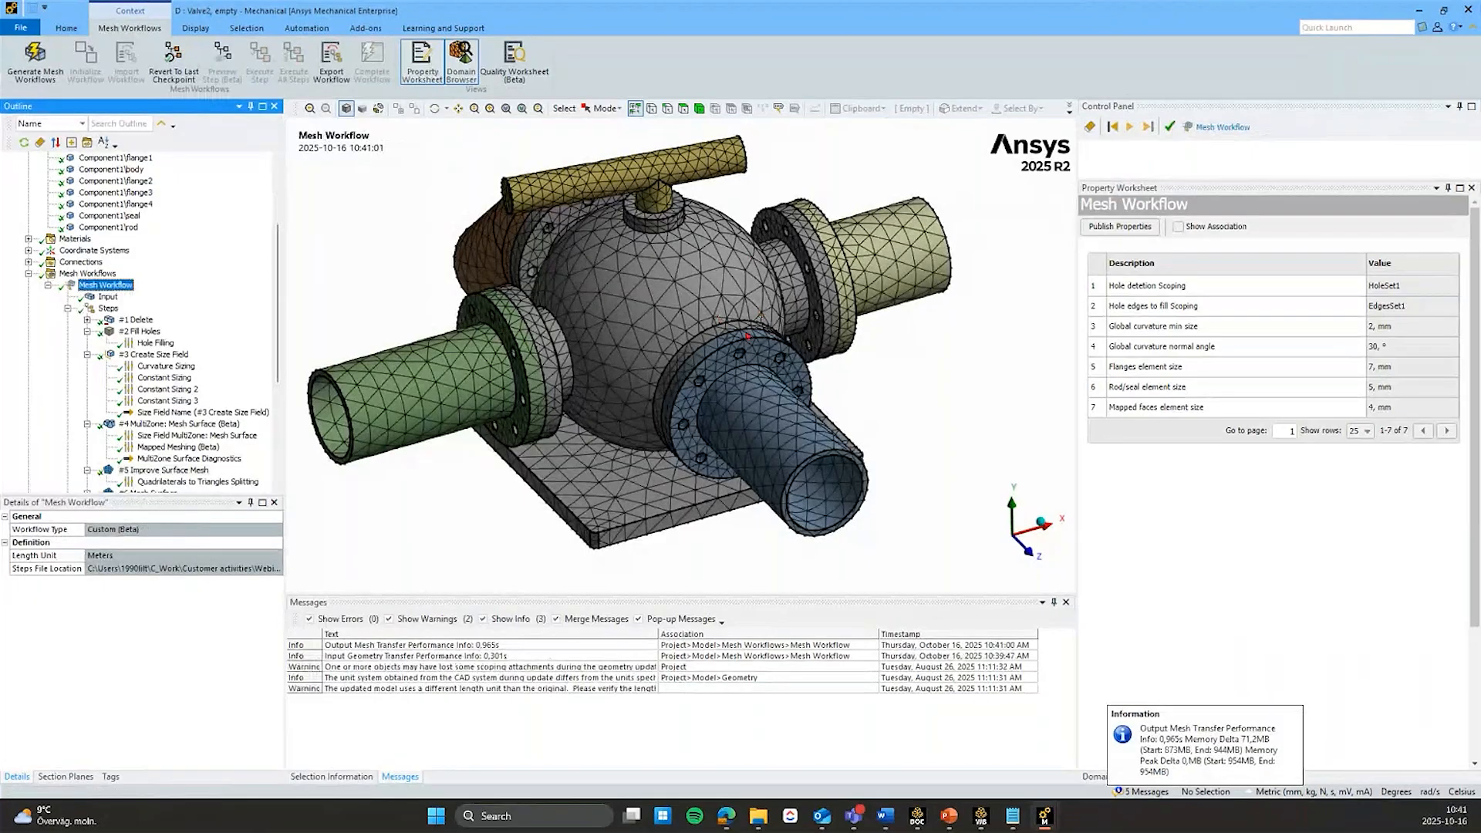
pyautogui.scroll(5, 746, 336)
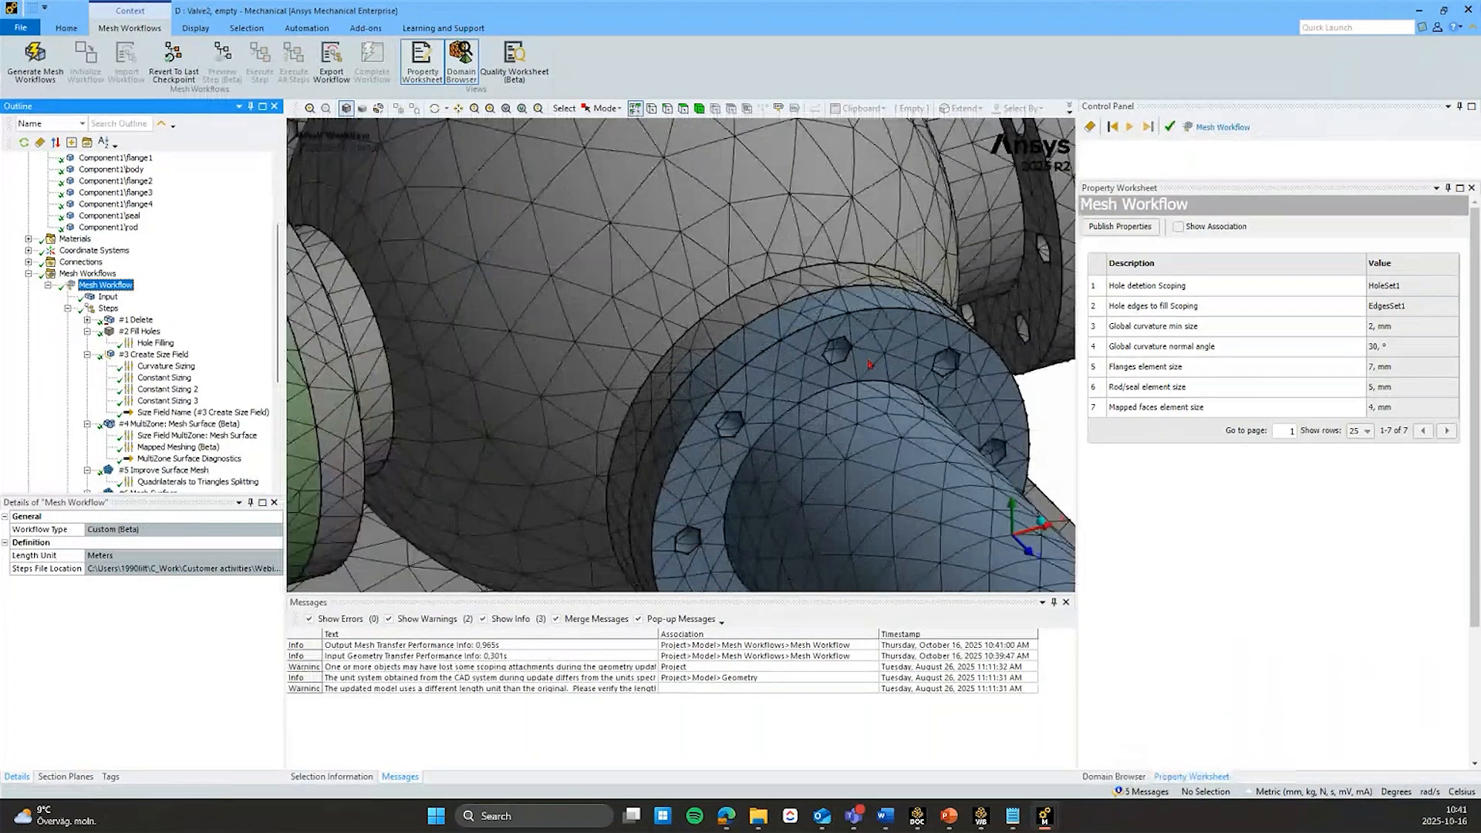
pyautogui.scroll(2, 870, 365)
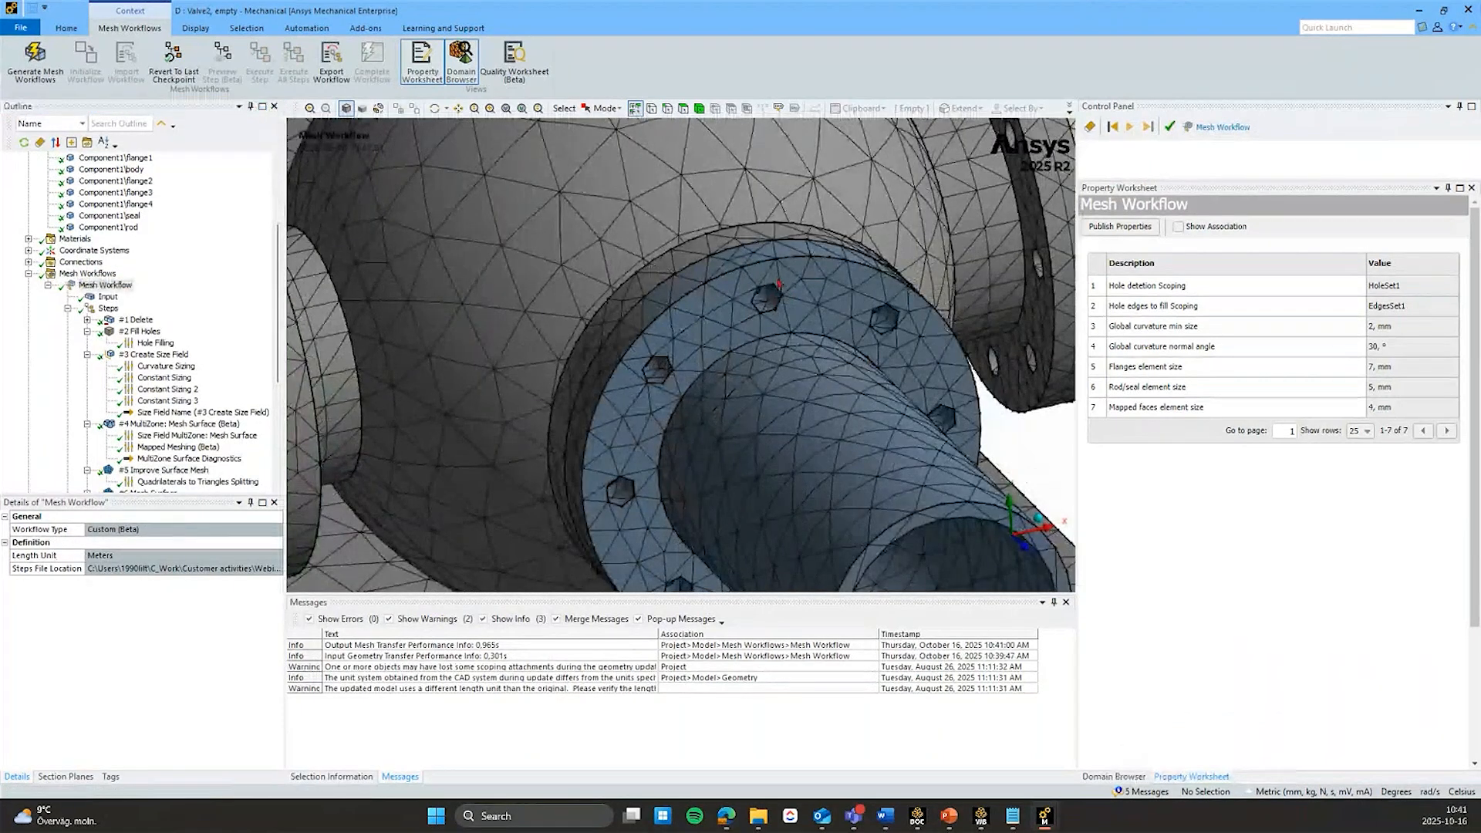
pyautogui.scroll(-4, 773, 307)
pyautogui.scroll(-5, 773, 307)
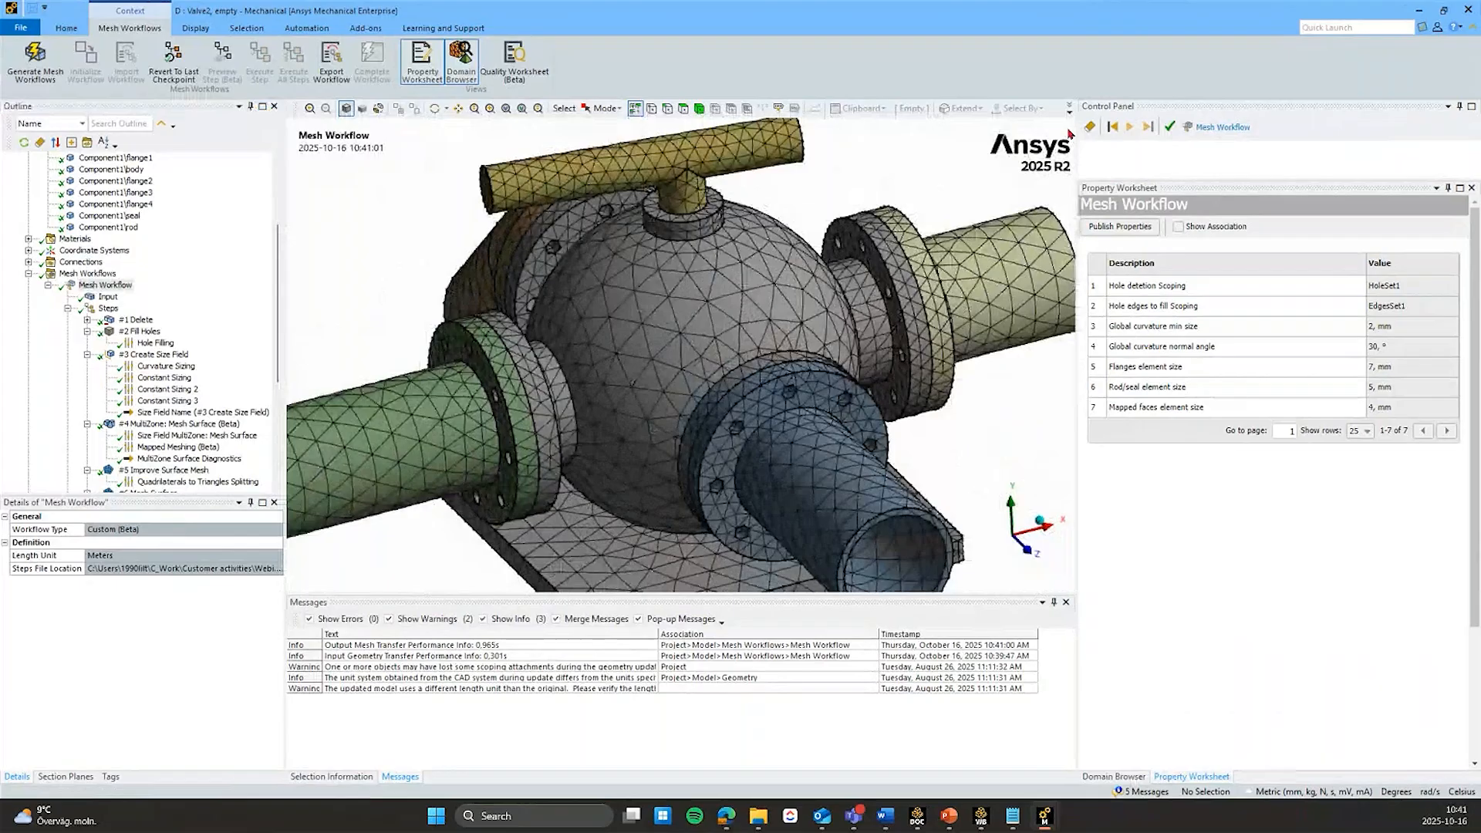
# Step: Reset the workflow to its start and set the global curvature min size and the mapped faces element size to 1 mm each
pyautogui.click(1112, 127)
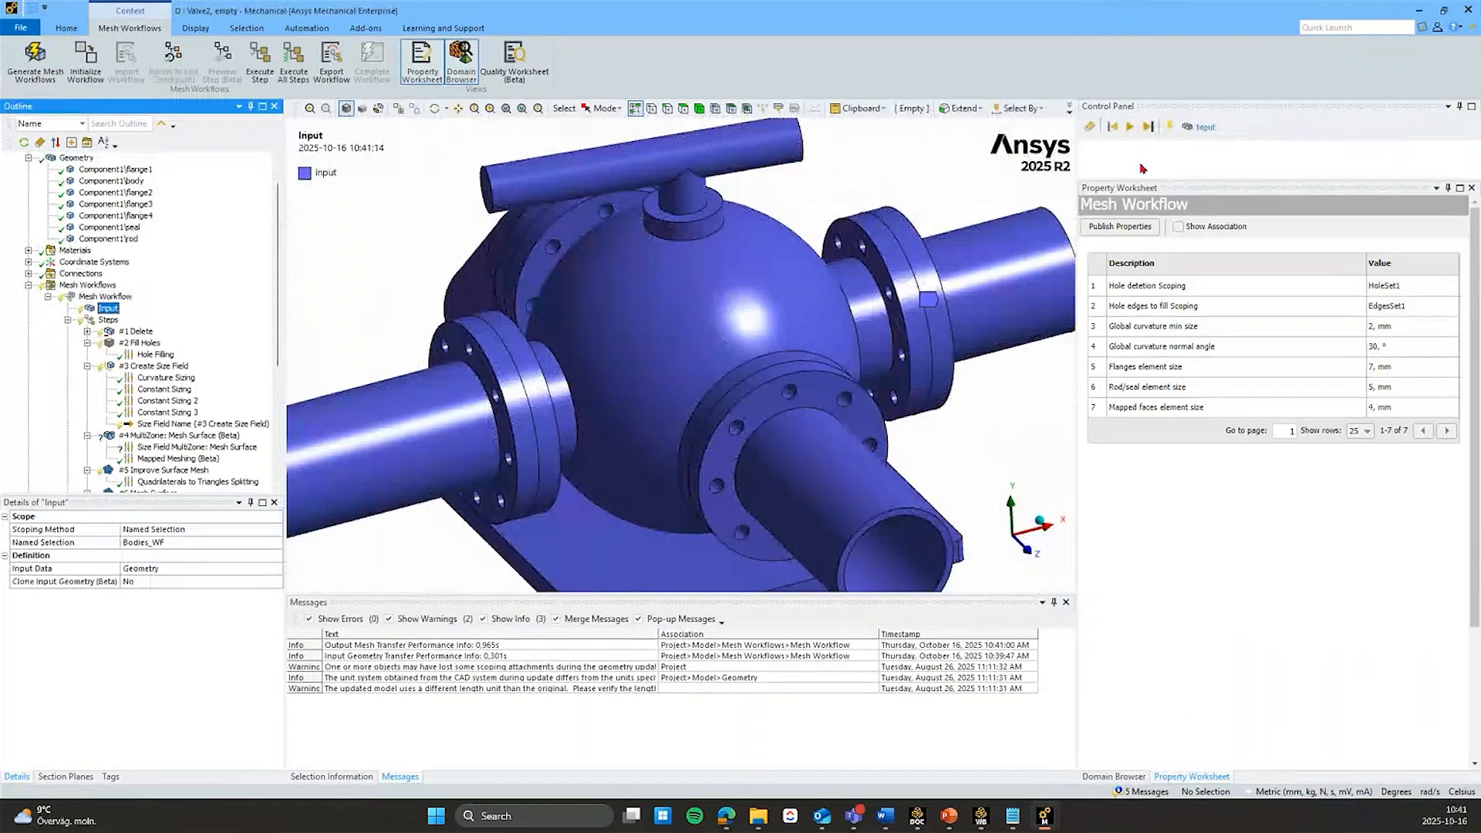
pyautogui.click(1402, 325)
pyautogui.write('1')
pyautogui.press('Return')
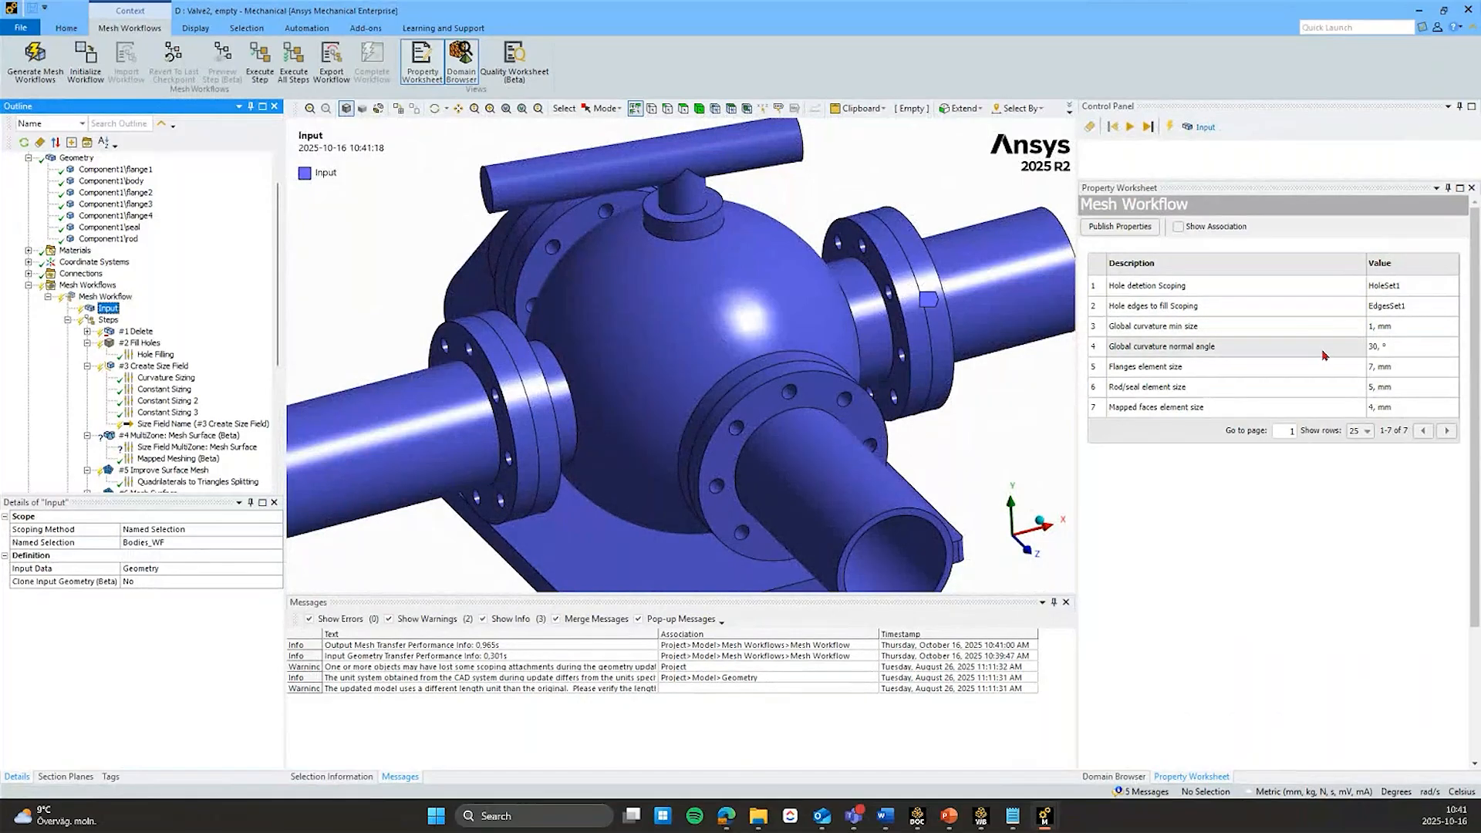
pyautogui.click(1392, 408)
pyautogui.write('1')
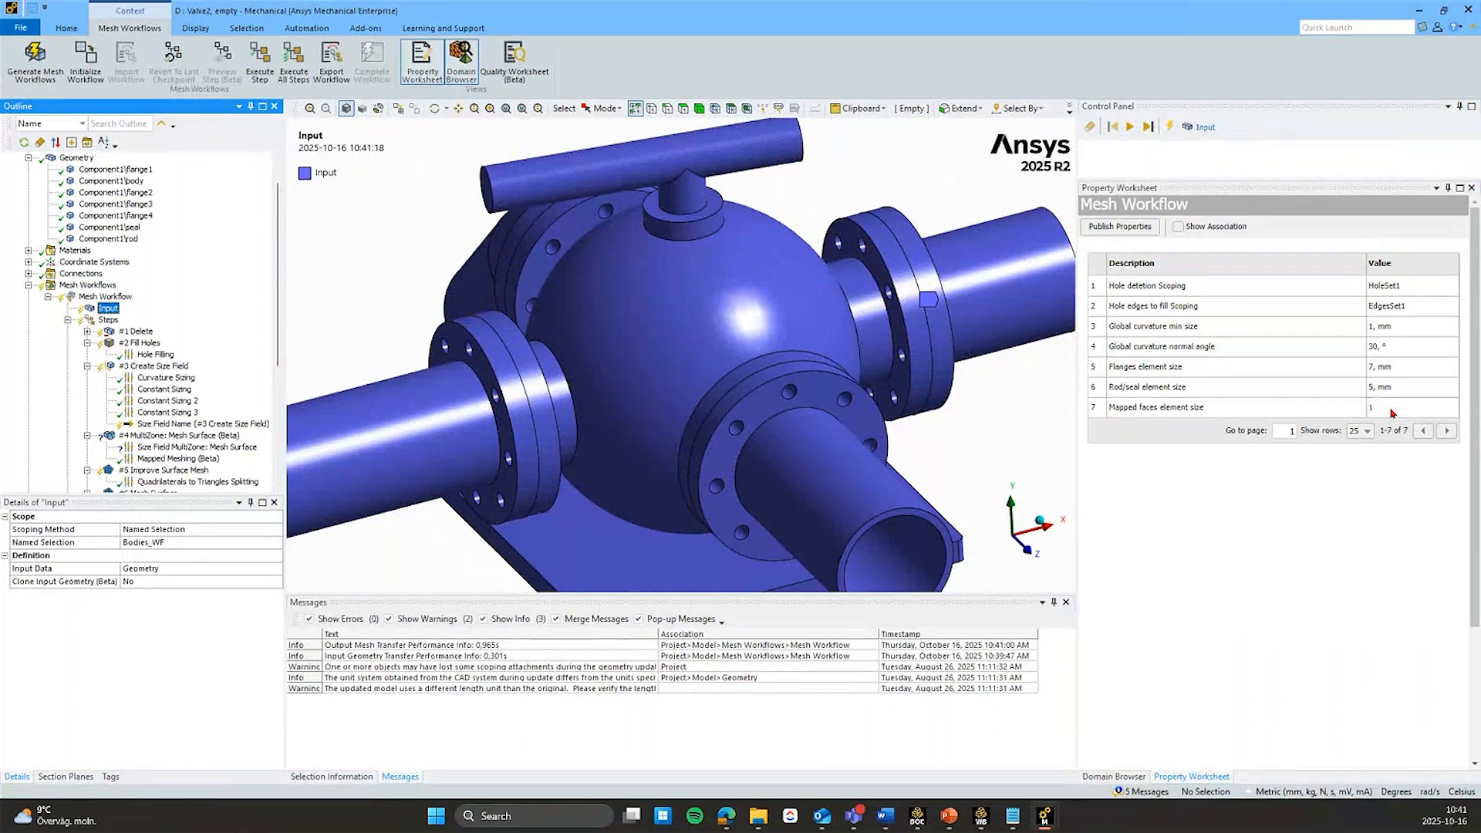
pyautogui.press('Return')
# Step: Execute the complete workflow with the smaller sizes and inspect the mesh at the flange holes and mapped faces
pyautogui.click(1129, 127)
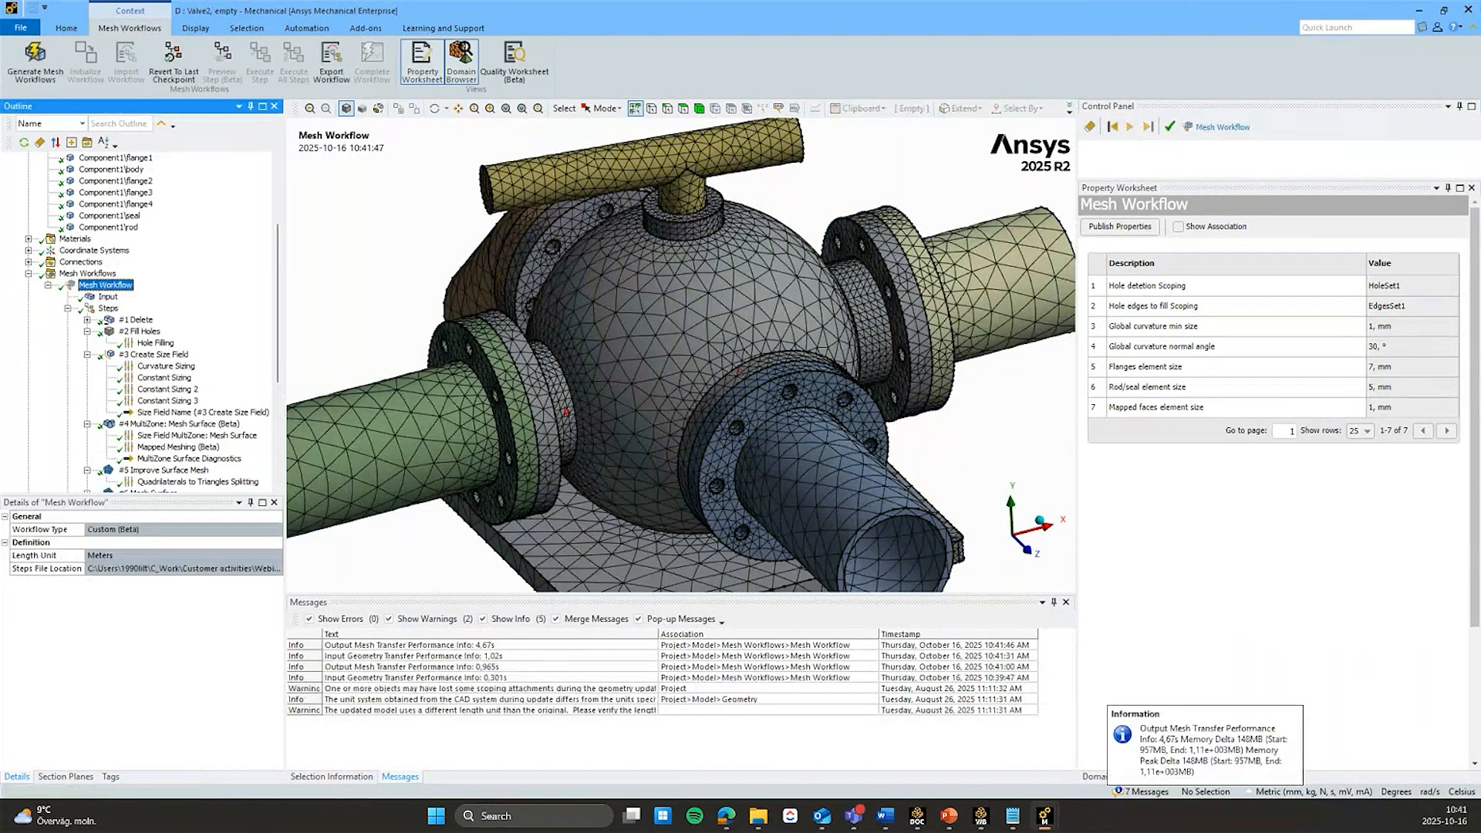
pyautogui.scroll(2, 795, 414)
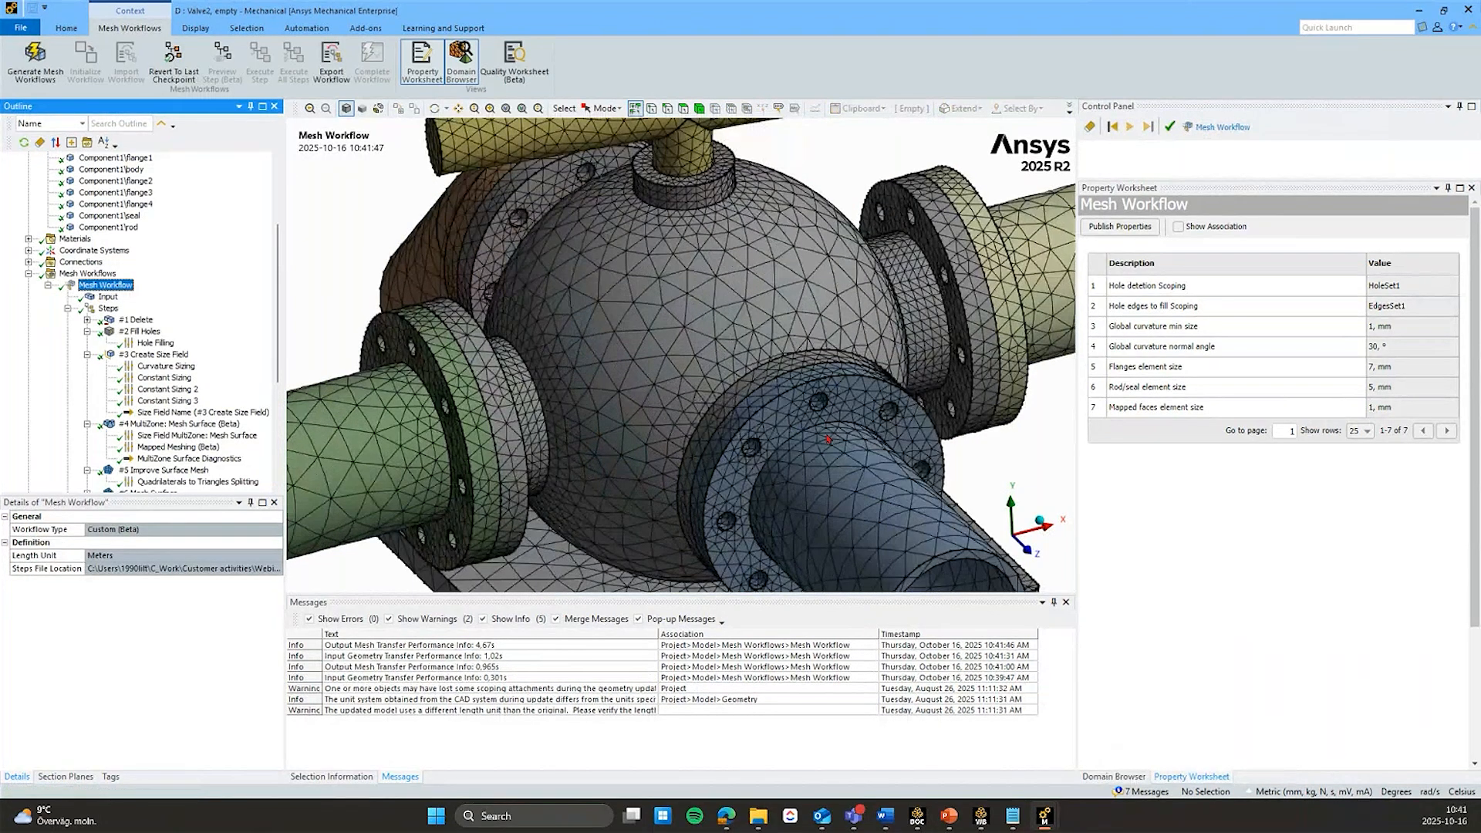
pyautogui.moveTo(844, 441); pyautogui.dragTo(803, 370, button='middle')
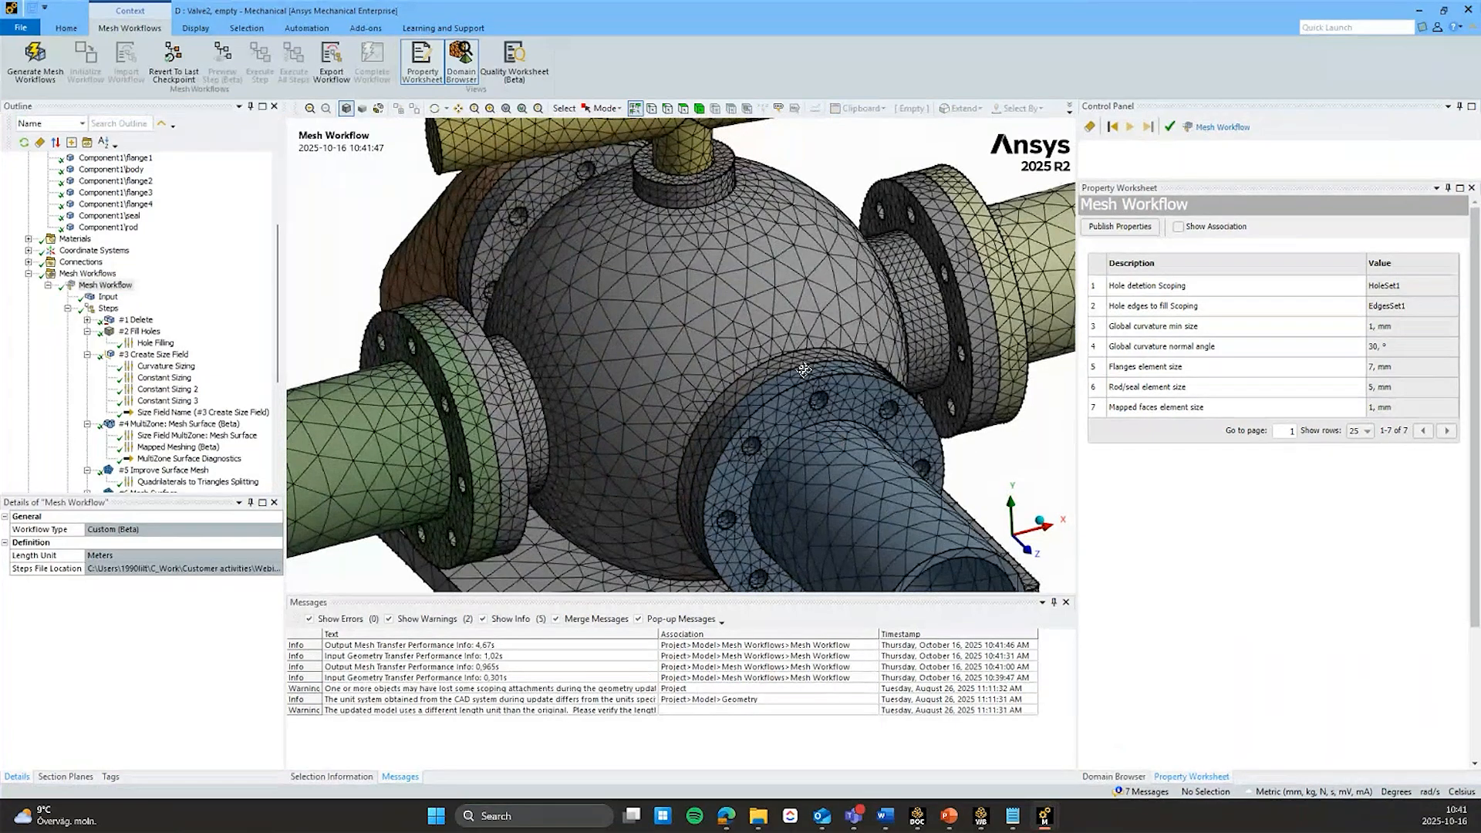
pyautogui.scroll(3, 804, 370)
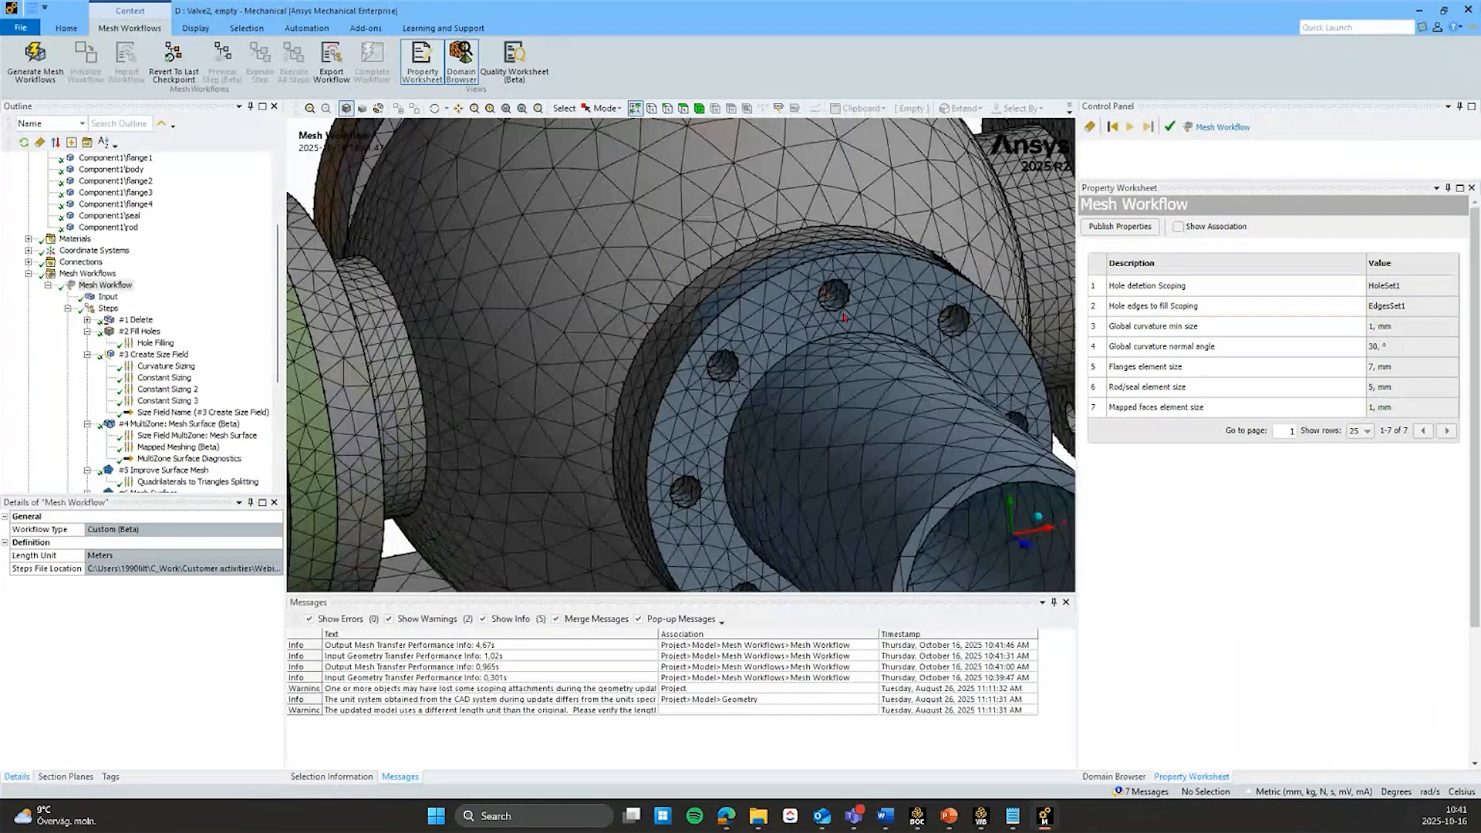
pyautogui.scroll(-5, 693, 301)
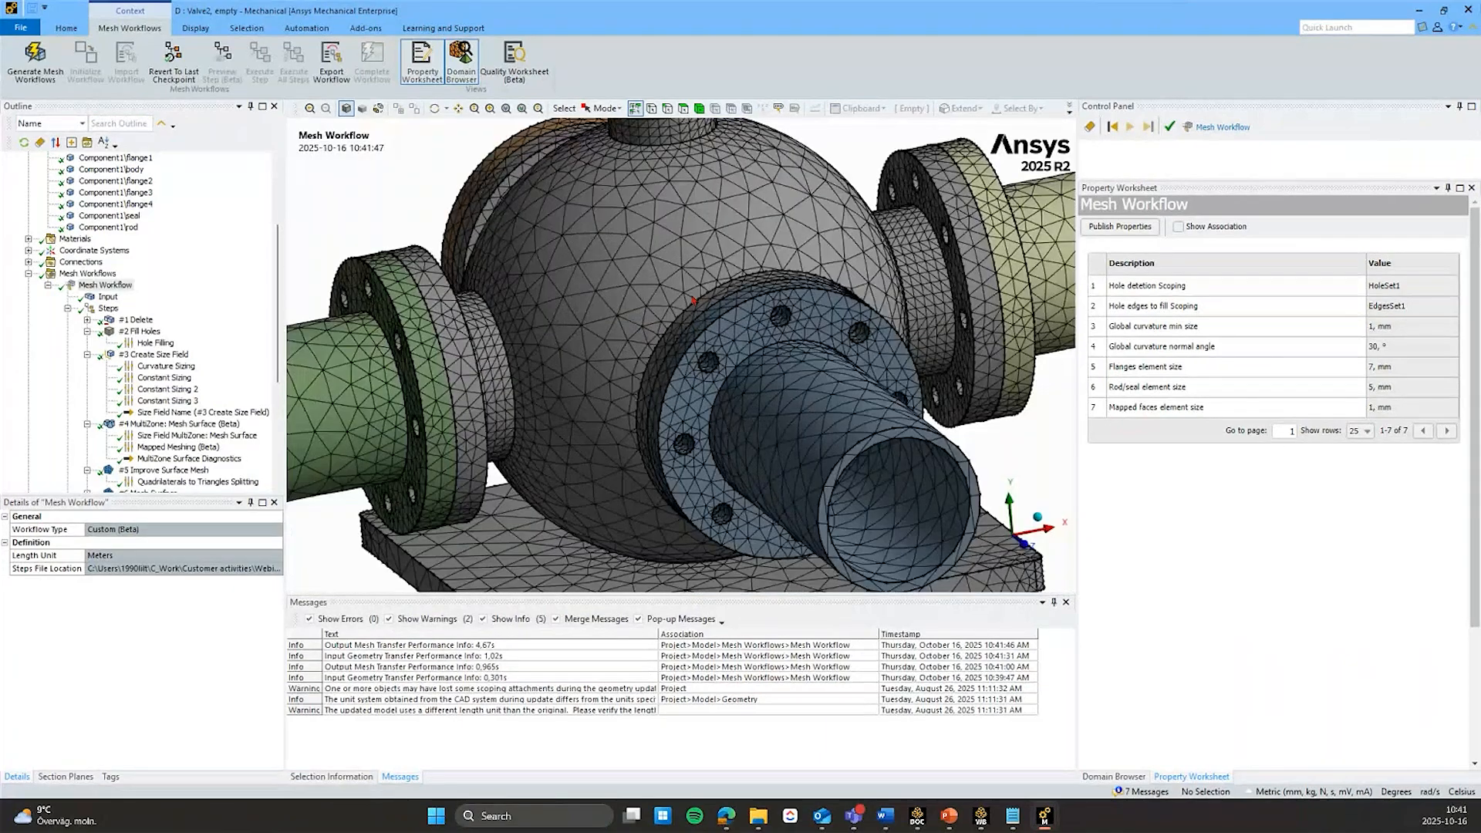
pyautogui.scroll(-5, 802, 369)
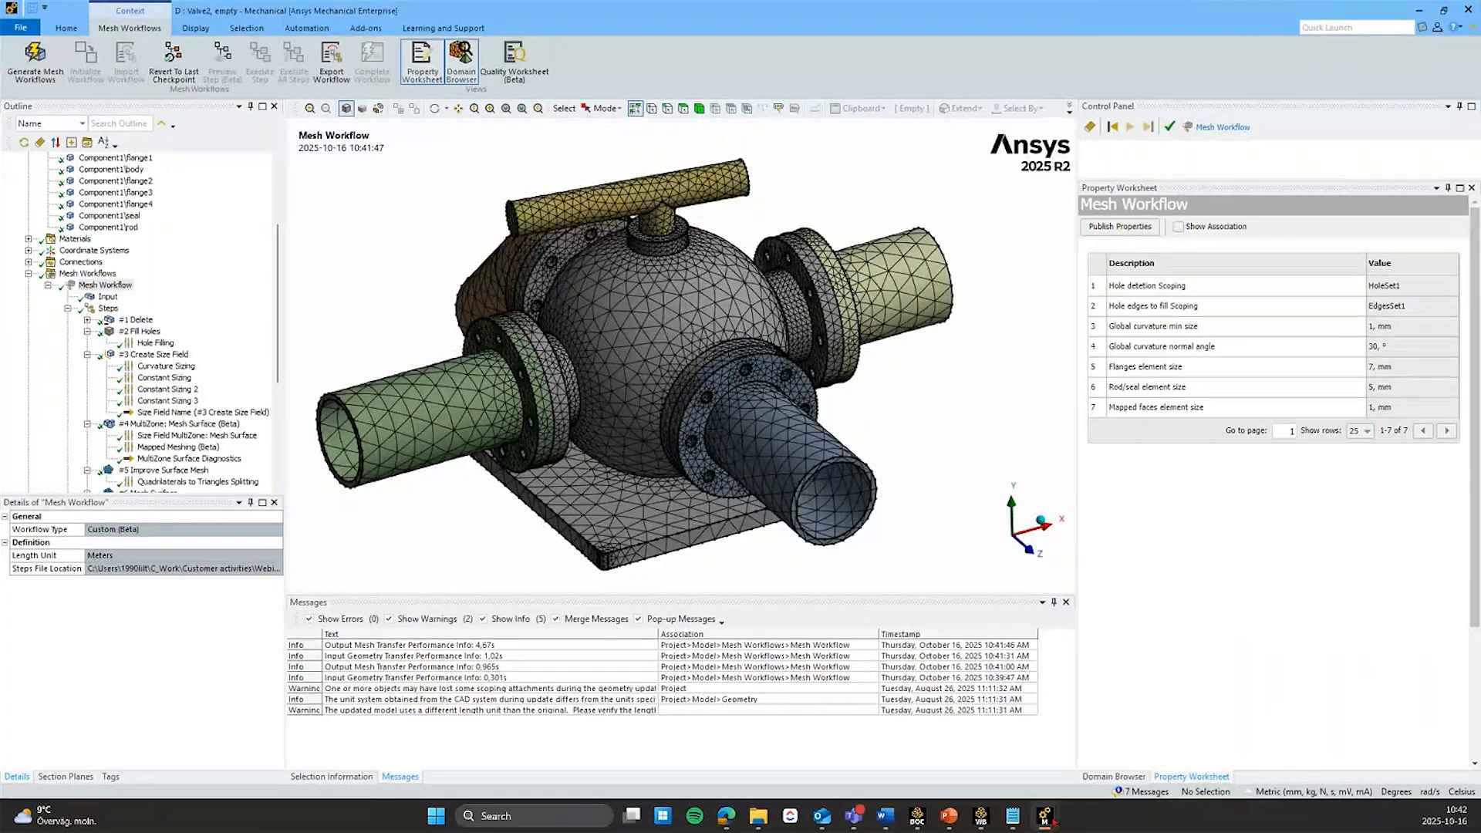
# Step: Bring up the open Mechanical windows for switching to another model
pyautogui.moveTo(1053, 822)
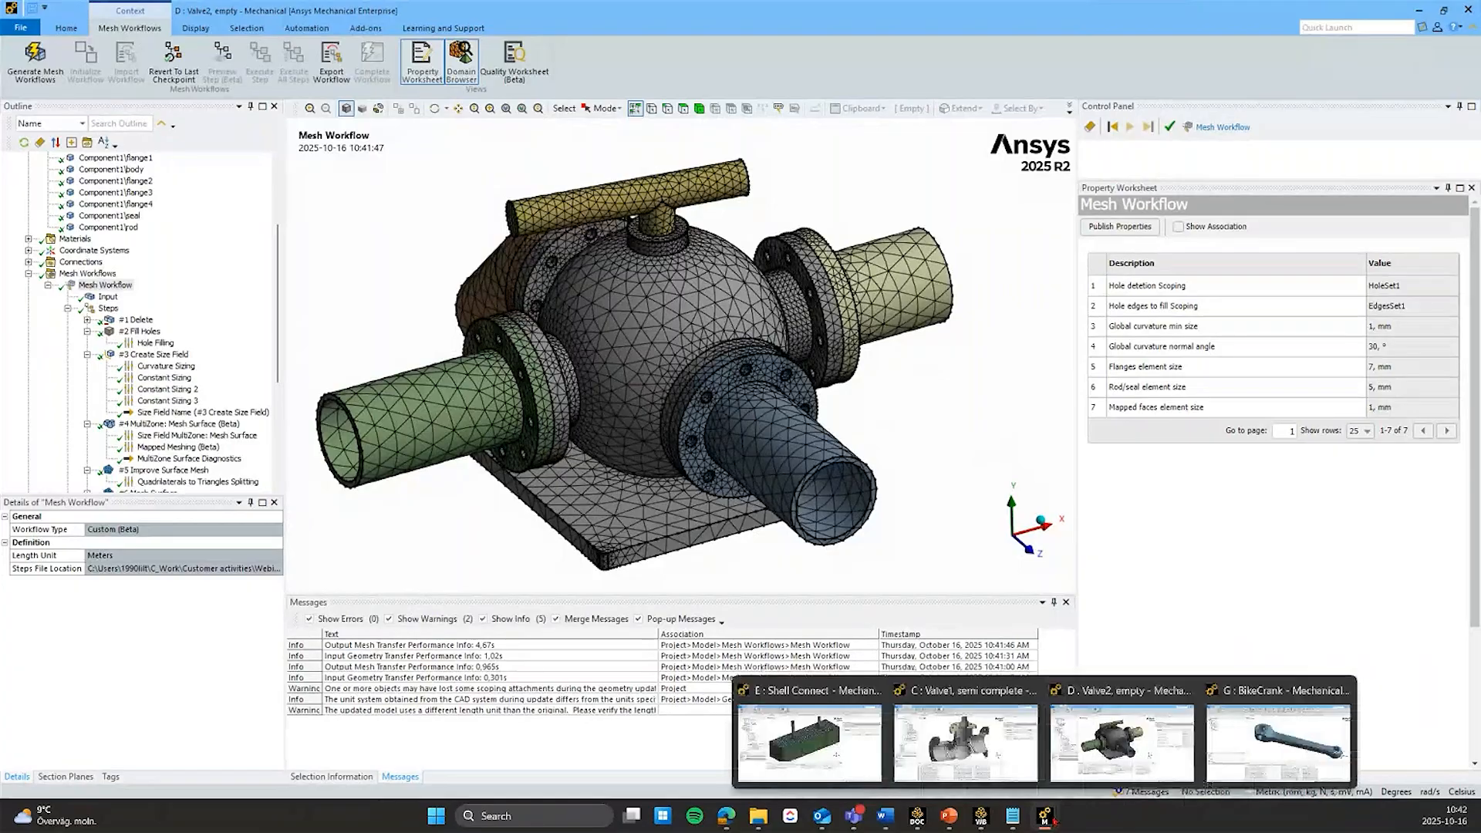